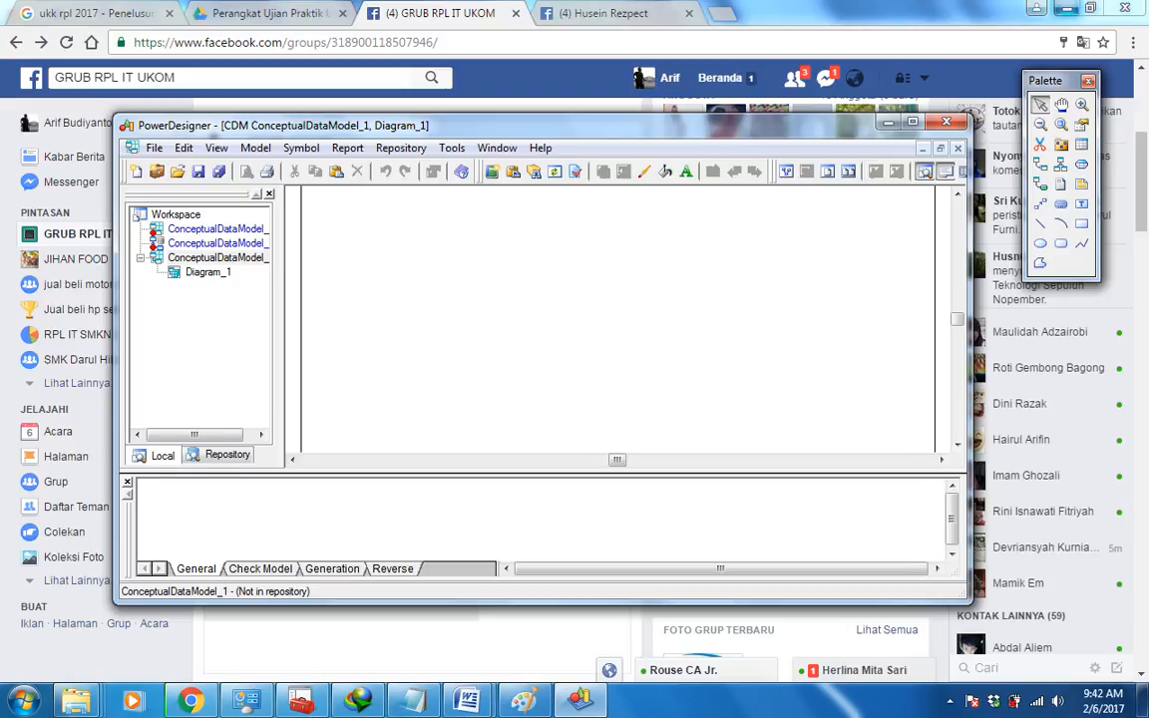
- Reposition and heighten the PowerDesigner window, then show the Conceptual data Model picture in the Word document 2072-P2-SPK-Rekayasa Perangkat Lunak
{"action": "left_click_drag", "start_coordinate": [559, 126], "coordinate": [731, 80]}
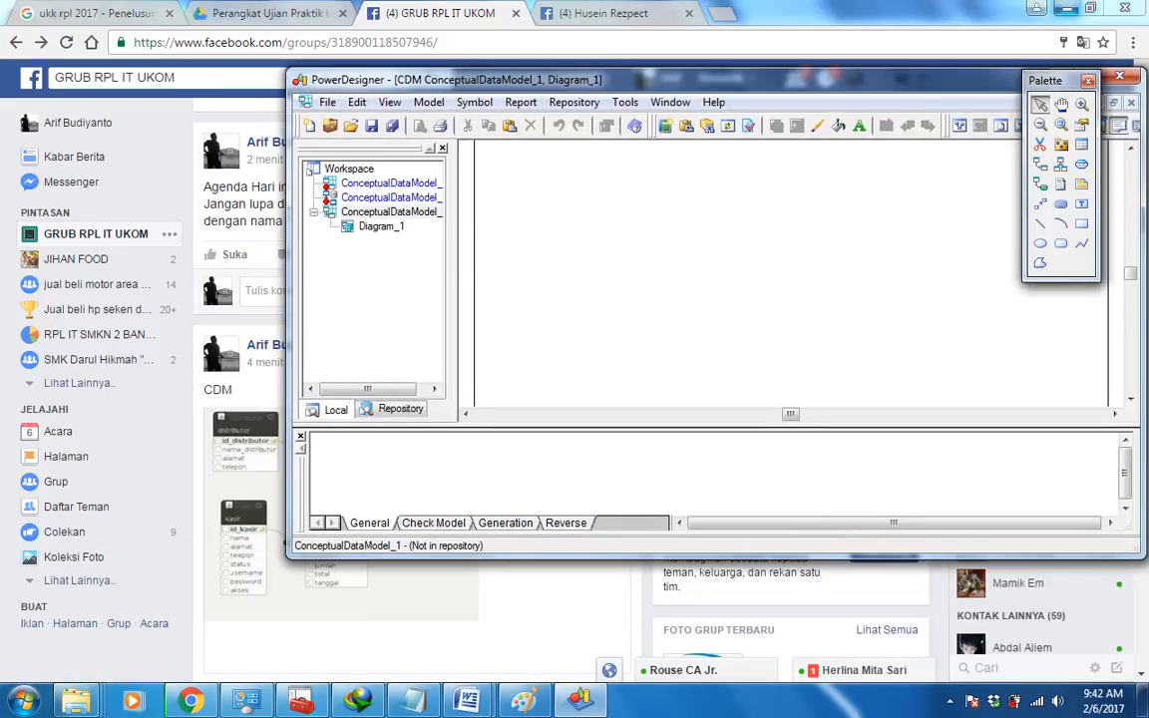
{"action": "left_click_drag", "start_coordinate": [698, 558], "coordinate": [698, 664]}
{"action": "left_click", "coordinate": [466, 700]}
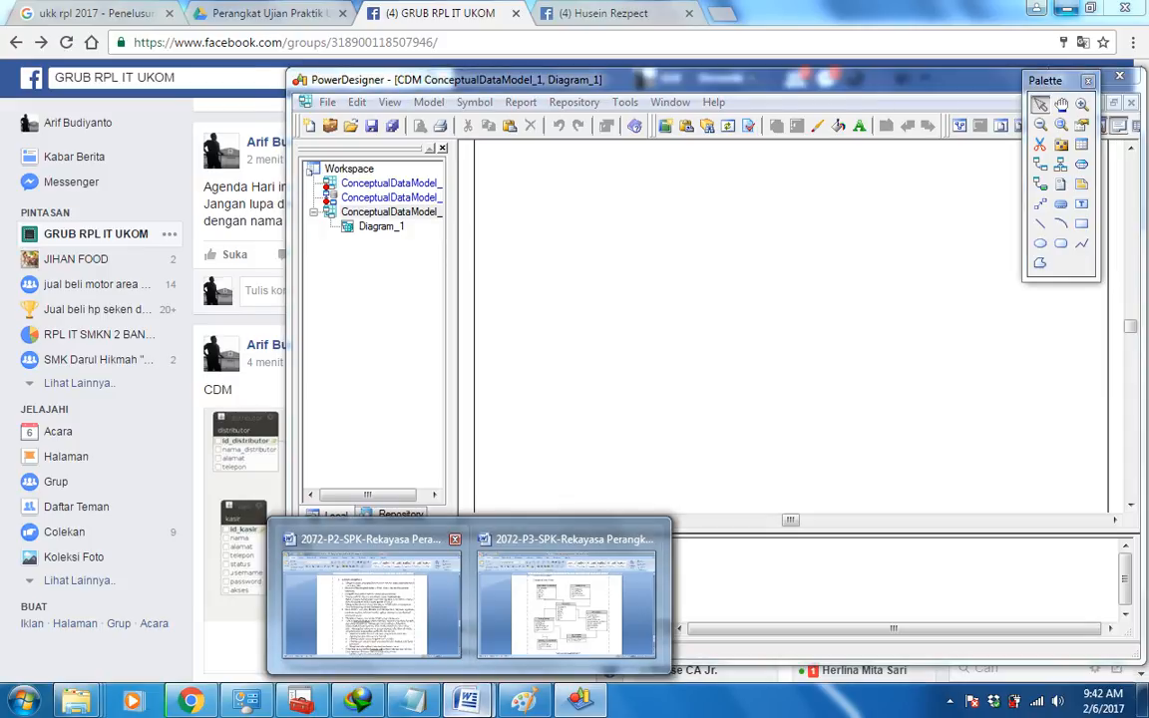
{"action": "left_click", "coordinate": [371, 597]}
{"action": "scroll", "coordinate": [578, 399], "scroll_direction": "down", "scroll_amount": 20}
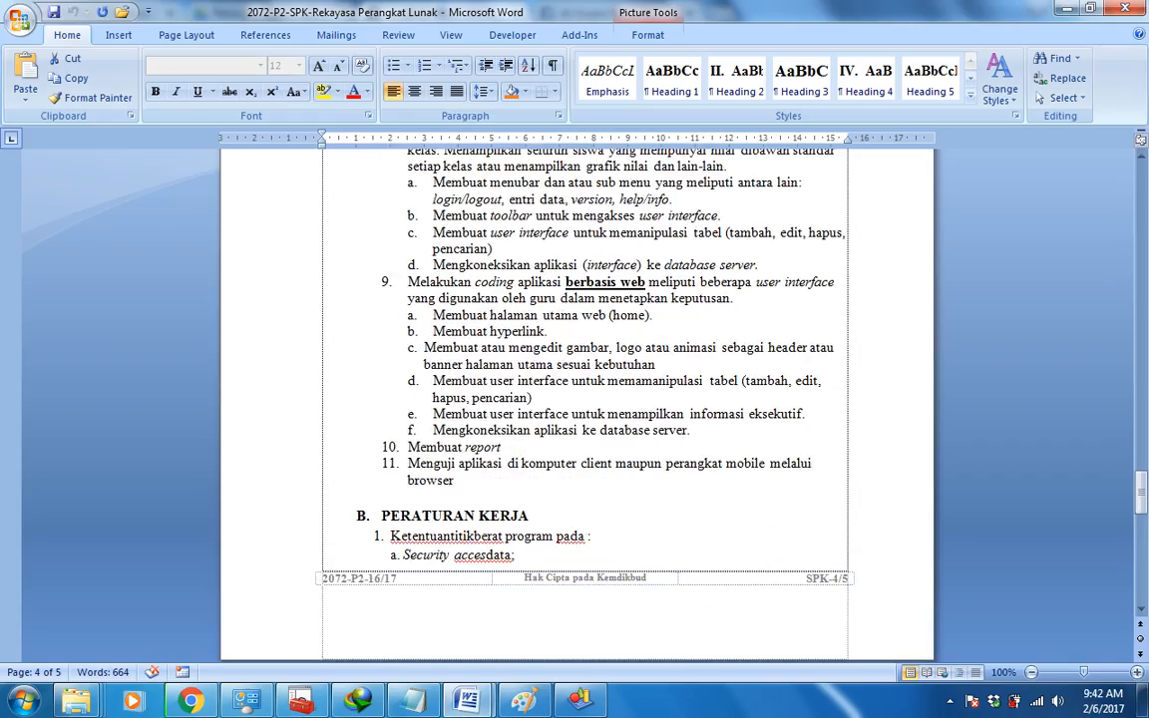
{"action": "scroll", "coordinate": [579, 399], "scroll_direction": "down", "scroll_amount": 3}
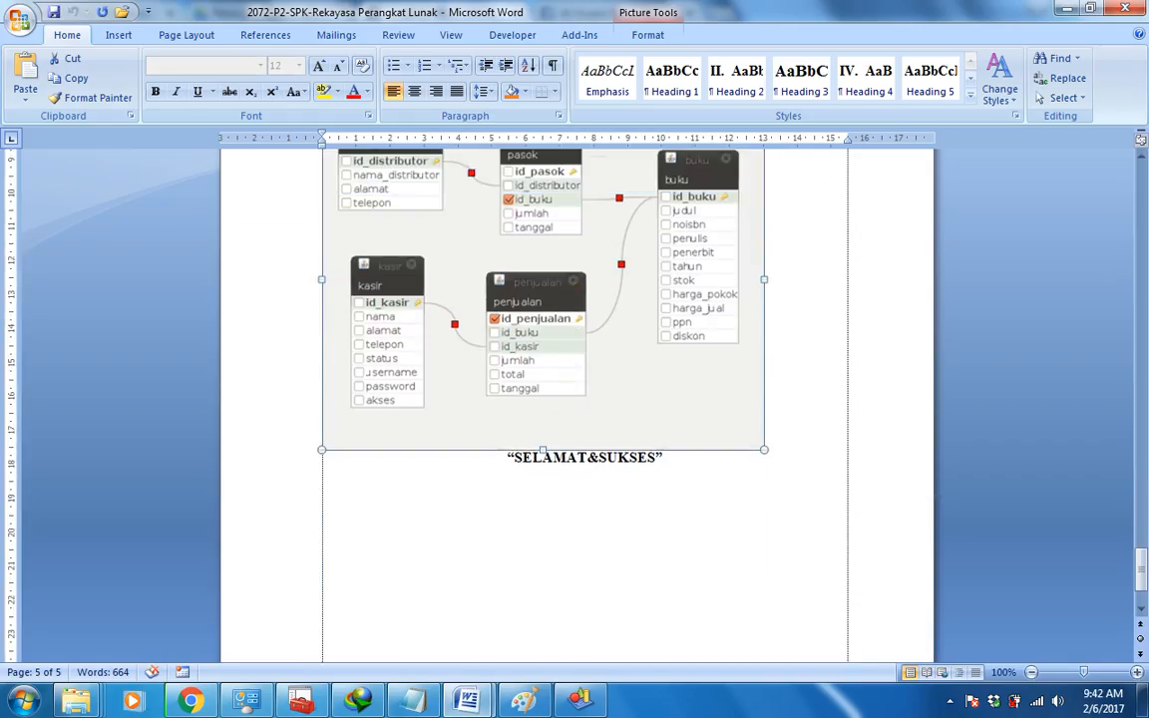
{"action": "scroll", "coordinate": [579, 399], "scroll_direction": "up", "scroll_amount": 1}
- Switch back to PowerDesigner and place six entities on the empty diagram in two rows of three
{"action": "left_click", "coordinate": [579, 700]}
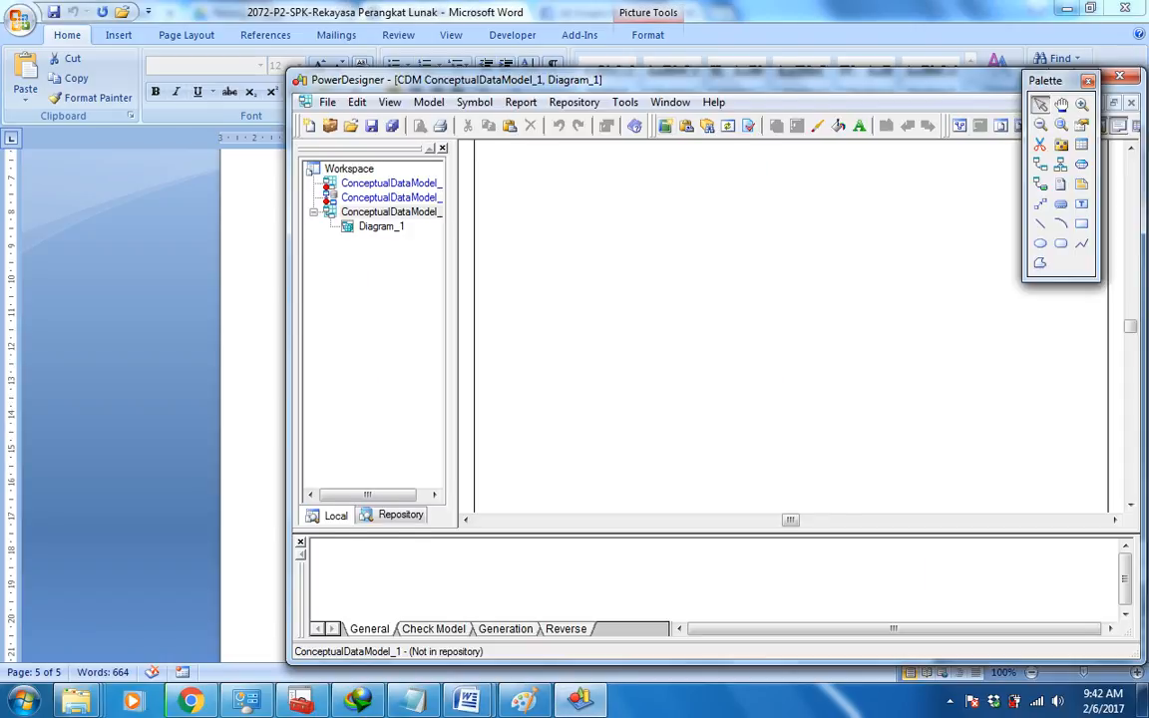
{"action": "left_click_drag", "start_coordinate": [449, 80], "coordinate": [338, 164]}
{"action": "left_click", "coordinate": [1082, 144]}
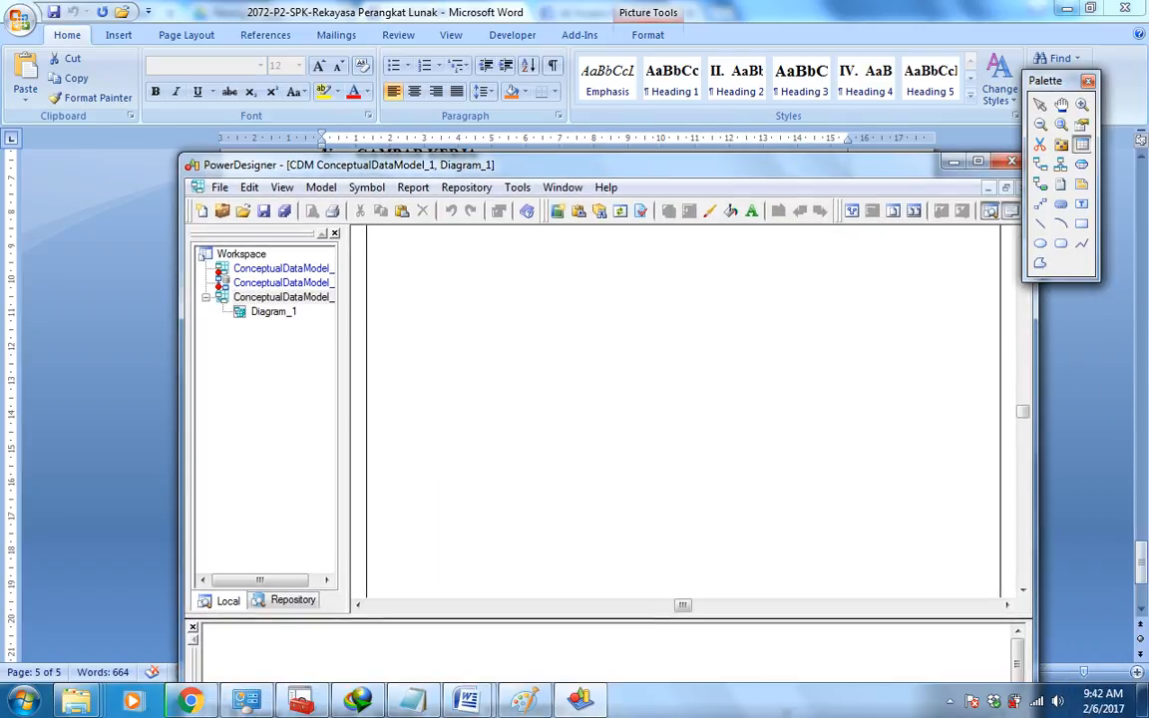
{"action": "left_click", "coordinate": [469, 303]}
{"action": "left_click", "coordinate": [595, 311]}
{"action": "left_click", "coordinate": [737, 310]}
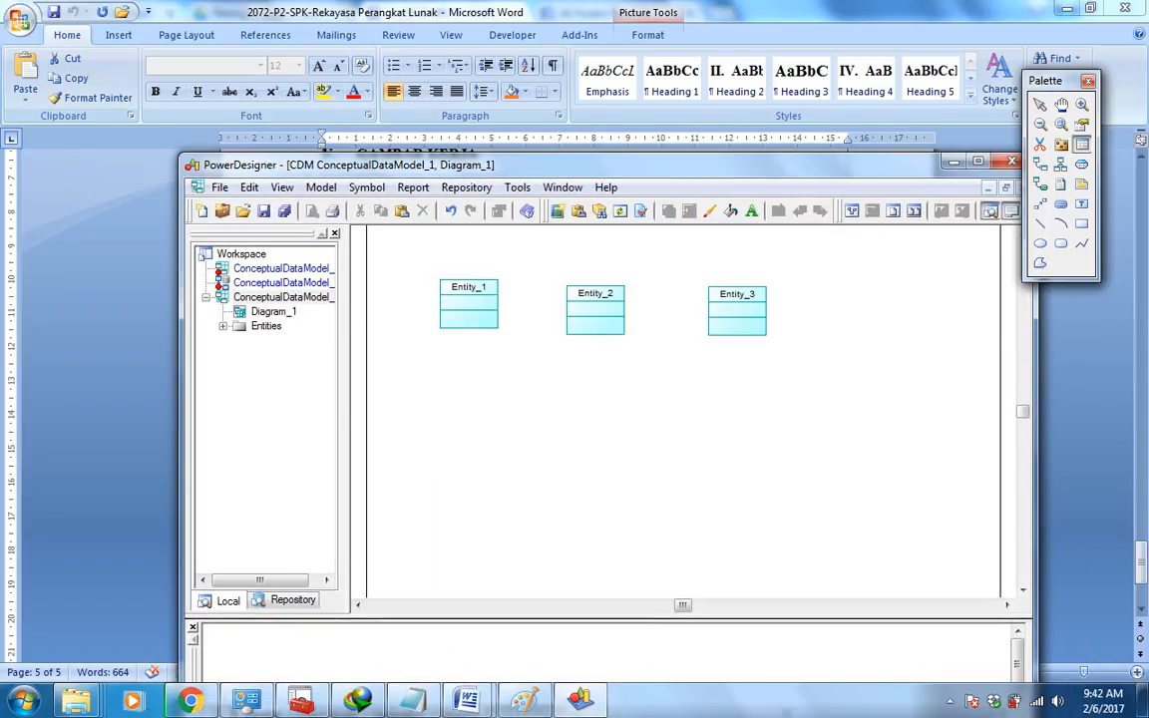
{"action": "left_click", "coordinate": [451, 411]}
{"action": "left_click", "coordinate": [623, 423]}
{"action": "left_click", "coordinate": [752, 428]}
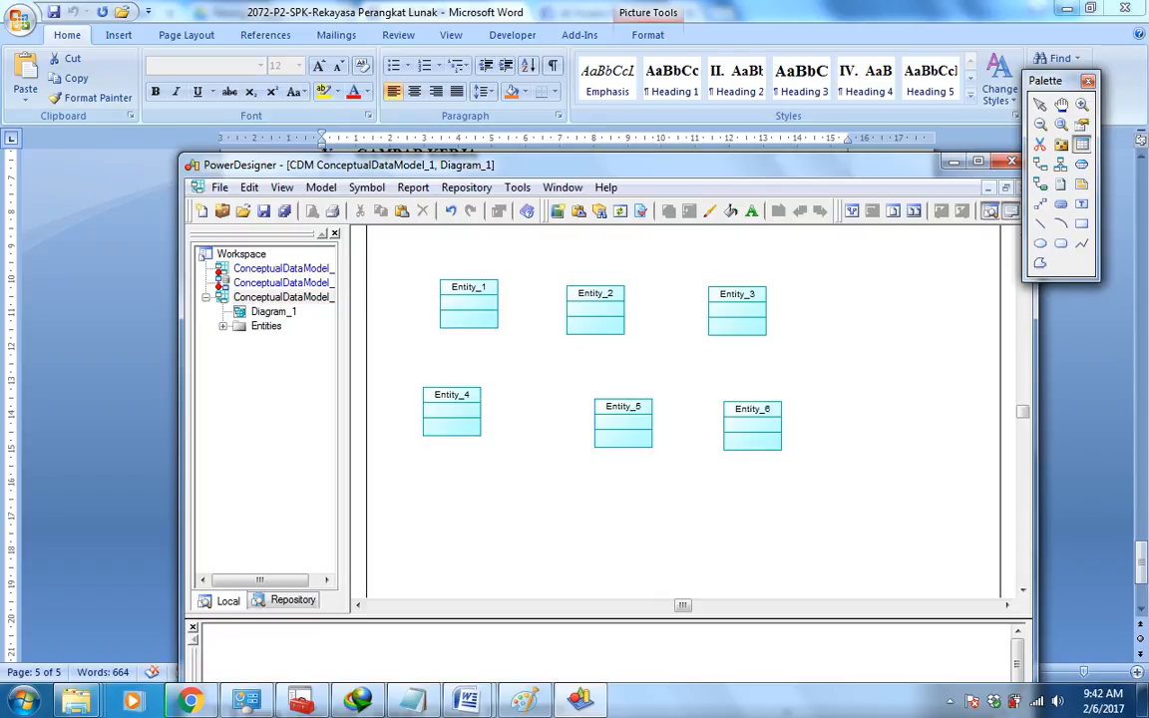
- Move the modelling window to uncover the reference picture, and name the first entity distributor
{"action": "left_click_drag", "start_coordinate": [419, 165], "coordinate": [561, 329]}
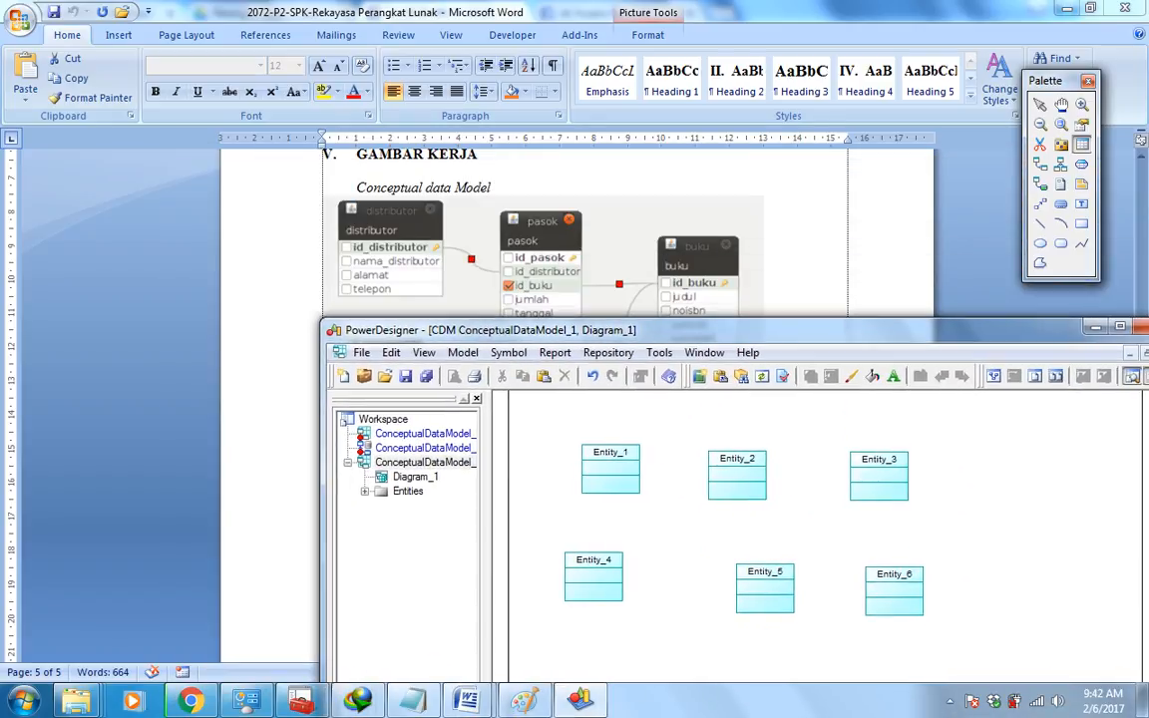
{"action": "left_click", "coordinate": [1039, 103]}
{"action": "double_click", "coordinate": [611, 466]}
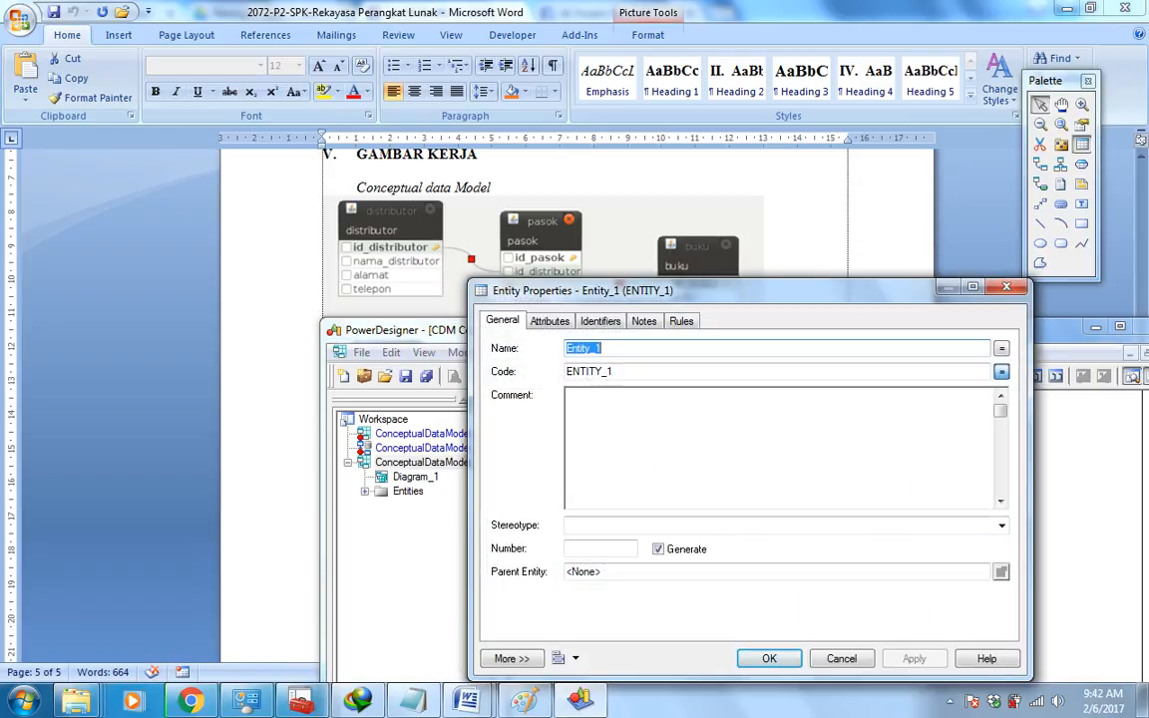
{"action": "type", "text": "distri"}
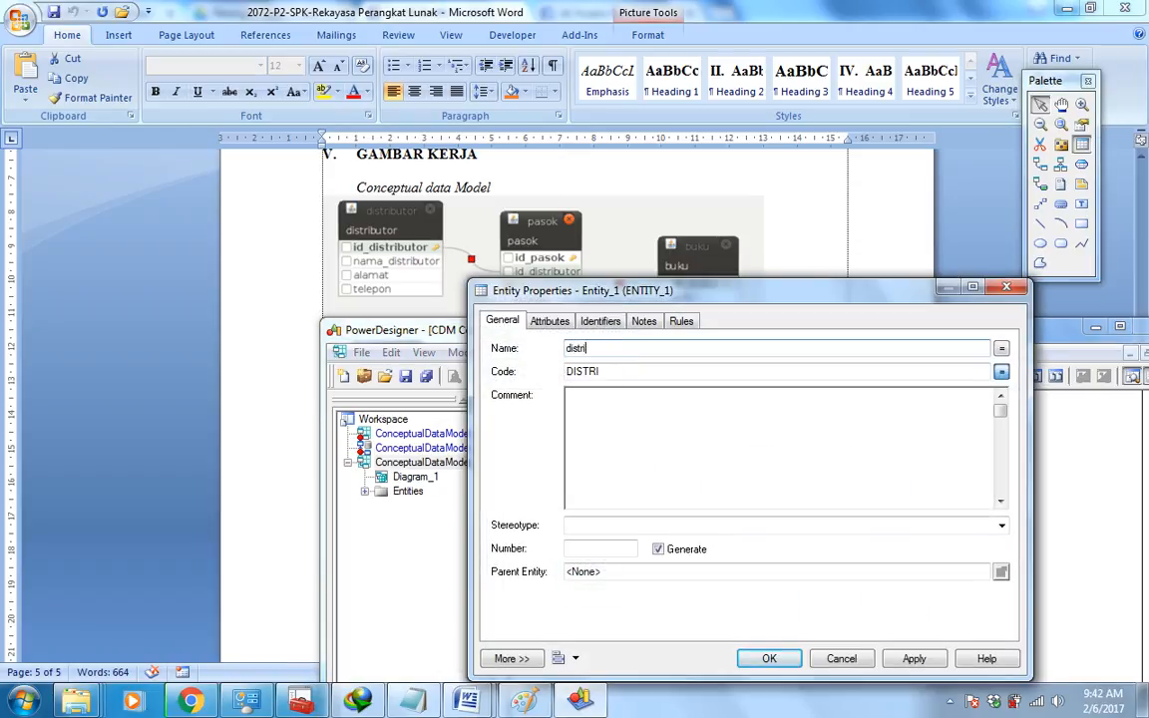
{"action": "type", "text": "butor"}
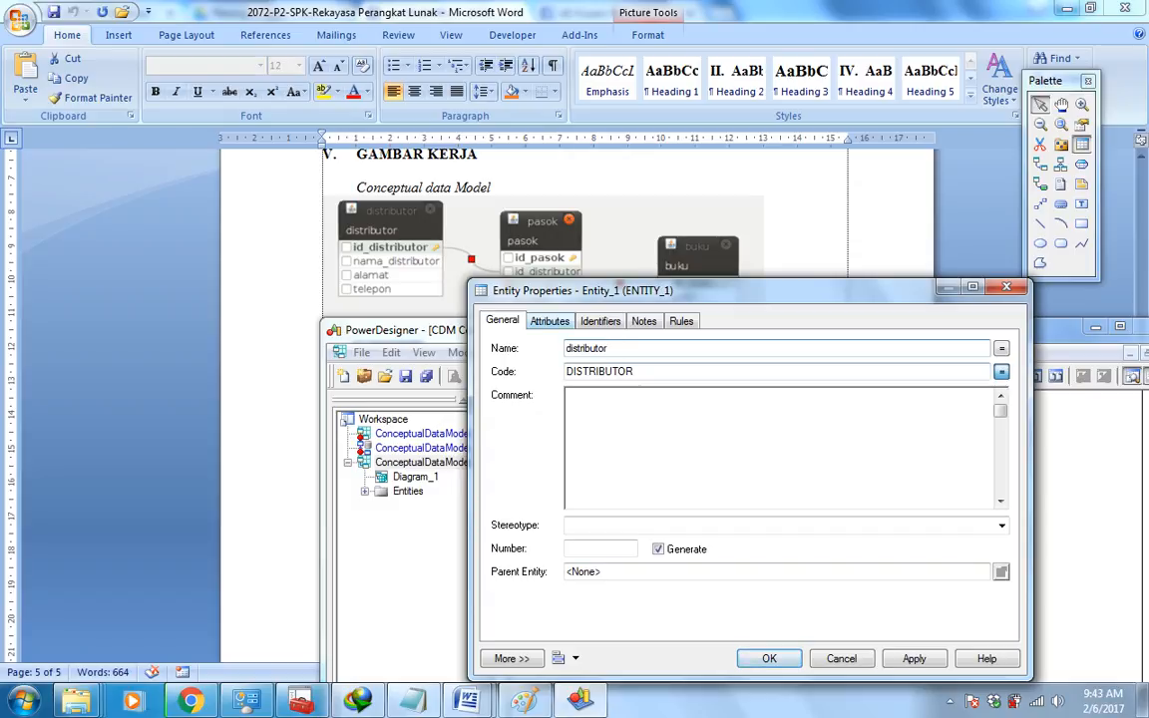
- Add the attribute id_distributor to the distributor entity and mark it as primary identifier
{"action": "left_click", "coordinate": [550, 321]}
{"action": "left_click", "coordinate": [573, 387]}
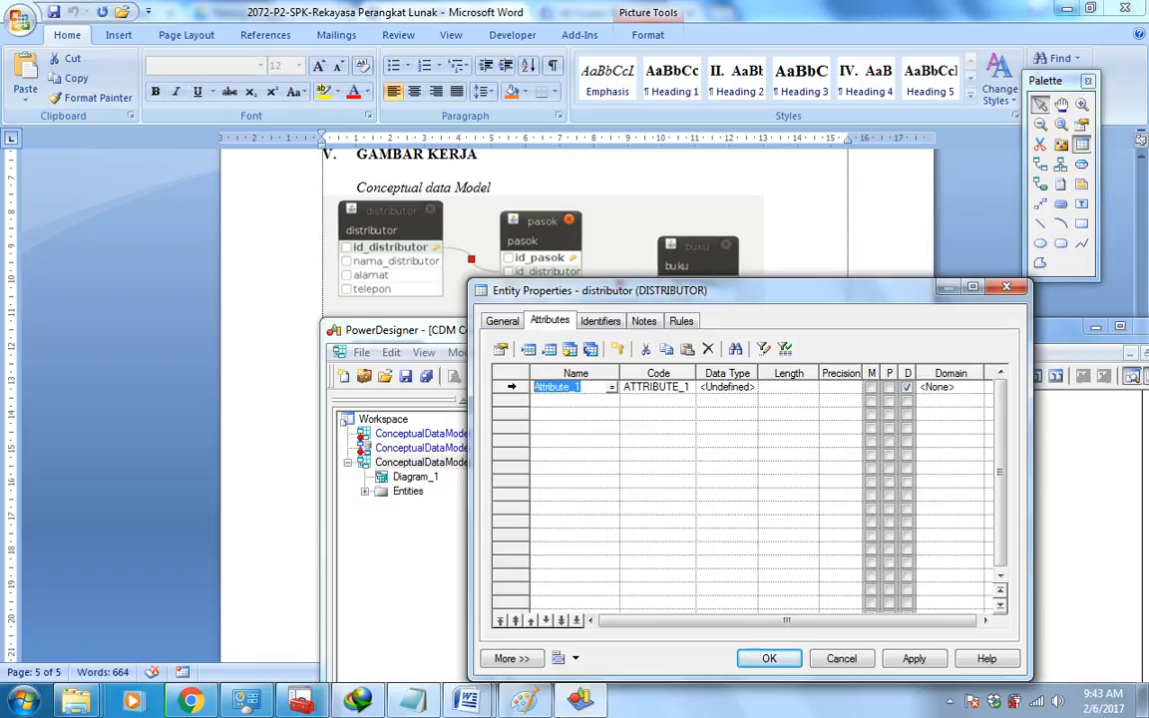
{"action": "type", "text": "id_"}
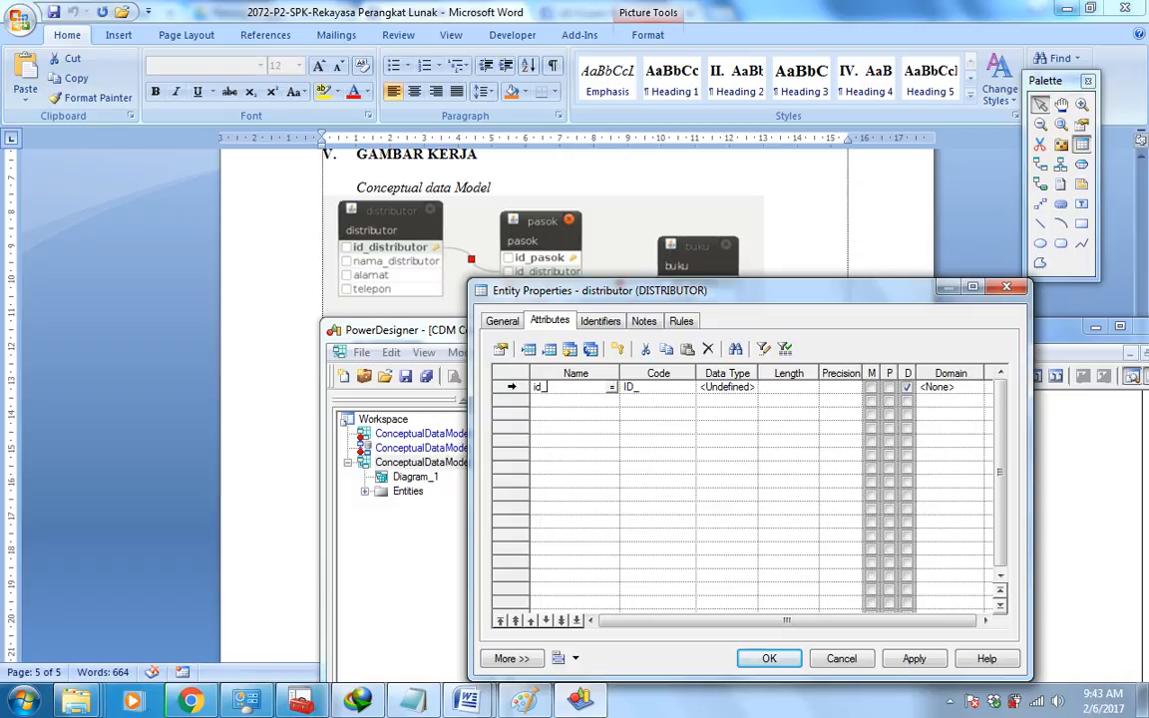
{"action": "type", "text": "distributo"}
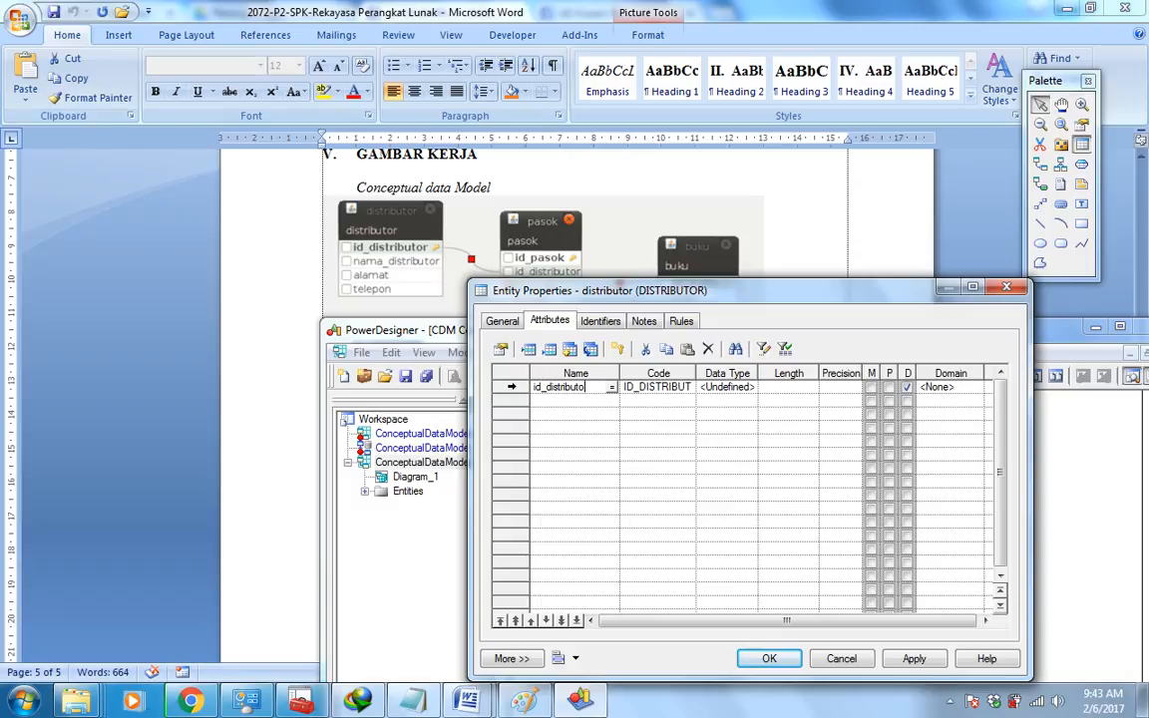
{"action": "type", "text": "r"}
{"action": "left_click", "coordinate": [889, 387]}
- Add the attributes nama_distributor, alamat and telepon to the distributor entity
{"action": "left_click", "coordinate": [568, 400]}
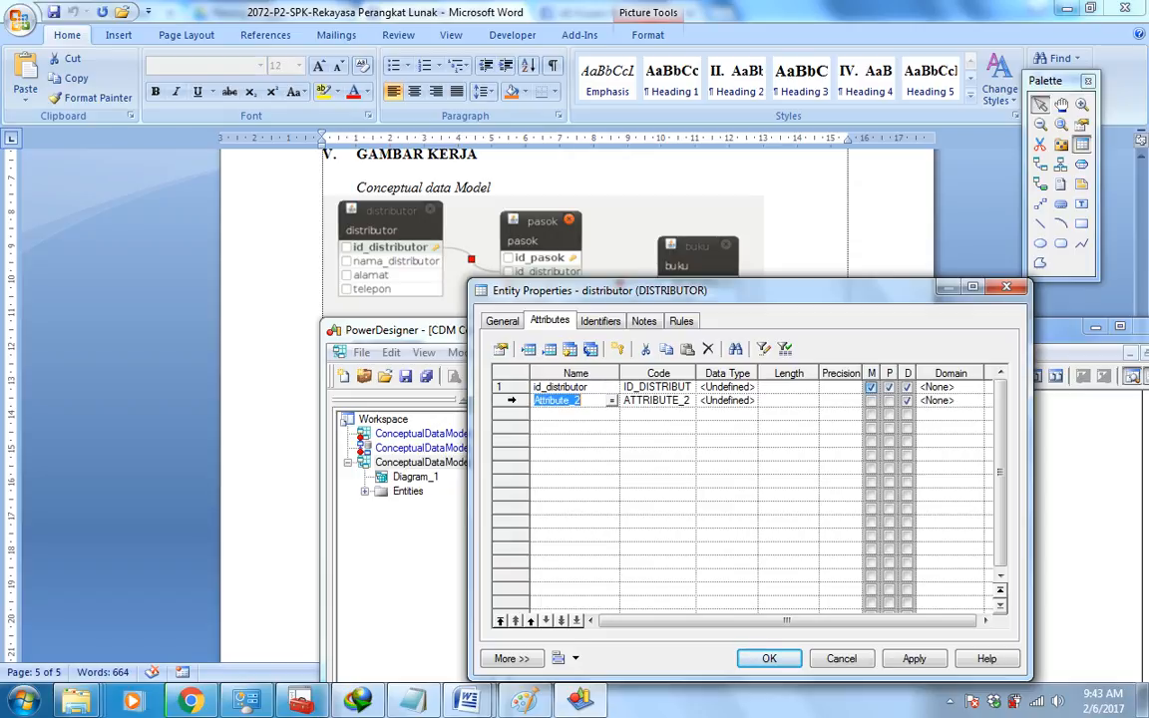
{"action": "type", "text": "nama"}
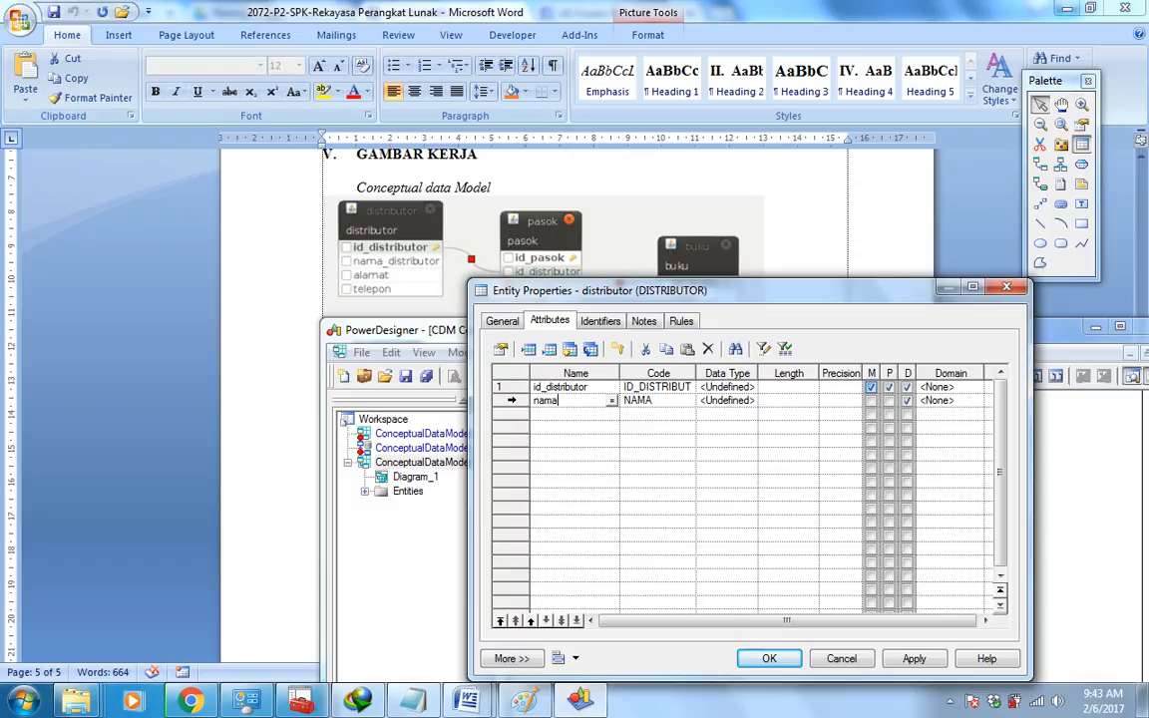
{"action": "type", "text": "_distributor"}
{"action": "key", "text": "Return"}
{"action": "type", "text": "alamat"}
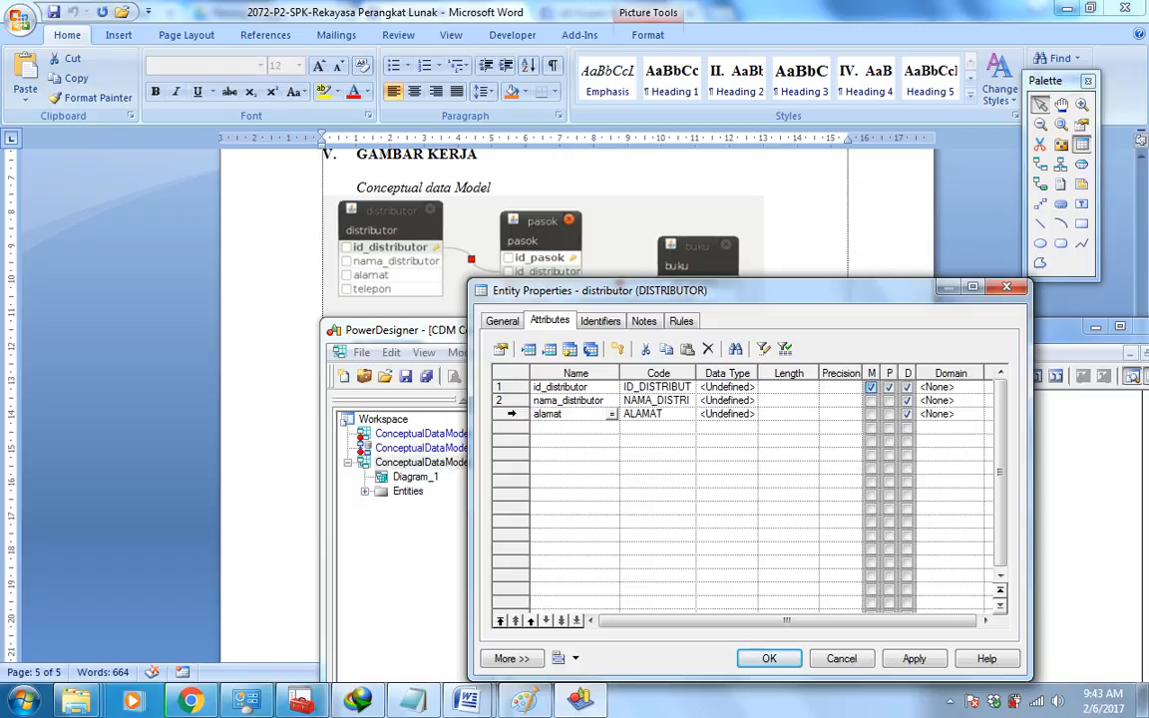
{"action": "key", "text": "Return"}
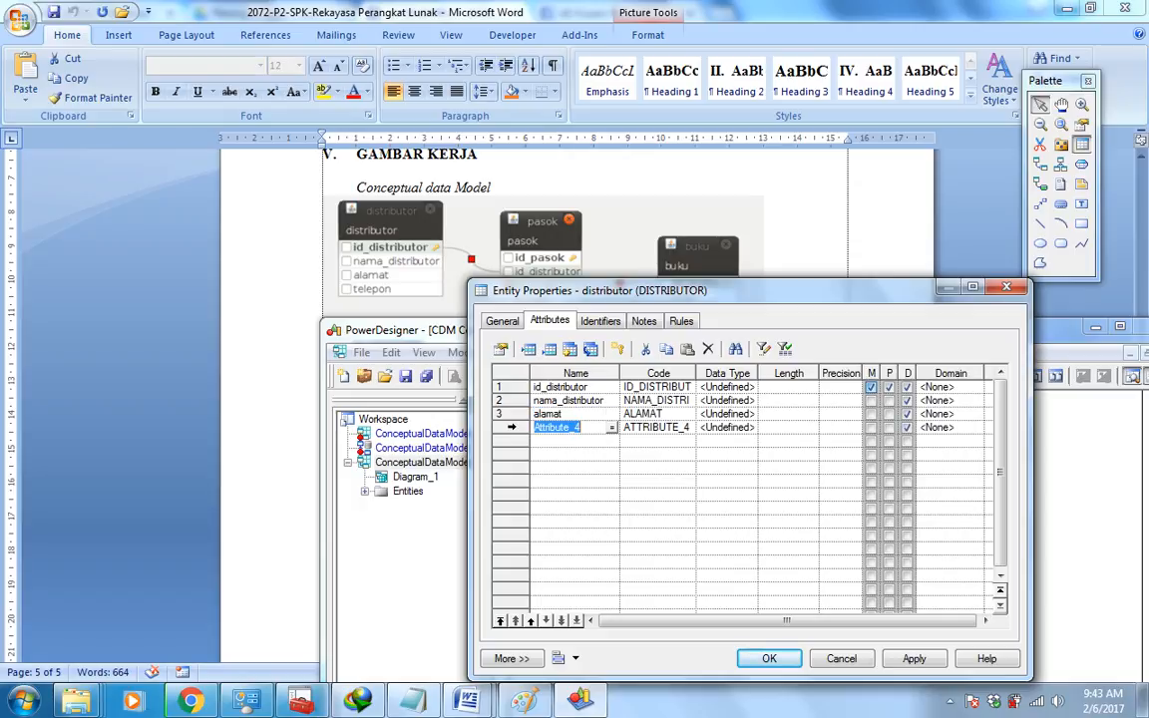
{"action": "type", "text": "telepon"}
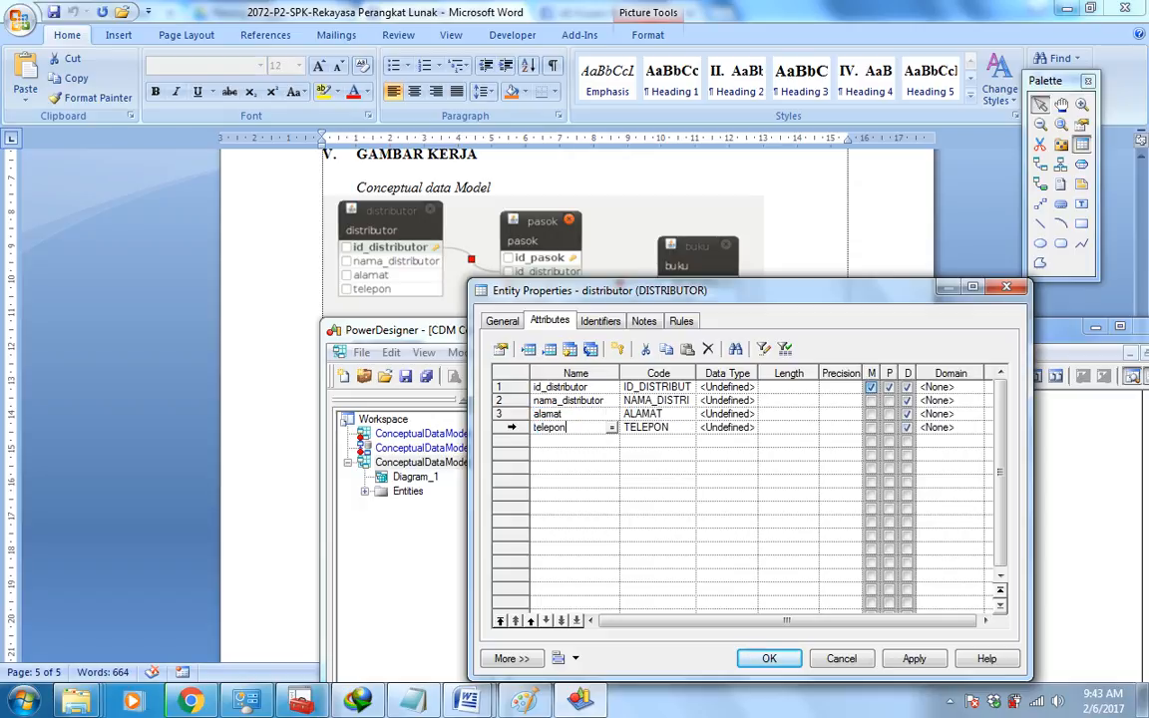
{"action": "key", "text": "Tab"}
{"action": "key", "text": "Tab"}
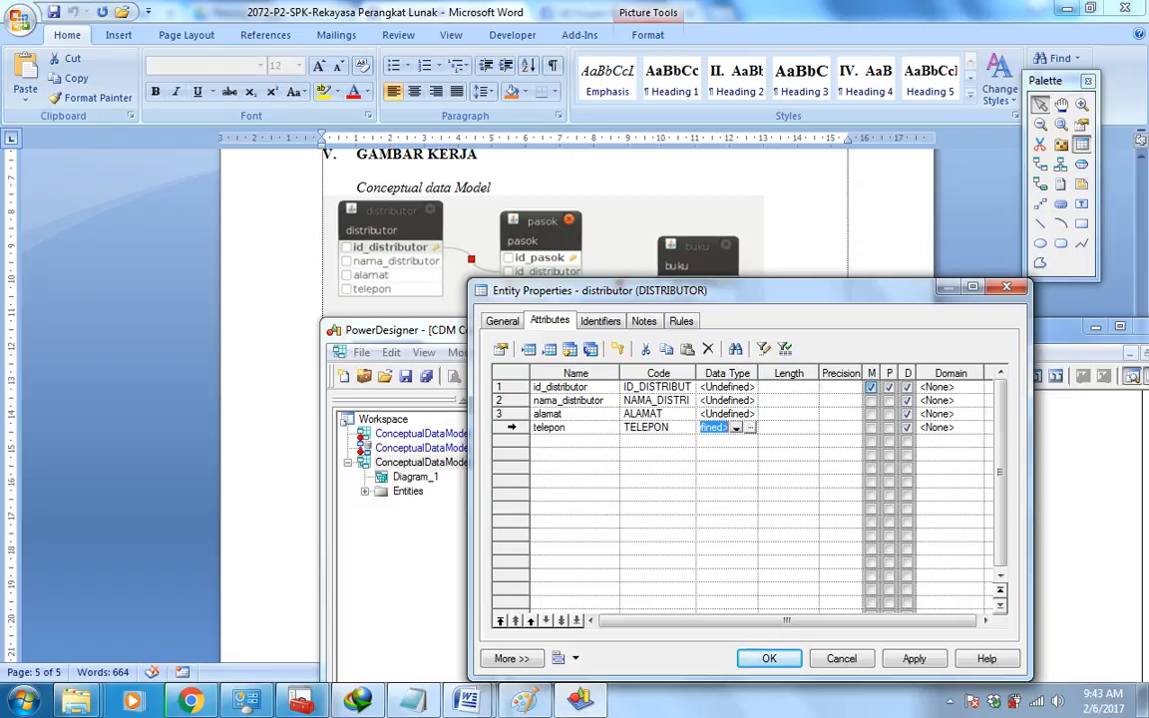
- Set the data type of id_distributor to Variable characters with length 10
{"action": "left_click", "coordinate": [720, 387]}
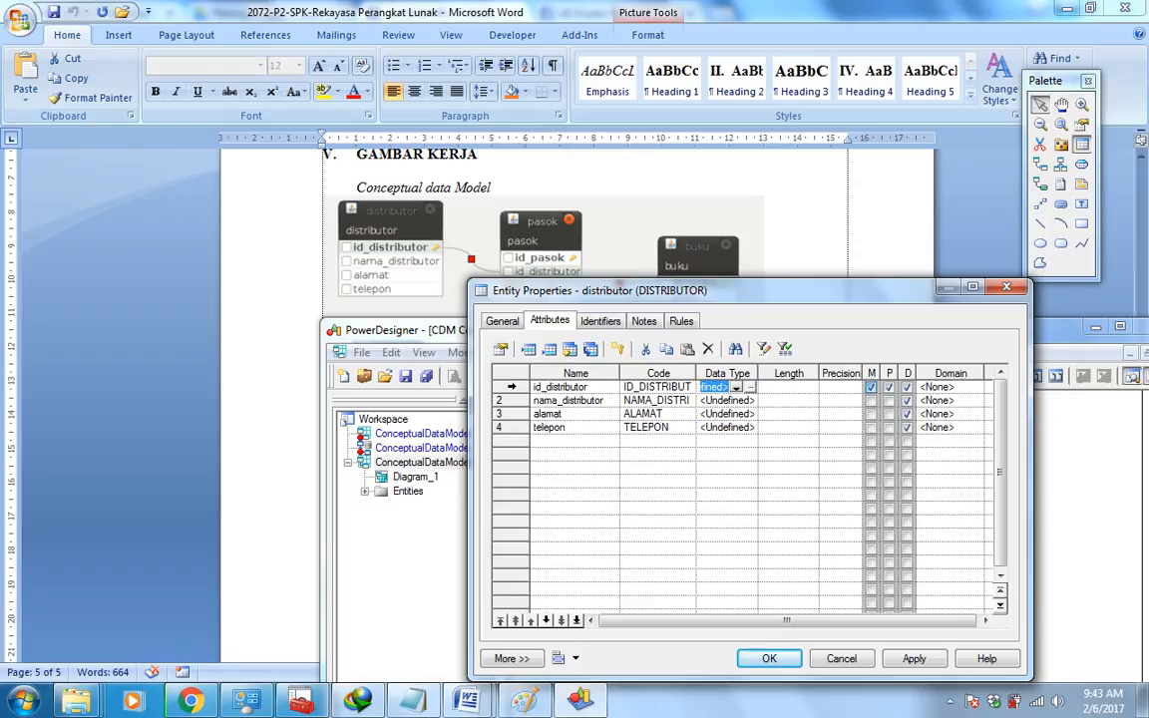
{"action": "left_click", "coordinate": [750, 387]}
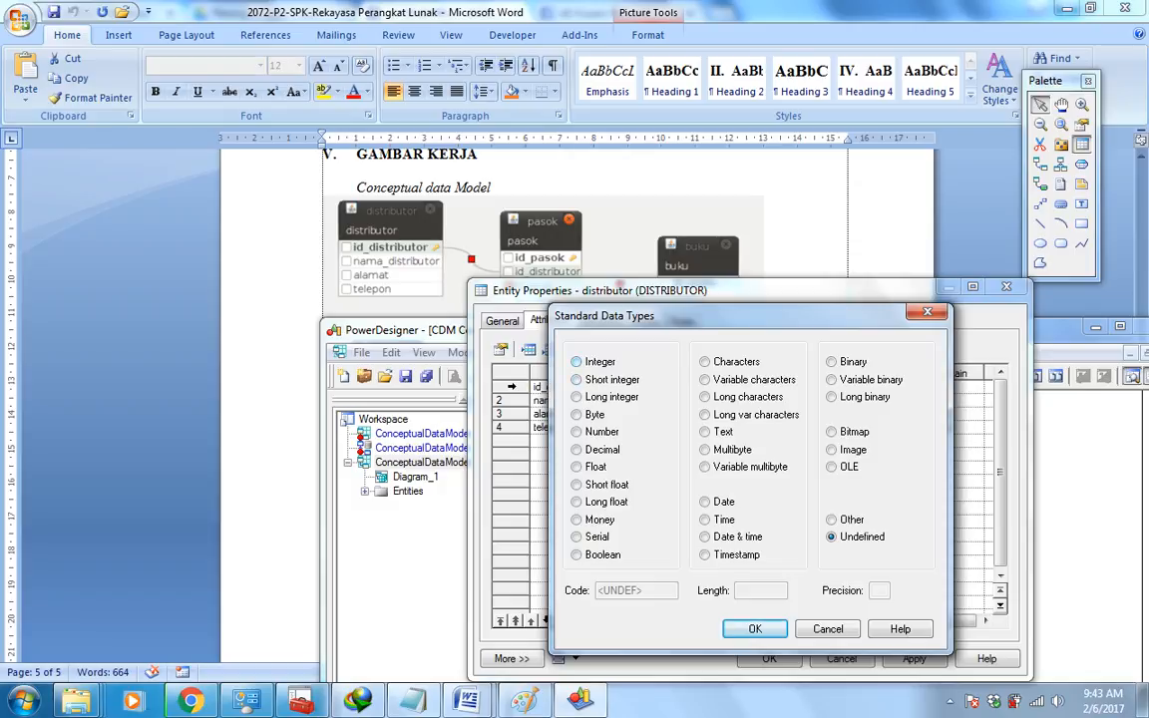
{"action": "left_click", "coordinate": [576, 361]}
{"action": "left_click", "coordinate": [705, 379]}
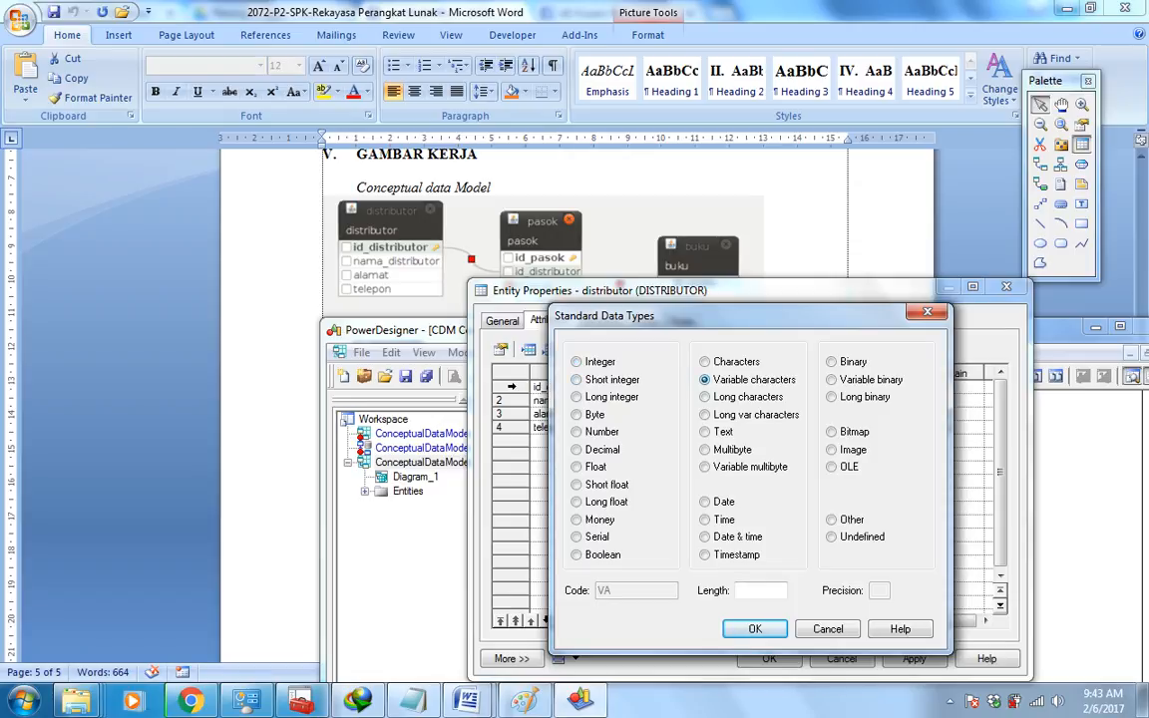
{"action": "left_click", "coordinate": [760, 591]}
{"action": "type", "text": "10"}
{"action": "key", "text": "Return"}
- Set the data type of nama_distributor to Variable characters with length 100
{"action": "left_click", "coordinate": [719, 400]}
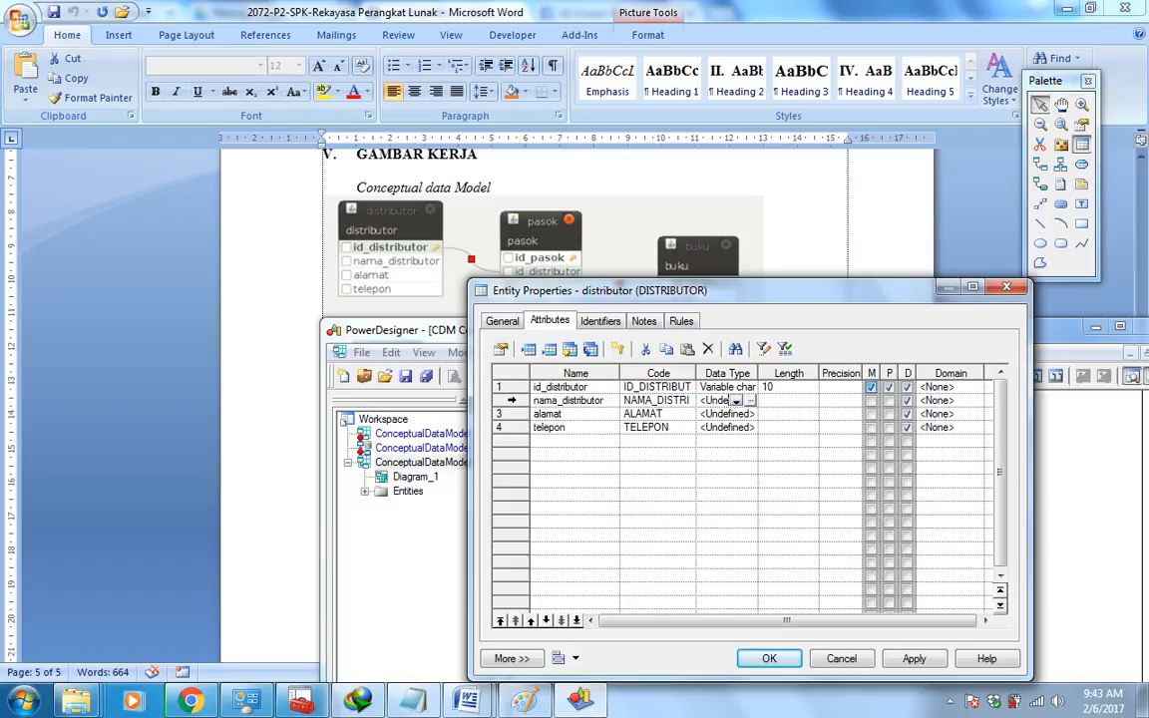
{"action": "left_click", "coordinate": [749, 400]}
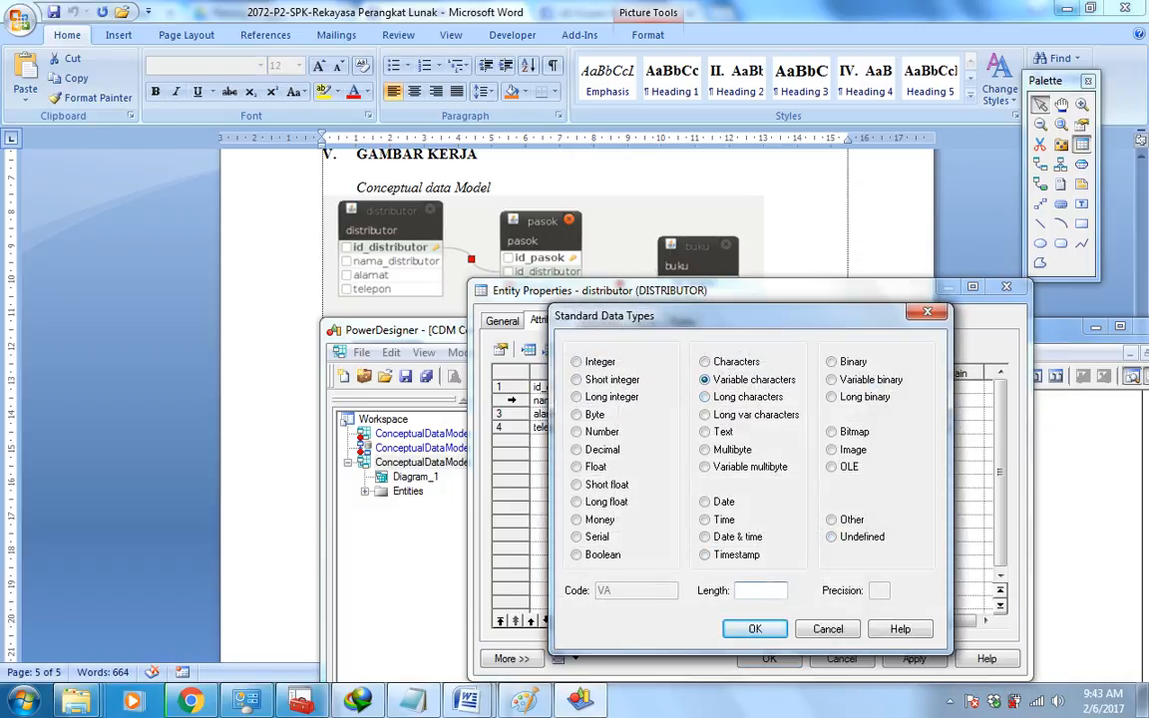
{"action": "type", "text": "100"}
{"action": "key", "text": "Return"}
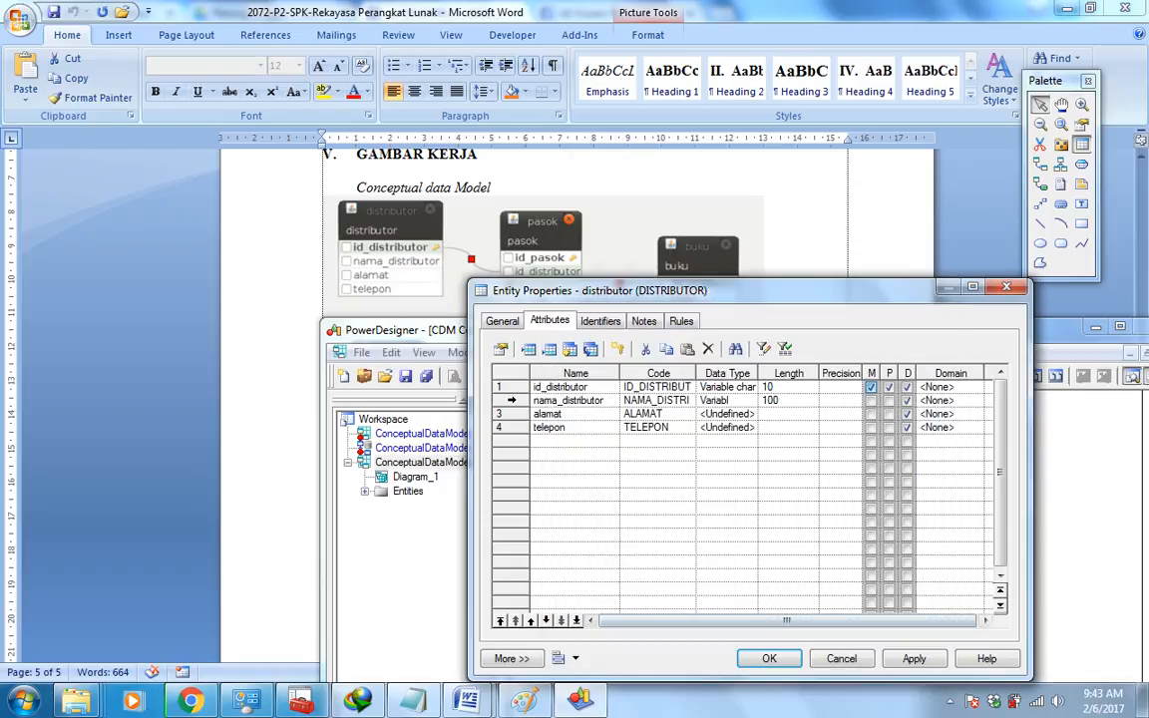
- Set the data type of the alamat attribute to Text
{"action": "left_click", "coordinate": [727, 413]}
{"action": "left_click", "coordinate": [749, 413]}
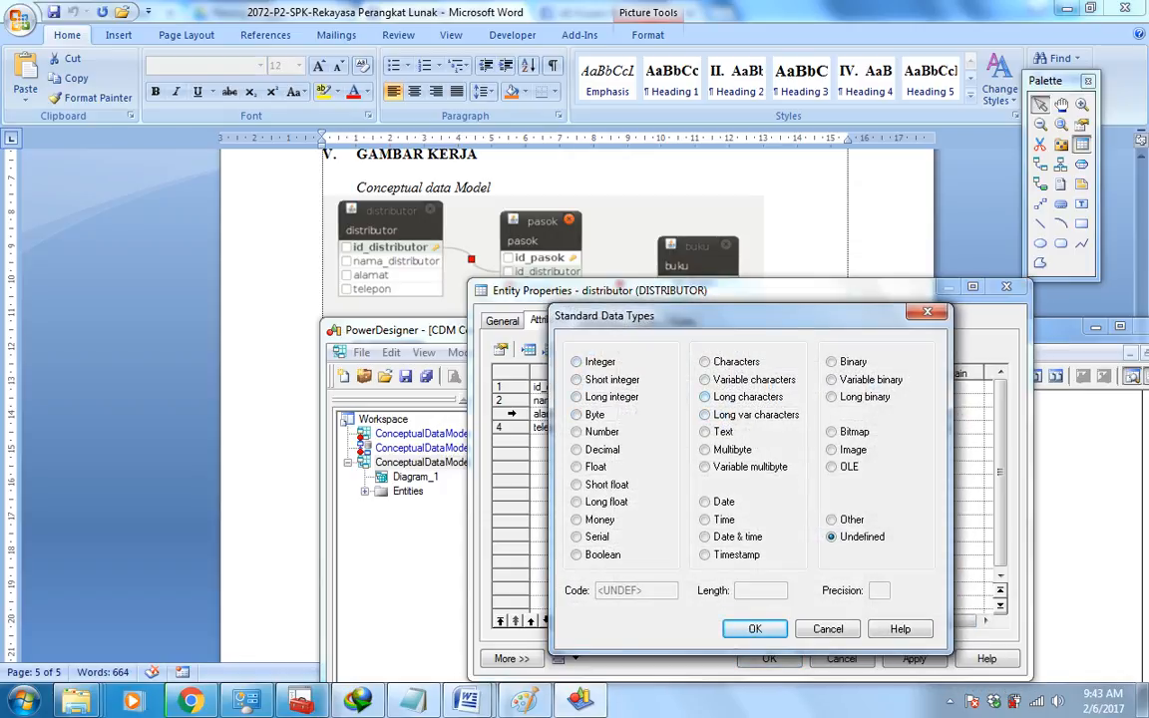
{"action": "left_click", "coordinate": [704, 397]}
{"action": "left_click", "coordinate": [758, 591]}
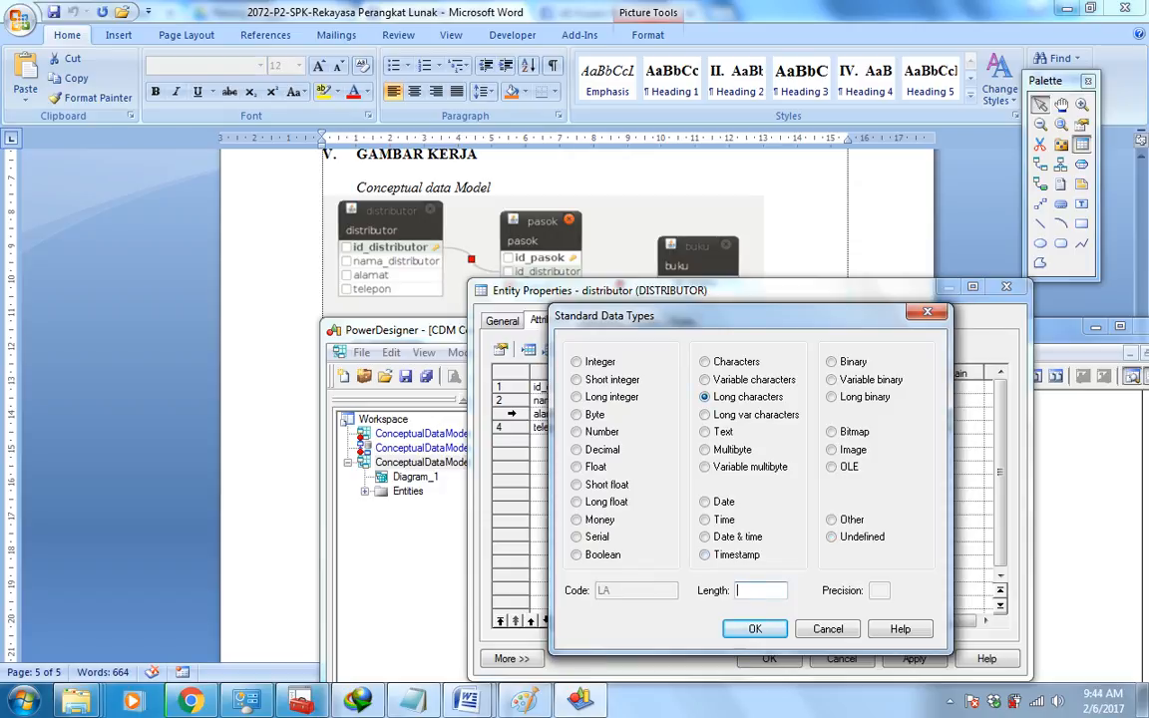
{"action": "left_click", "coordinate": [705, 432]}
{"action": "key", "text": "Return"}
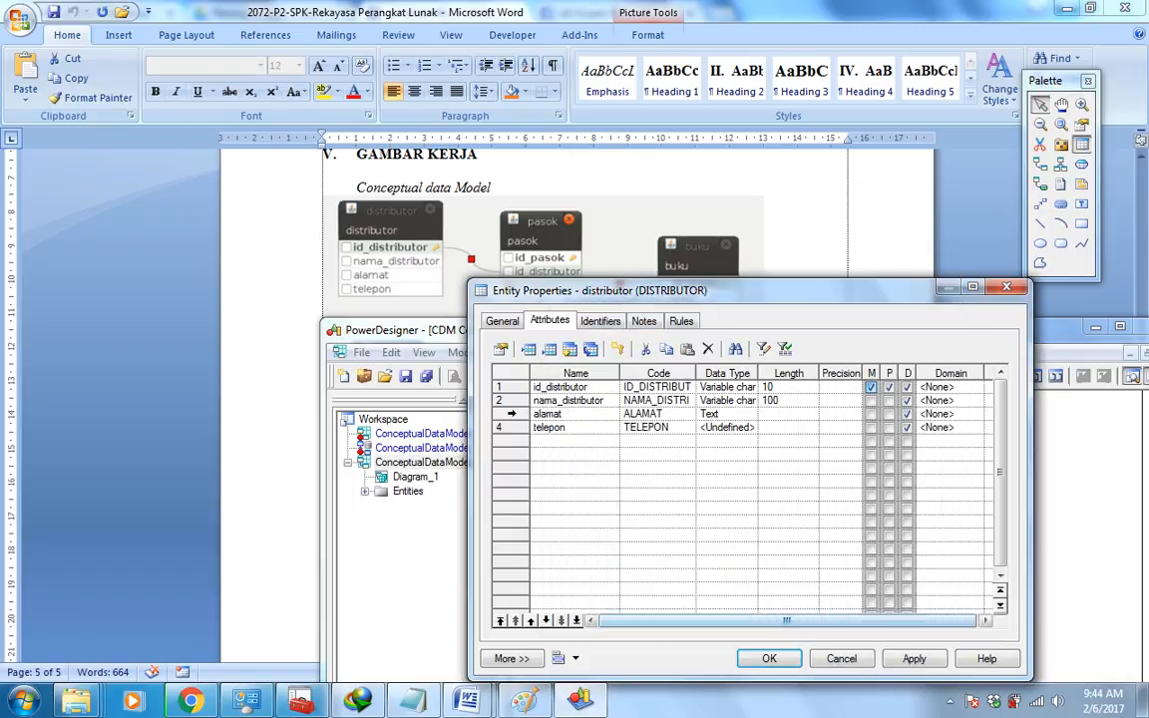
- Set the data type of telepon to Characters with length 12 and accept the distributor entity's properties
{"action": "key", "text": "Down"}
{"action": "key", "text": "ctrl+space"}
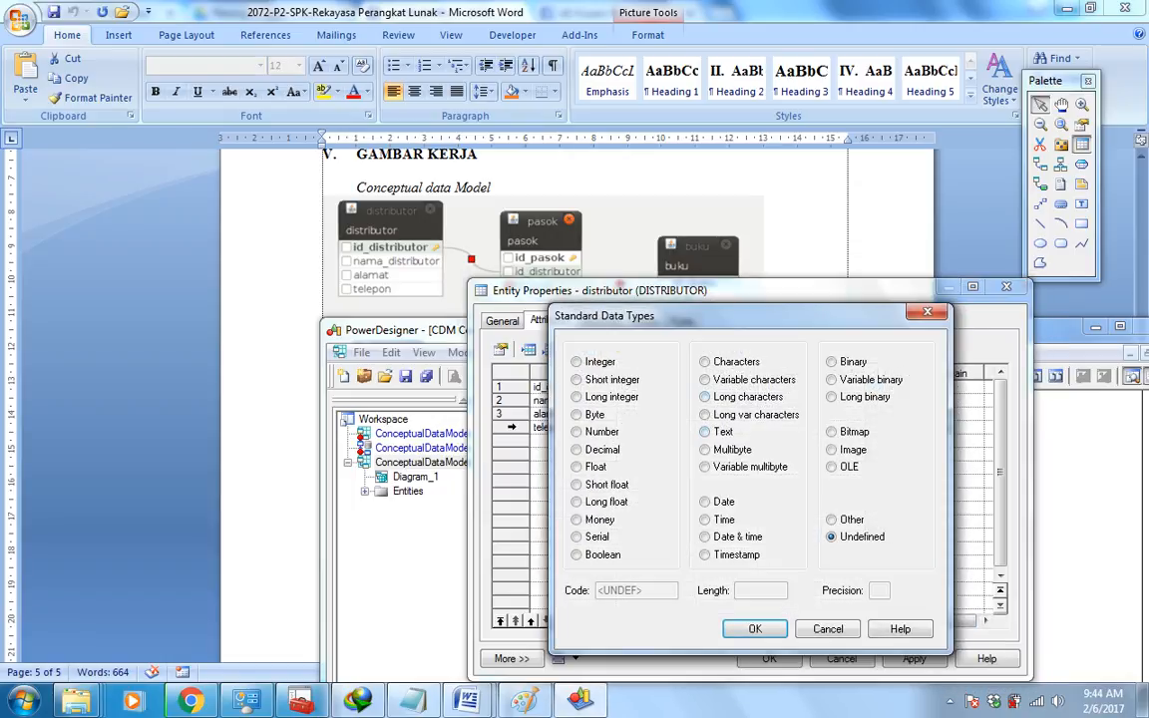
{"action": "left_click", "coordinate": [704, 361]}
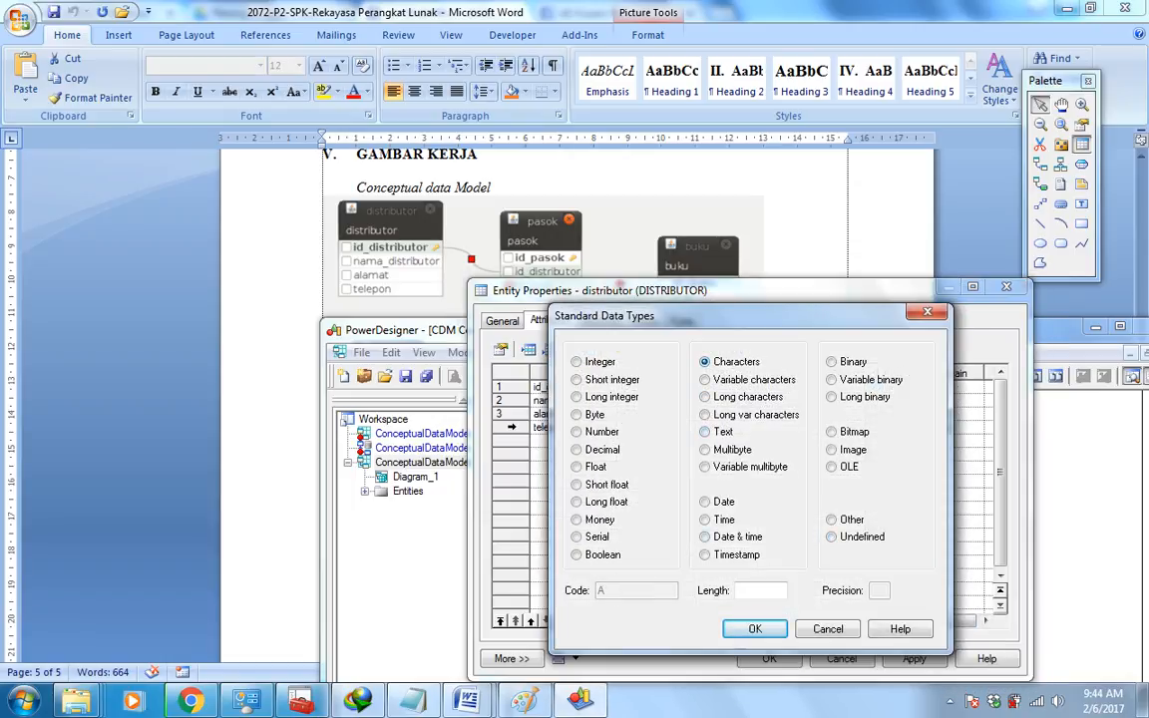
{"action": "key", "text": "Return"}
{"action": "key", "text": "Return"}
{"action": "type", "text": "12"}
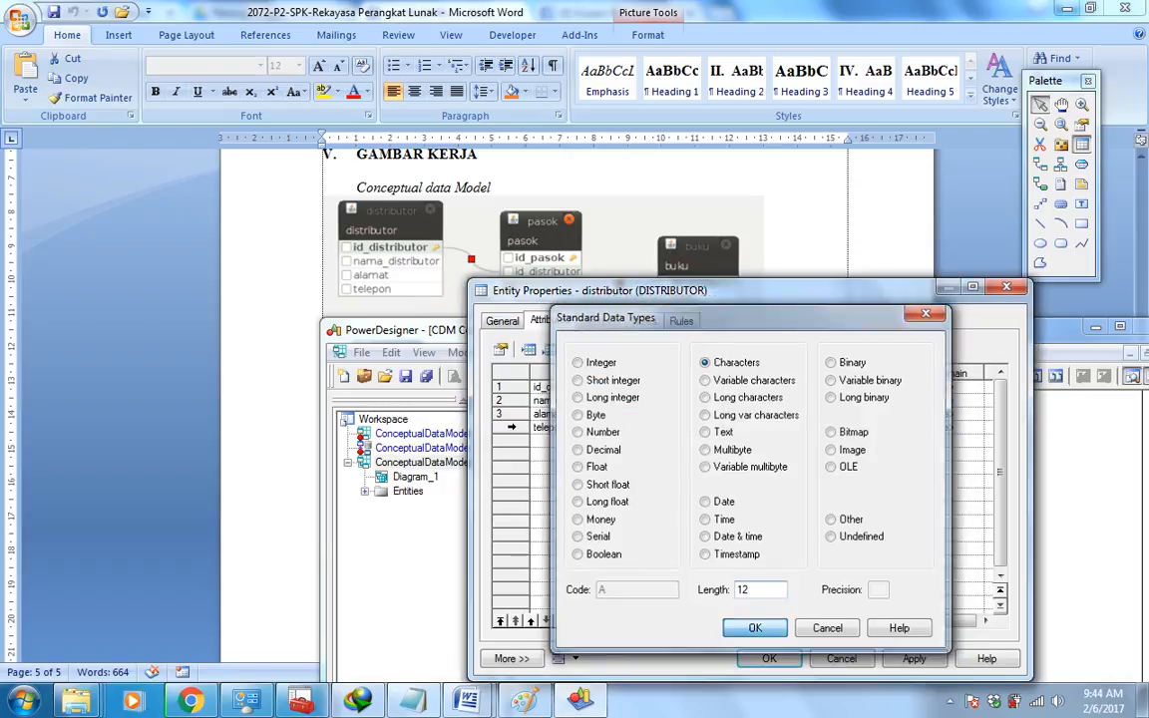
{"action": "key", "text": "Return"}
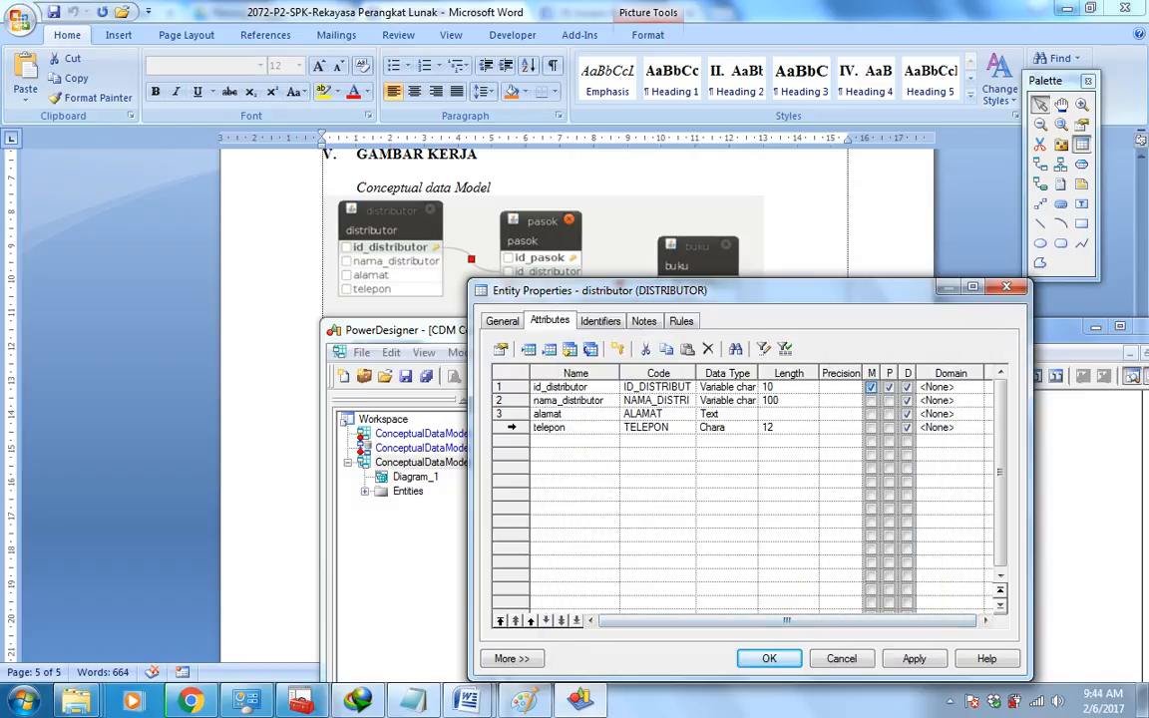
{"action": "key", "text": "Return"}
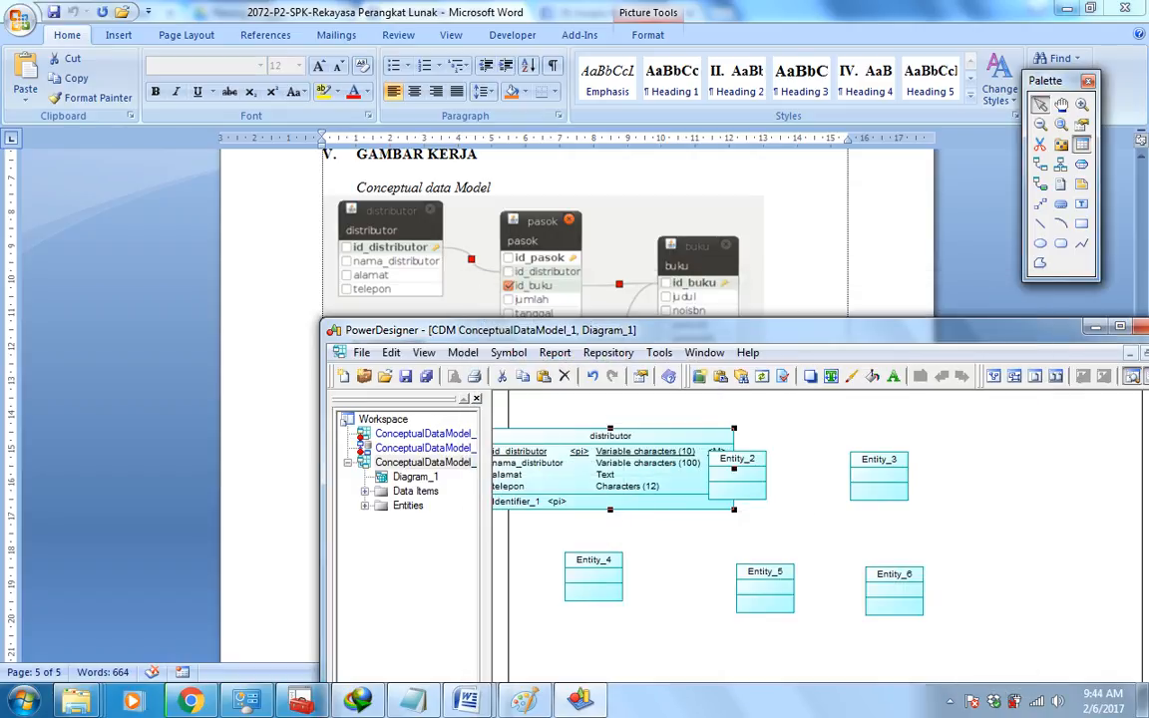
- Rename the entity Entity_2 as pasok
{"action": "double_click", "coordinate": [737, 480]}
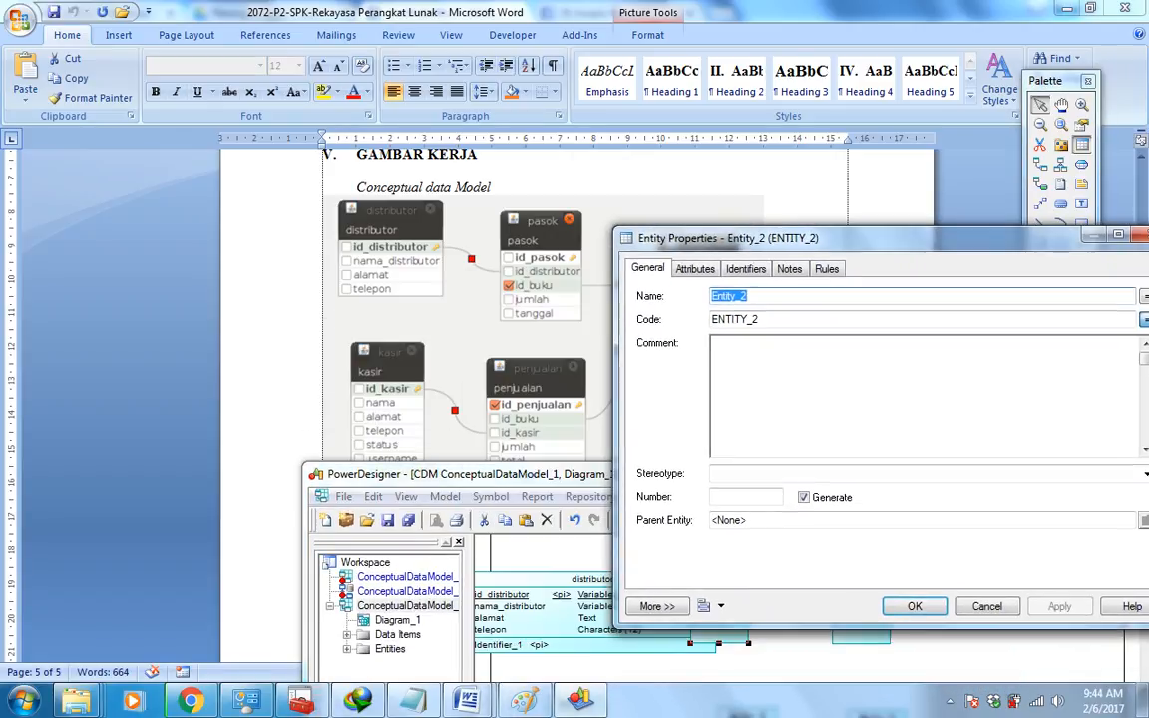
{"action": "type", "text": "pas"}
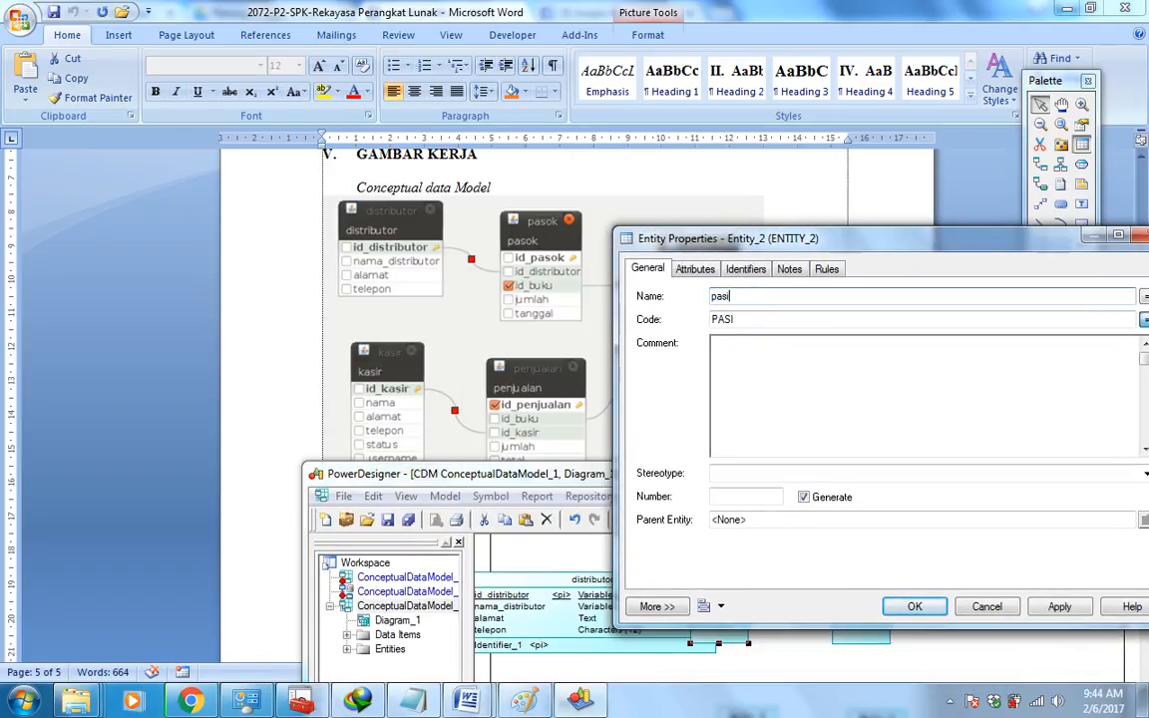
{"action": "type", "text": "ok"}
- Add the attributes id_pasok, jumlah and tanggal to the pasok entity
{"action": "key", "text": "ctrl+Tab"}
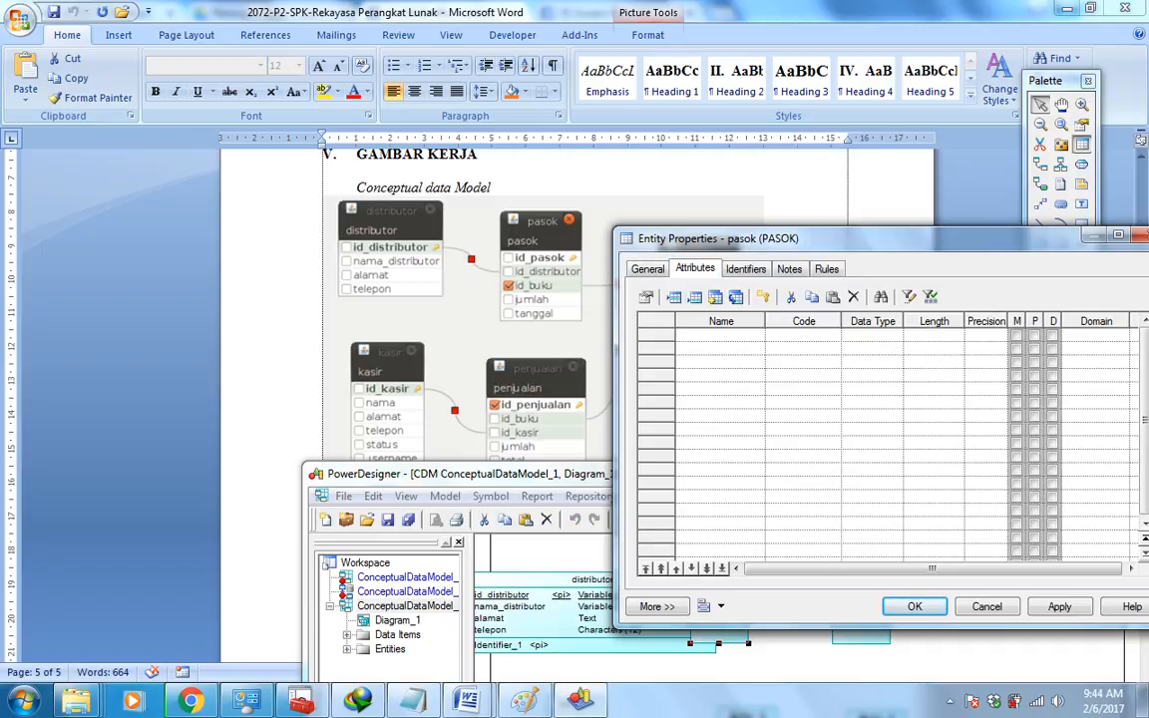
{"action": "left_click", "coordinate": [701, 334]}
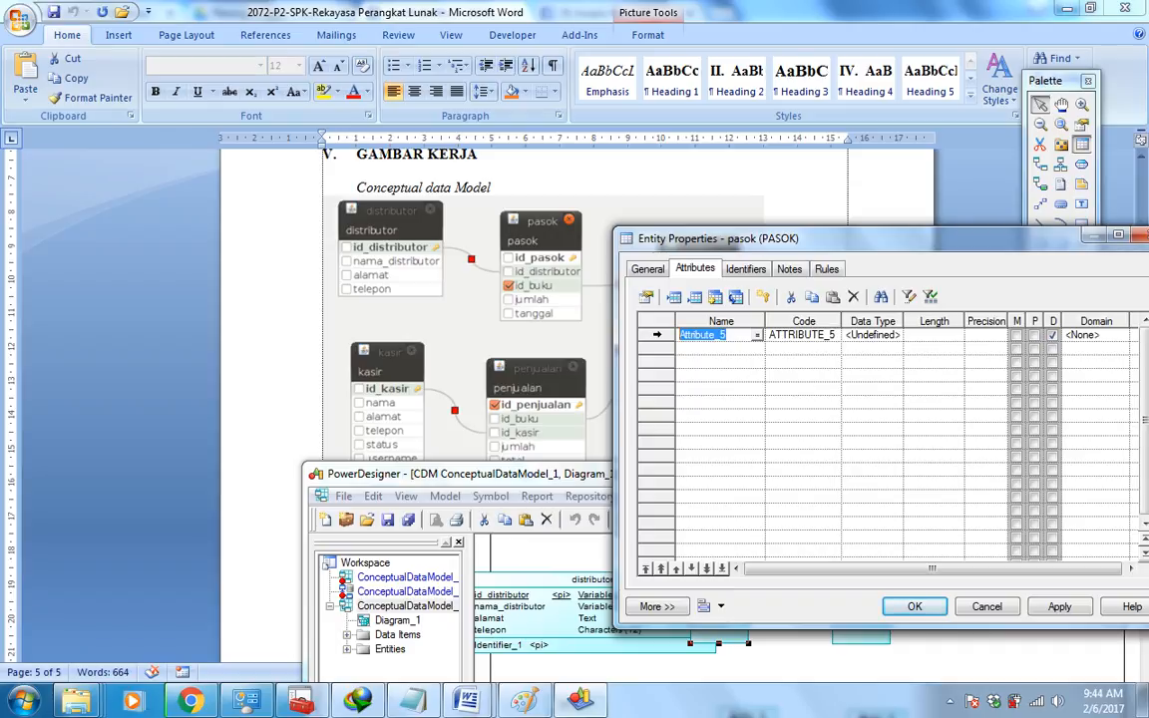
{"action": "type", "text": "id_pasok"}
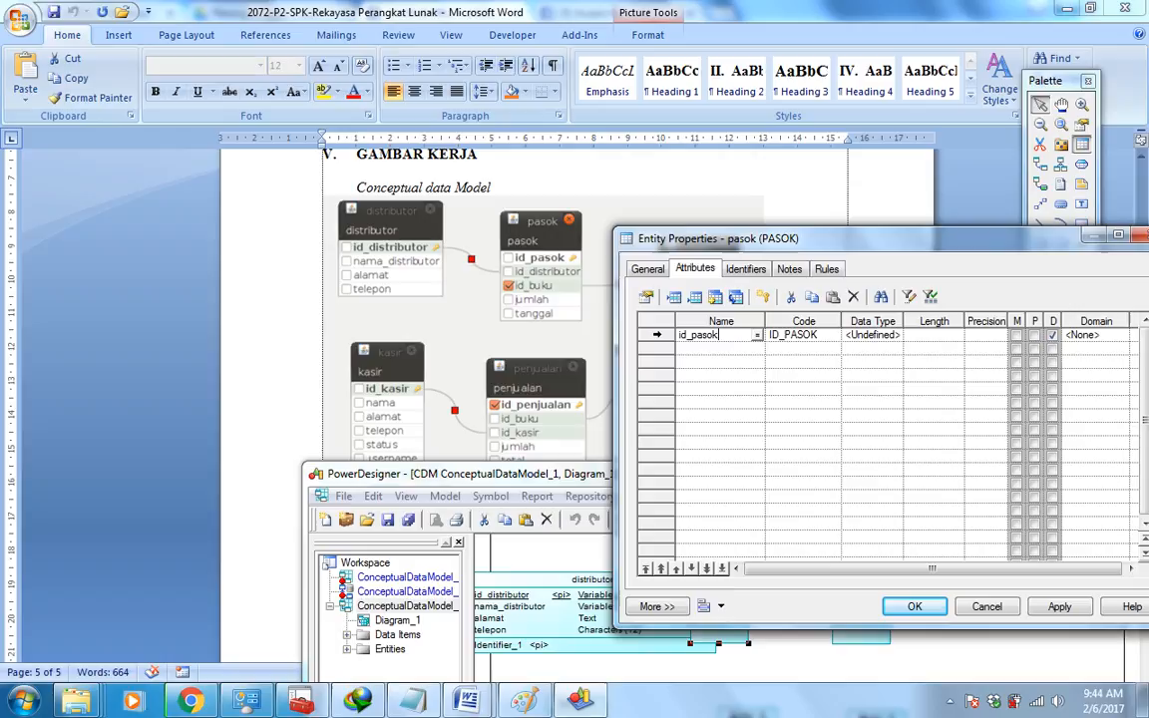
{"action": "left_click", "coordinate": [701, 348]}
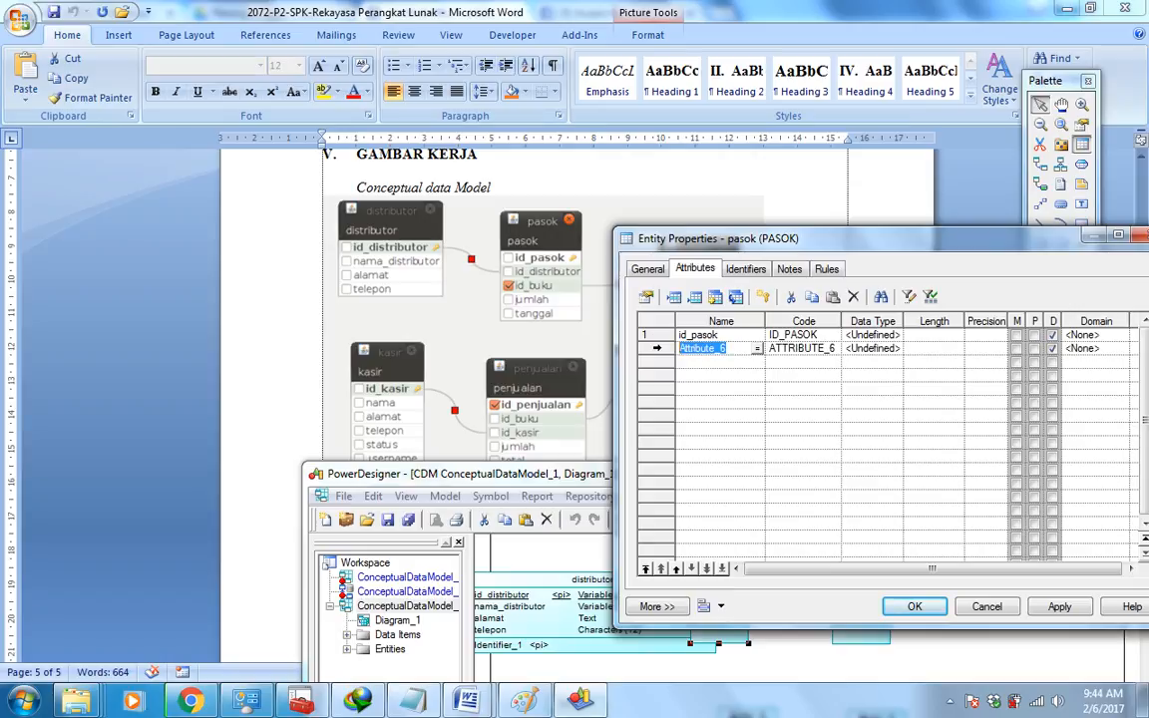
{"action": "type", "text": "id_buku"}
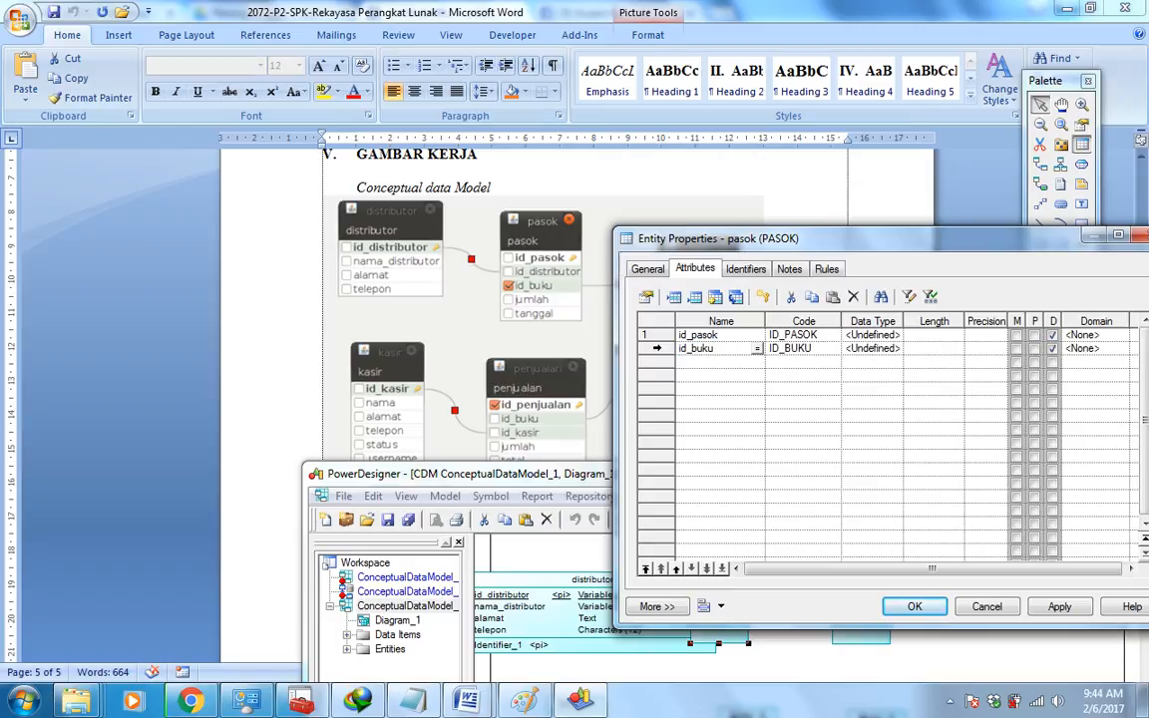
{"action": "left_click", "coordinate": [691, 361]}
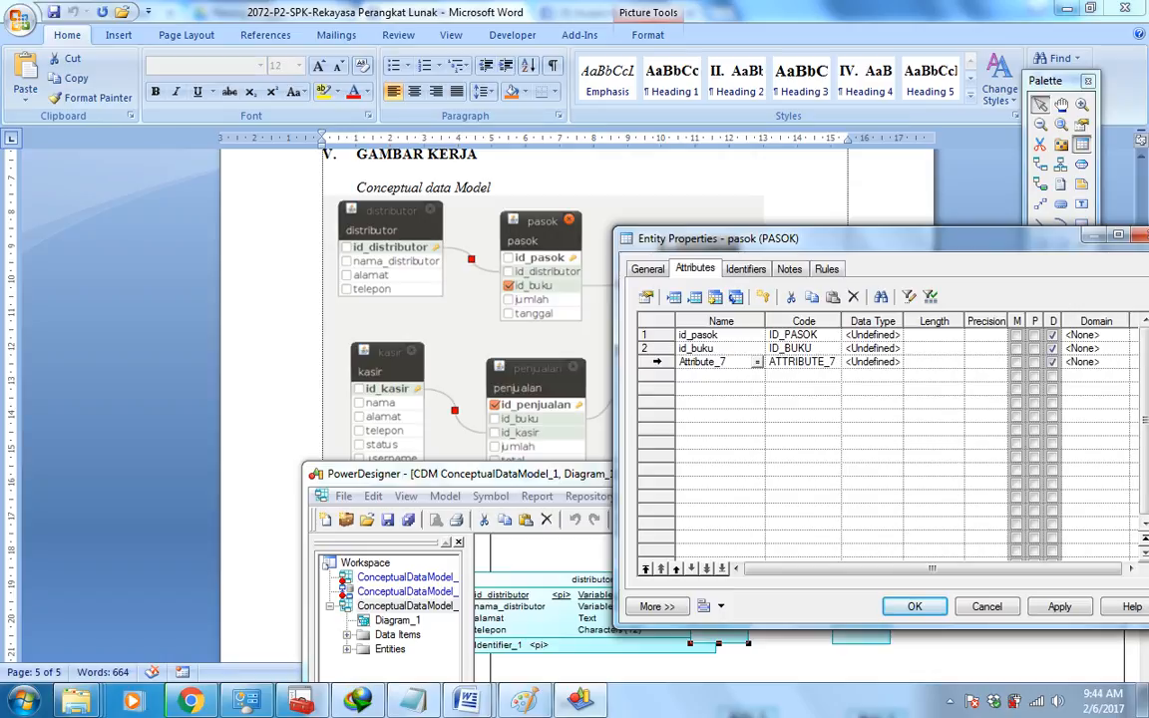
{"action": "left_click", "coordinate": [696, 348]}
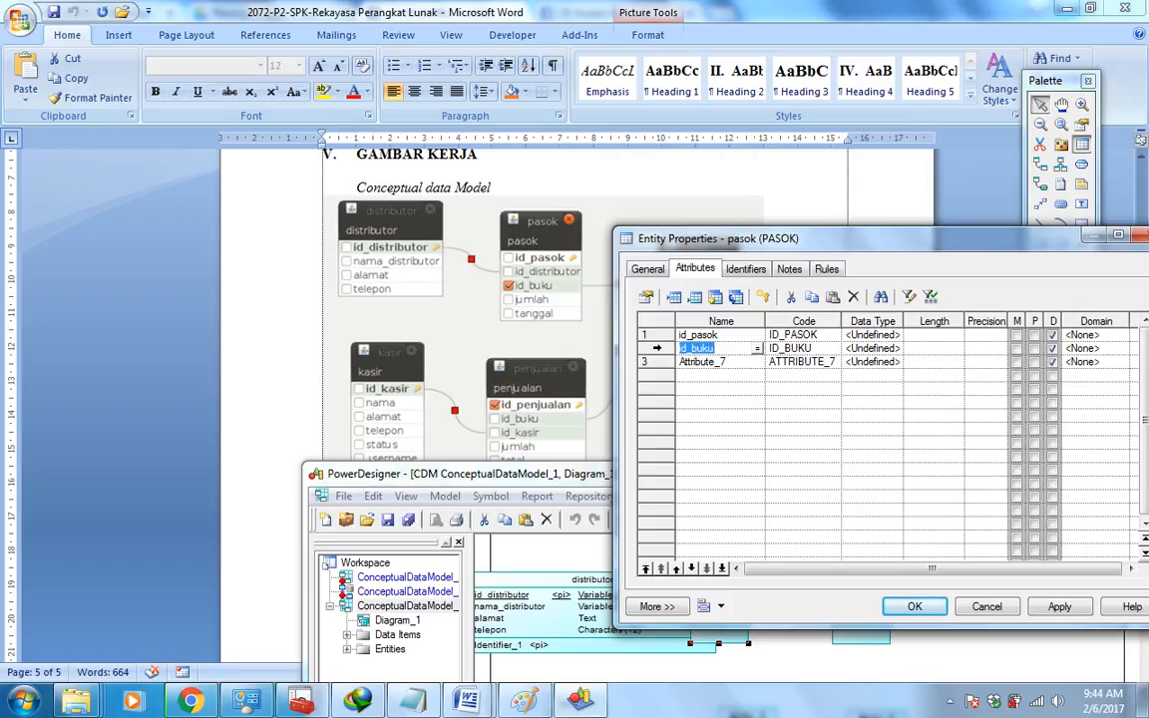
{"action": "type", "text": "jumlah"}
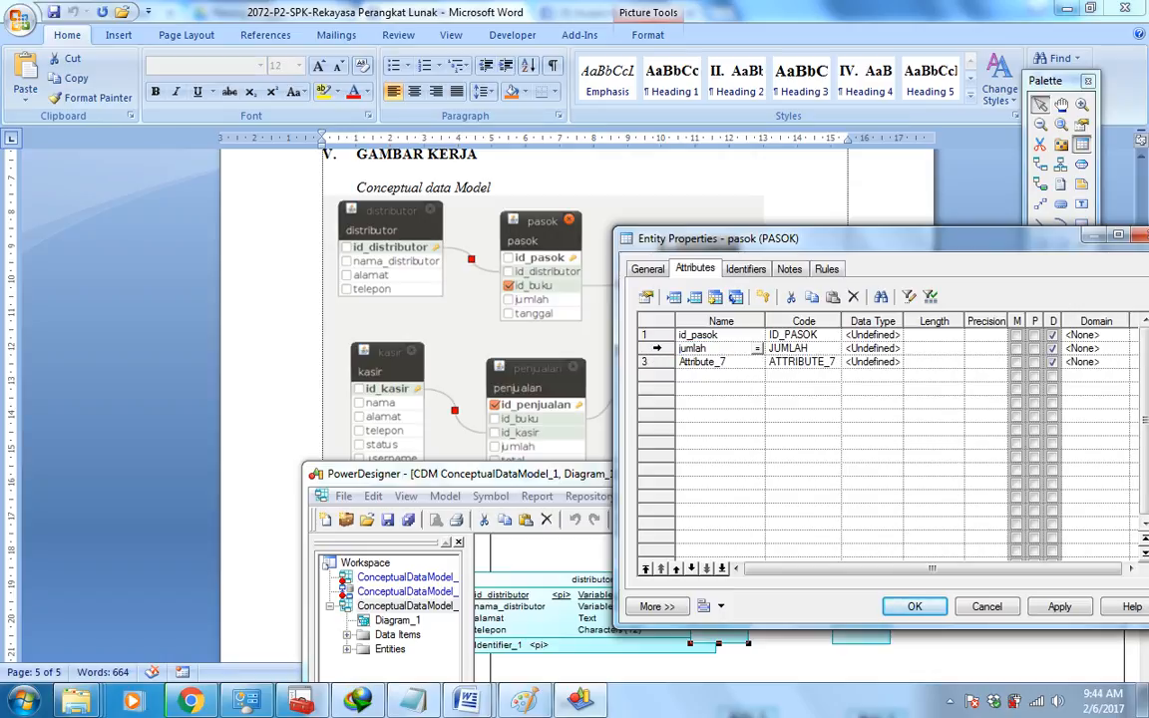
{"action": "left_click", "coordinate": [701, 361]}
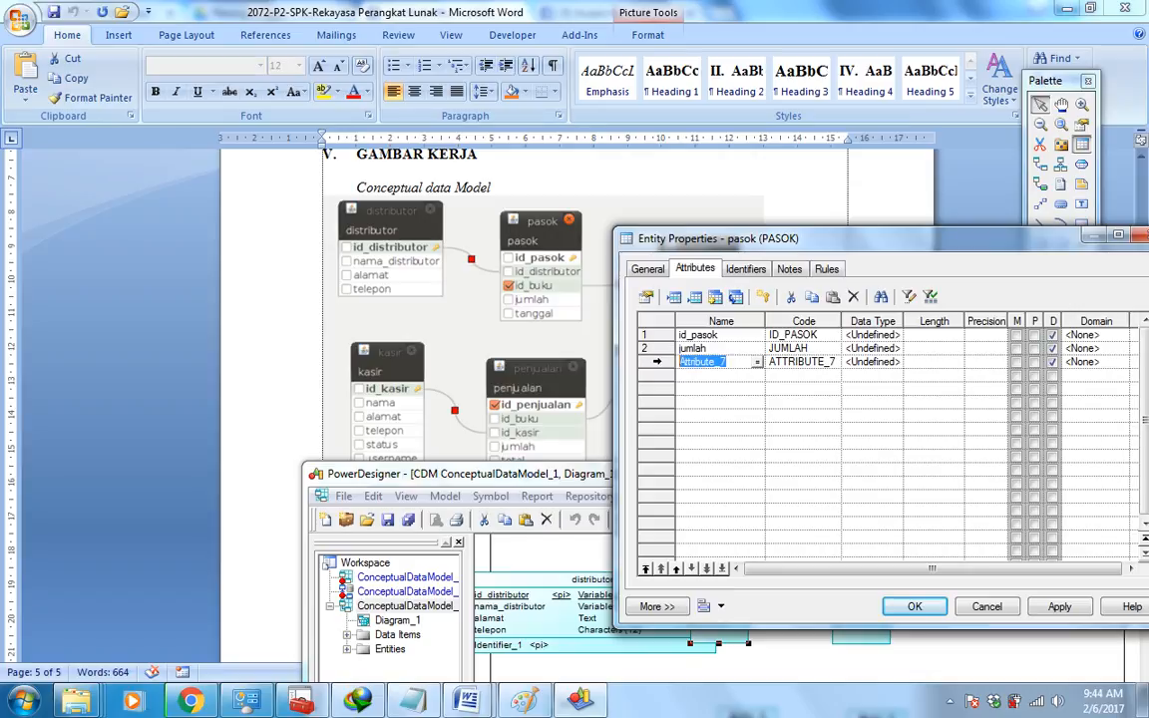
{"action": "type", "text": "tanggal"}
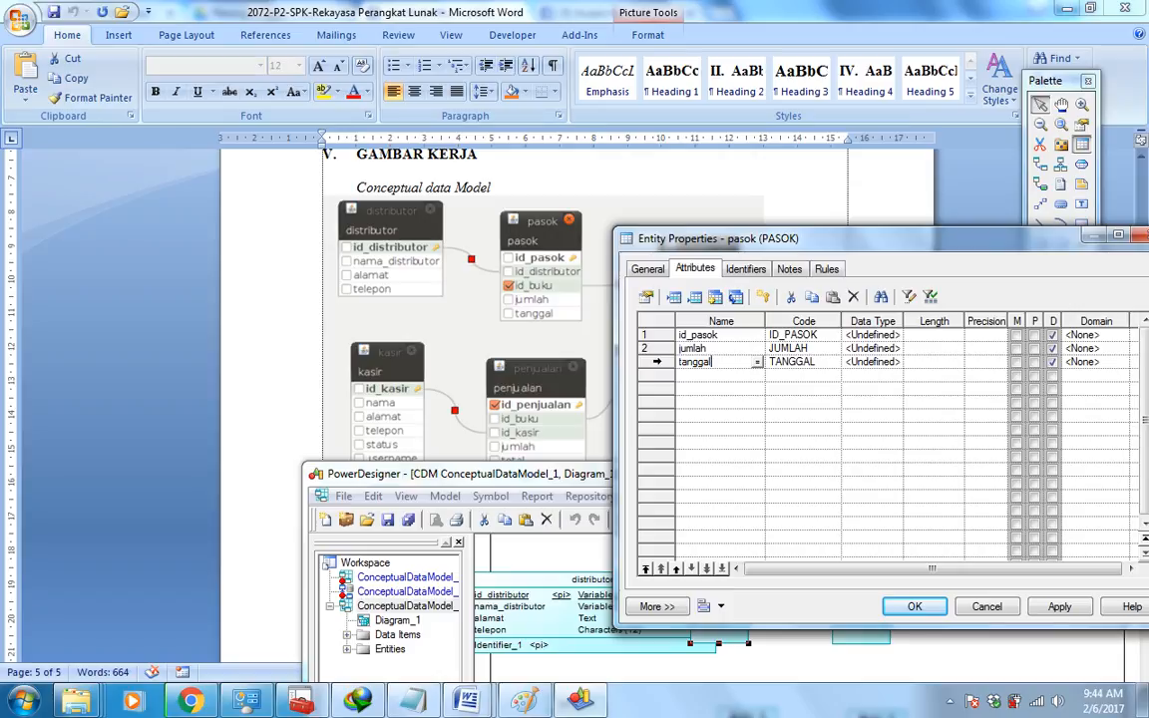
- Set the data type of id_pasok and jumlah to Integer
{"action": "left_click", "coordinate": [868, 348]}
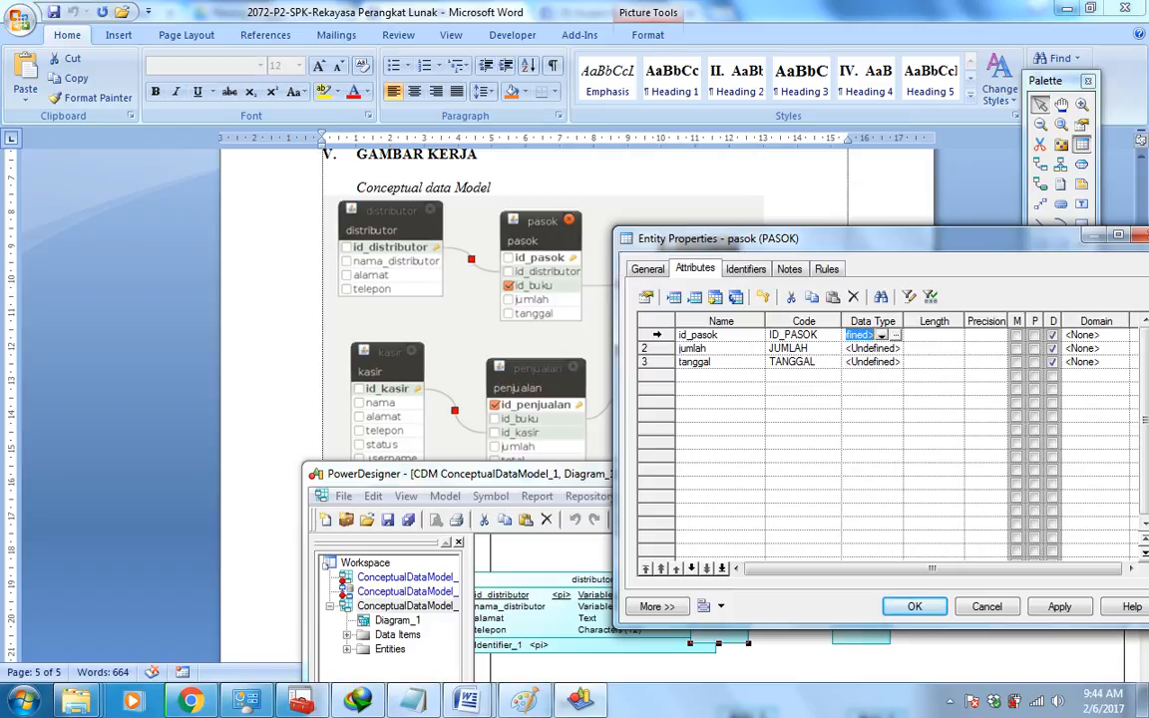
{"action": "left_click", "coordinate": [895, 348]}
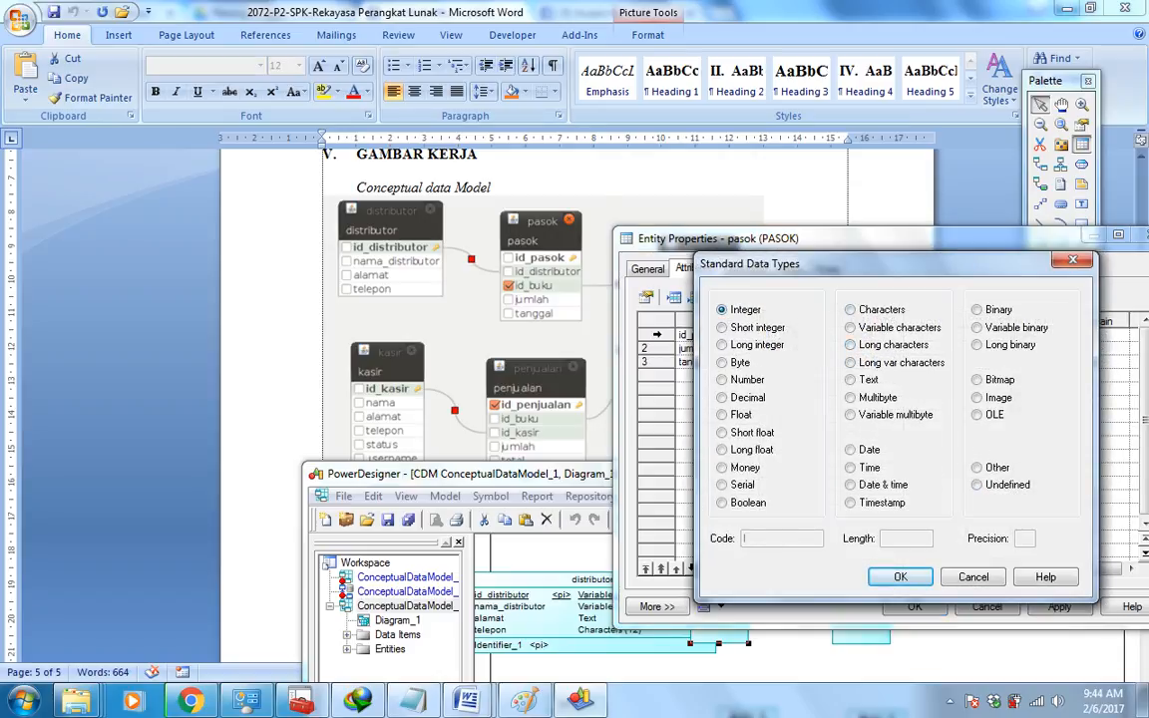
{"action": "key", "text": "Escape"}
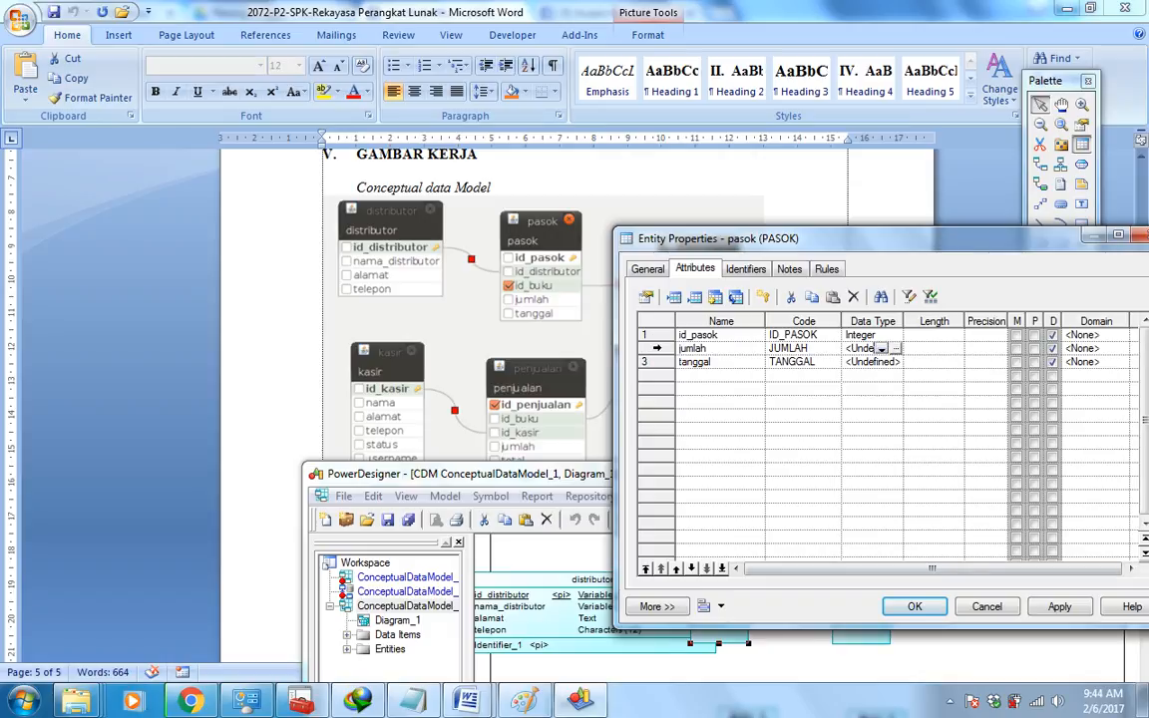
{"action": "left_click", "coordinate": [895, 348]}
{"action": "left_click", "coordinate": [721, 309]}
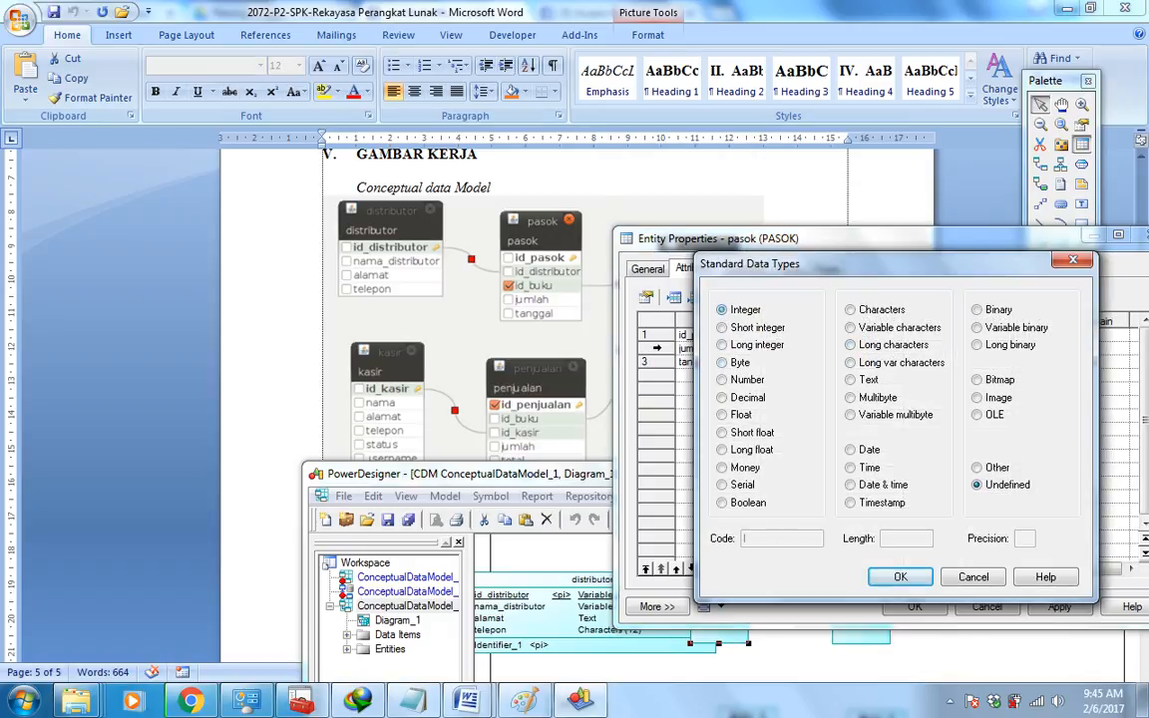
{"action": "left_click", "coordinate": [900, 576]}
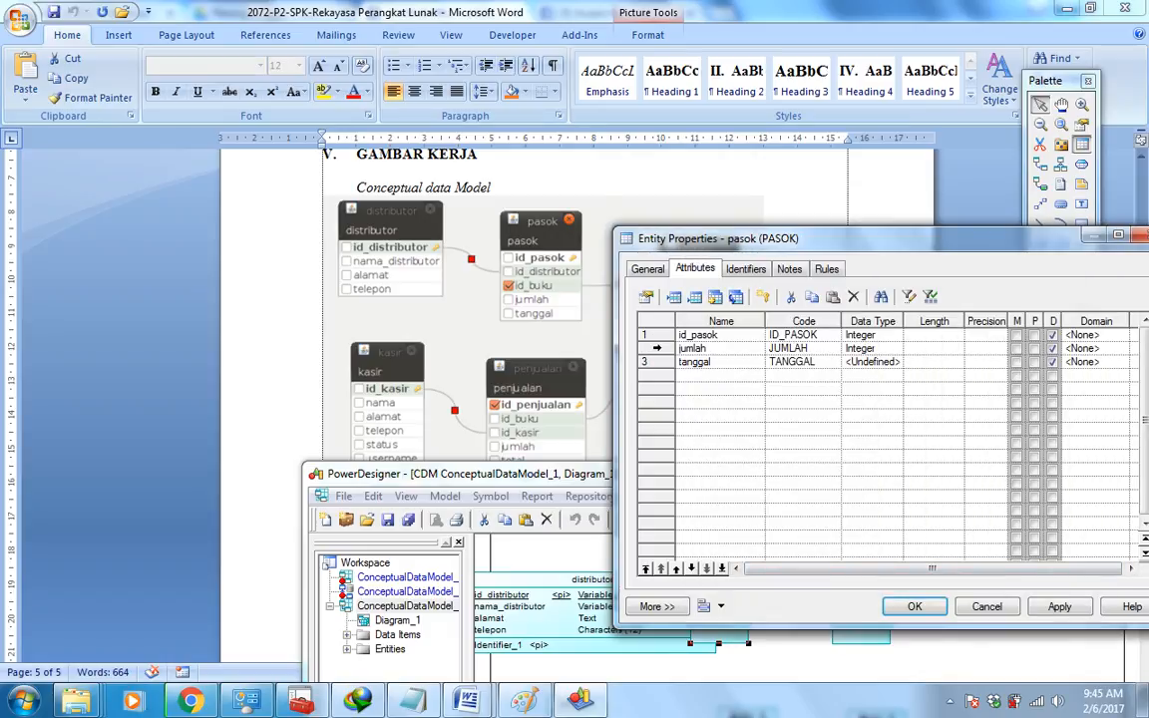
- Set the data type of the tanggal attribute to Date
{"action": "left_click", "coordinate": [873, 361]}
{"action": "left_click", "coordinate": [894, 361]}
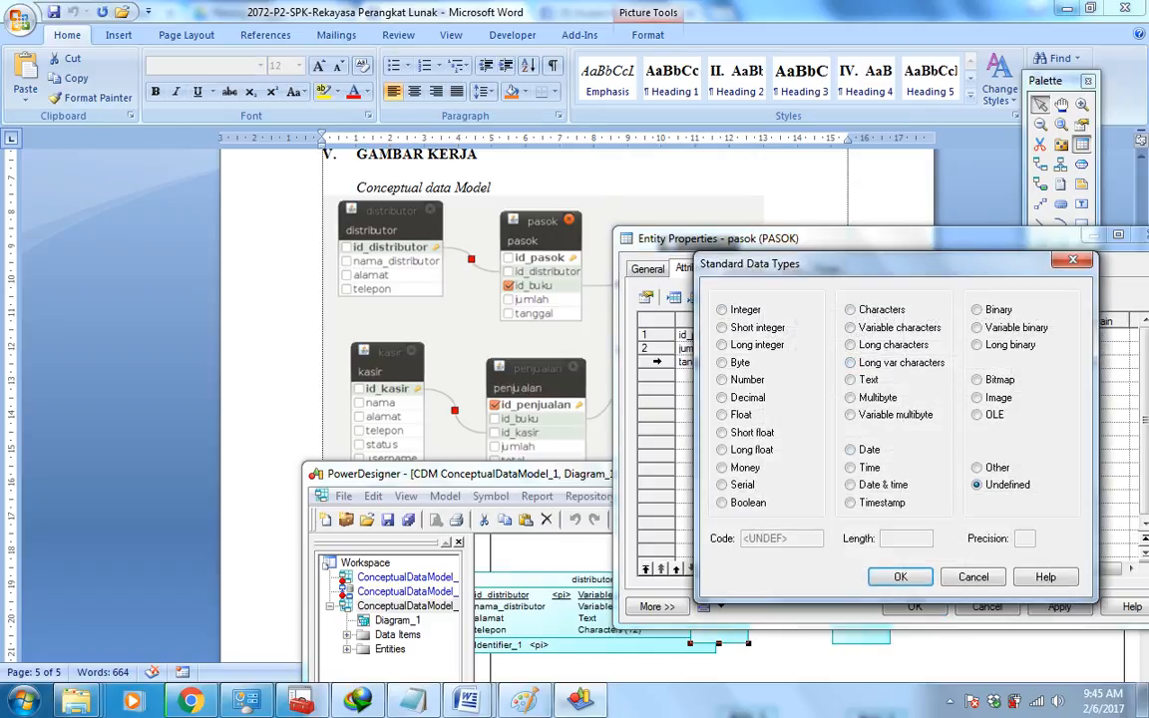
{"action": "left_click", "coordinate": [850, 448]}
{"action": "left_click", "coordinate": [899, 576]}
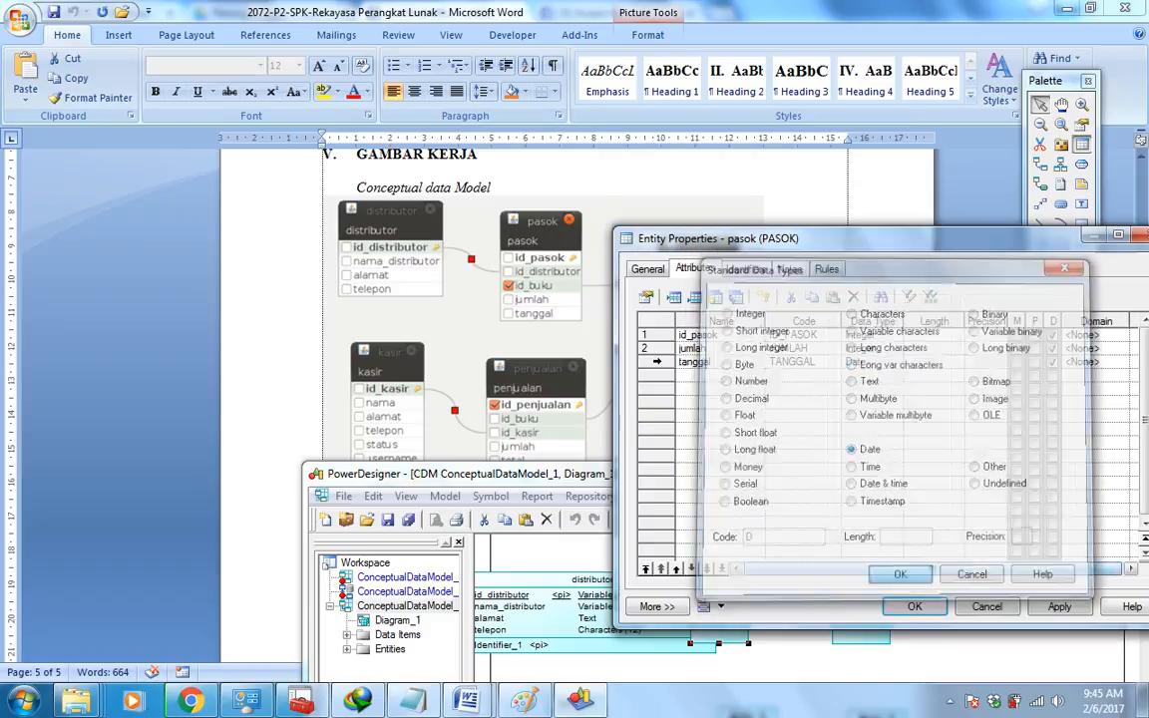
- Make id_pasok the mandatory primary identifier and accept the pasok entity's properties
{"action": "left_click", "coordinate": [1034, 336]}
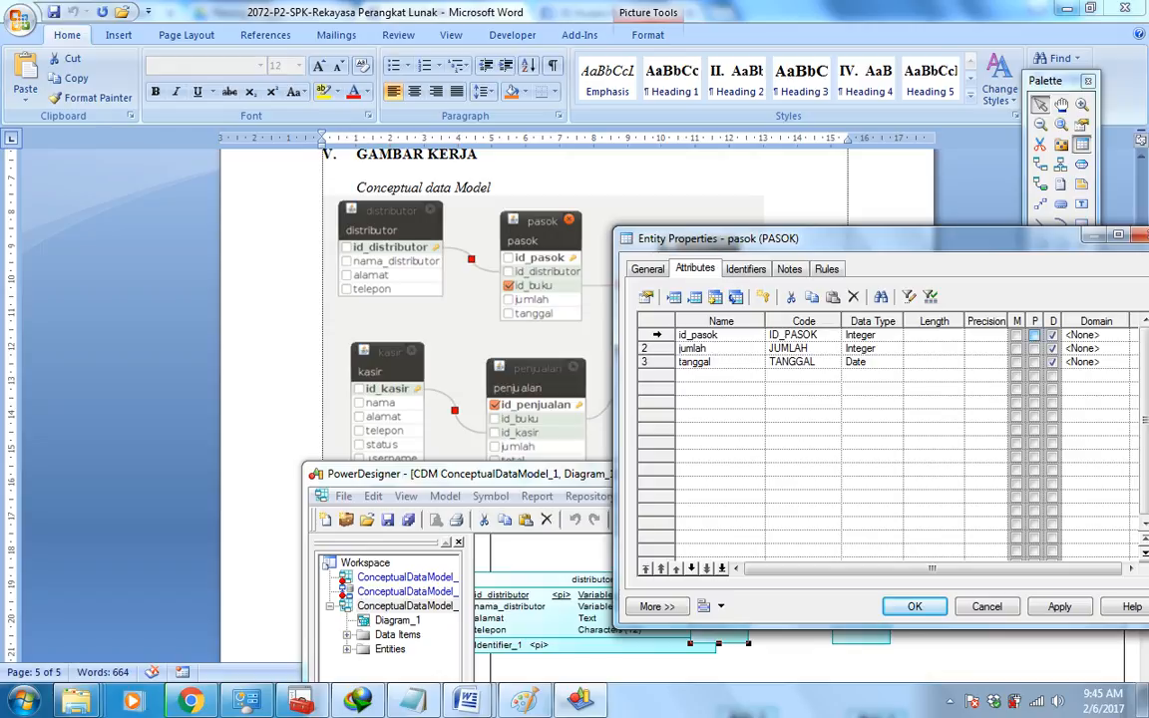
{"action": "left_click", "coordinate": [1059, 606]}
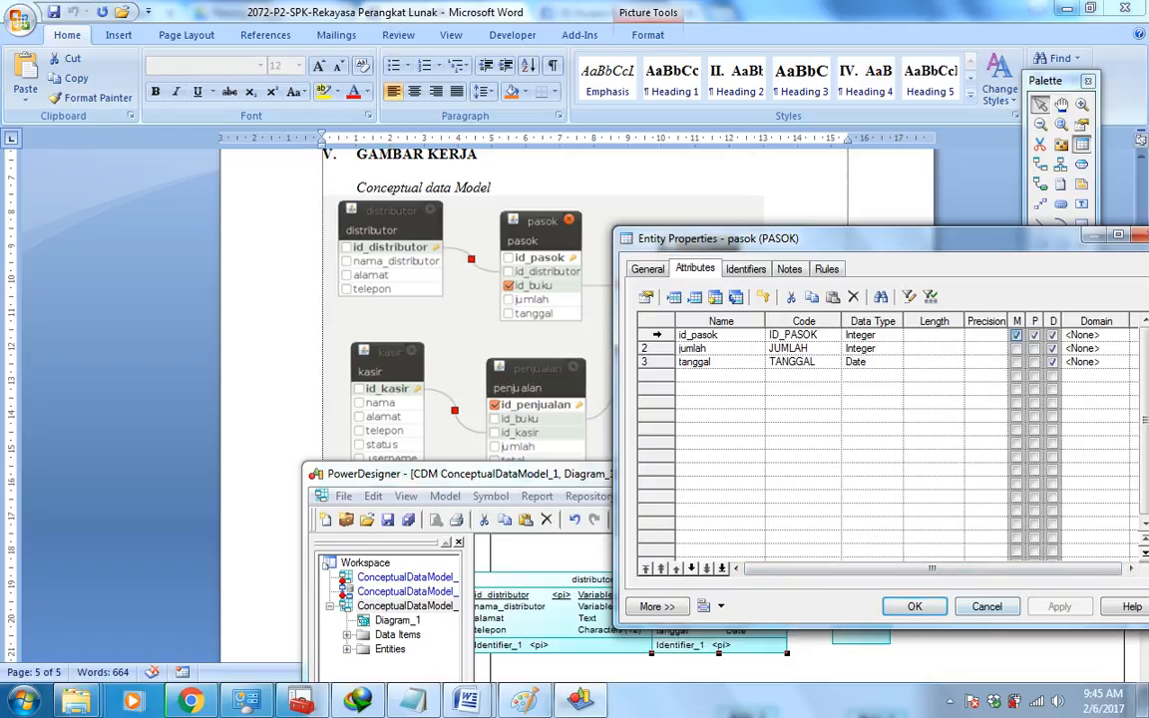
{"action": "key", "text": "Return"}
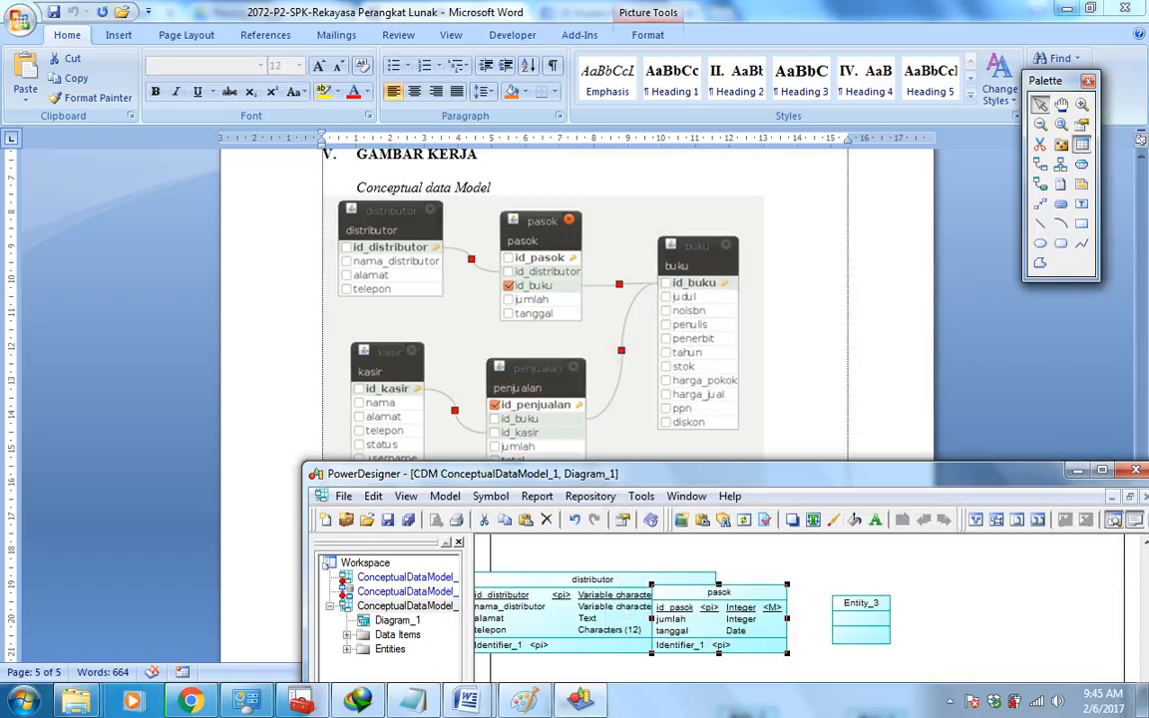
- Rename the entity Entity_3 as buku, moving its properties dialog clear of the reference diagram
{"action": "double_click", "coordinate": [861, 618]}
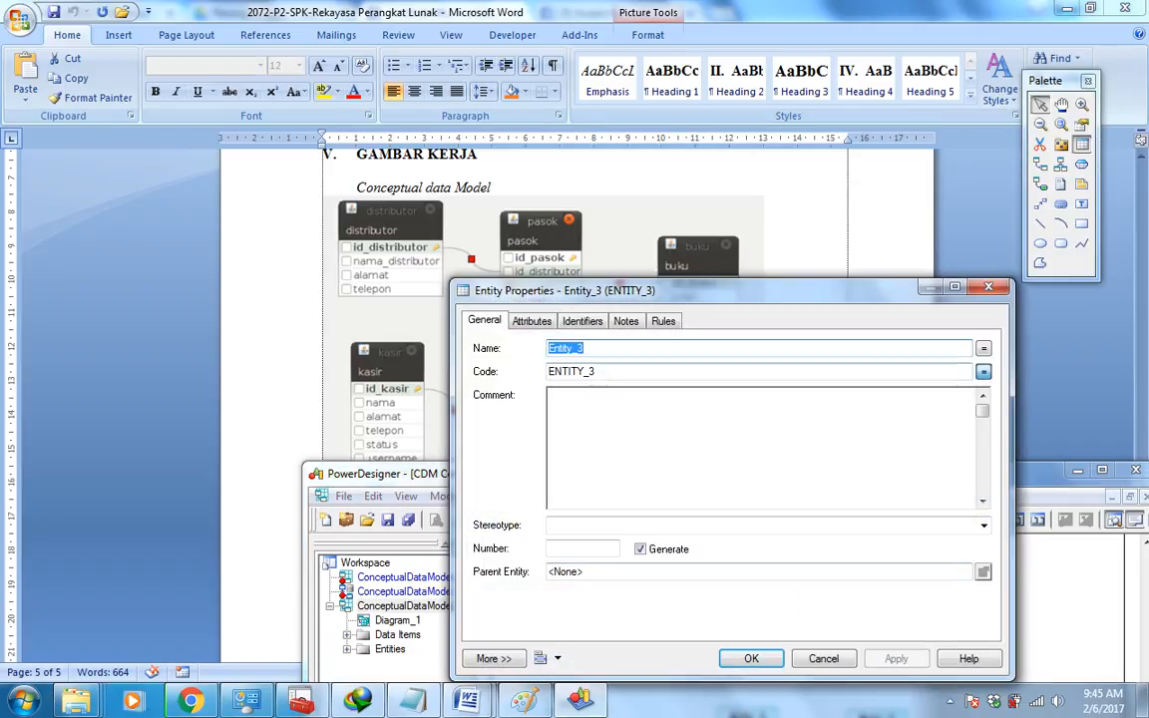
{"action": "left_click_drag", "start_coordinate": [618, 289], "coordinate": [917, 236]}
{"action": "type", "text": "buku"}
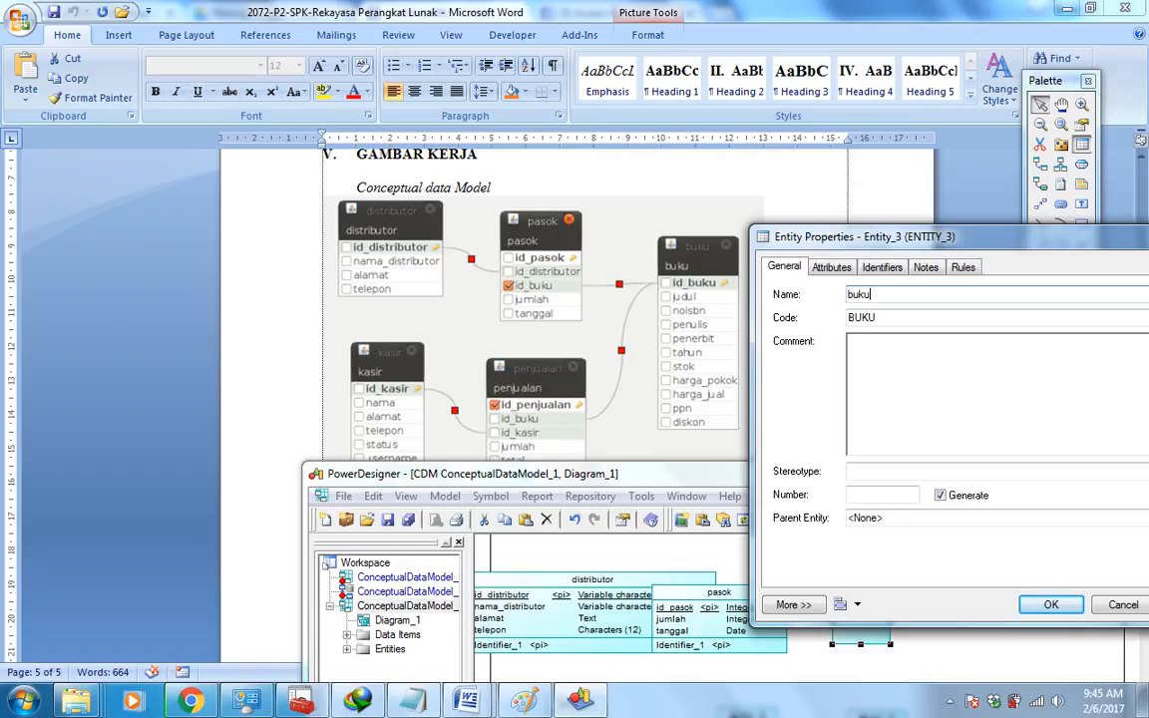
- Add the attributes id_buku and judul to the buku entity
{"action": "left_click", "coordinate": [831, 267]}
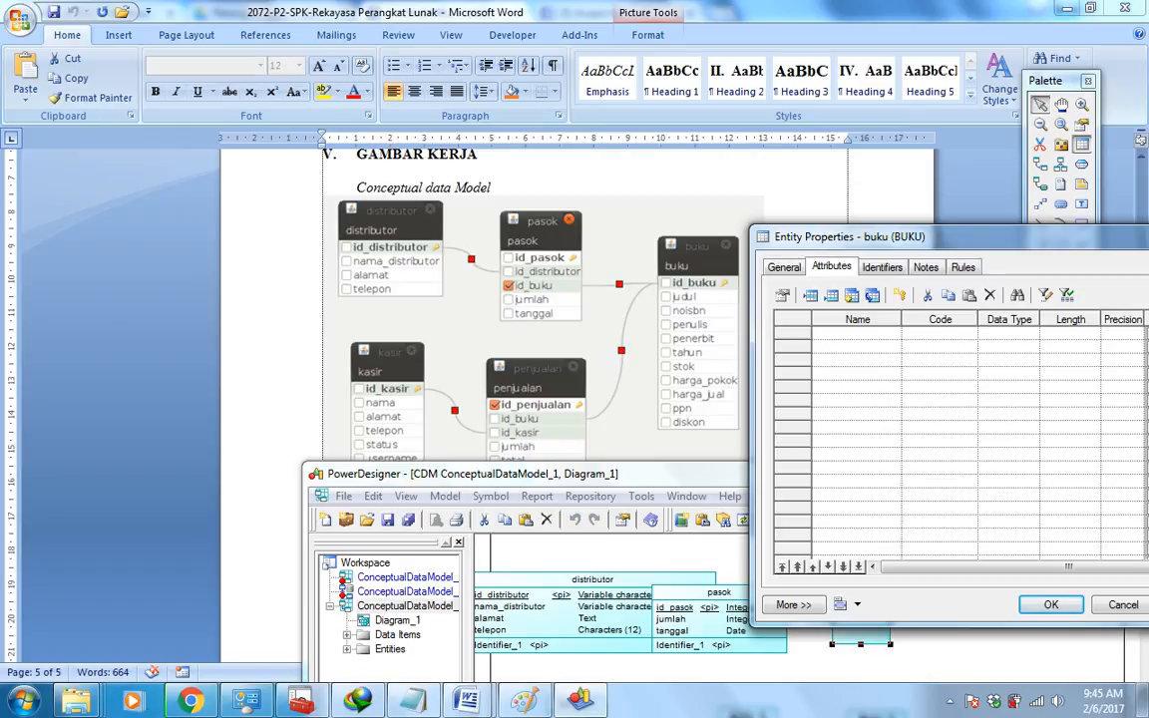
{"action": "left_click", "coordinate": [856, 333]}
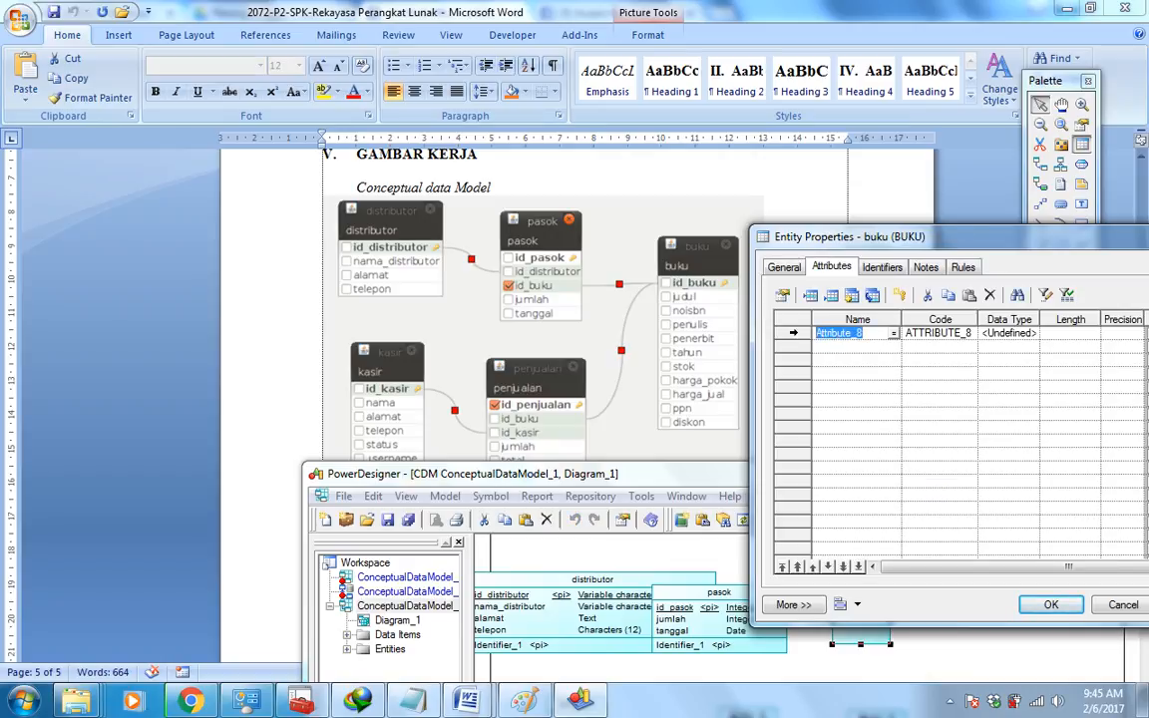
{"action": "type", "text": "id_buku"}
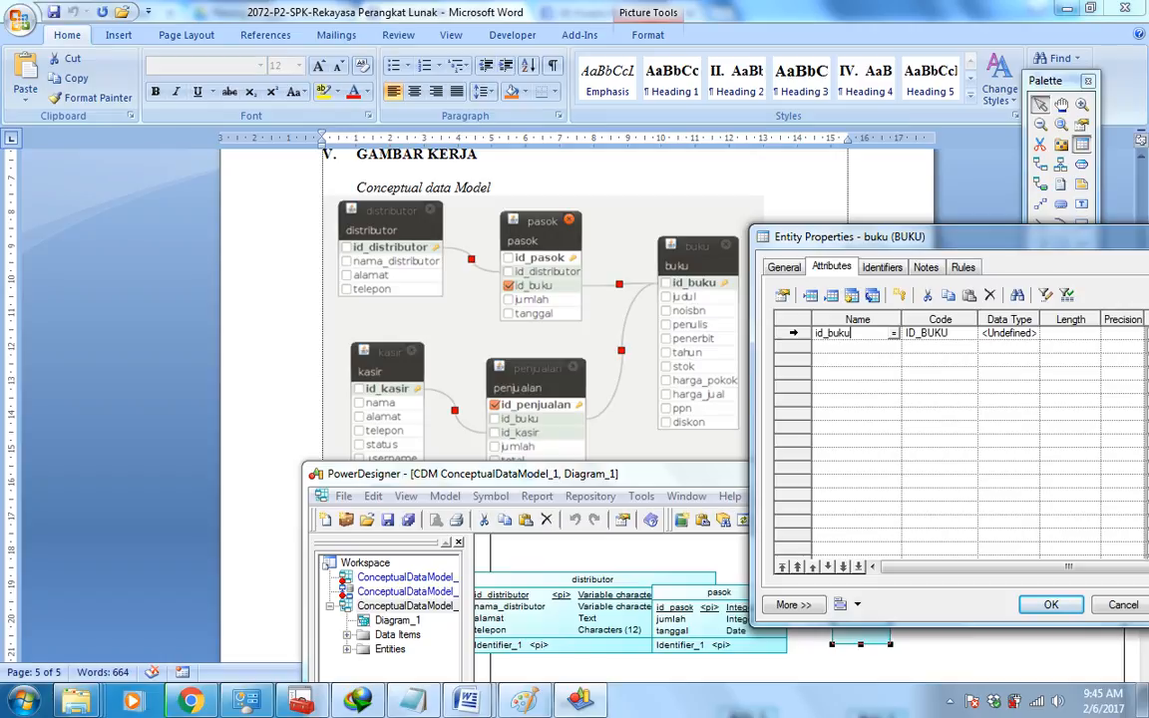
{"action": "left_click", "coordinate": [856, 346]}
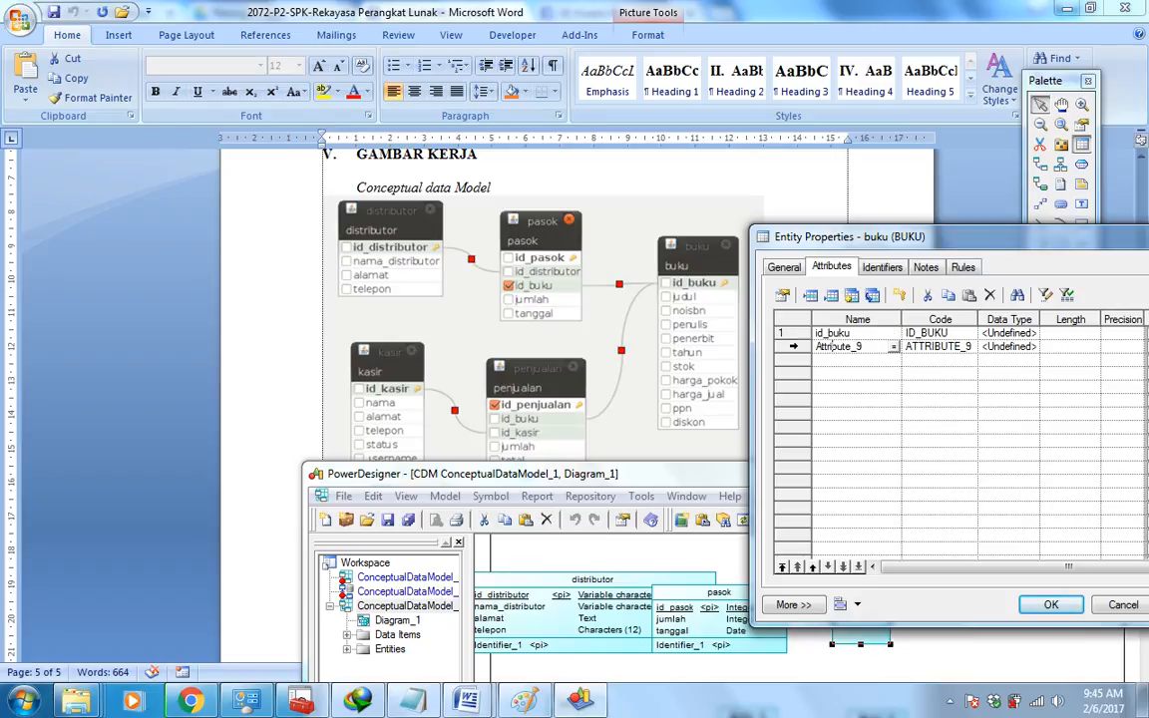
{"action": "type", "text": "judul"}
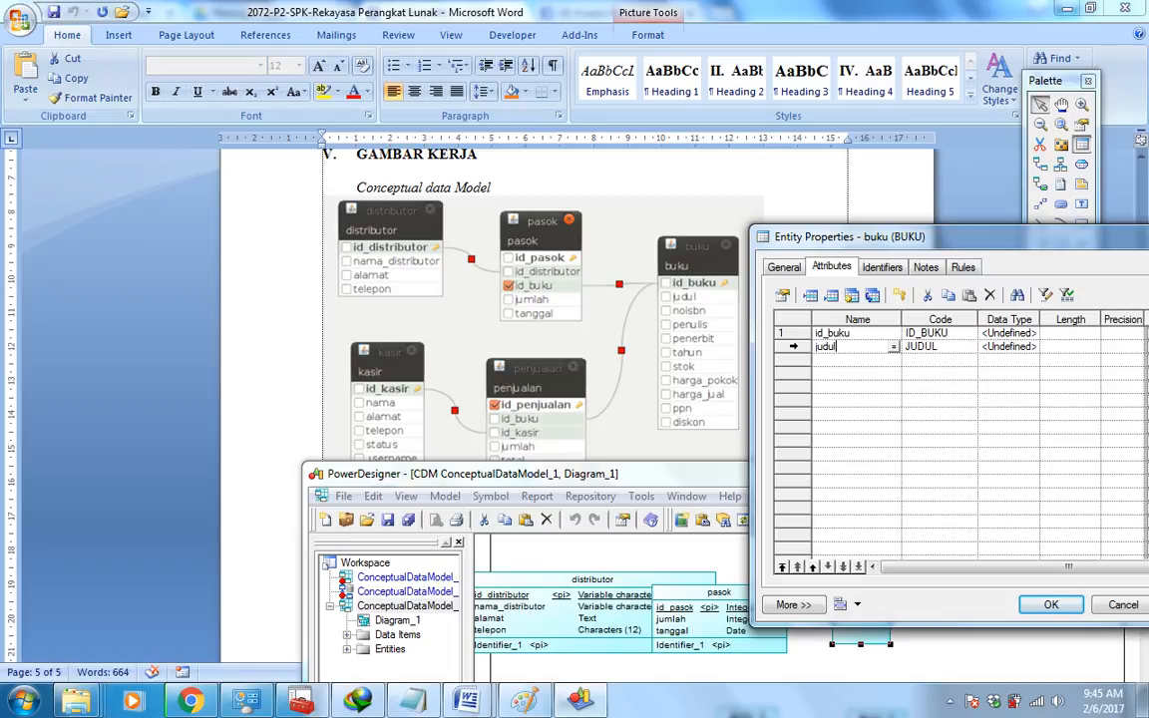
- Add the attributes noisbn, penulis and penerbit to the buku entity
{"action": "left_click", "coordinate": [841, 359]}
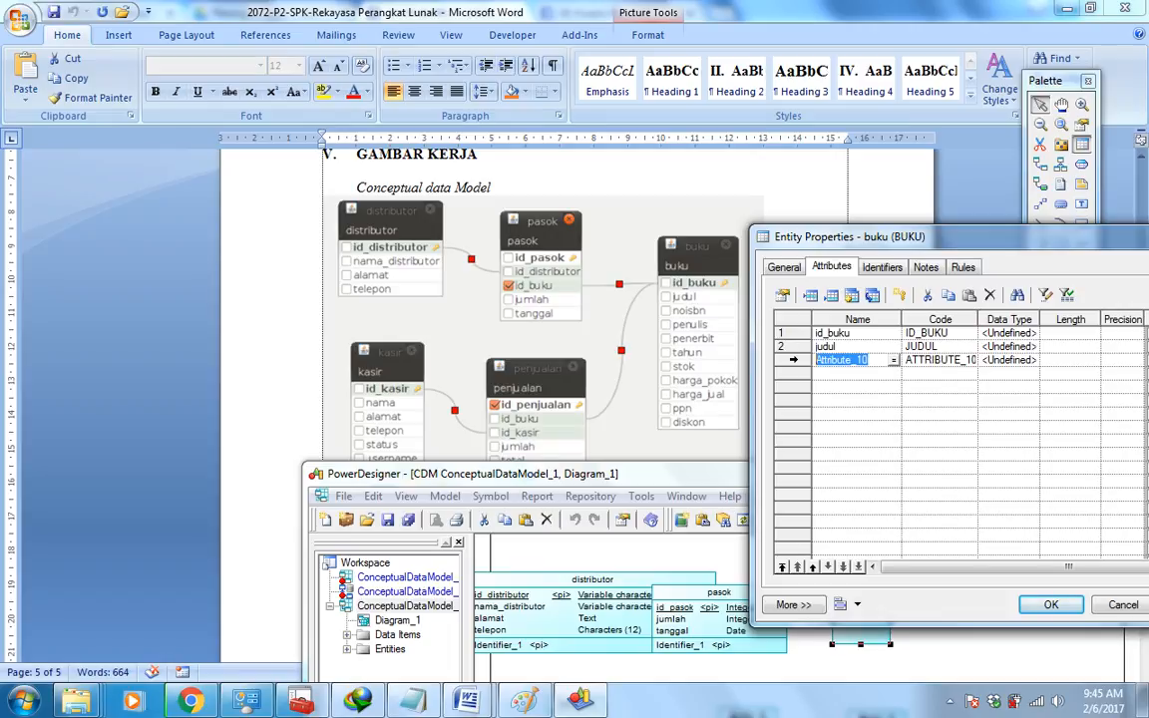
{"action": "type", "text": "bo"}
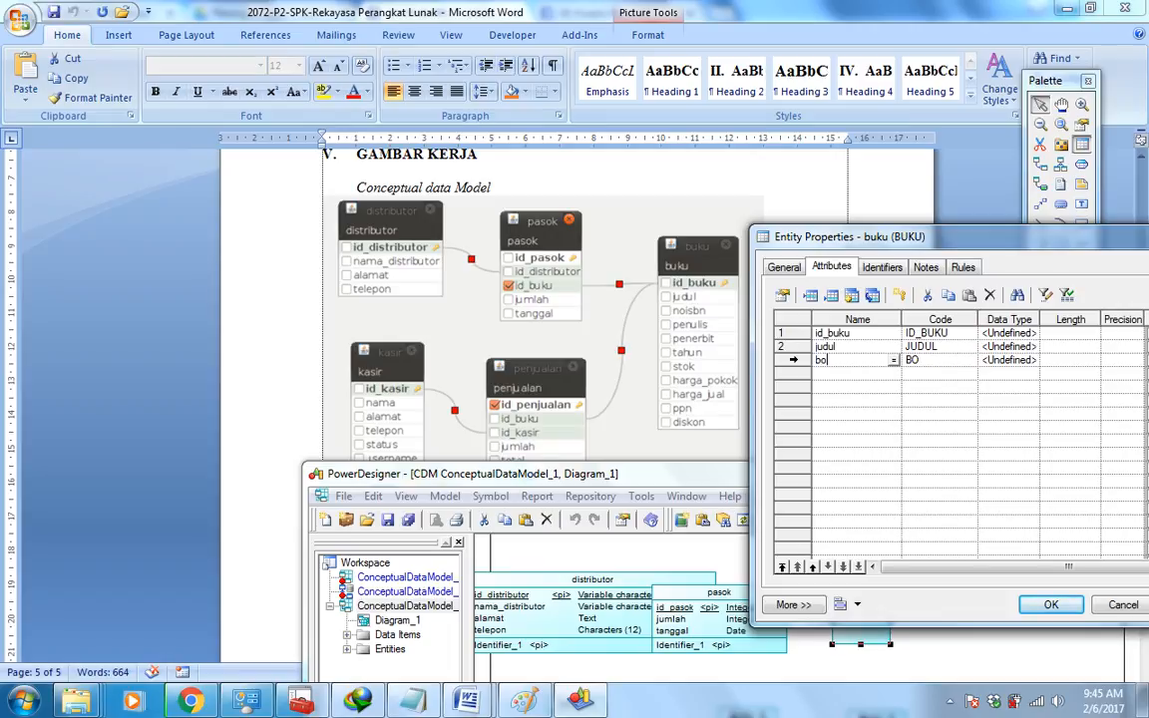
{"action": "key", "text": "BackSpace"}
{"action": "key", "text": "BackSpace"}
{"action": "type", "text": "noisbn"}
{"action": "key", "text": "Return"}
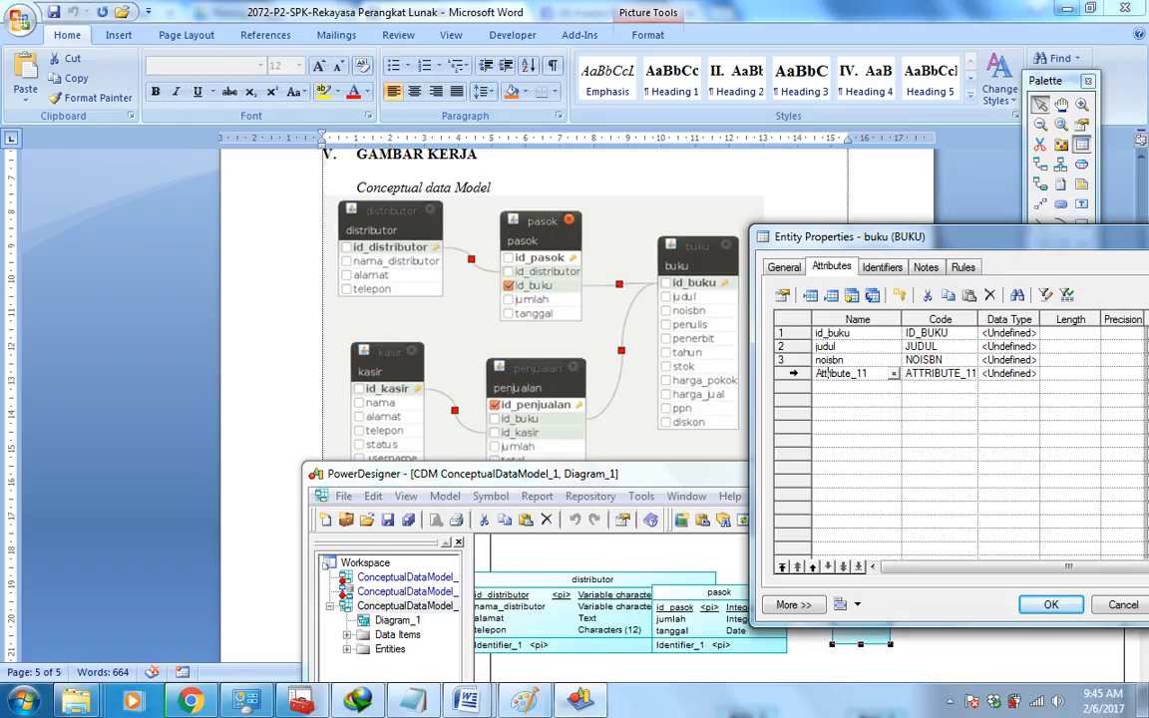
{"action": "type", "text": "penulis"}
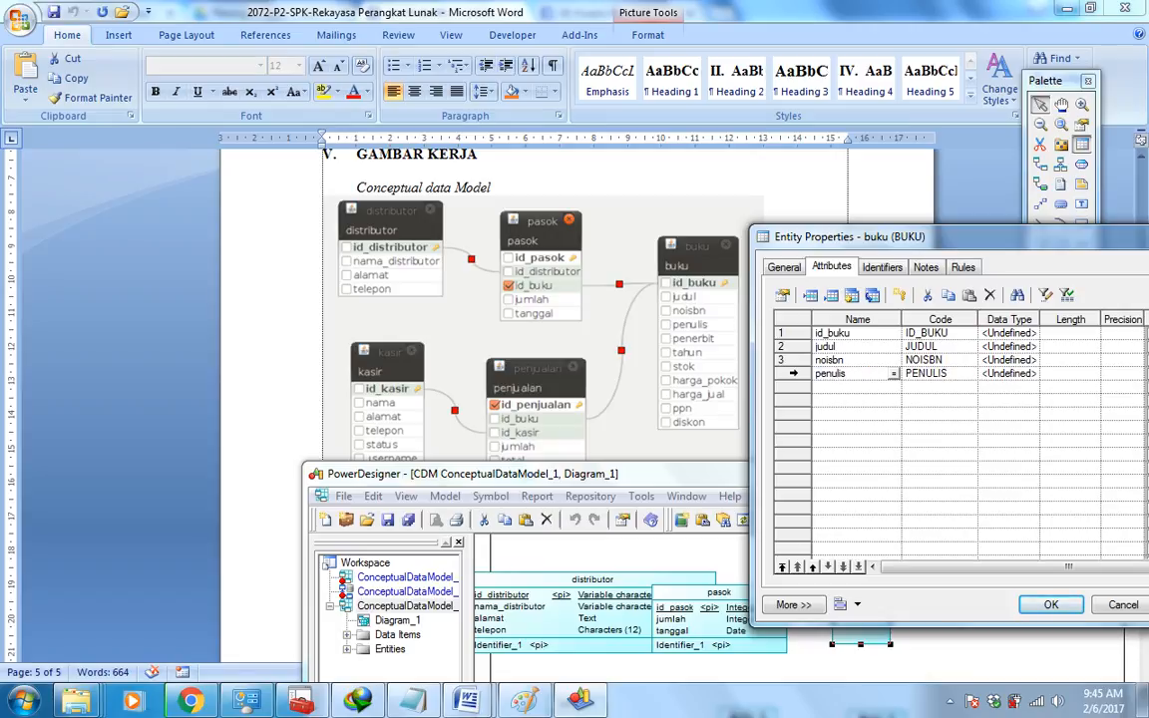
{"action": "key", "text": "Return"}
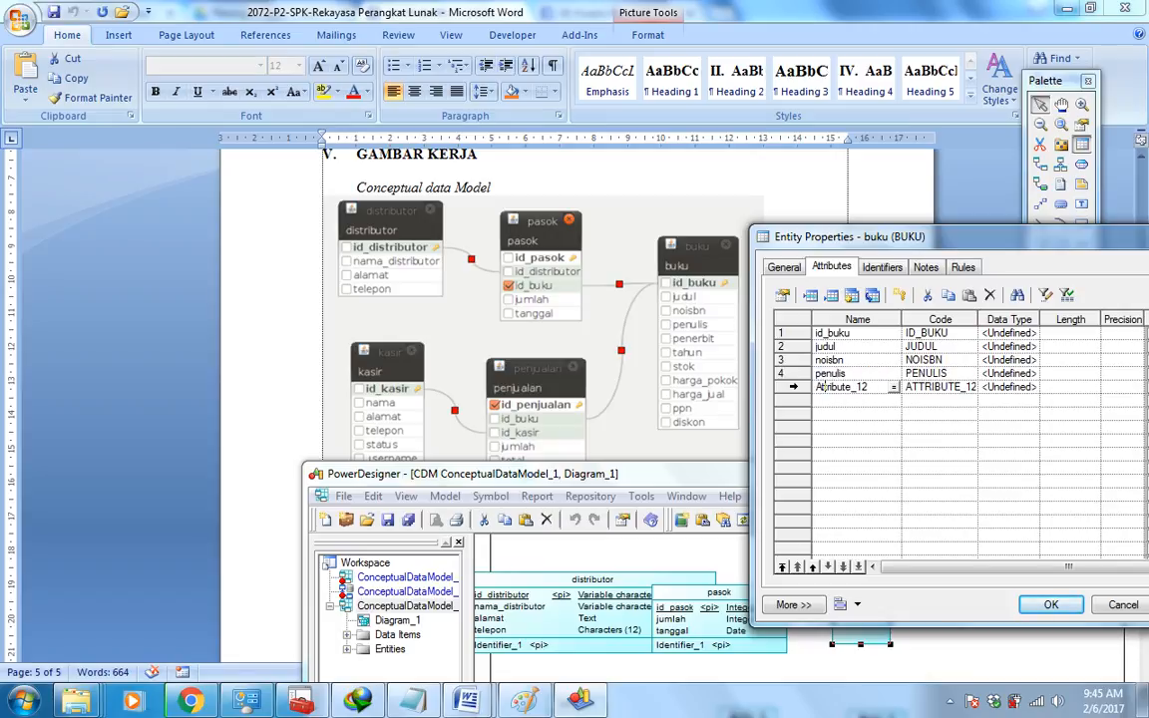
{"action": "type", "text": "penerbit"}
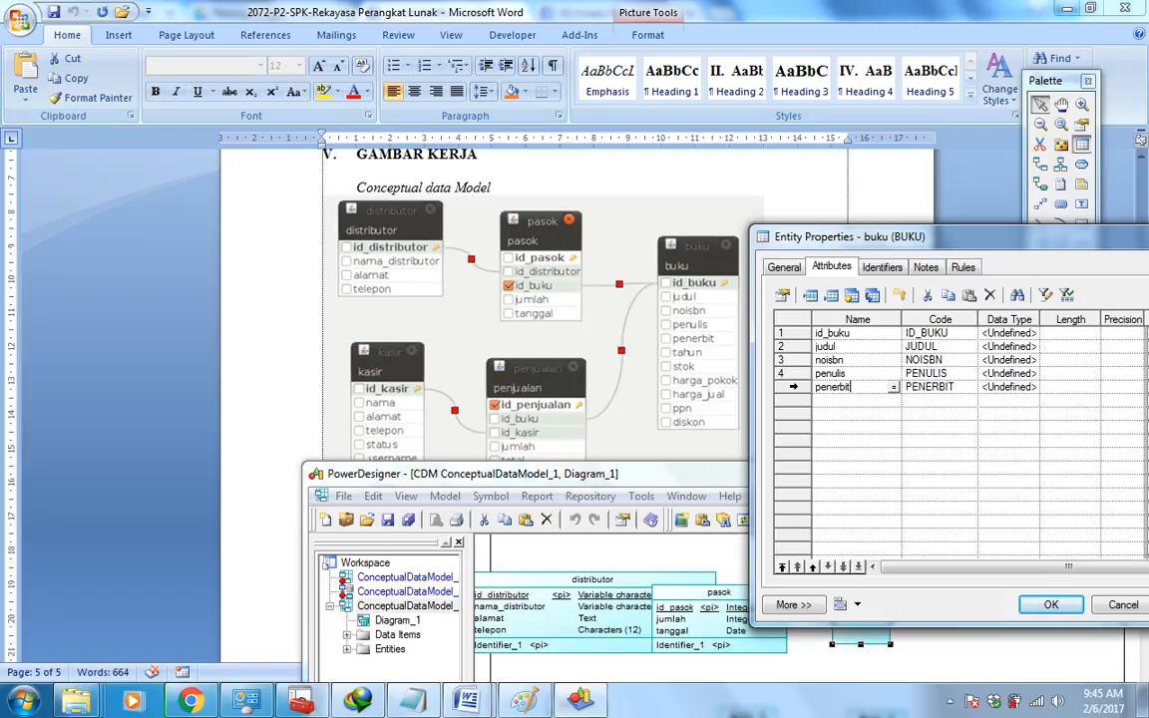
- Add the attributes tahun and stok to the buku entity below penerbit
{"action": "key", "text": "Return"}
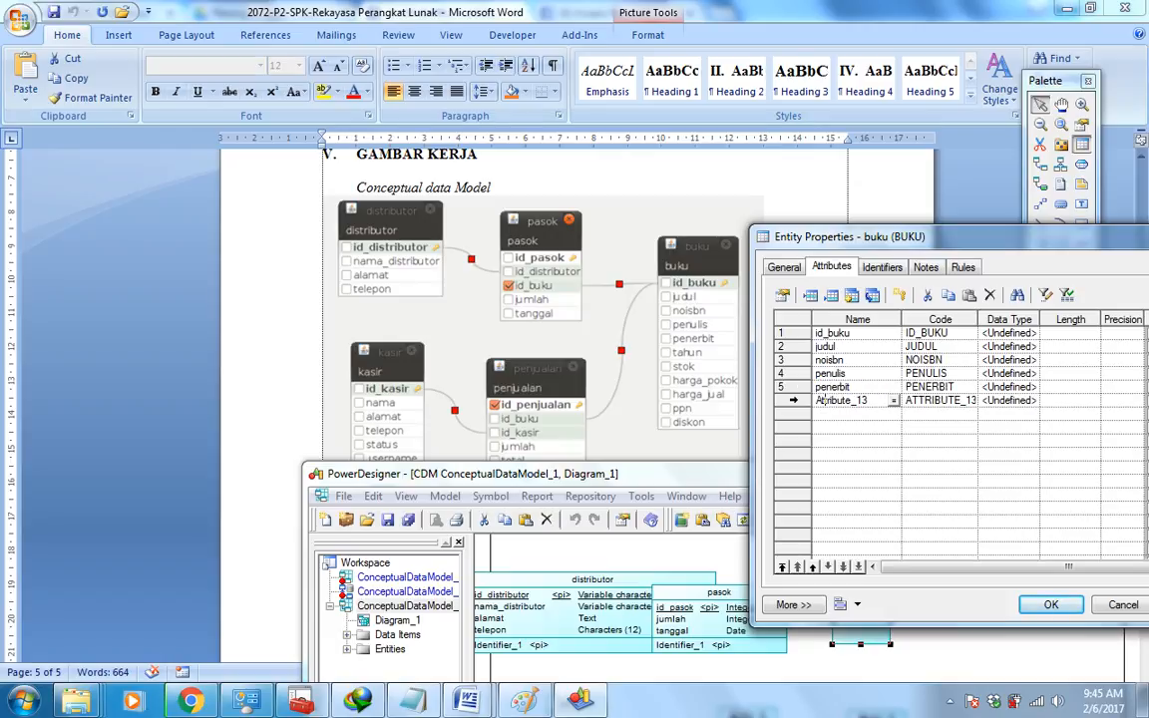
{"action": "type", "text": "tahun"}
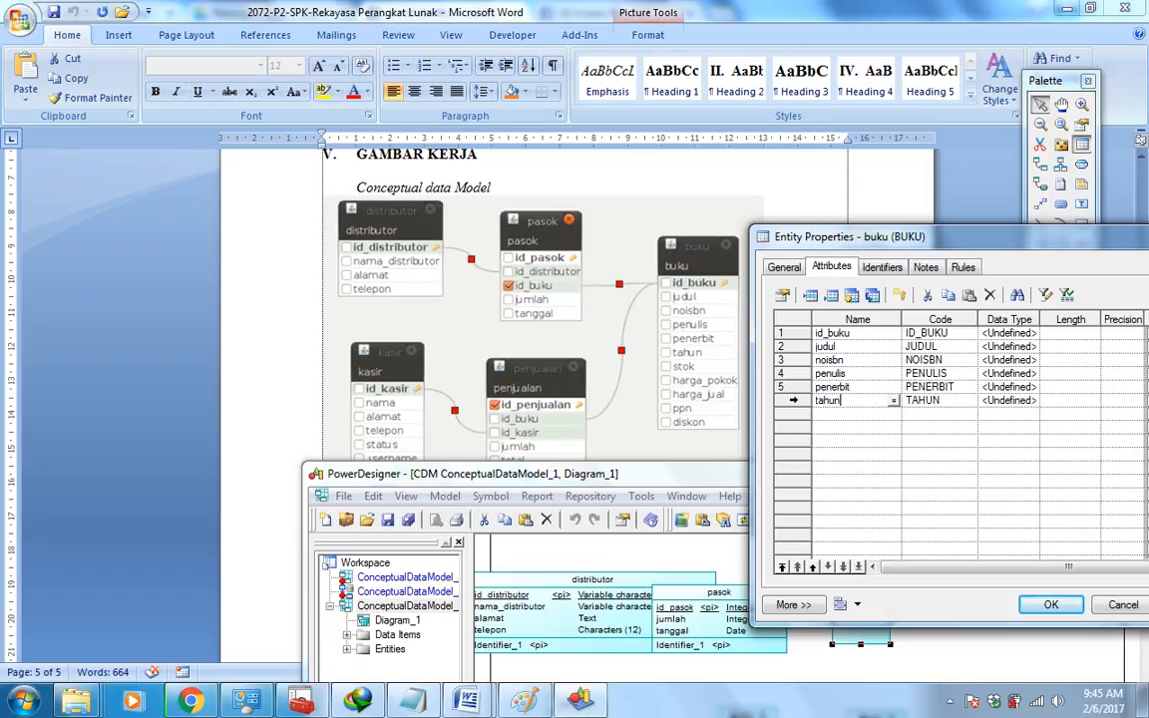
{"action": "key", "text": "Return"}
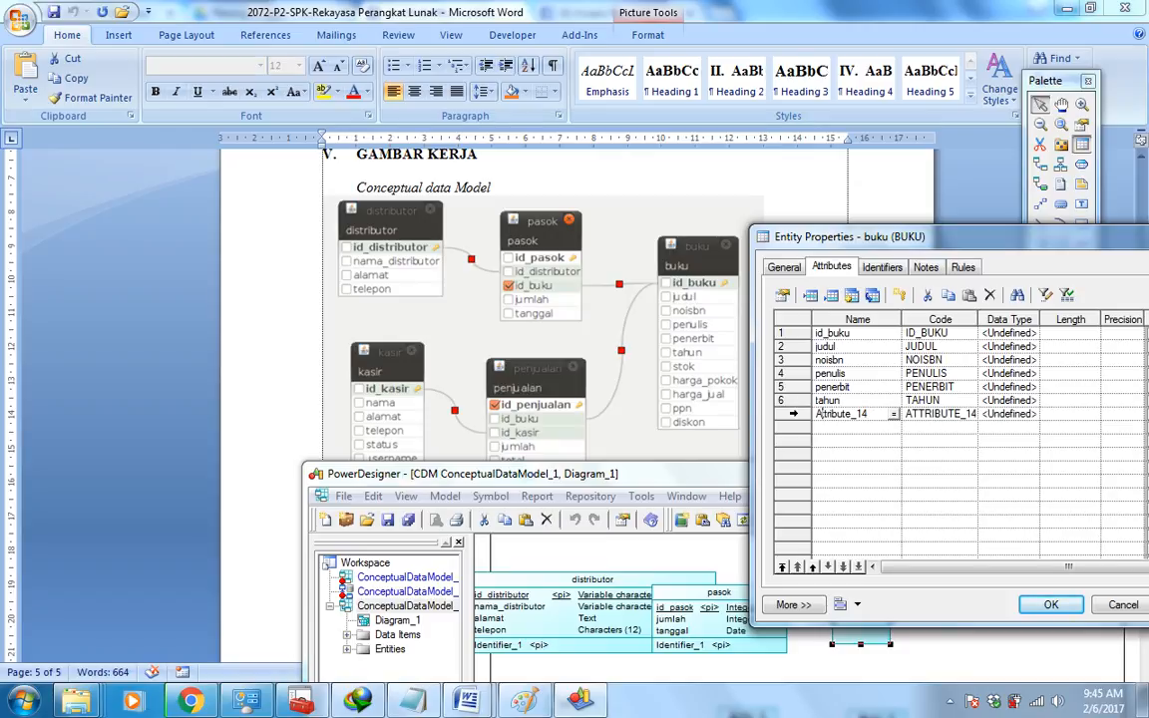
{"action": "type", "text": "stok"}
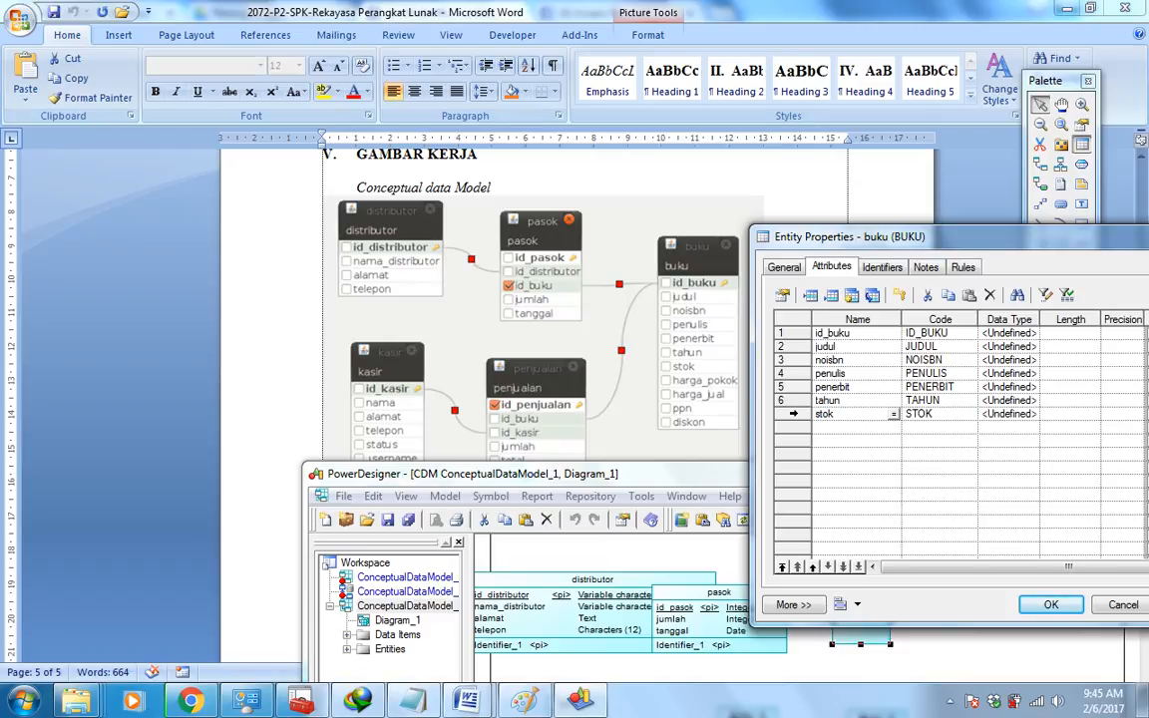
- Add the attributes harga_pokok and harga_jual to the buku entity
{"action": "key", "text": "Return"}
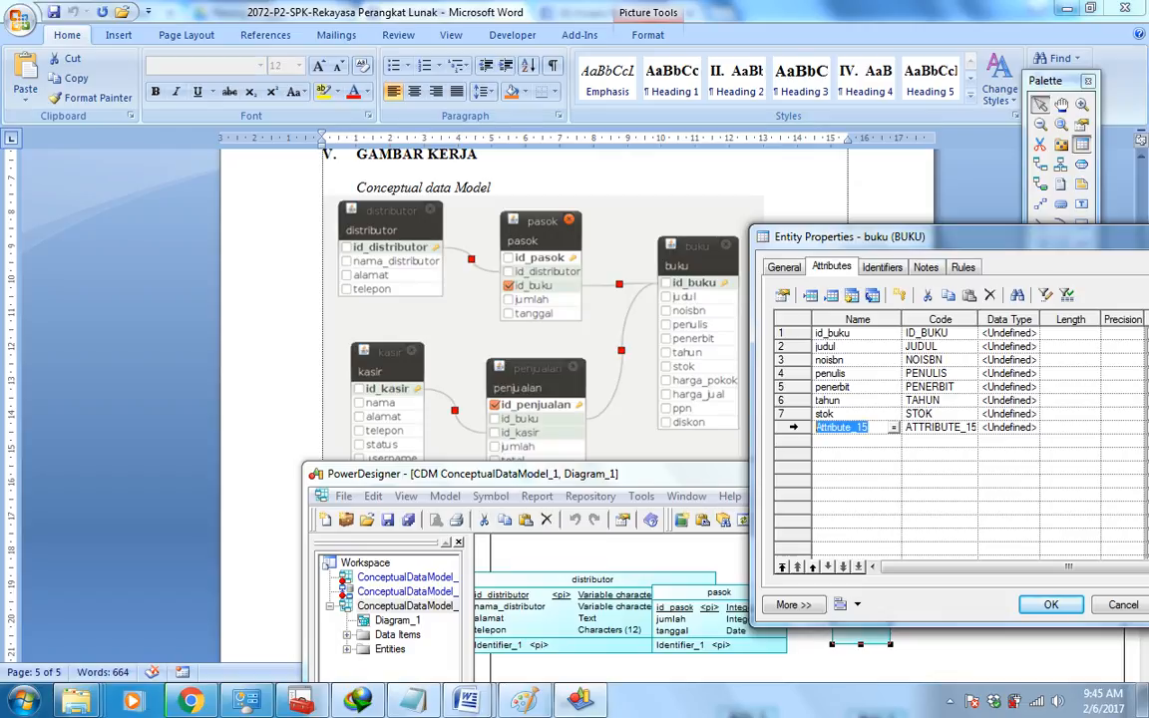
{"action": "type", "text": "harga_"}
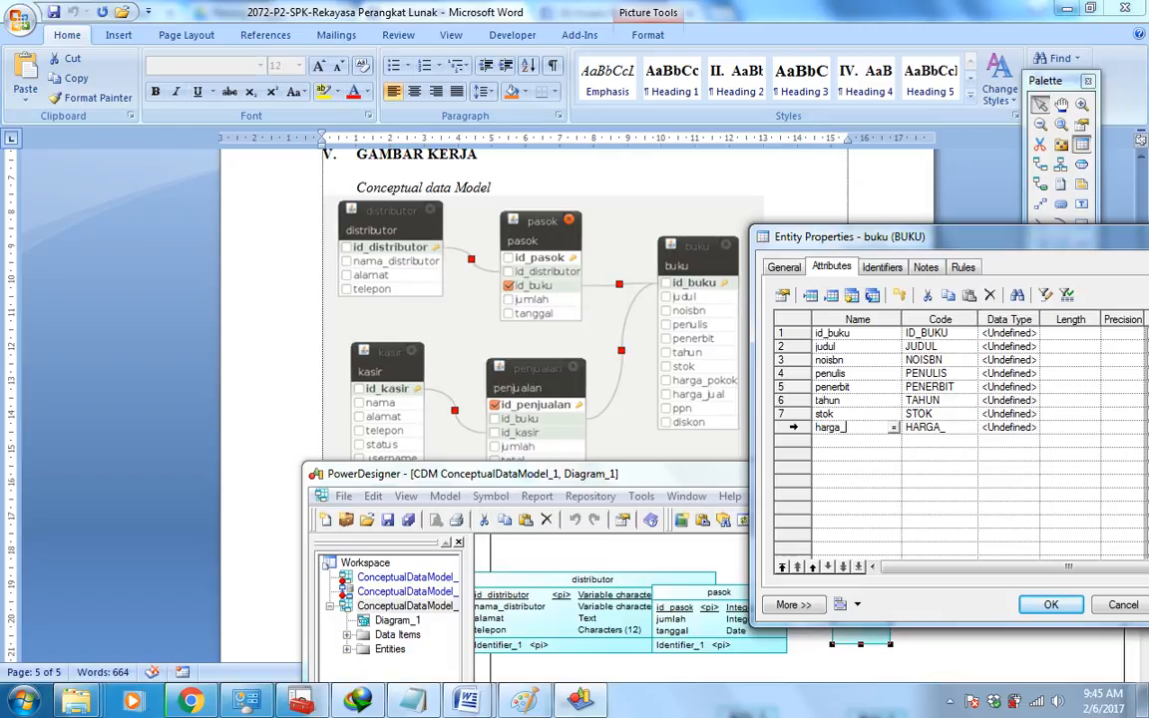
{"action": "type", "text": "pokok"}
{"action": "key", "text": "Return"}
{"action": "type", "text": "harga_jual"}
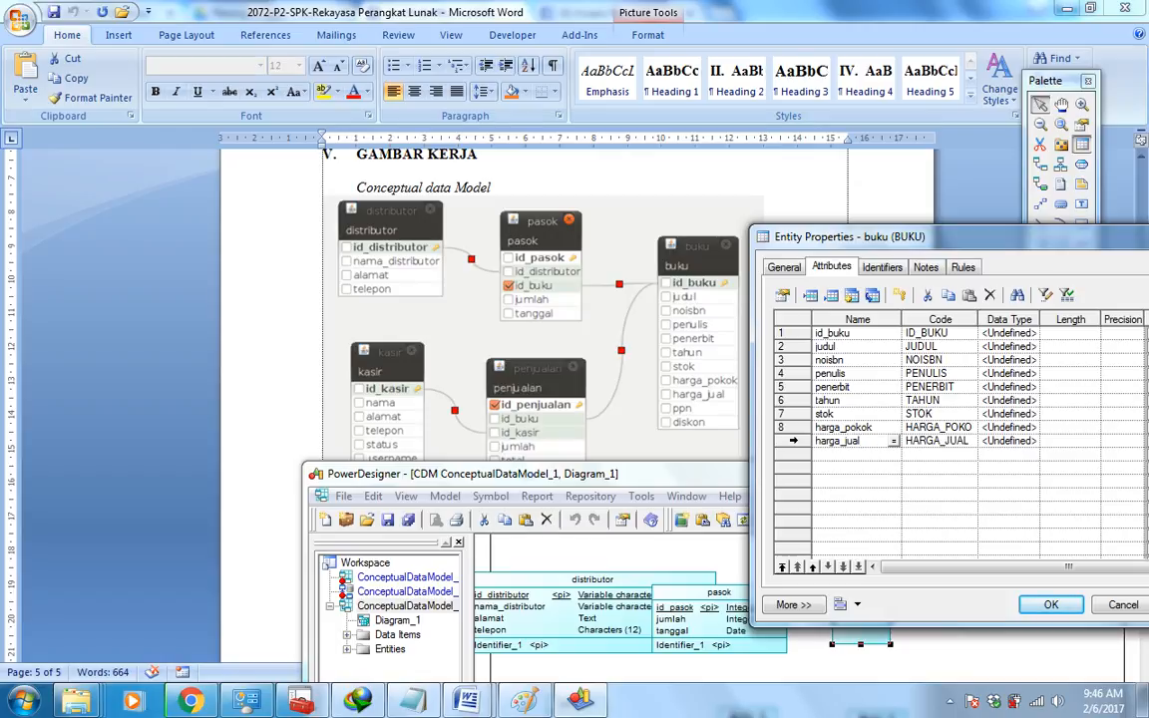
- Add the attributes ppn and diskon to complete the buku entity's attribute list
{"action": "key", "text": "Return"}
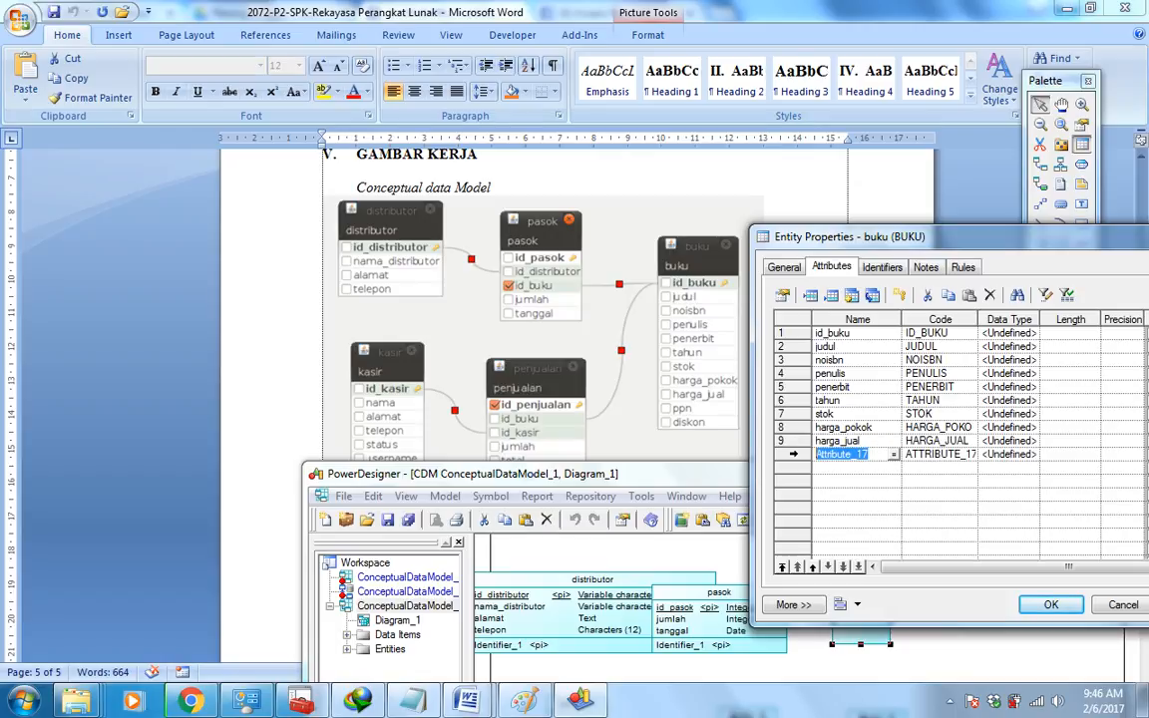
{"action": "type", "text": "ppn"}
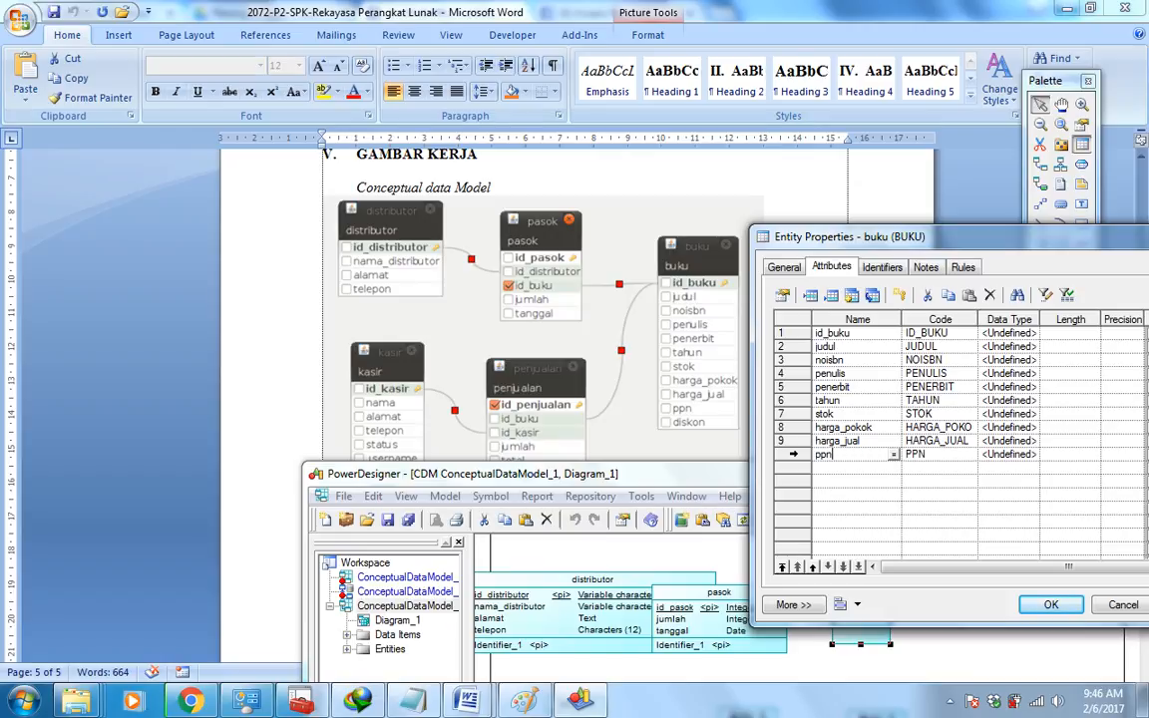
{"action": "key", "text": "Return"}
{"action": "type", "text": "dis"}
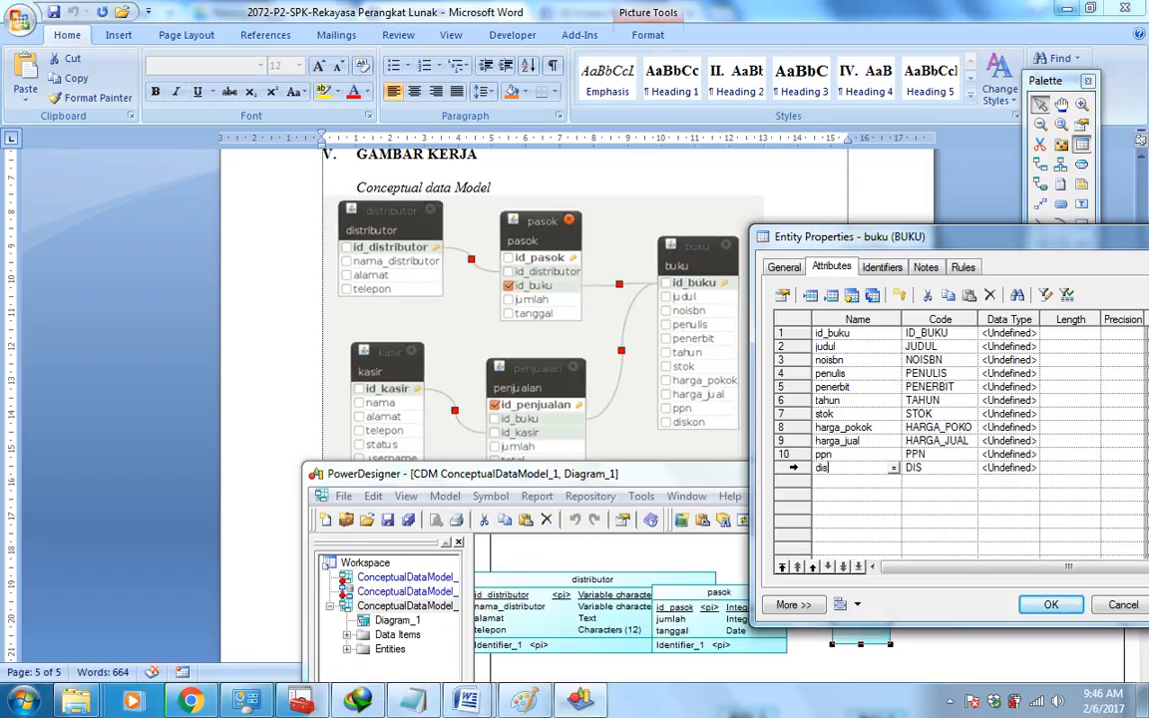
{"action": "type", "text": "kon"}
- Set the data type of the diskon and ppn attributes to Integer
{"action": "left_click", "coordinate": [1030, 467]}
{"action": "left_click", "coordinate": [1032, 468]}
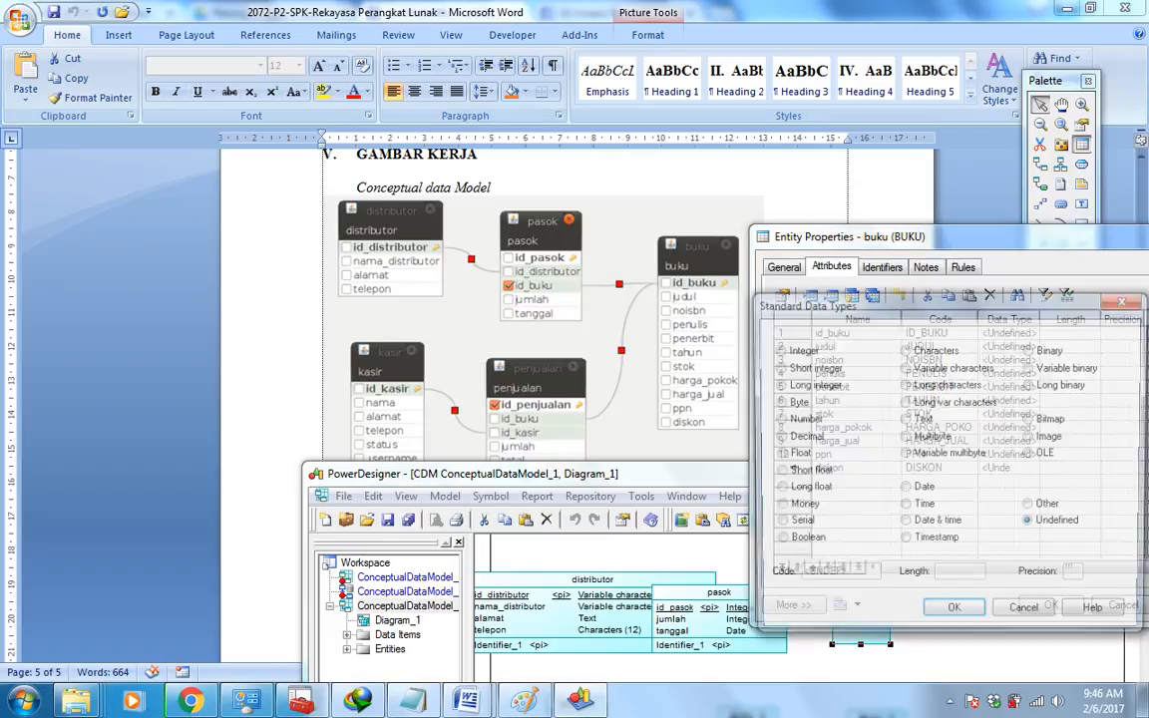
{"action": "left_click", "coordinate": [776, 349]}
{"action": "left_click", "coordinate": [954, 616]}
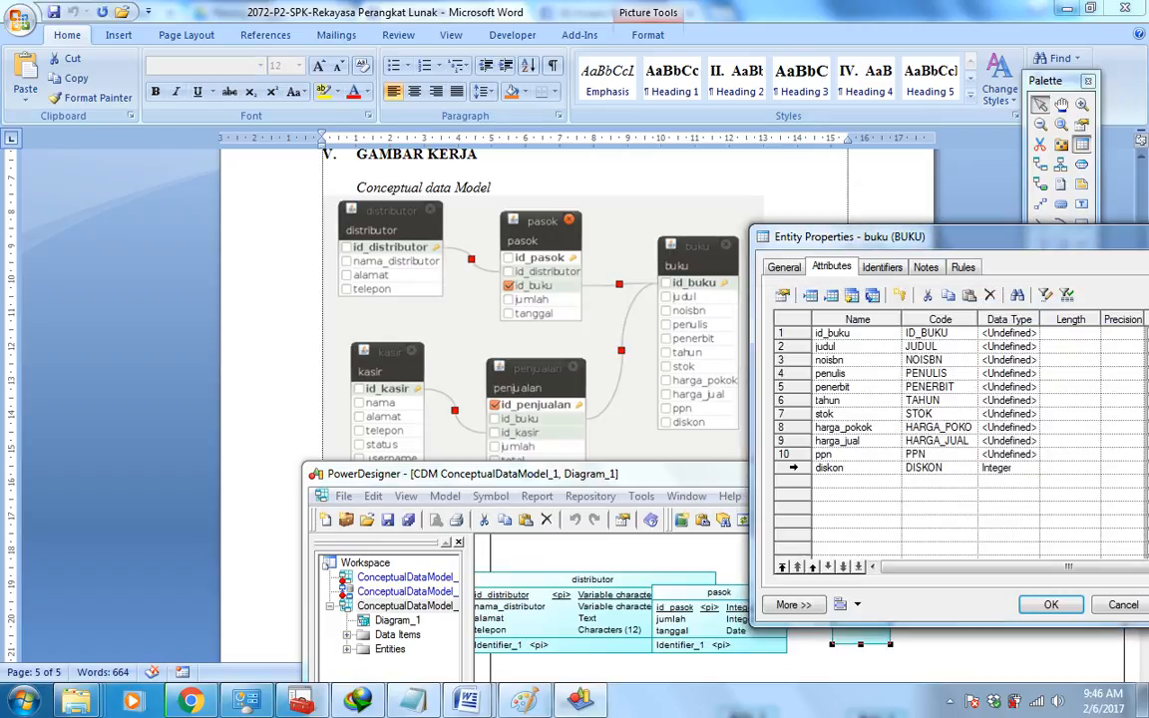
{"action": "left_click", "coordinate": [1030, 454]}
{"action": "left_click", "coordinate": [1031, 454]}
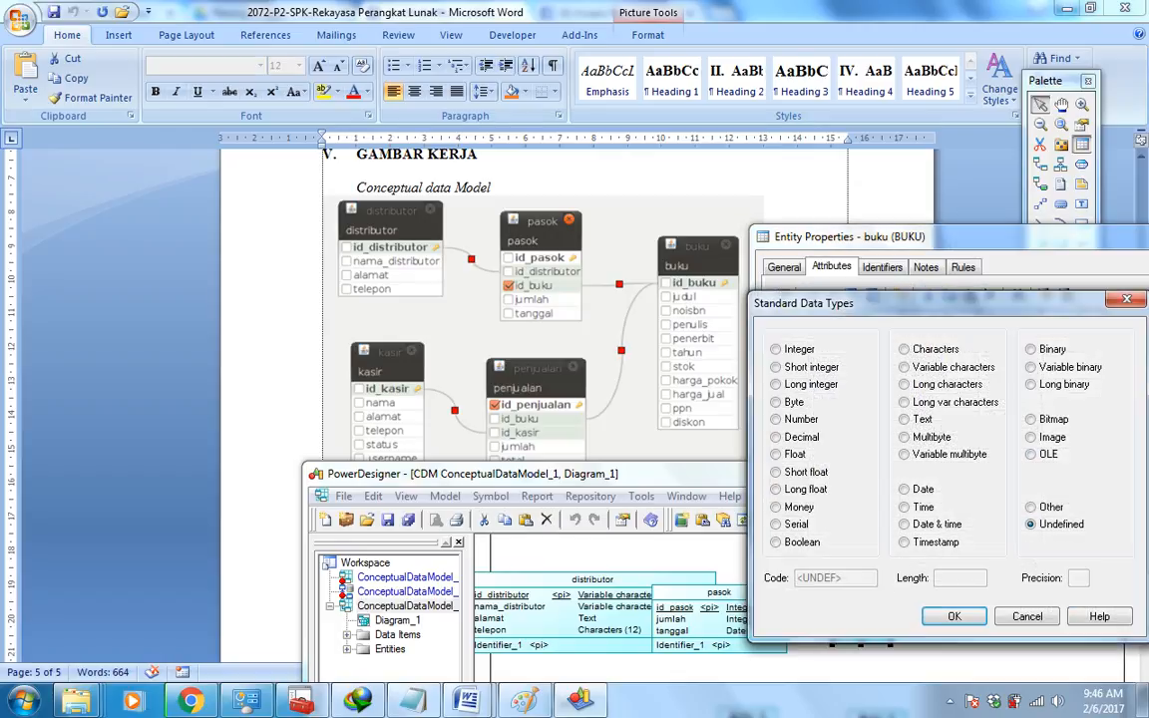
{"action": "left_click", "coordinate": [775, 349]}
{"action": "key", "text": "Return"}
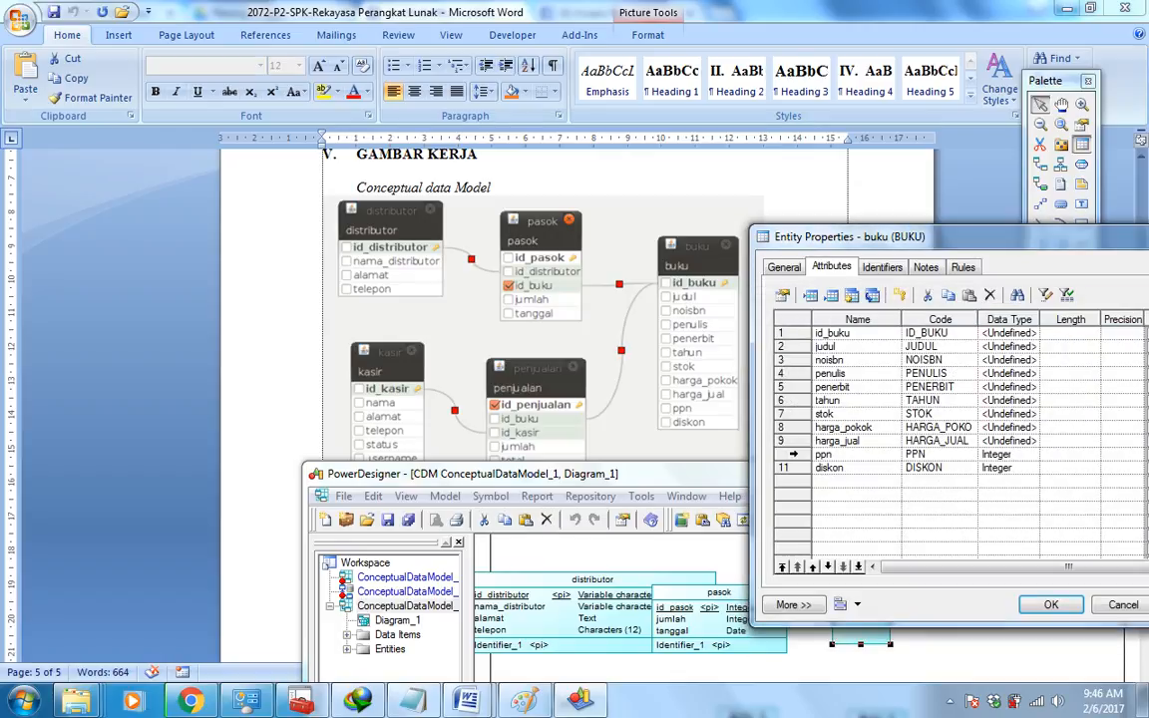
- Set the data type of the harga_jual and harga_pokok attributes to Float
{"action": "left_click", "coordinate": [1010, 440]}
{"action": "left_click", "coordinate": [1031, 440]}
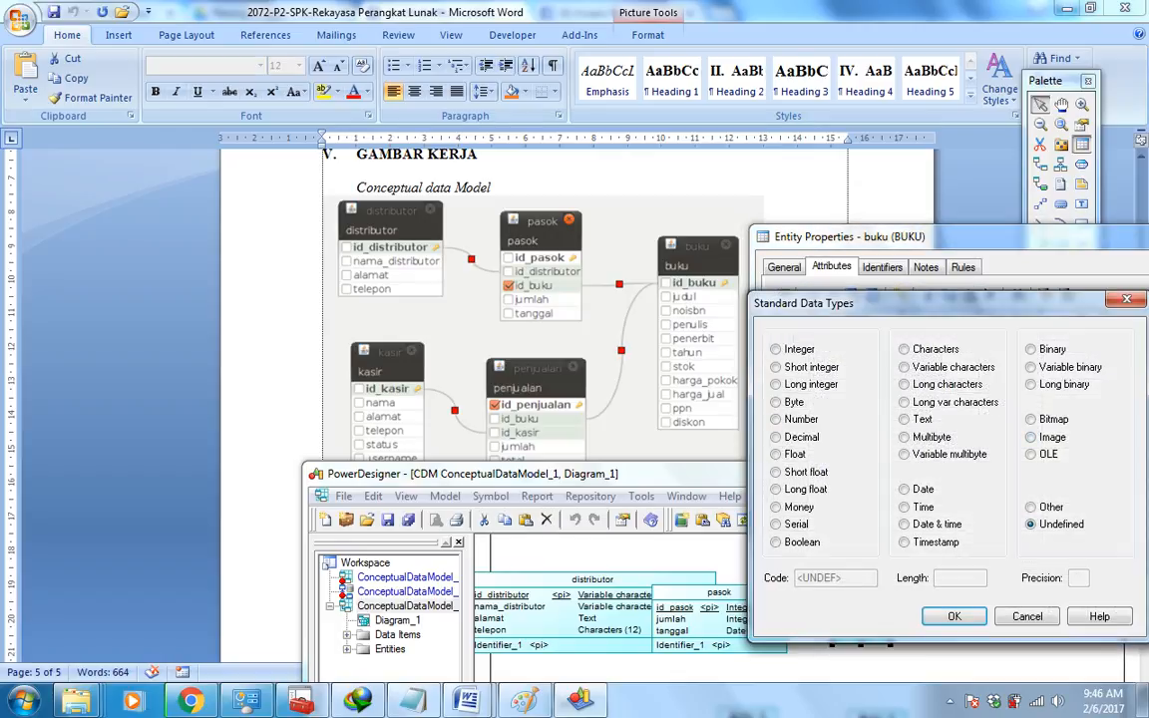
{"action": "left_click", "coordinate": [776, 349]}
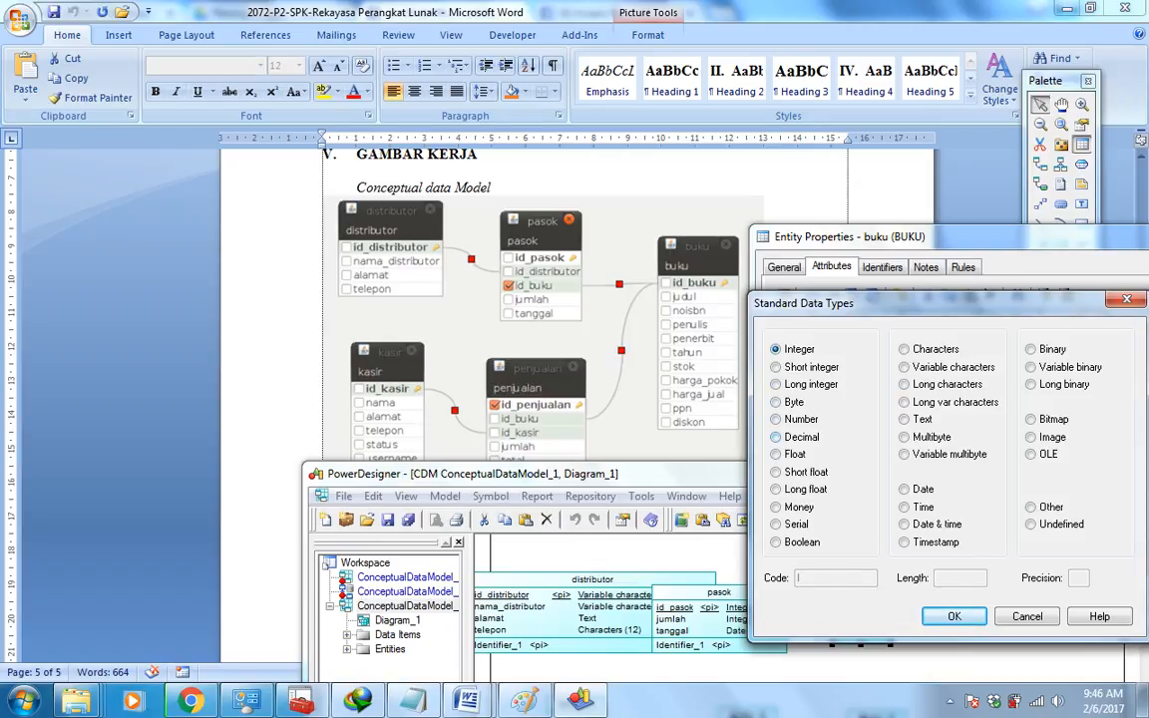
{"action": "left_click", "coordinate": [776, 454]}
{"action": "key", "text": "Return"}
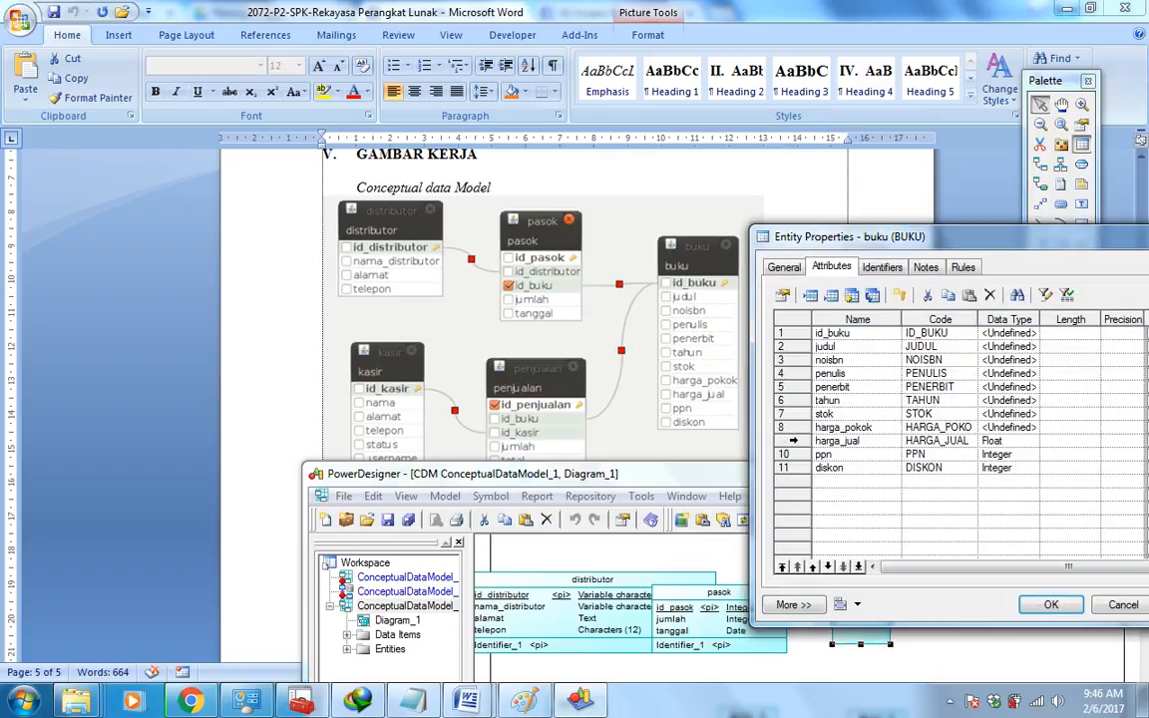
{"action": "left_click", "coordinate": [1008, 427]}
{"action": "left_click", "coordinate": [1032, 427]}
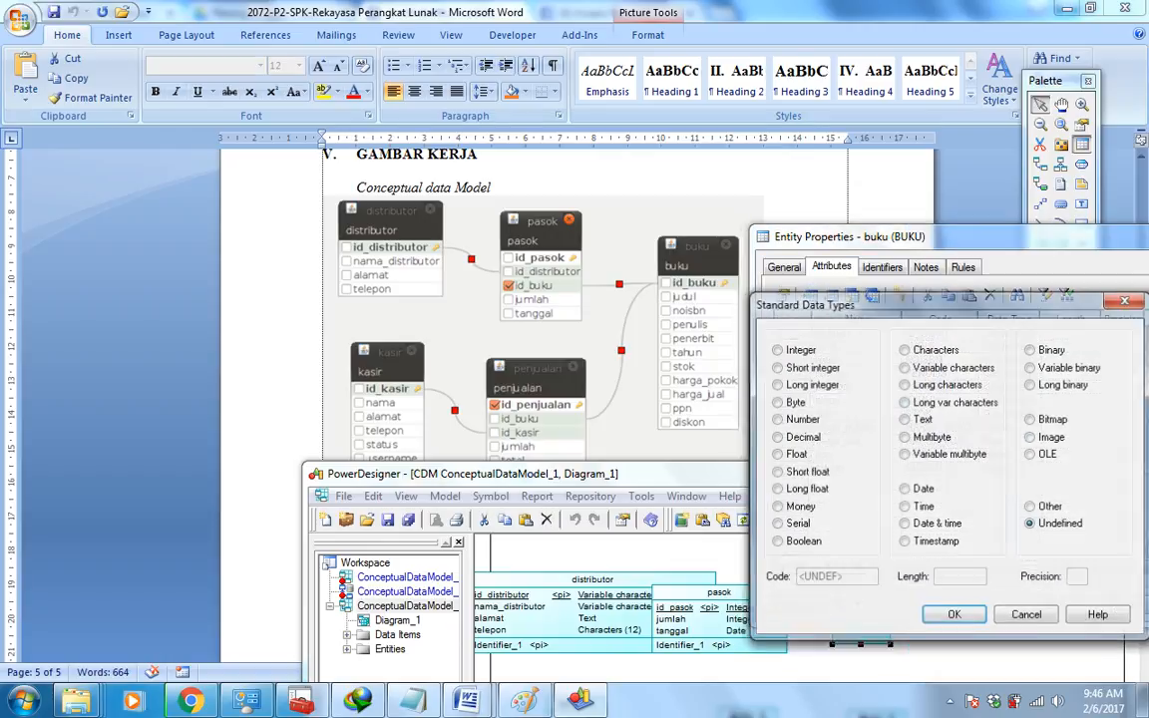
{"action": "left_click", "coordinate": [776, 454]}
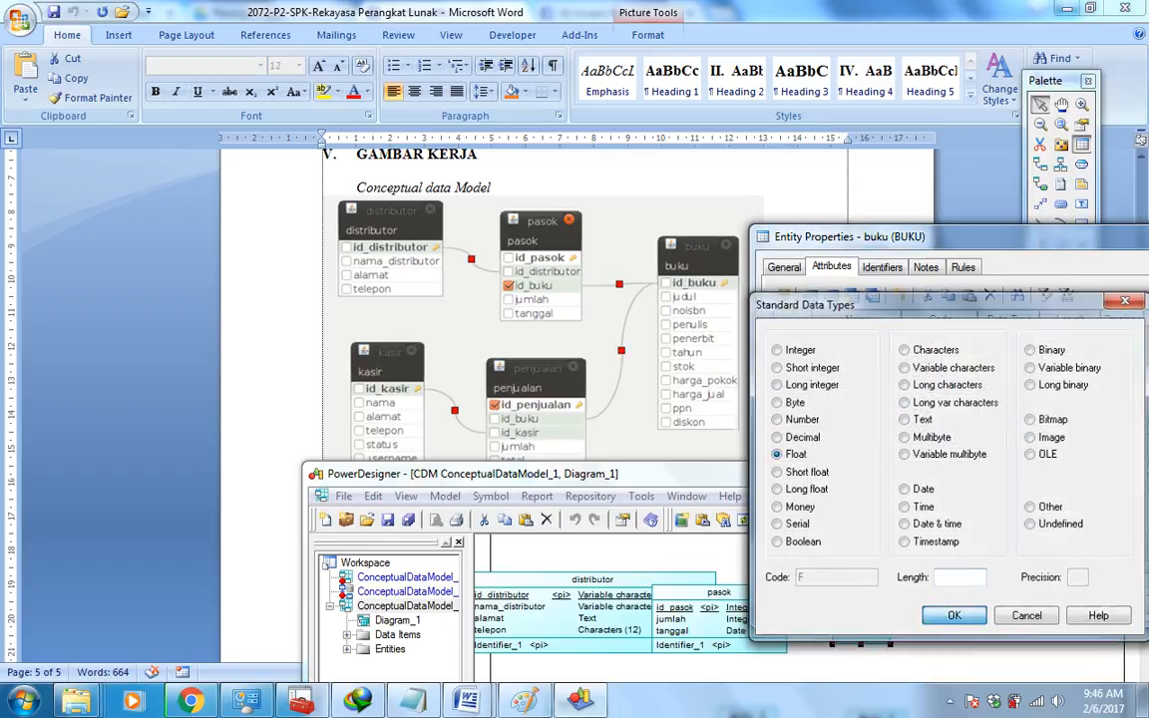
{"action": "key", "text": "Return"}
- Set the data type of the stok attribute to Integer
{"action": "left_click", "coordinate": [1008, 413]}
{"action": "left_click", "coordinate": [1032, 412]}
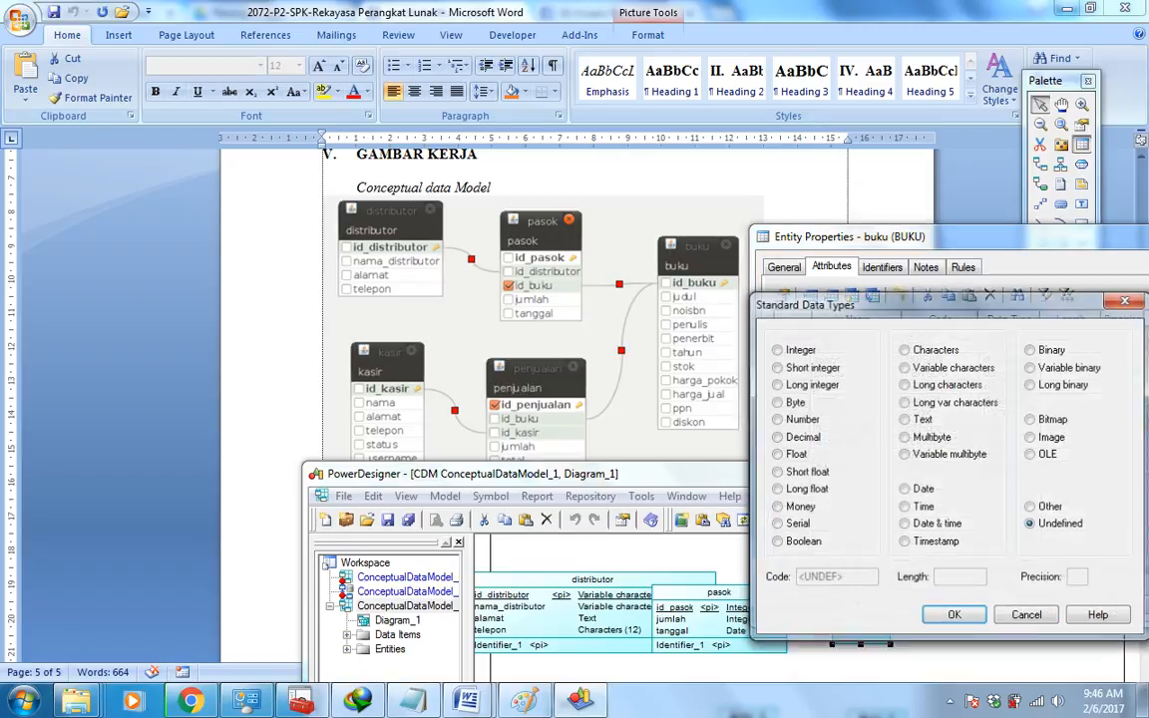
{"action": "left_click", "coordinate": [769, 485]}
{"action": "key", "text": "Return"}
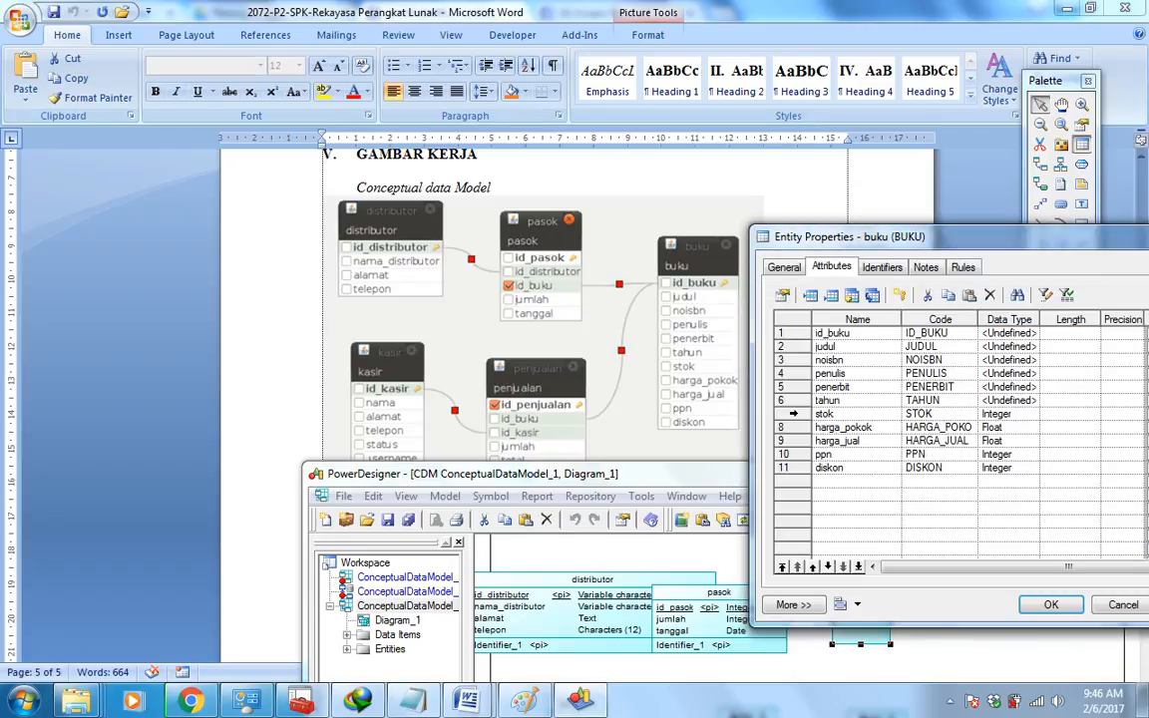
- Set the tahun attribute's data type to Variable characters with a length of 10
{"action": "left_click", "coordinate": [1009, 400]}
{"action": "left_click", "coordinate": [1032, 400]}
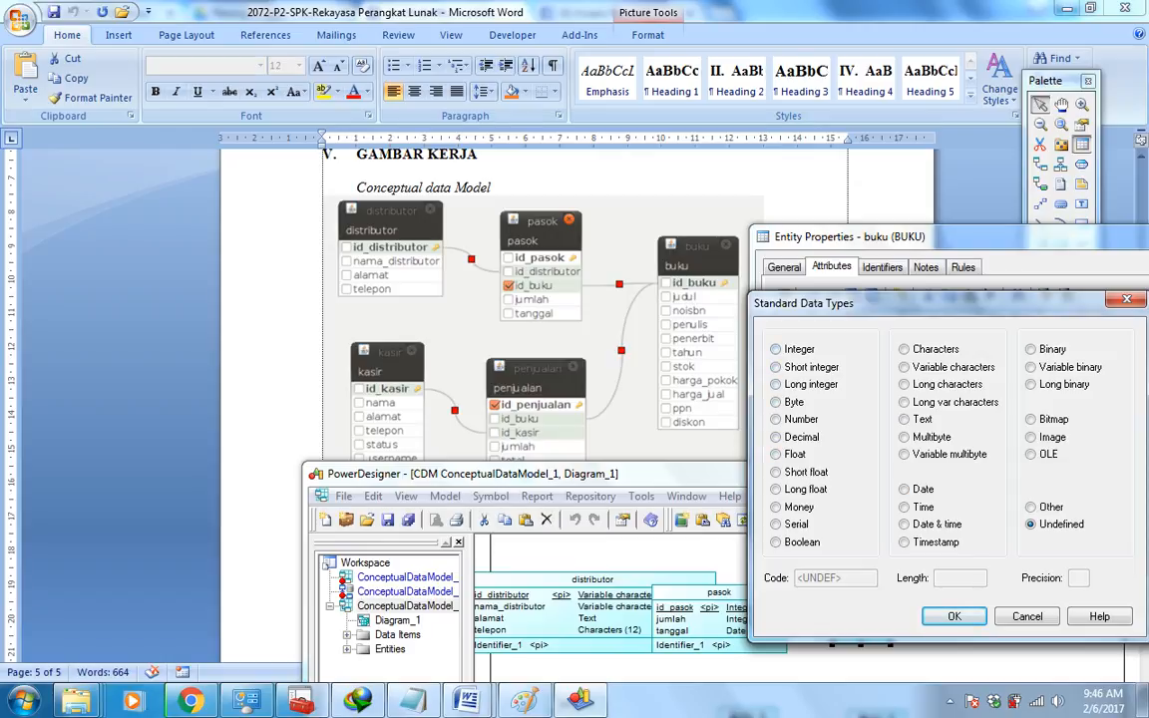
{"action": "left_click", "coordinate": [904, 367]}
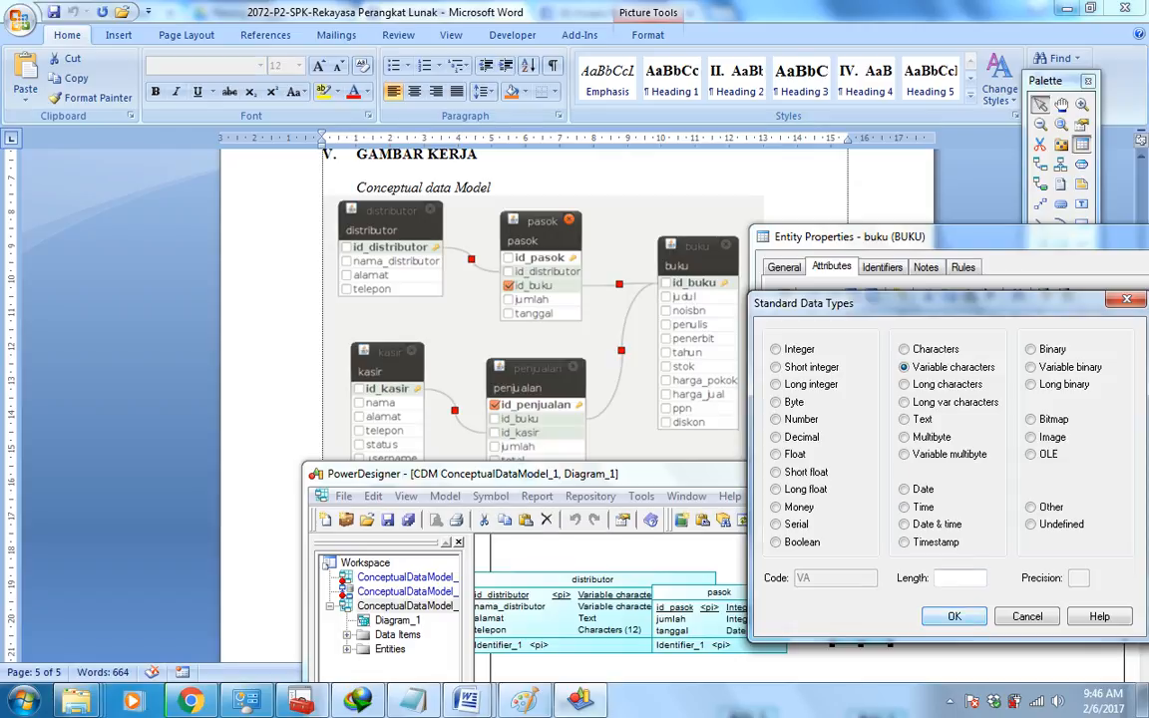
{"action": "key", "text": "Return"}
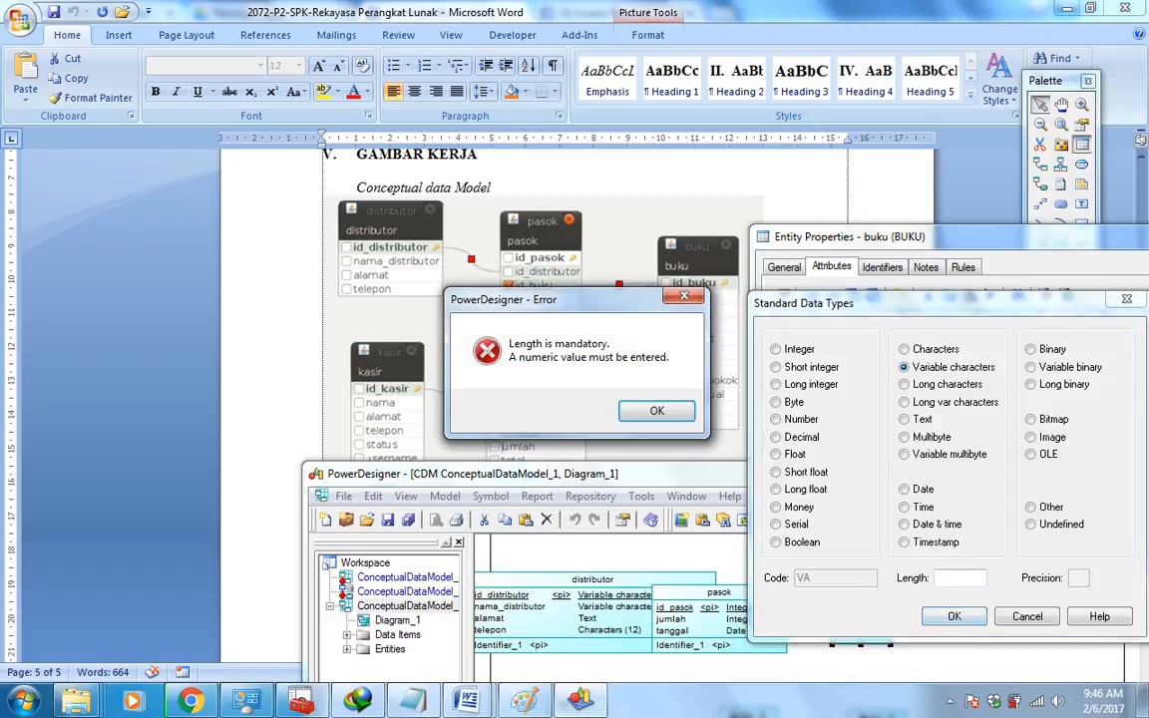
{"action": "key", "text": "Return"}
{"action": "type", "text": "1"}
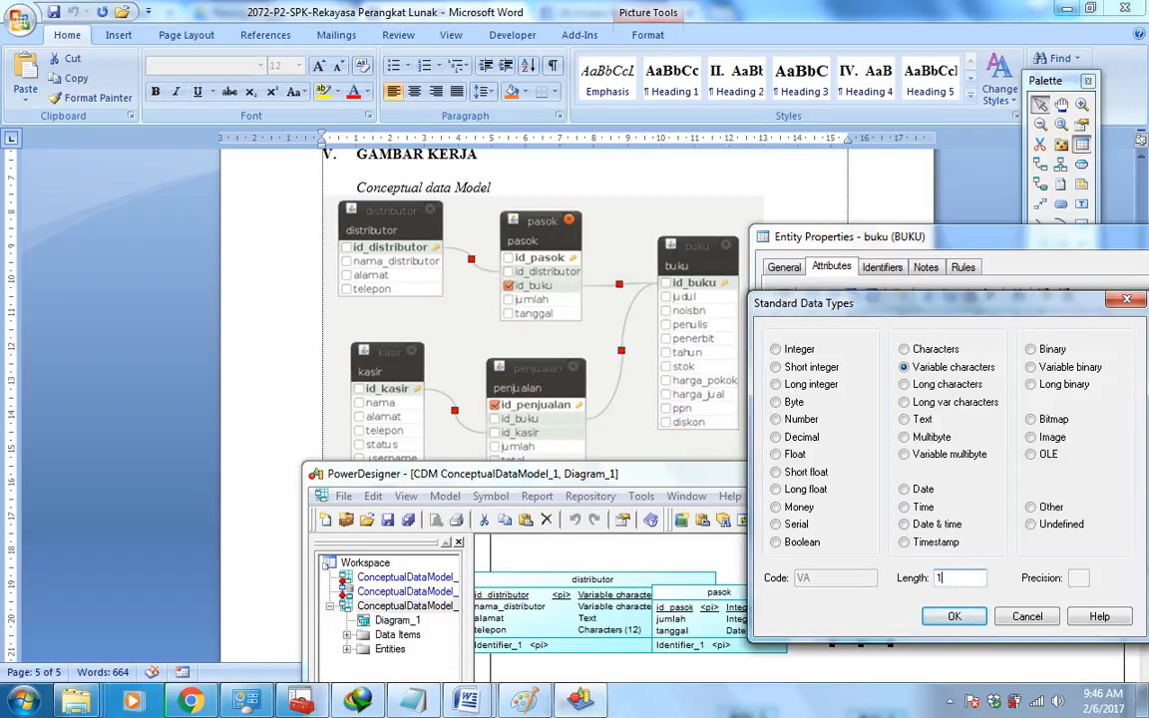
{"action": "type", "text": "0"}
{"action": "key", "text": "Return"}
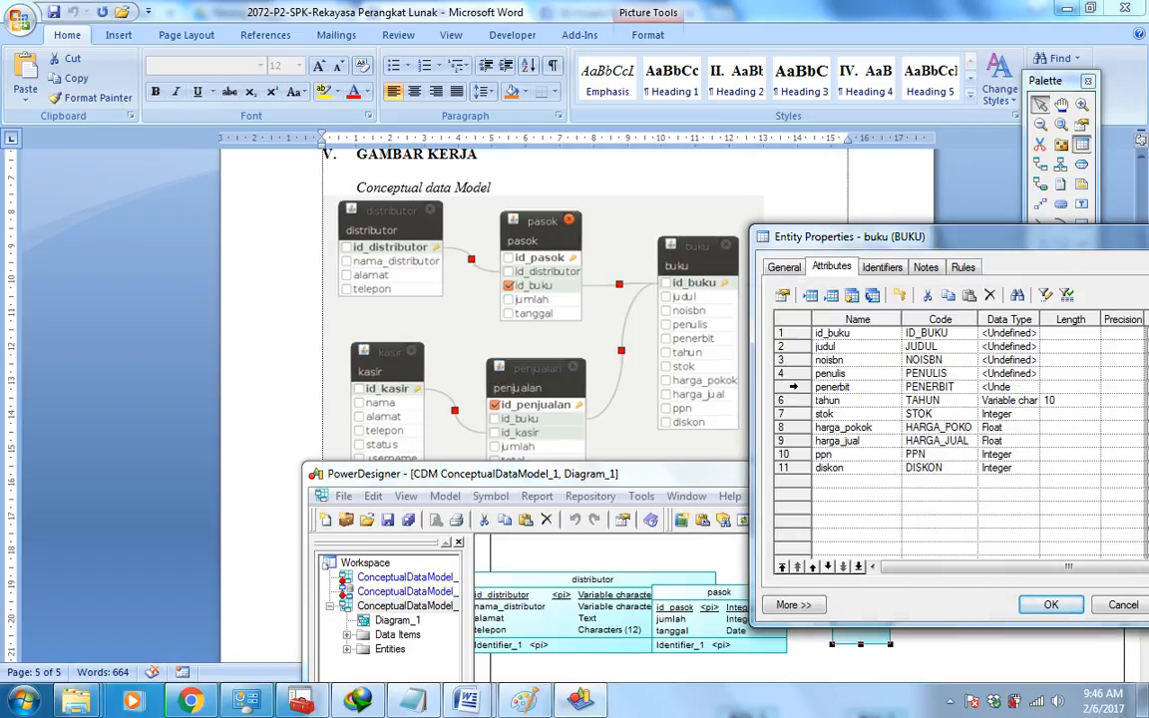
- Set the penerbit attribute's data type to Variable characters with a length of 100
{"action": "left_click", "coordinate": [1032, 400]}
{"action": "left_click", "coordinate": [904, 367]}
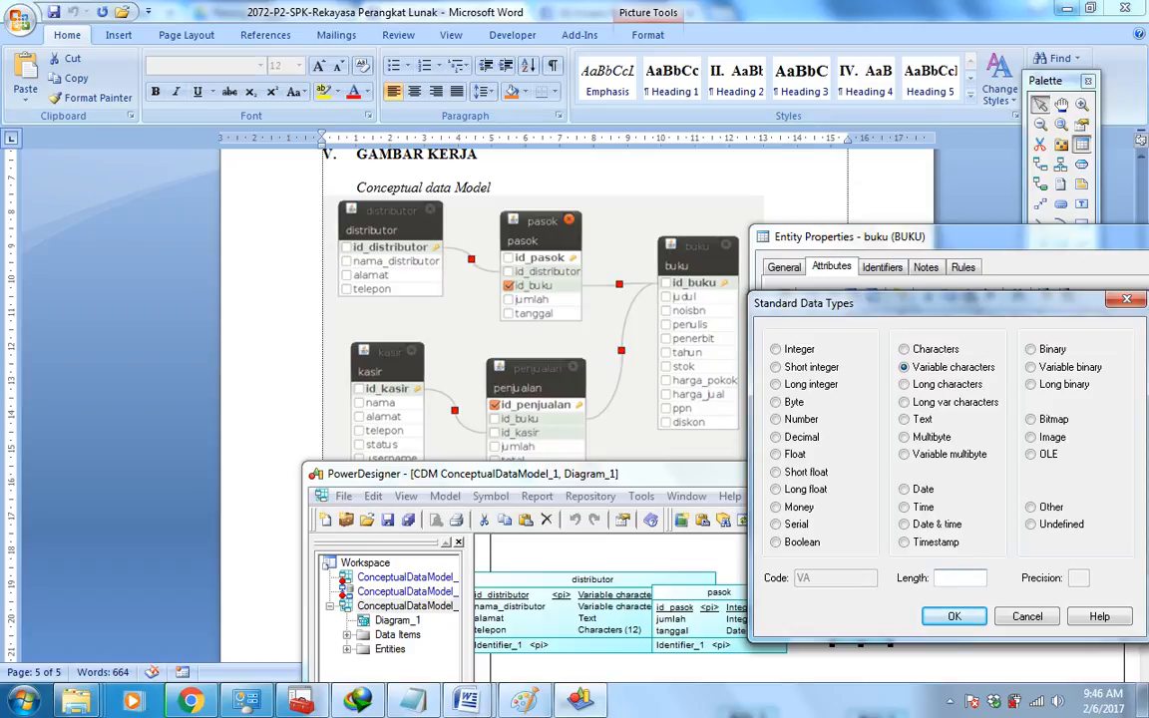
{"action": "type", "text": "100"}
{"action": "key", "text": "Return"}
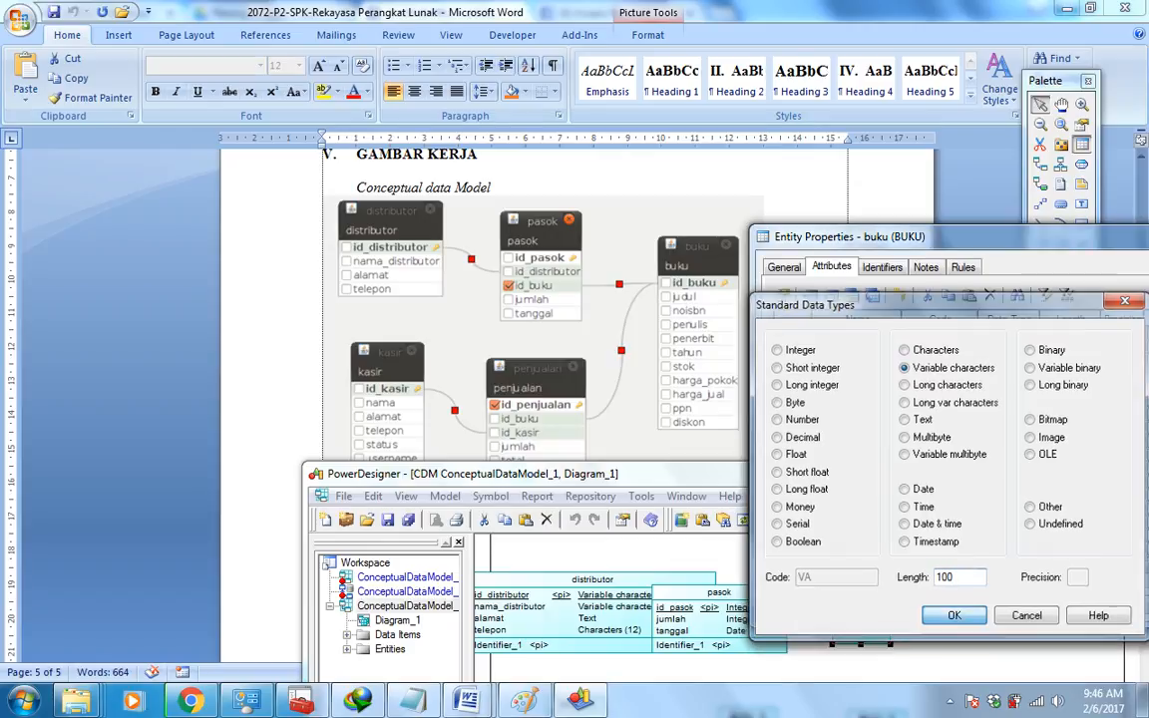
- Set the penulis attribute's data type to Variable characters with a length of 100
{"action": "left_click", "coordinate": [1007, 373]}
{"action": "left_click", "coordinate": [1032, 373]}
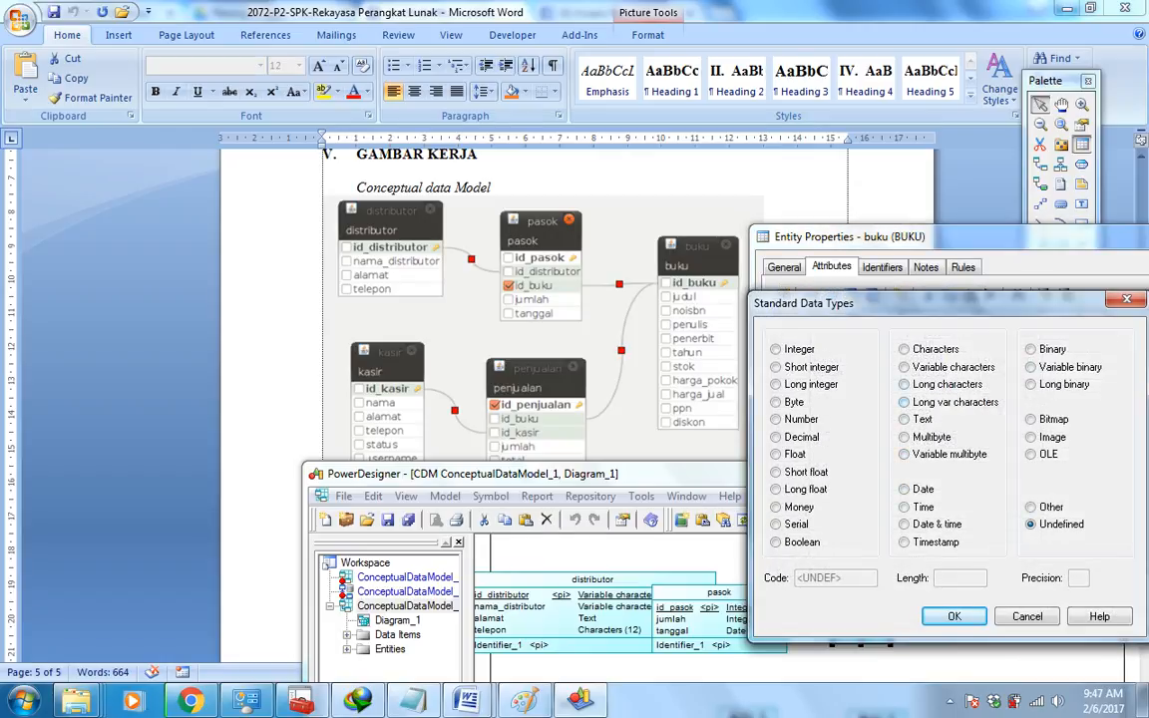
{"action": "left_click", "coordinate": [904, 367]}
{"action": "left_click", "coordinate": [957, 577]}
{"action": "type", "text": "10"}
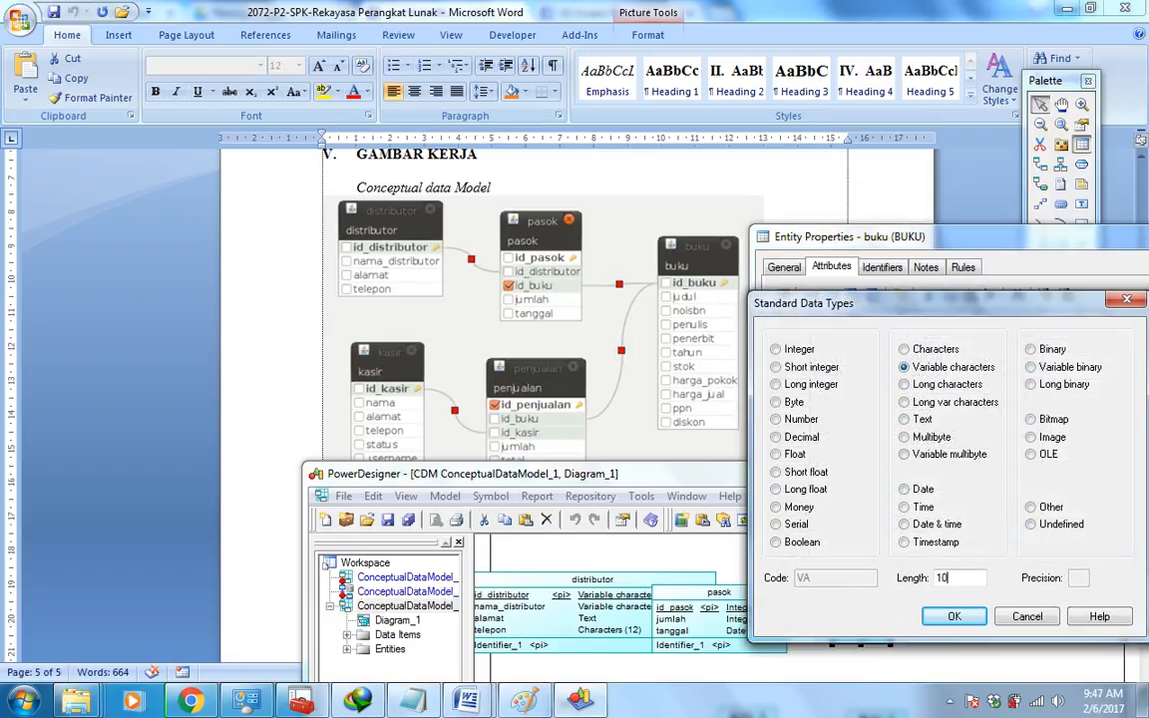
{"action": "type", "text": "0"}
{"action": "key", "text": "Return"}
- Set the noisbn attribute's data type to Variable characters with a length of 10
{"action": "left_click", "coordinate": [1008, 360]}
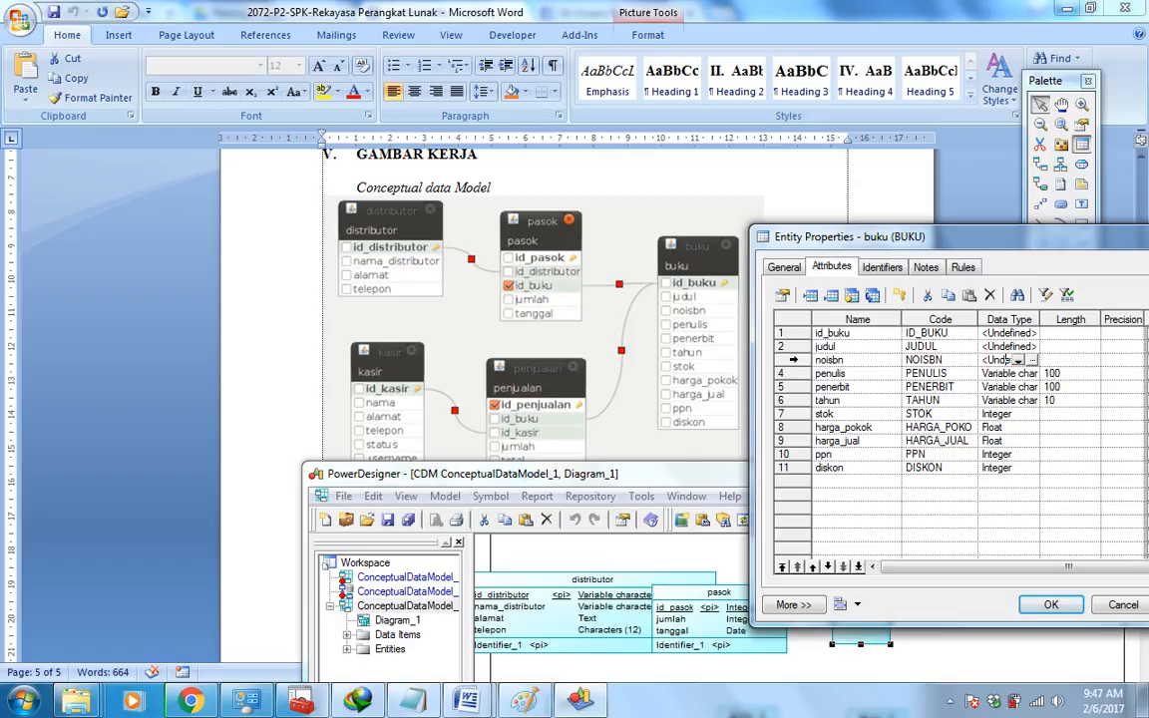
{"action": "left_click", "coordinate": [1032, 360]}
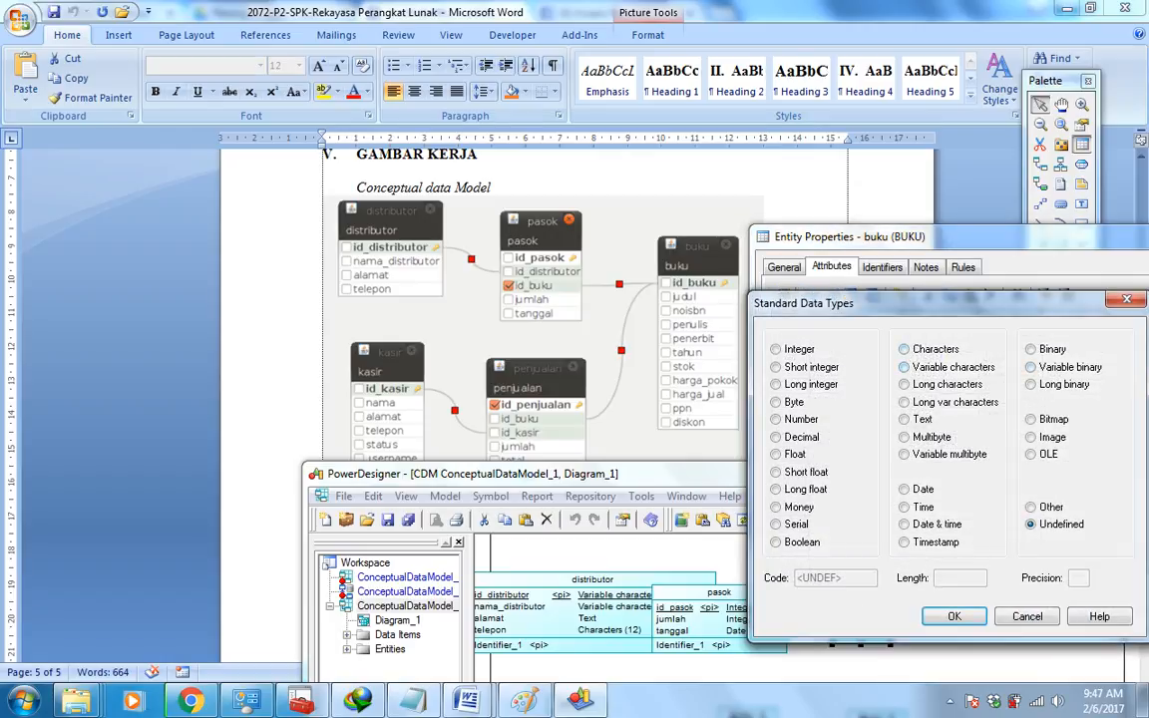
{"action": "left_click", "coordinate": [904, 349]}
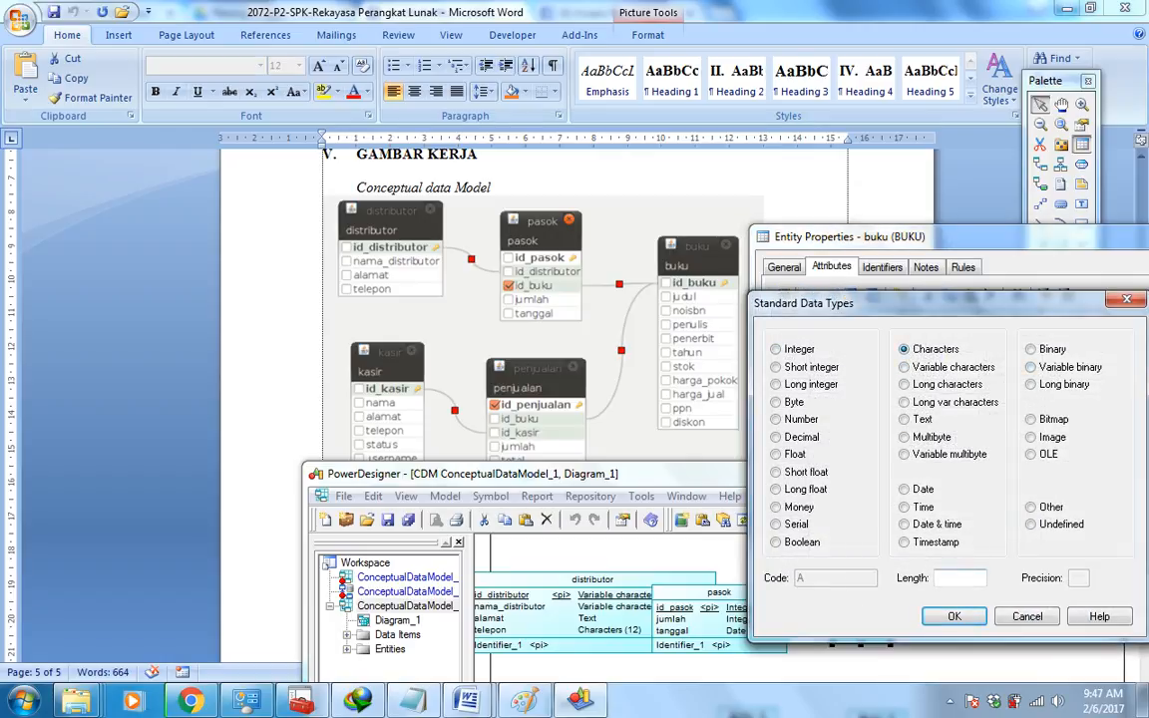
{"action": "left_click", "coordinate": [904, 367]}
{"action": "type", "text": "10"}
{"action": "key", "text": "Return"}
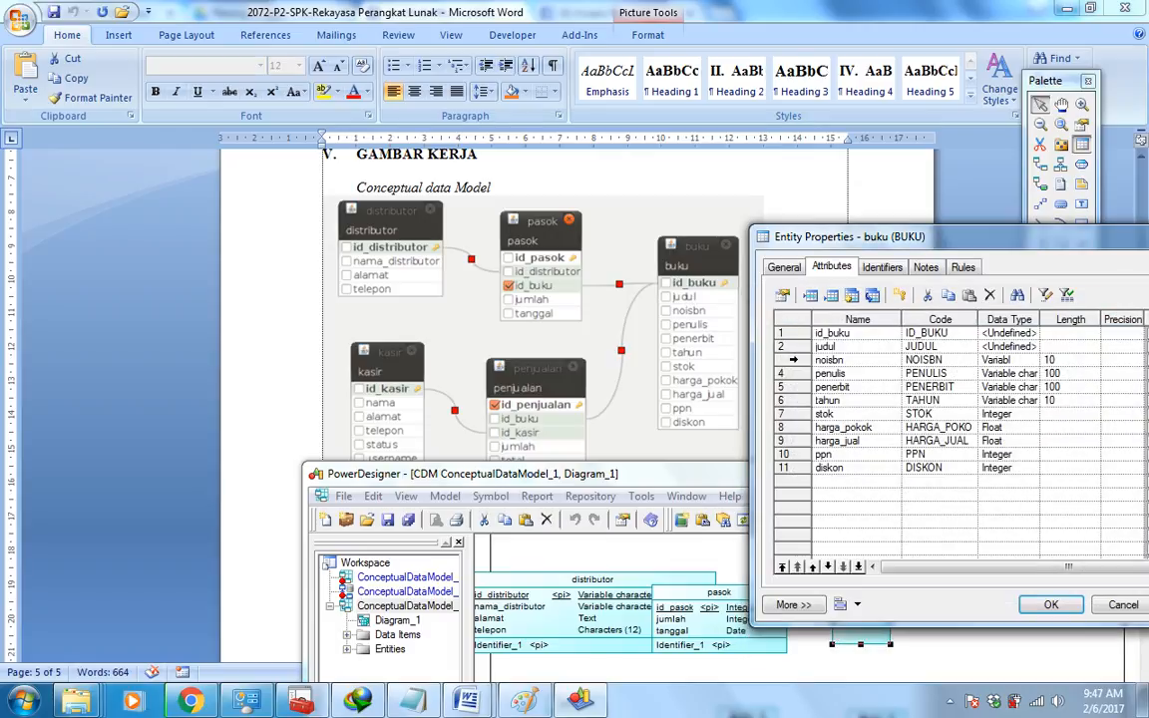
- Set the judul attribute's data type to Variable characters with a length of 200
{"action": "left_click", "coordinate": [1009, 346]}
{"action": "left_click", "coordinate": [1031, 346]}
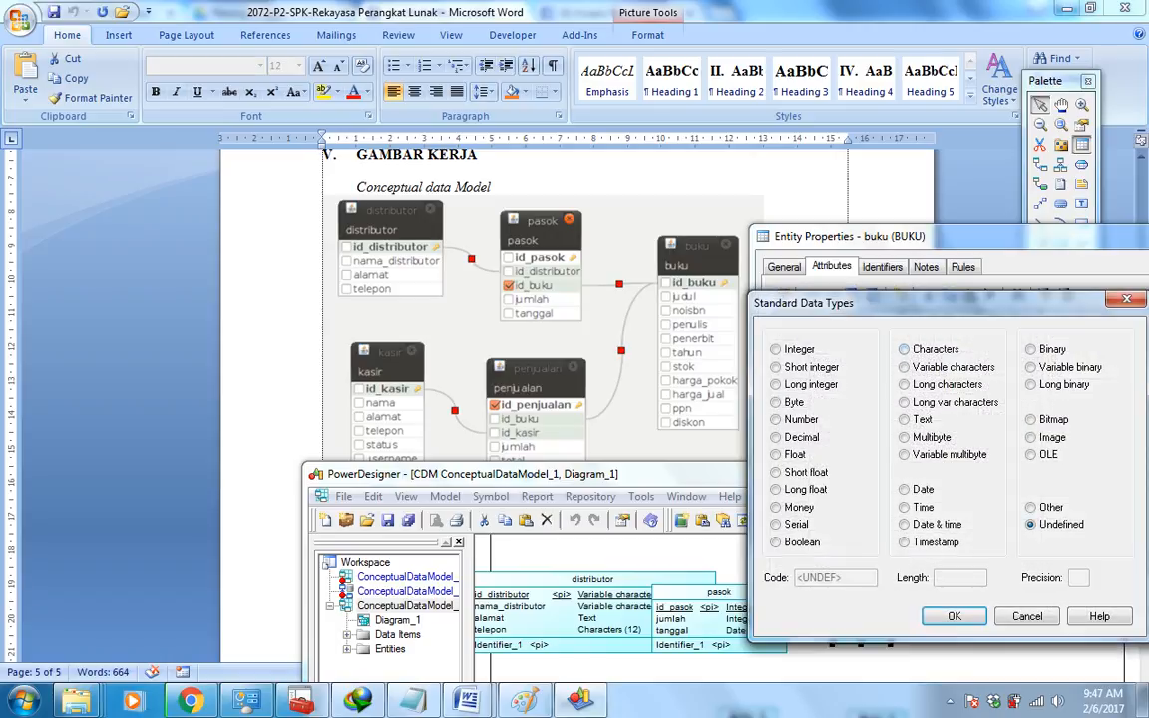
{"action": "left_click", "coordinate": [957, 577]}
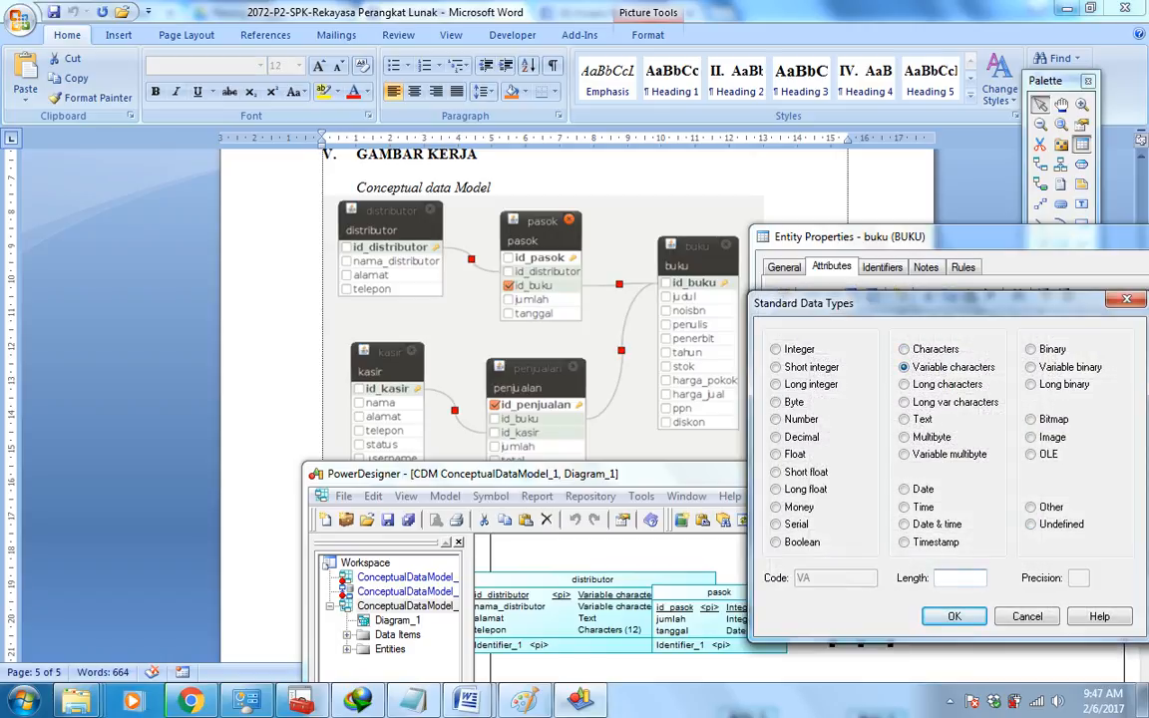
{"action": "type", "text": "1"}
{"action": "type", "text": "00"}
{"action": "key", "text": "Return"}
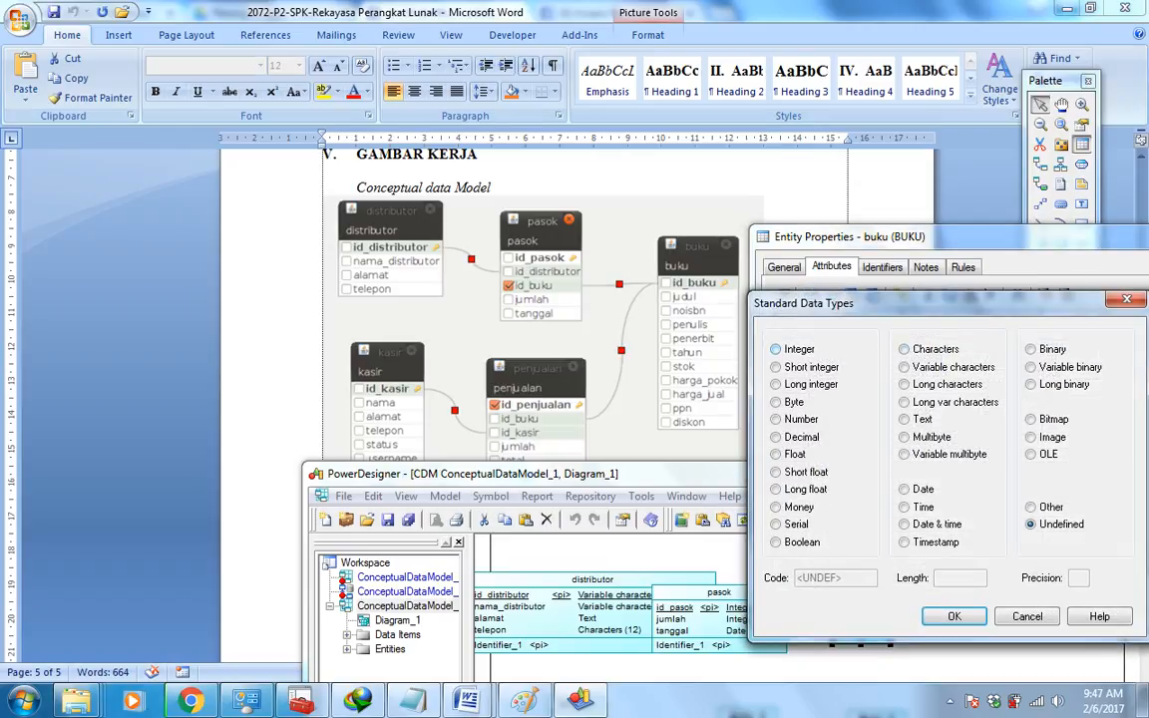
- Set id_buku to Variable characters with a length of 10, mark it as primary identifier, and confirm the buku entity's properties
{"action": "left_click", "coordinate": [776, 349]}
{"action": "left_click", "coordinate": [904, 350]}
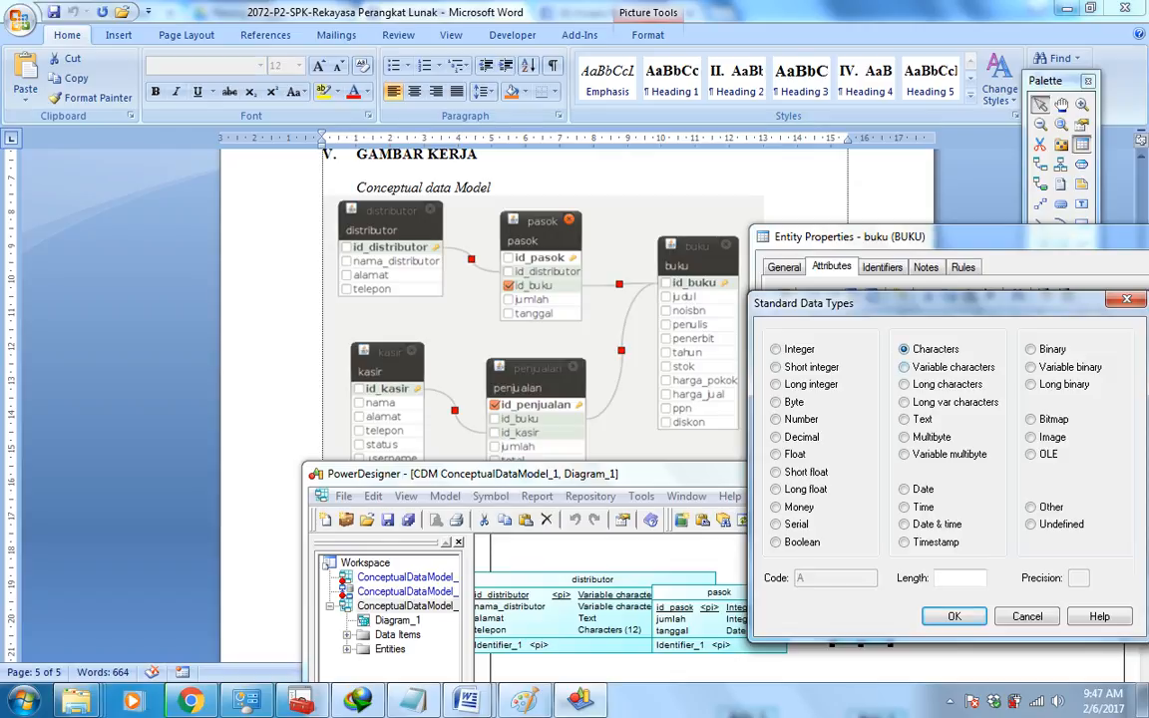
{"action": "left_click", "coordinate": [904, 367]}
{"action": "left_click", "coordinate": [959, 578]}
{"action": "type", "text": "10"}
{"action": "key", "text": "Return"}
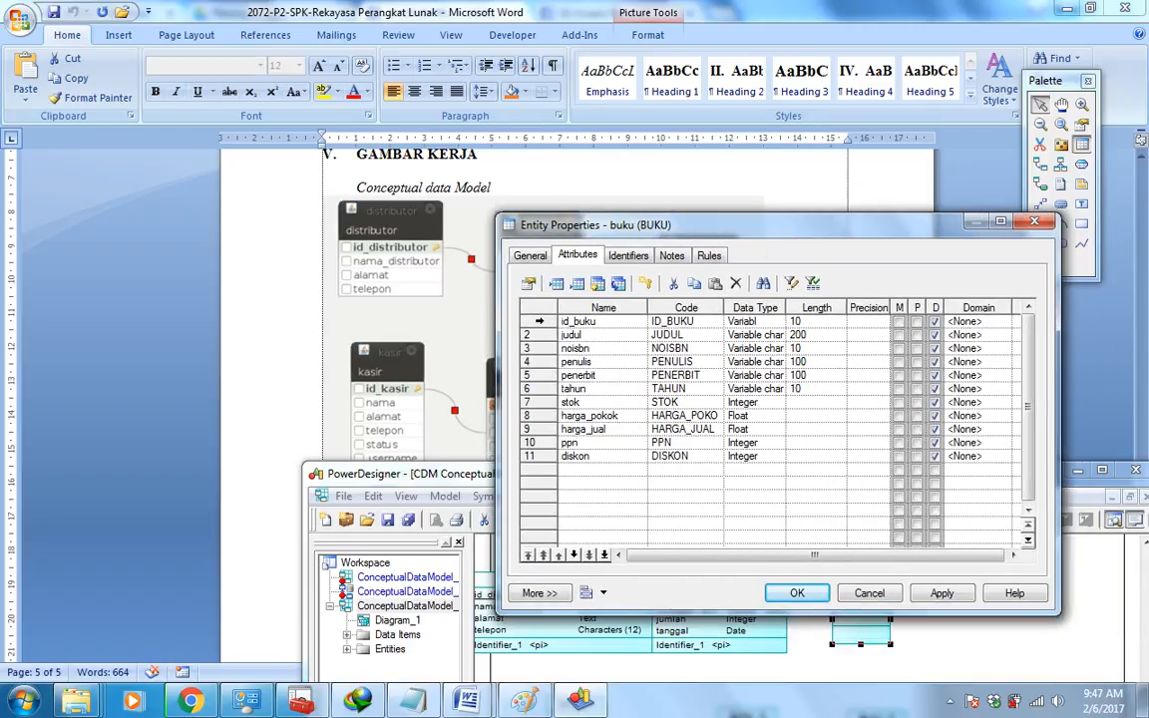
{"action": "left_click", "coordinate": [916, 322]}
{"action": "key", "text": "Return"}
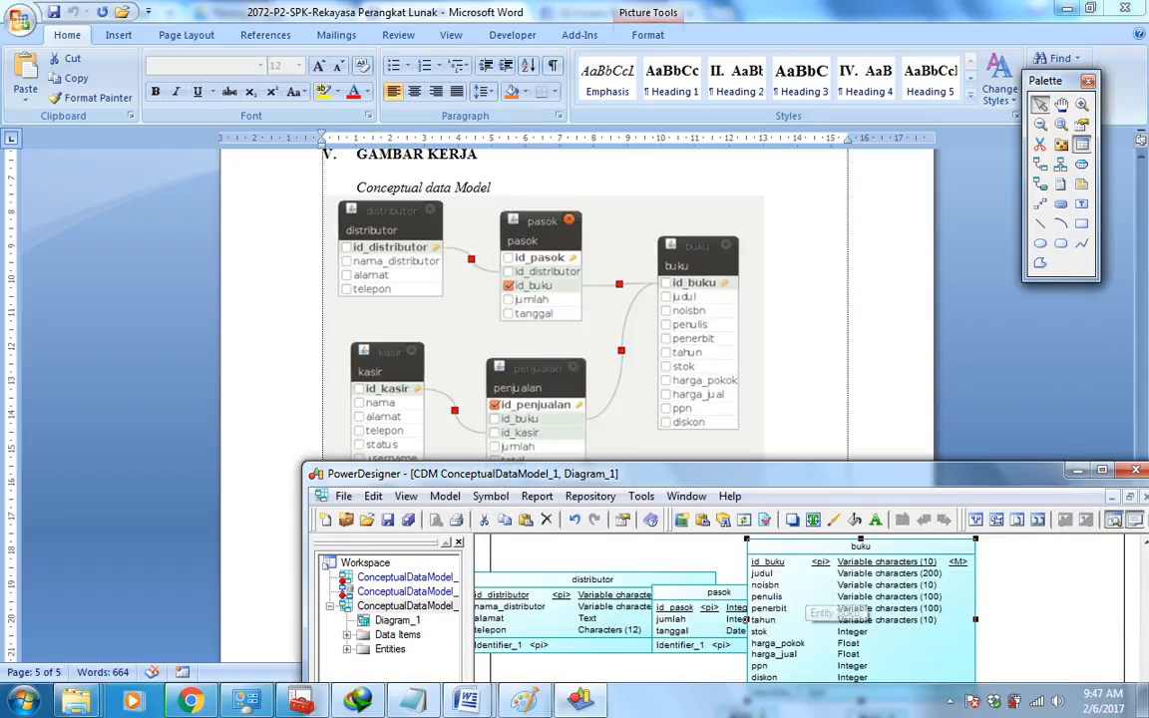
- Move the pasok entity clear of the distributor entity, just below its lower right corner
{"action": "left_click_drag", "start_coordinate": [848, 474], "coordinate": [643, 158]}
{"action": "left_click_drag", "start_coordinate": [516, 277], "coordinate": [579, 324]}
- Open the properties of Entity_4, below the distributor entity, and rename it kasir
{"action": "left_click", "coordinate": [373, 403]}
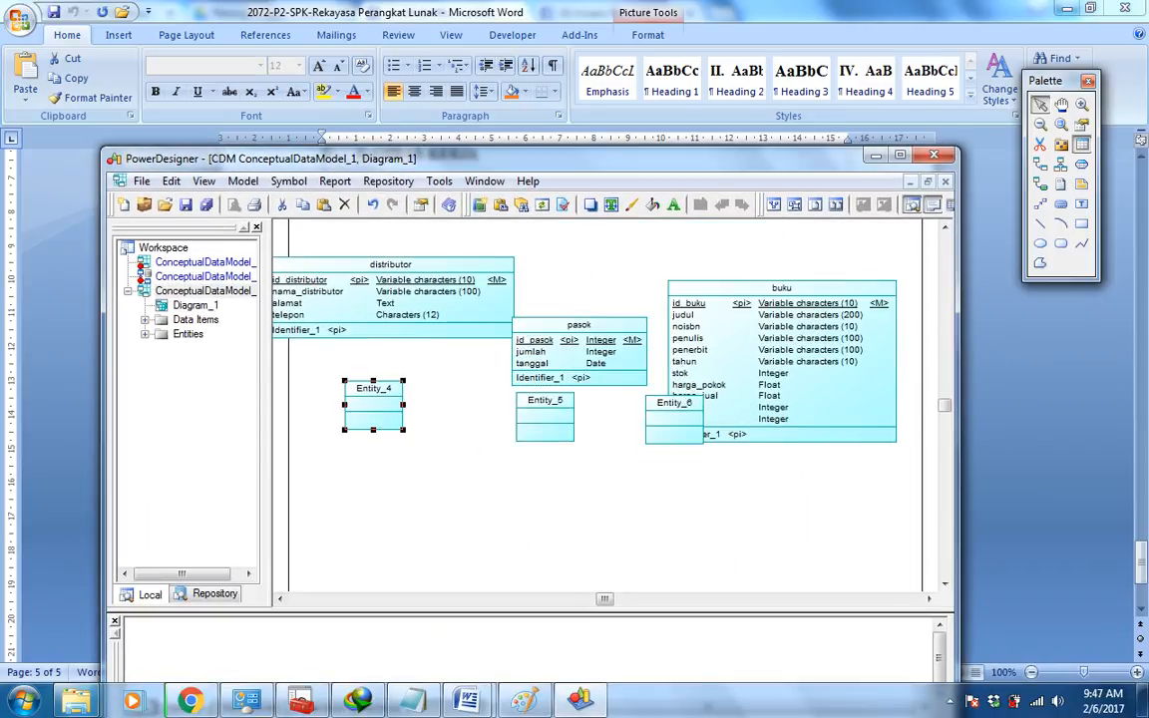
{"action": "left_click_drag", "start_coordinate": [599, 158], "coordinate": [977, 96]}
{"action": "double_click", "coordinate": [750, 339]}
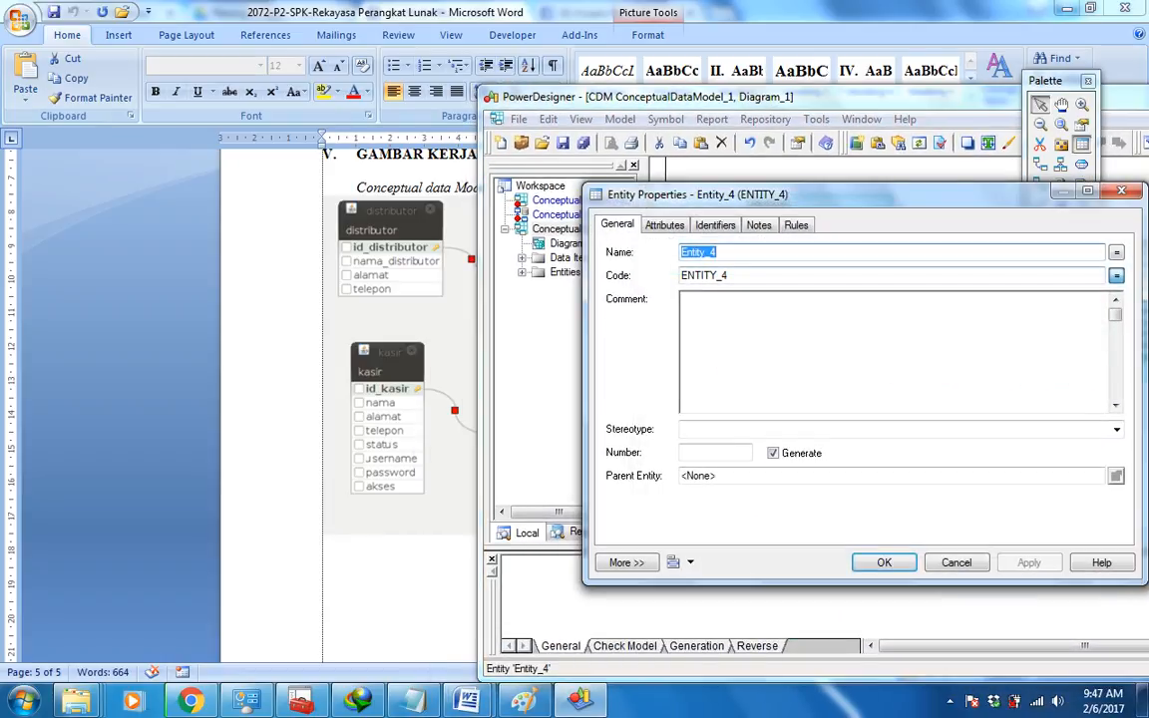
{"action": "type", "text": "kasir"}
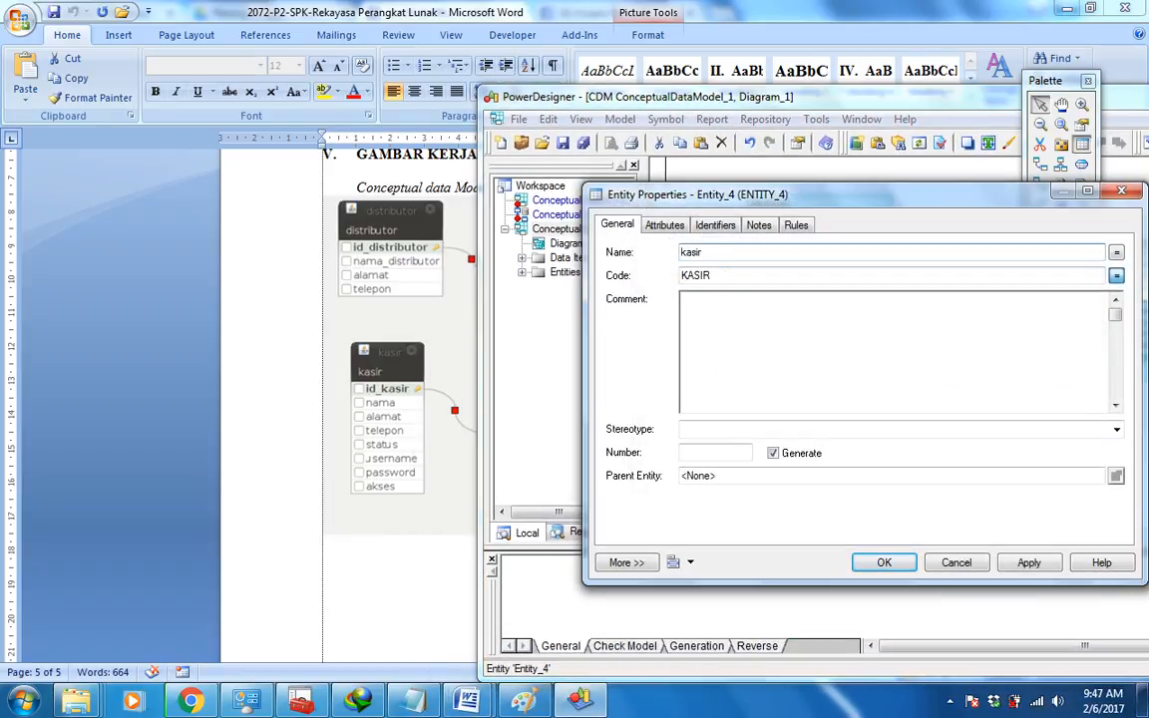
- Add the attributes id_kasir, nama and alamat to the kasir entity
{"action": "left_click", "coordinate": [665, 224]}
{"action": "left_click", "coordinate": [678, 290]}
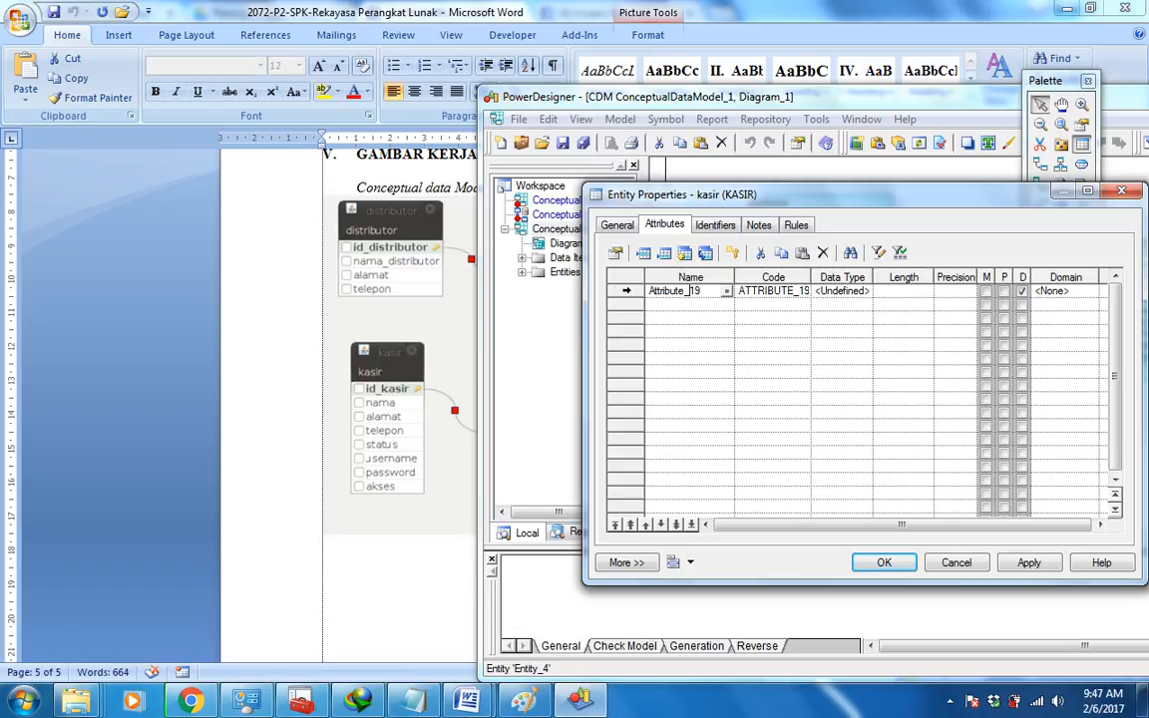
{"action": "type", "text": "id"}
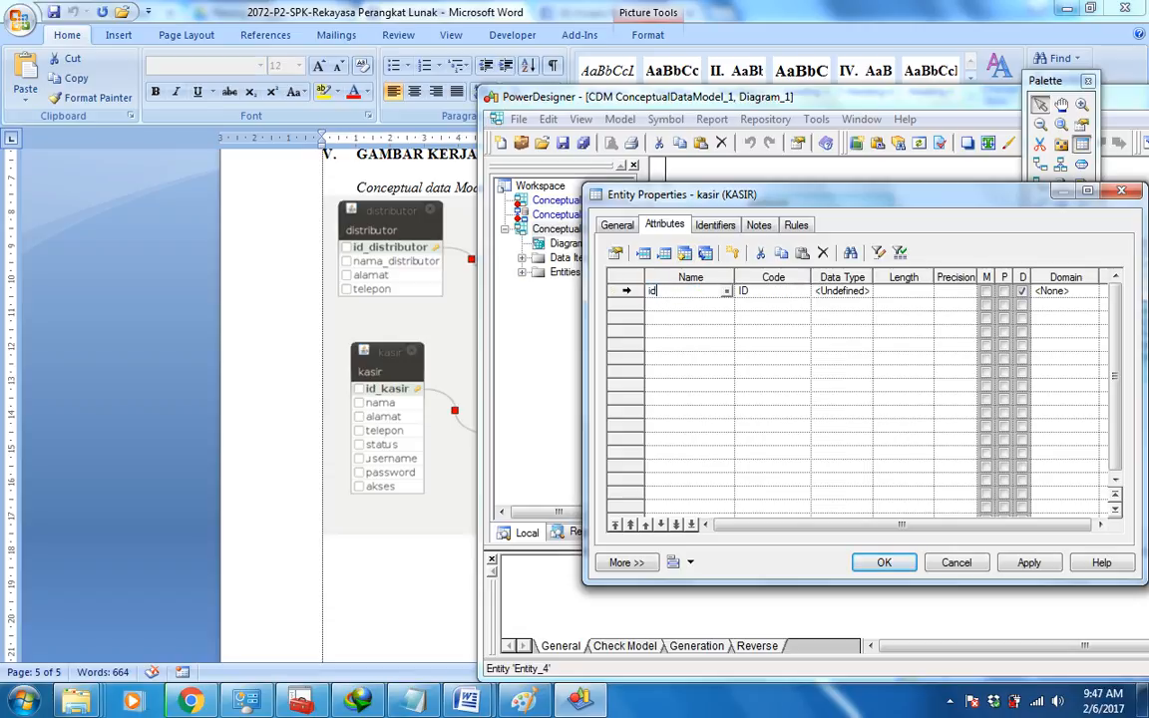
{"action": "type", "text": "_kasir"}
{"action": "key", "text": "Return"}
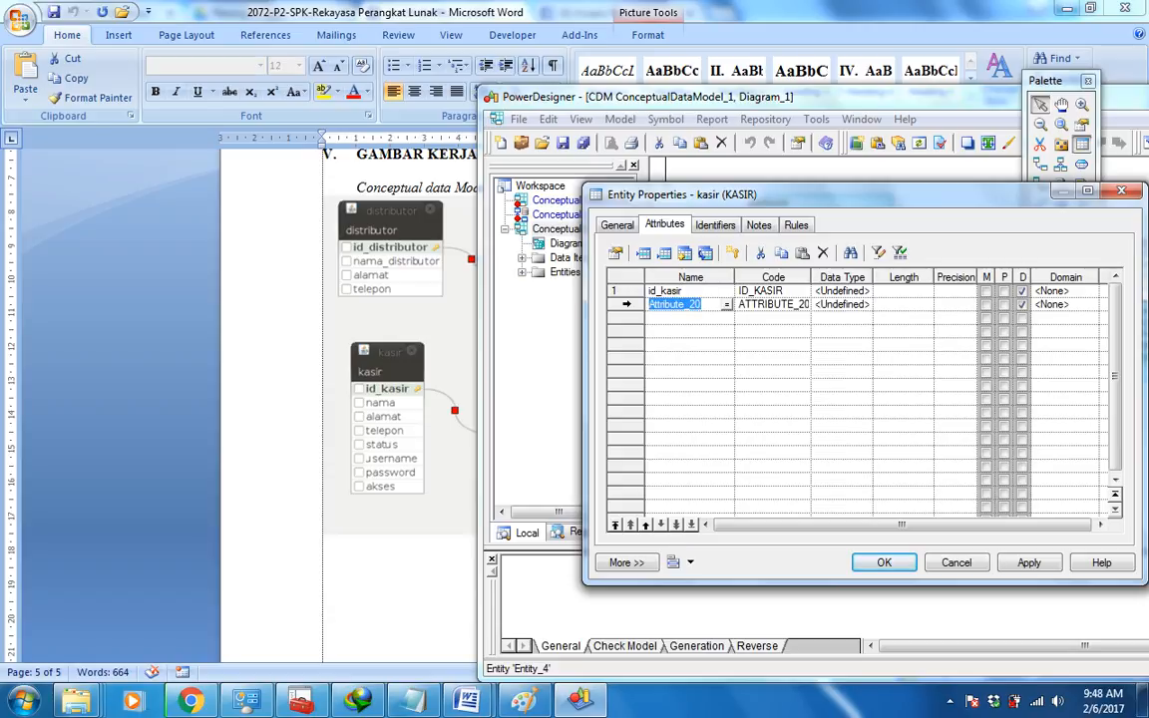
{"action": "type", "text": "nama"}
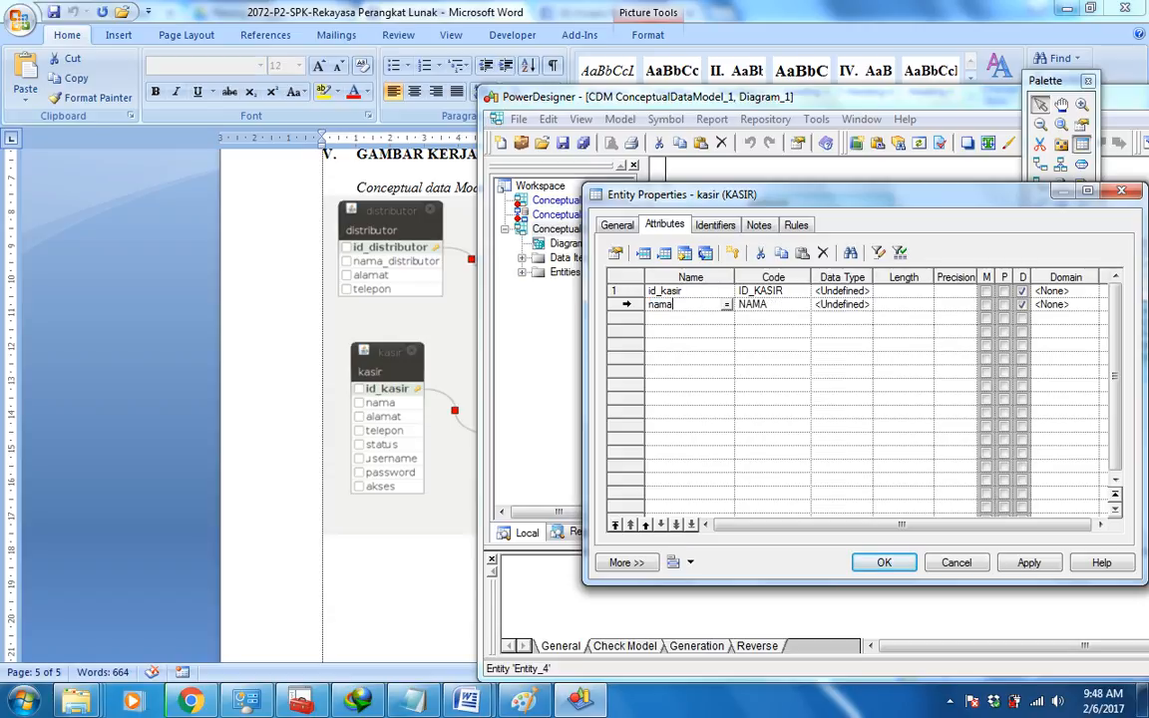
{"action": "key", "text": "Return"}
{"action": "type", "text": "alamat"}
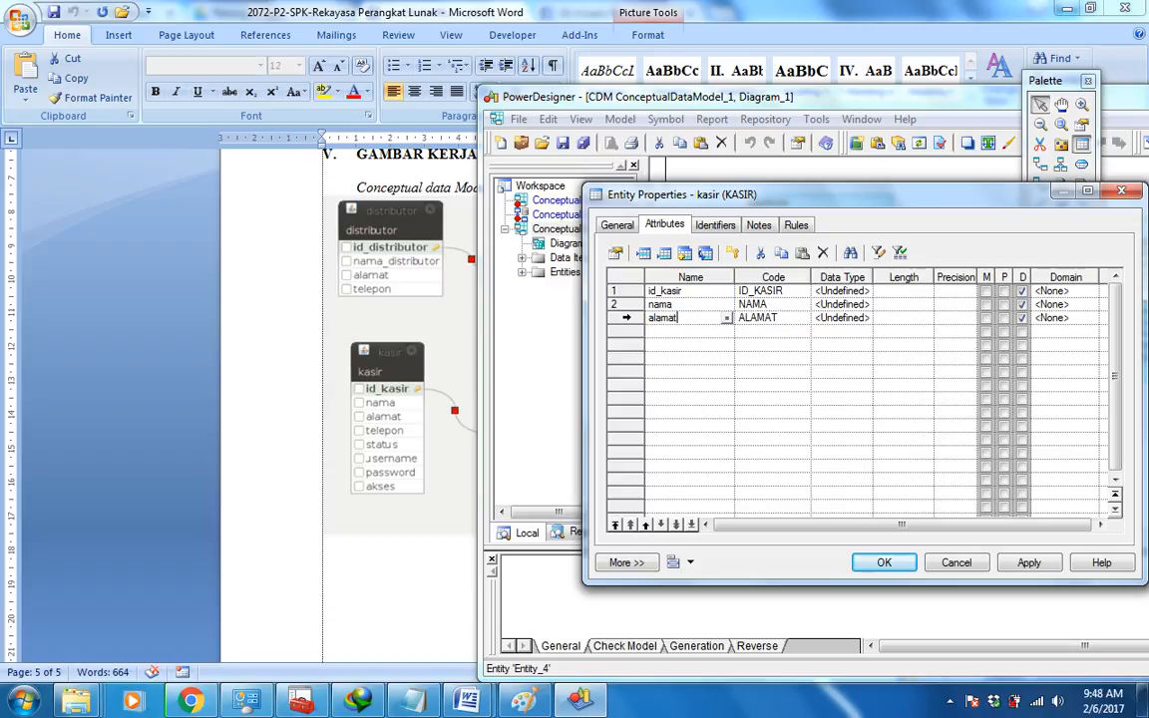
{"action": "key", "text": "Return"}
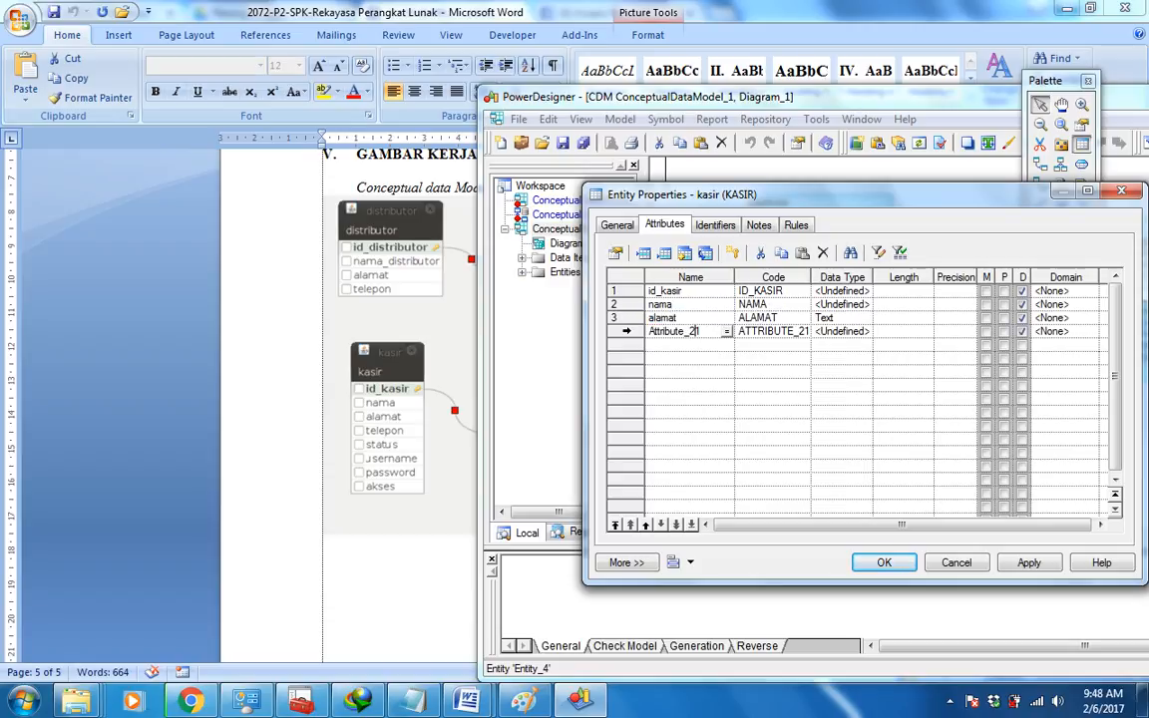
- Add the attributes telepon and status to the kasir entity
{"action": "double_click", "coordinate": [697, 331]}
{"action": "type", "text": "telepon"}
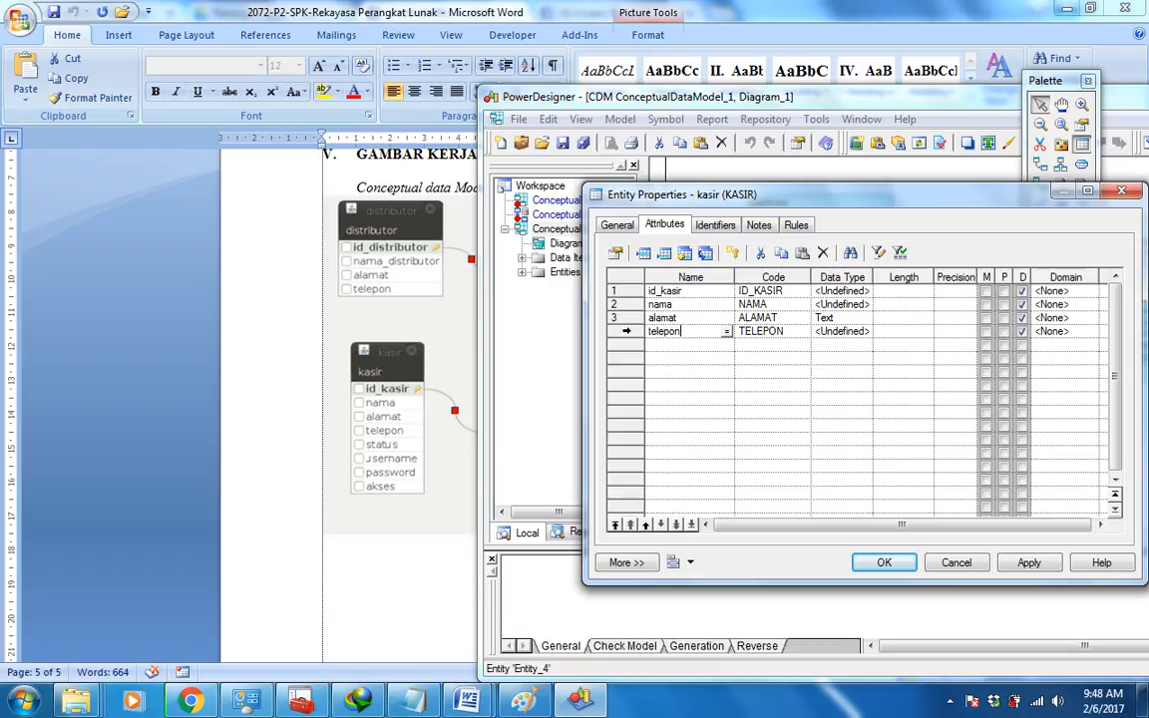
{"action": "key", "text": "Return"}
{"action": "double_click", "coordinate": [689, 345]}
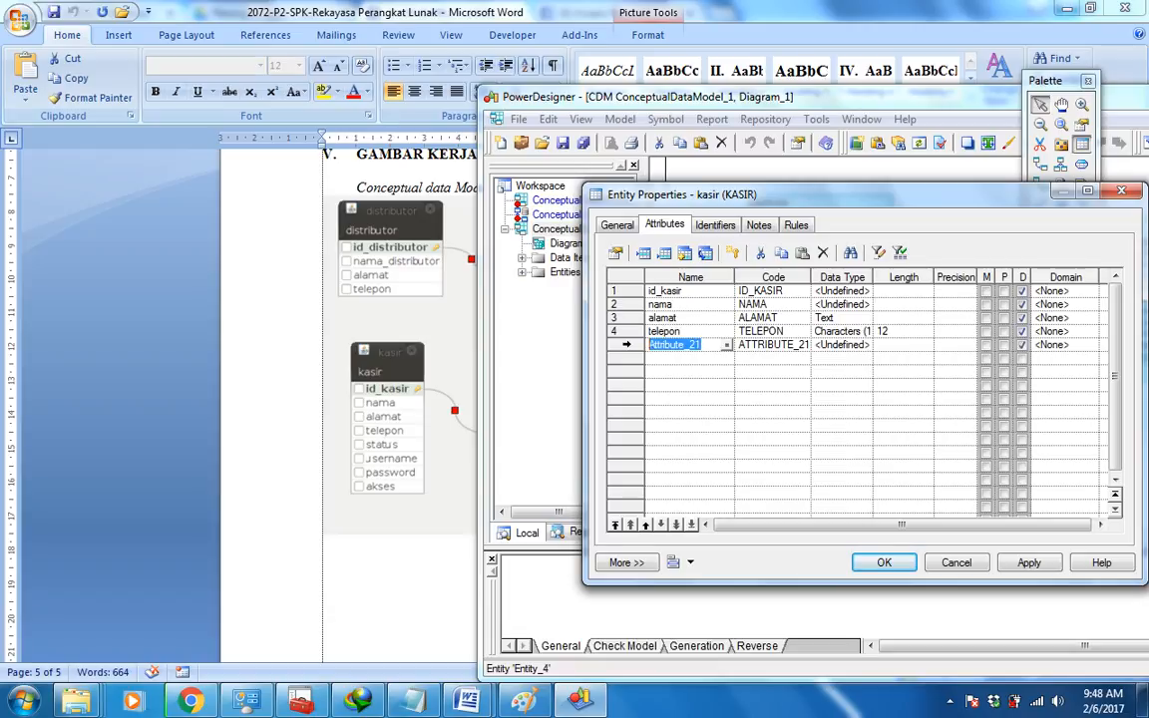
{"action": "type", "text": "status"}
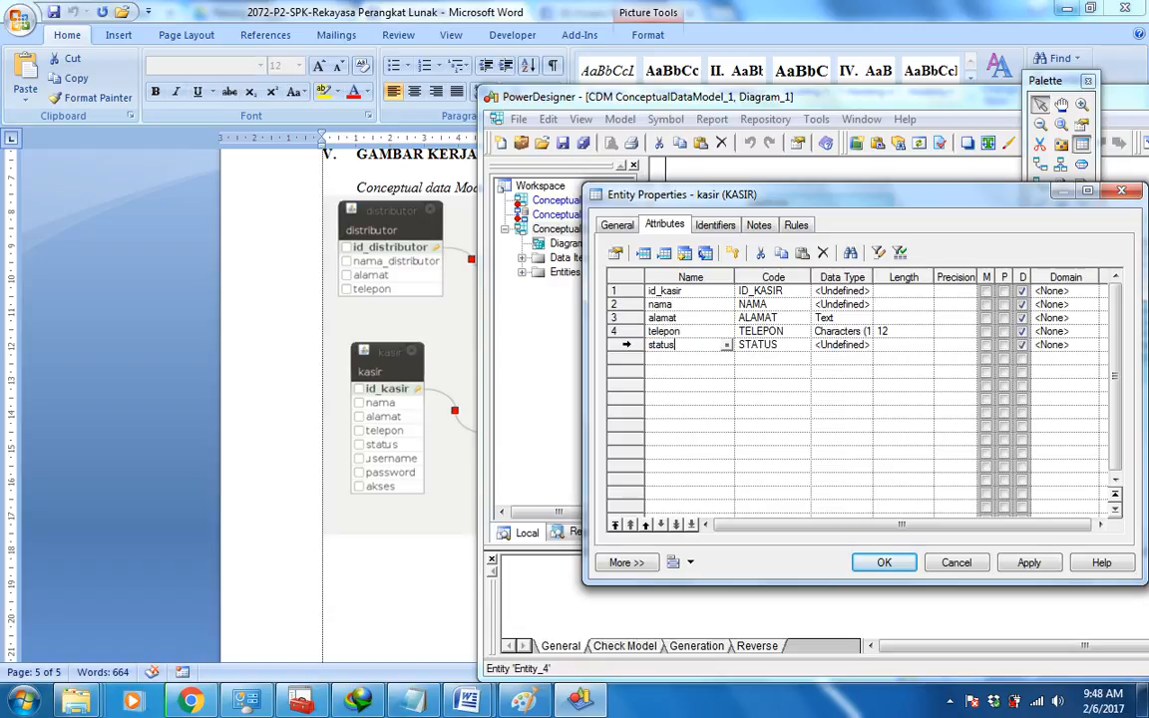
{"action": "key", "text": "Return"}
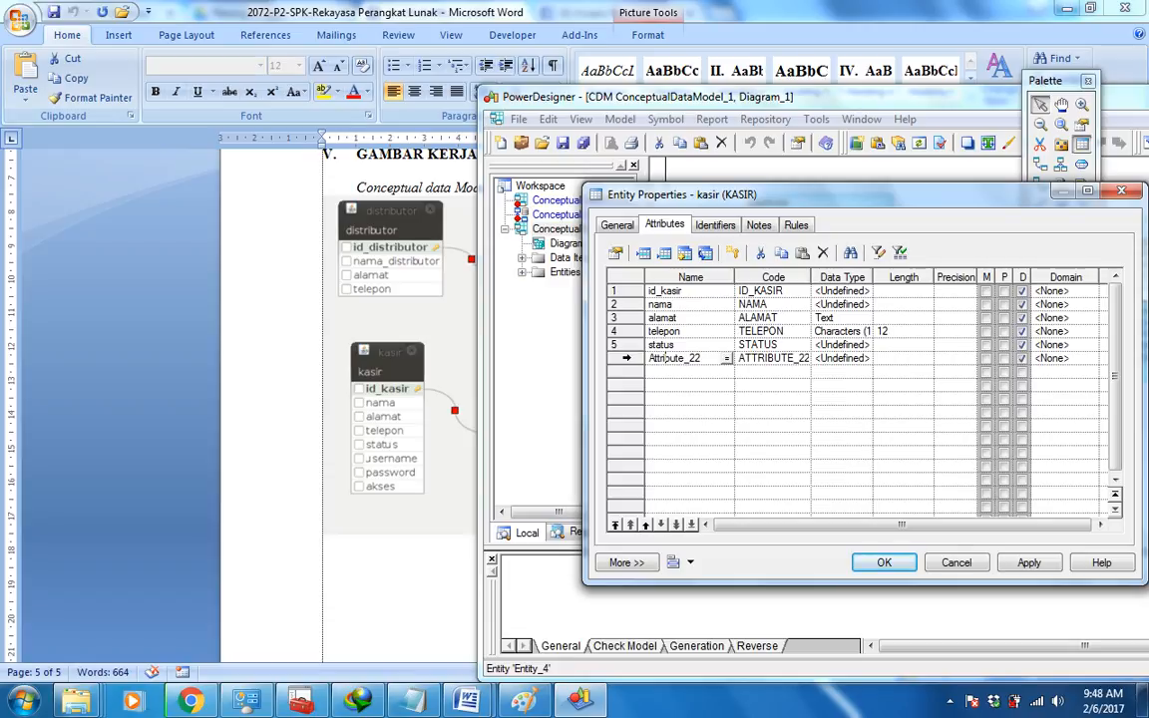
- Add attributes named username, password and akese to the kasir entity
{"action": "double_click", "coordinate": [674, 357]}
{"action": "type", "text": "username"}
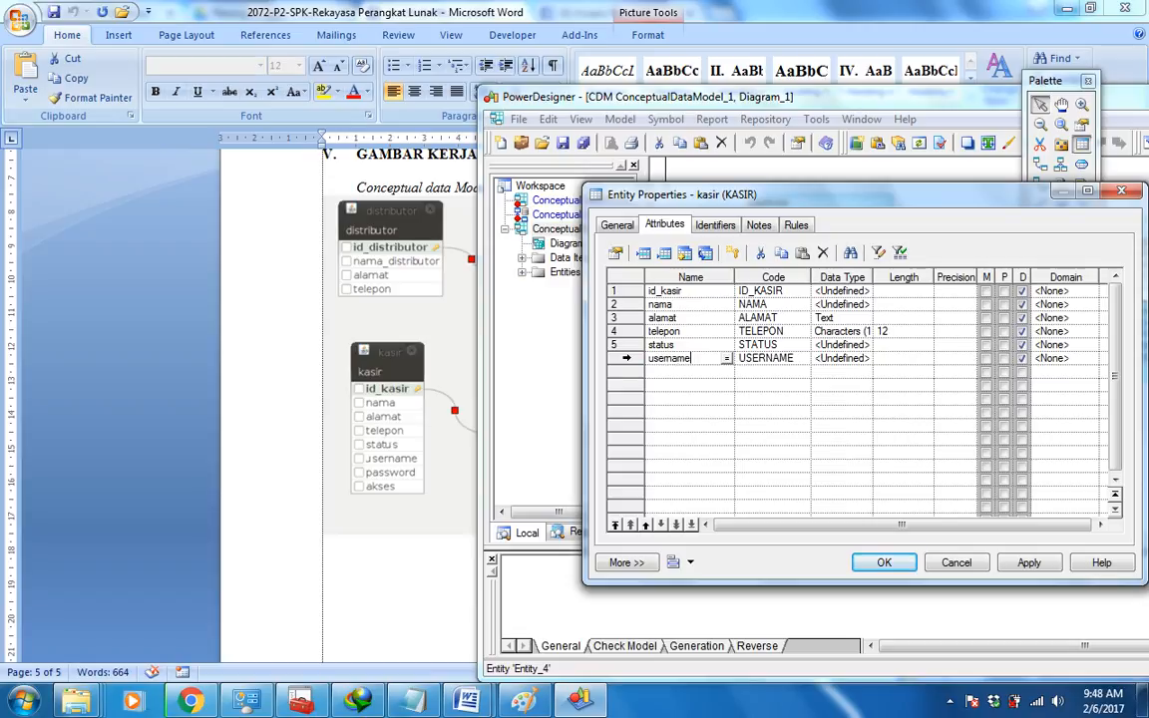
{"action": "key", "text": "Return"}
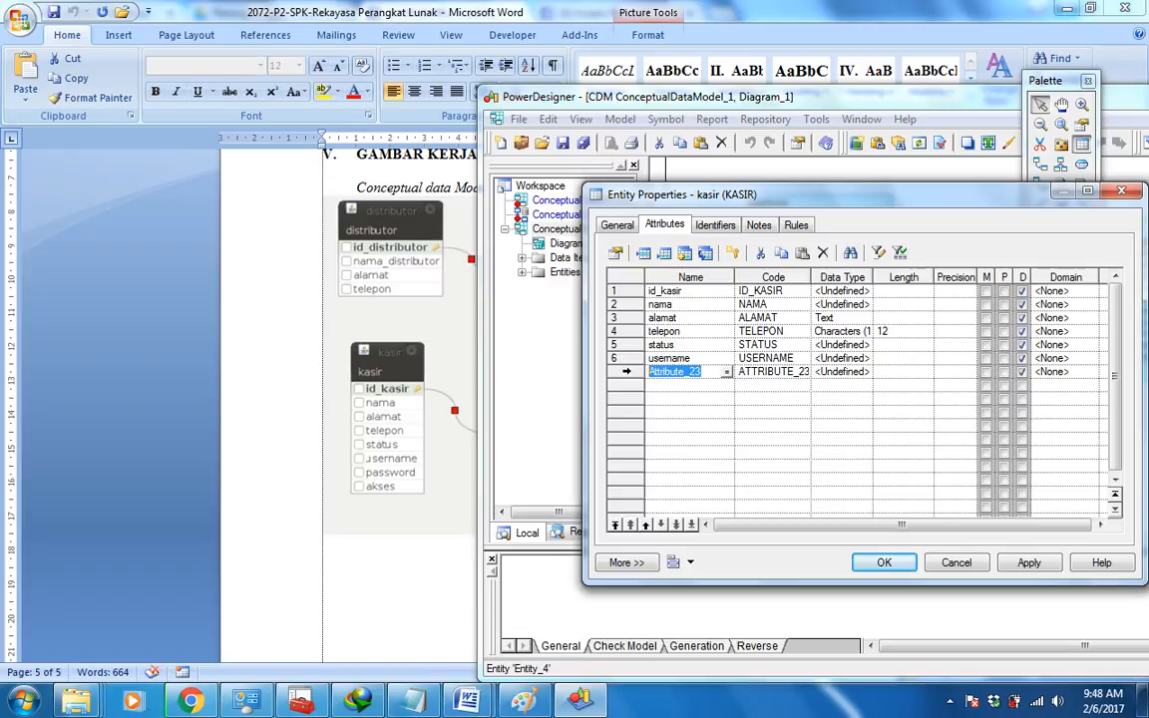
{"action": "type", "text": "password"}
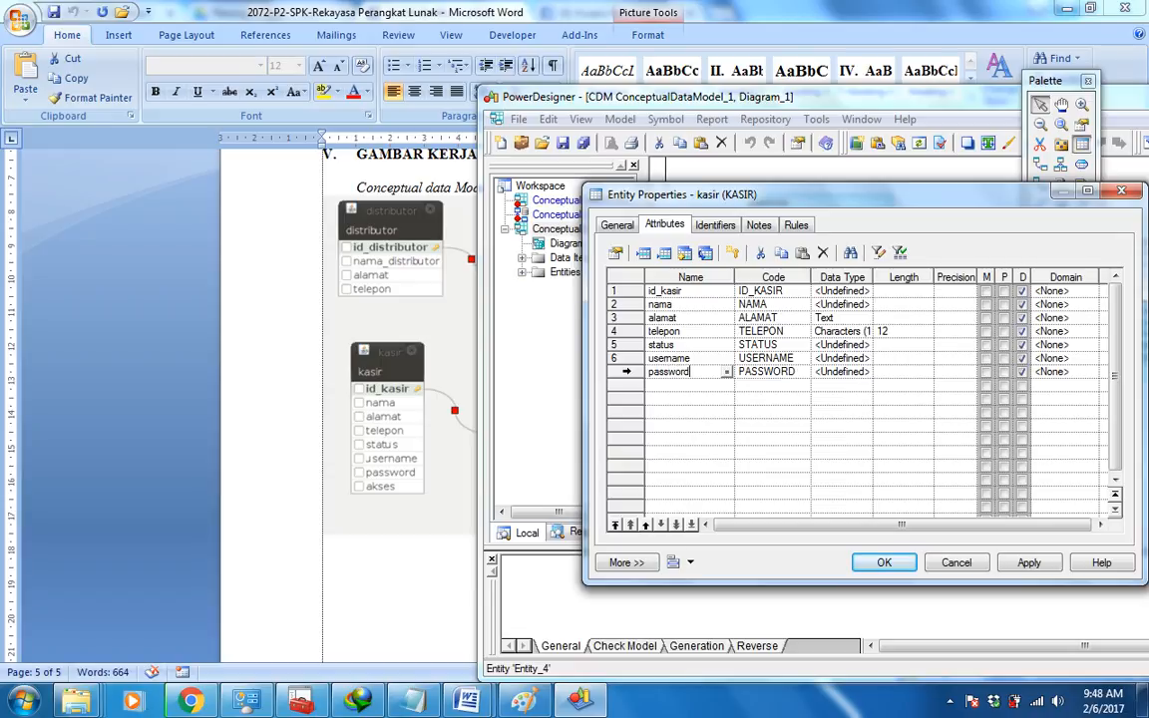
{"action": "key", "text": "Return"}
{"action": "type", "text": "ake"}
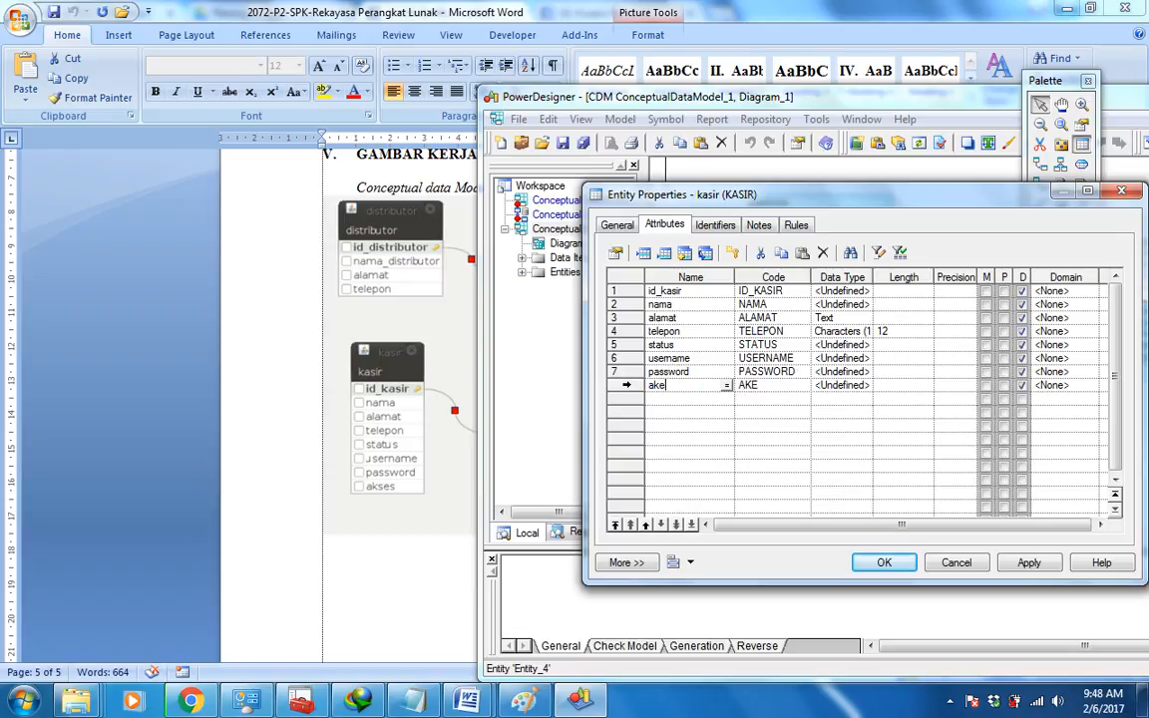
{"action": "type", "text": "se"}
- Set the id_kasir attribute's data type to Integer
{"action": "left_click", "coordinate": [816, 290]}
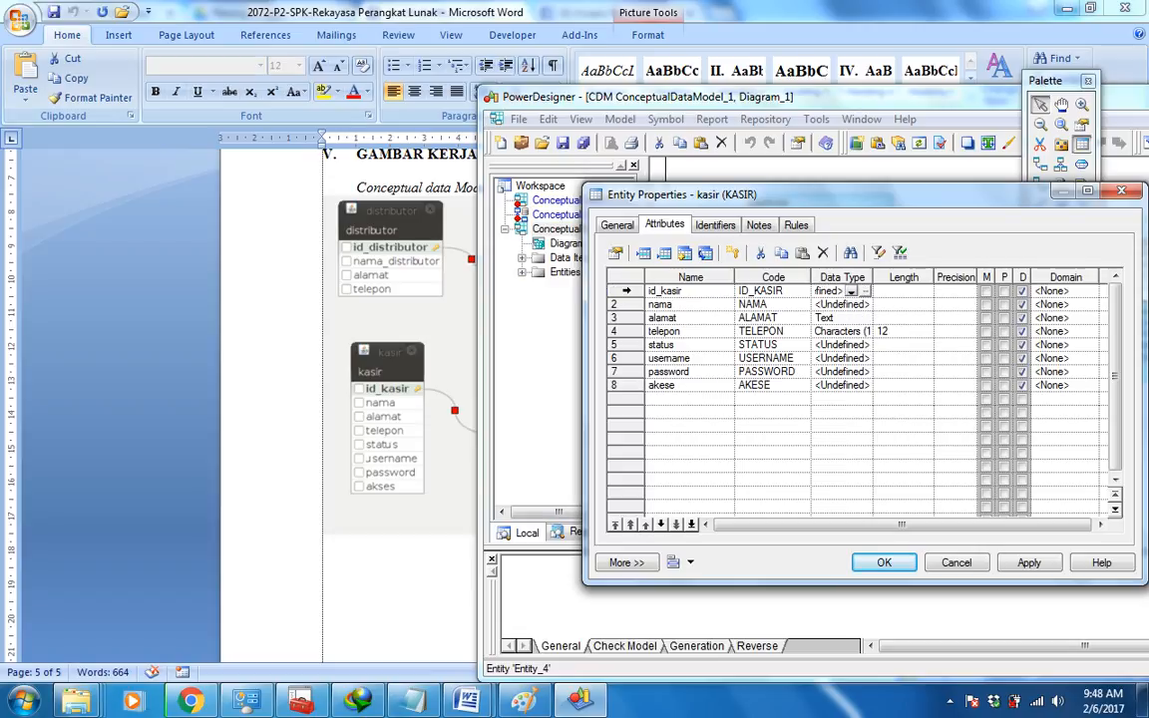
{"action": "left_click", "coordinate": [864, 290]}
{"action": "left_click_drag", "start_coordinate": [698, 228], "coordinate": [686, 283]}
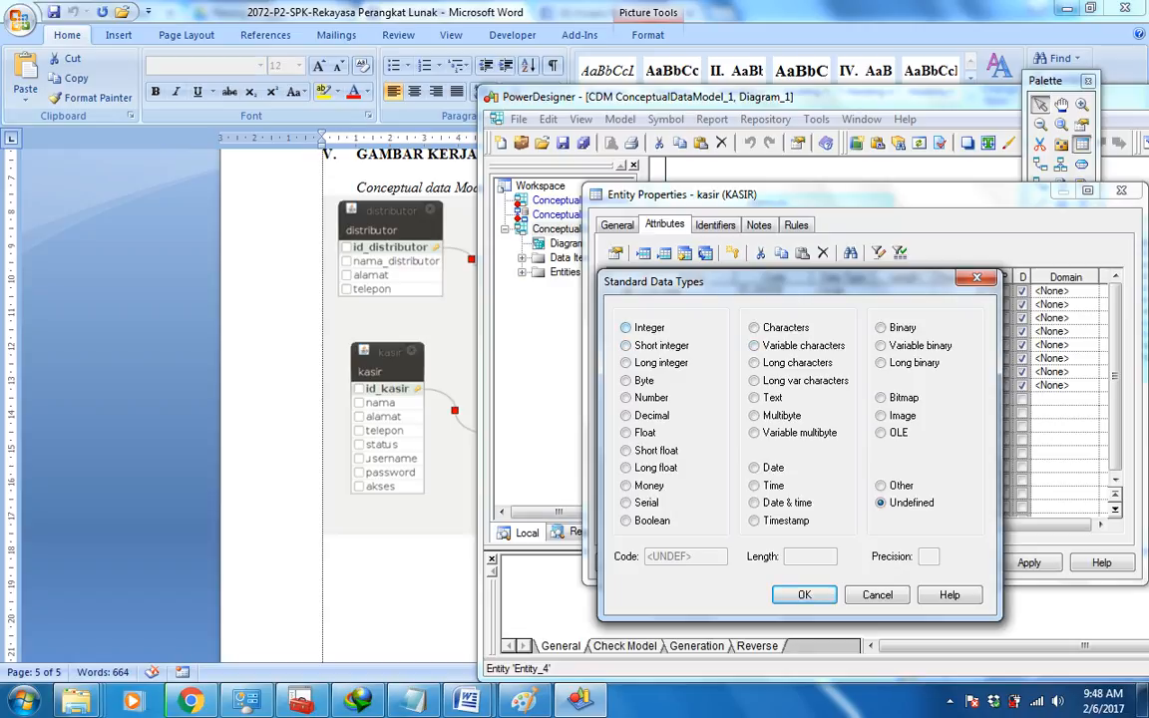
{"action": "left_click", "coordinate": [626, 327]}
{"action": "left_click", "coordinate": [804, 595]}
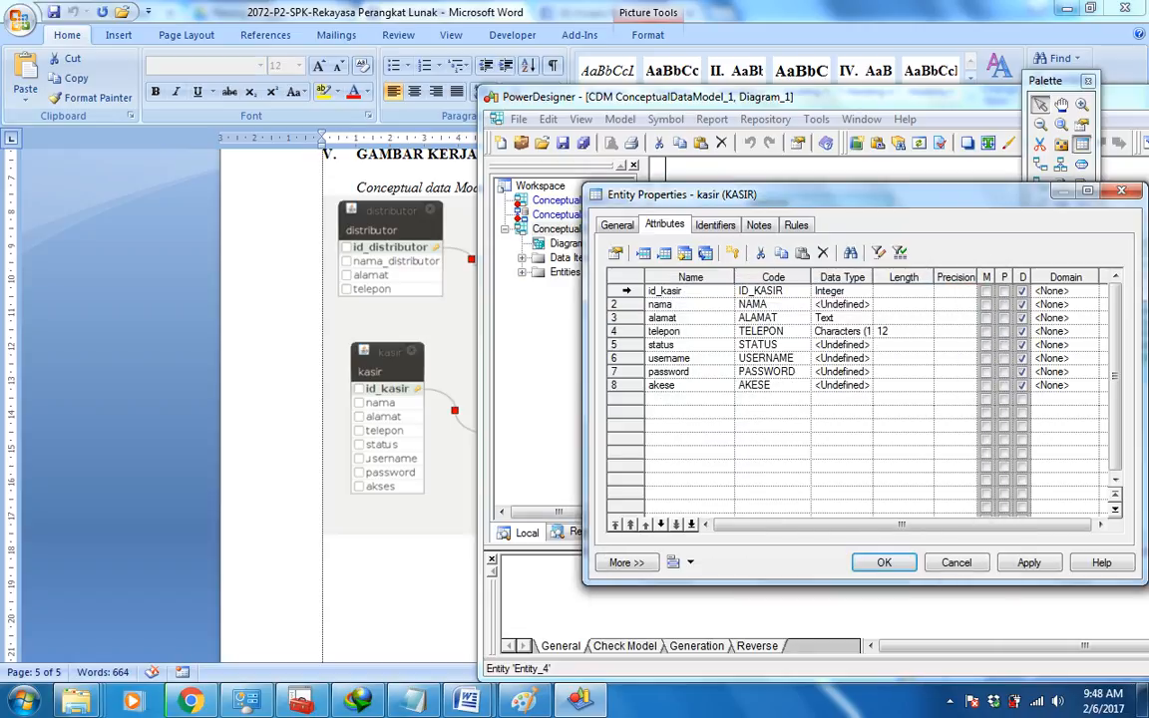
- Set the nama attribute's data type to Characters with a length of 100
{"action": "left_click", "coordinate": [843, 304]}
{"action": "left_click", "coordinate": [867, 305]}
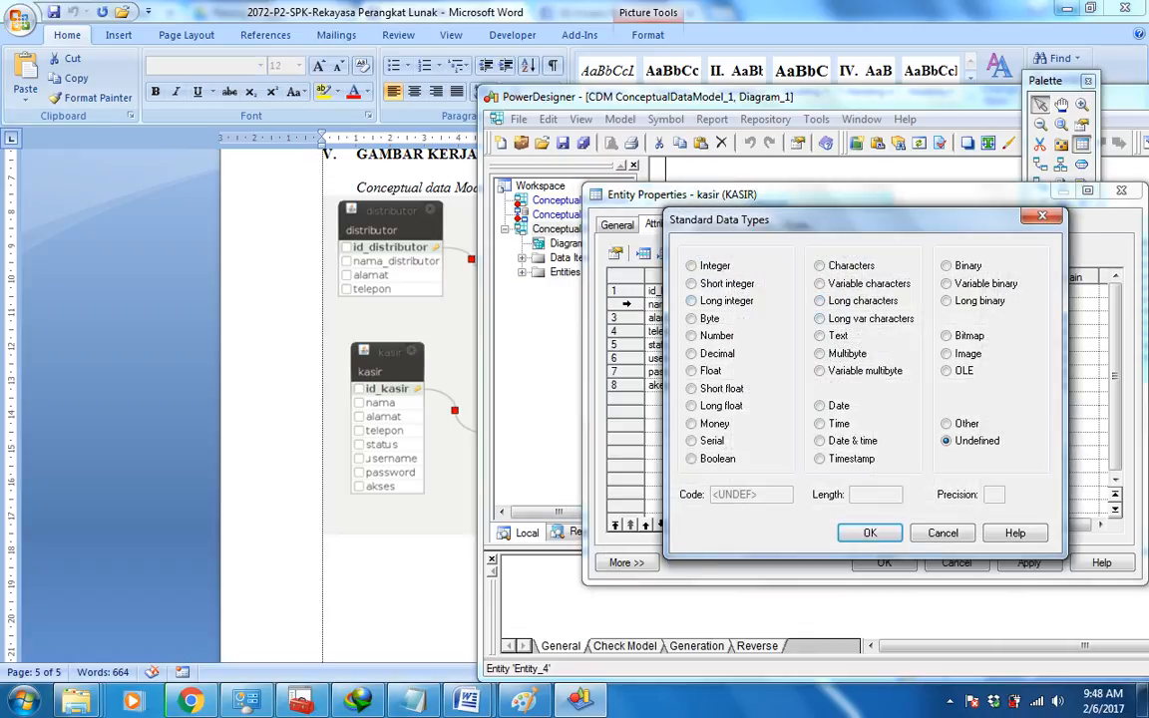
{"action": "left_click", "coordinate": [819, 265]}
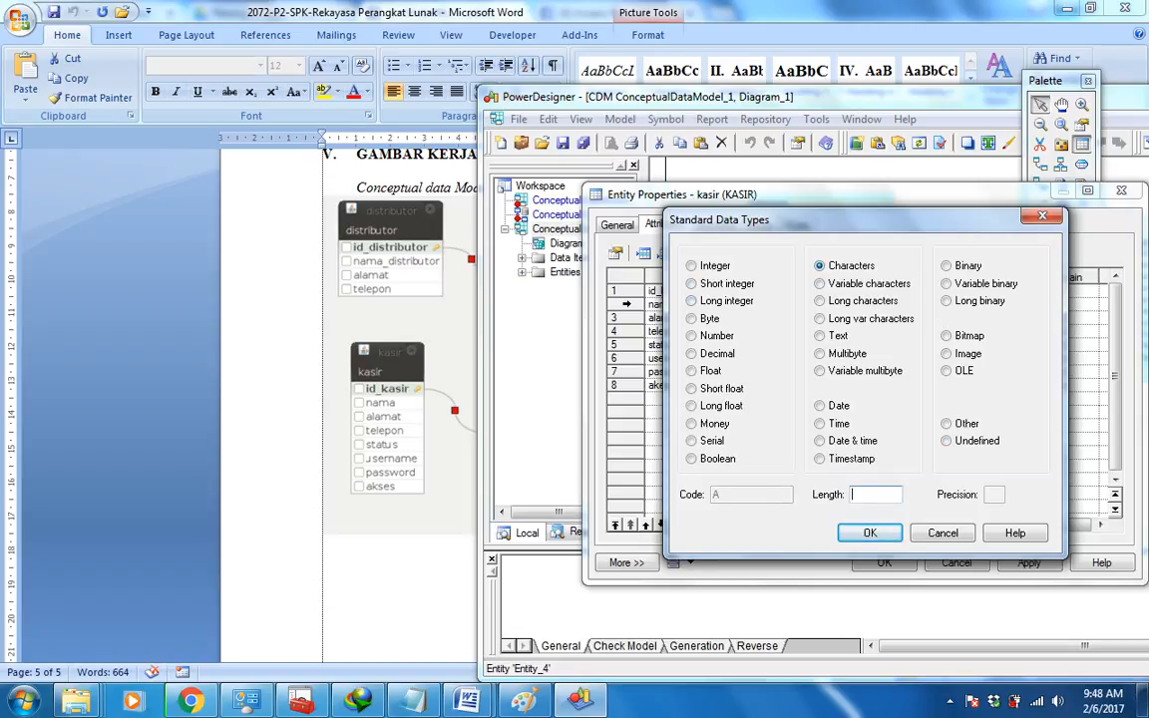
{"action": "type", "text": "100"}
{"action": "key", "text": "Return"}
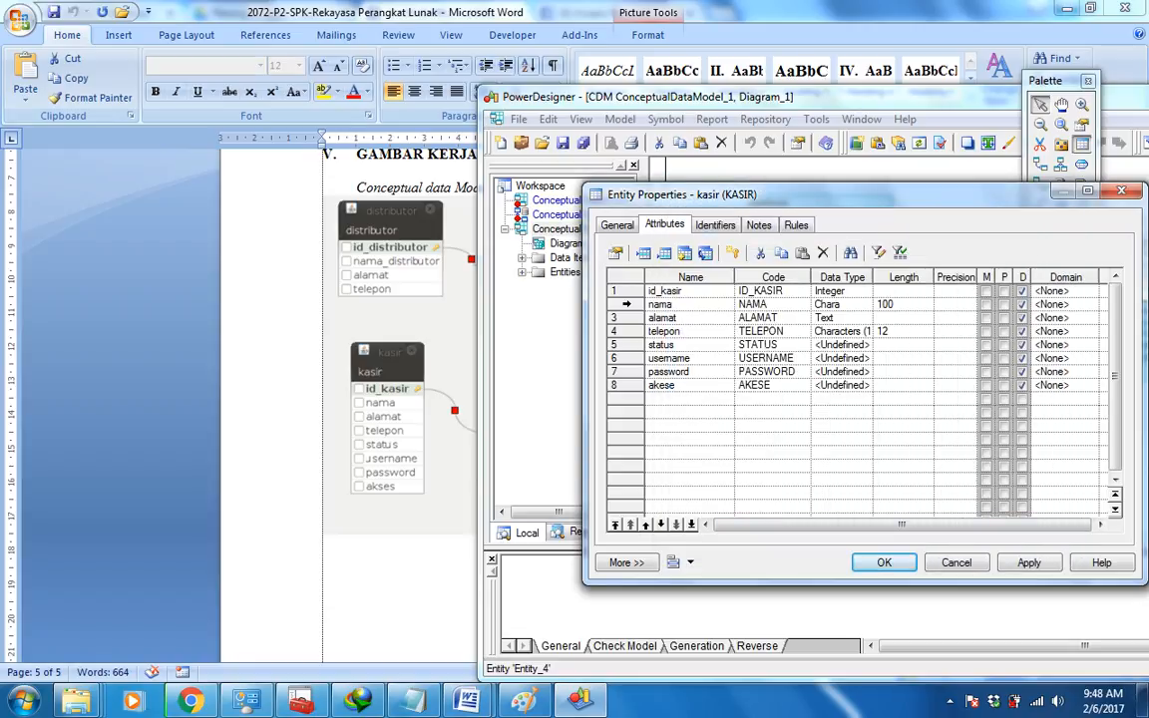
- Set the status attribute's data type to Variable characters with a length of 100
{"action": "left_click", "coordinate": [842, 344]}
{"action": "left_click", "coordinate": [866, 344]}
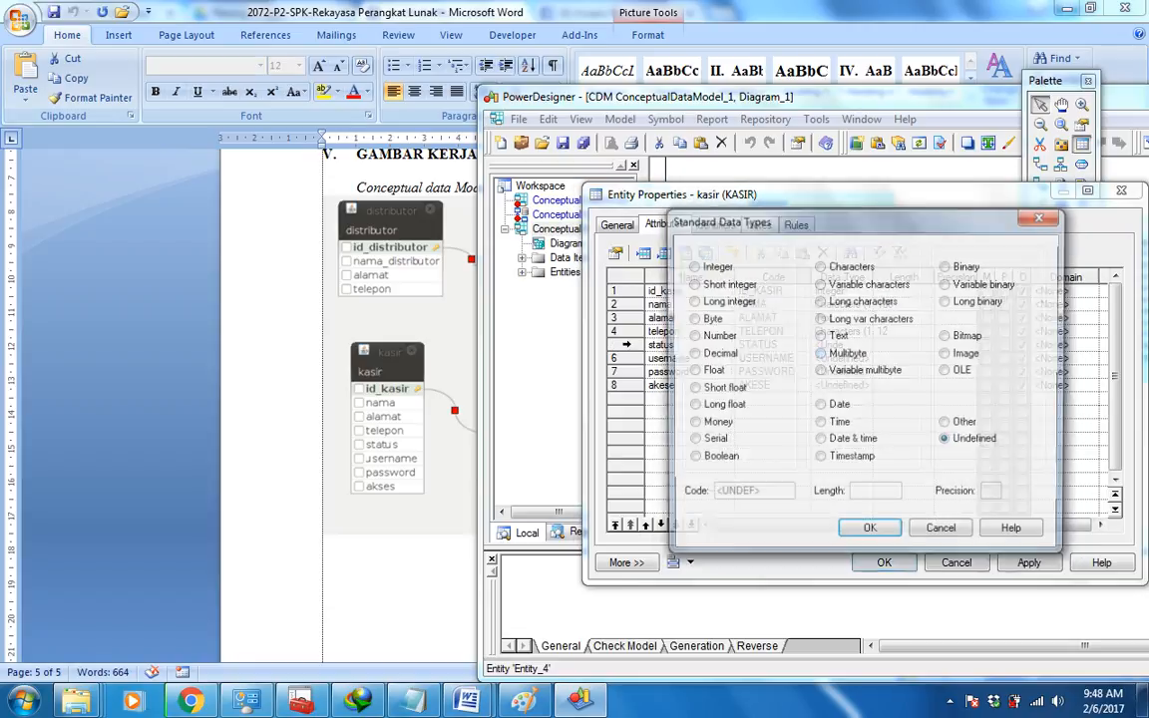
{"action": "left_click", "coordinate": [818, 283]}
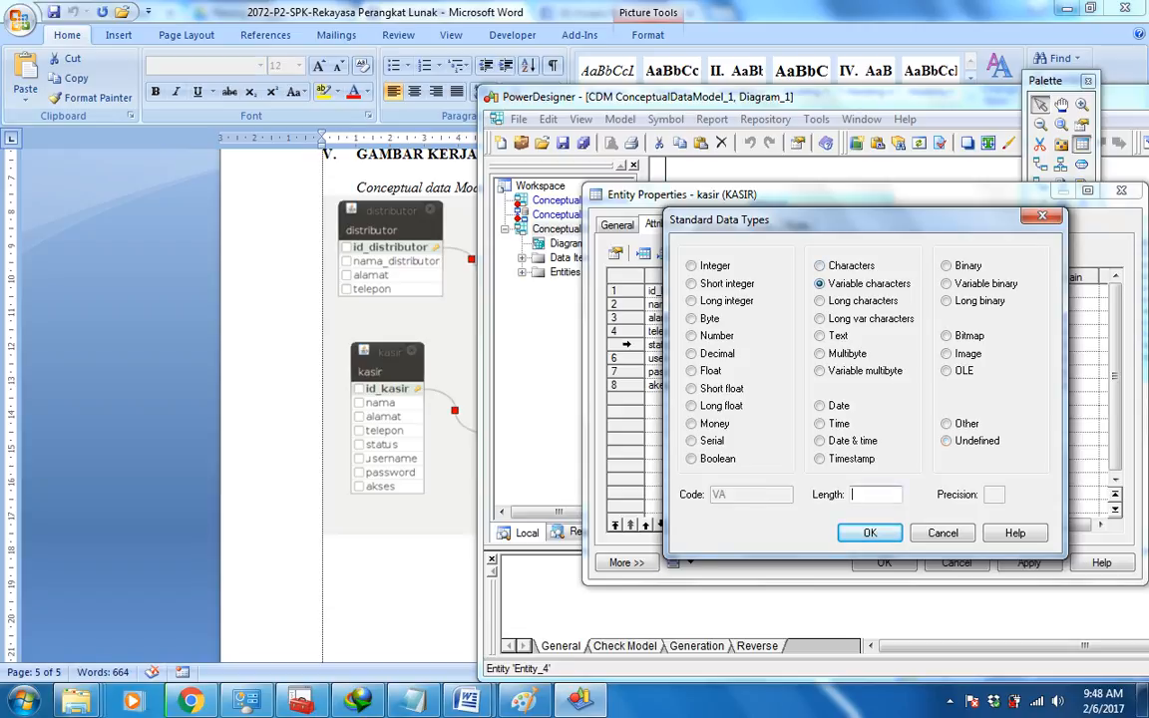
{"action": "type", "text": "100"}
{"action": "key", "text": "Return"}
- Set the username attribute's data type to Characters with a length of 100
{"action": "left_click", "coordinate": [842, 357]}
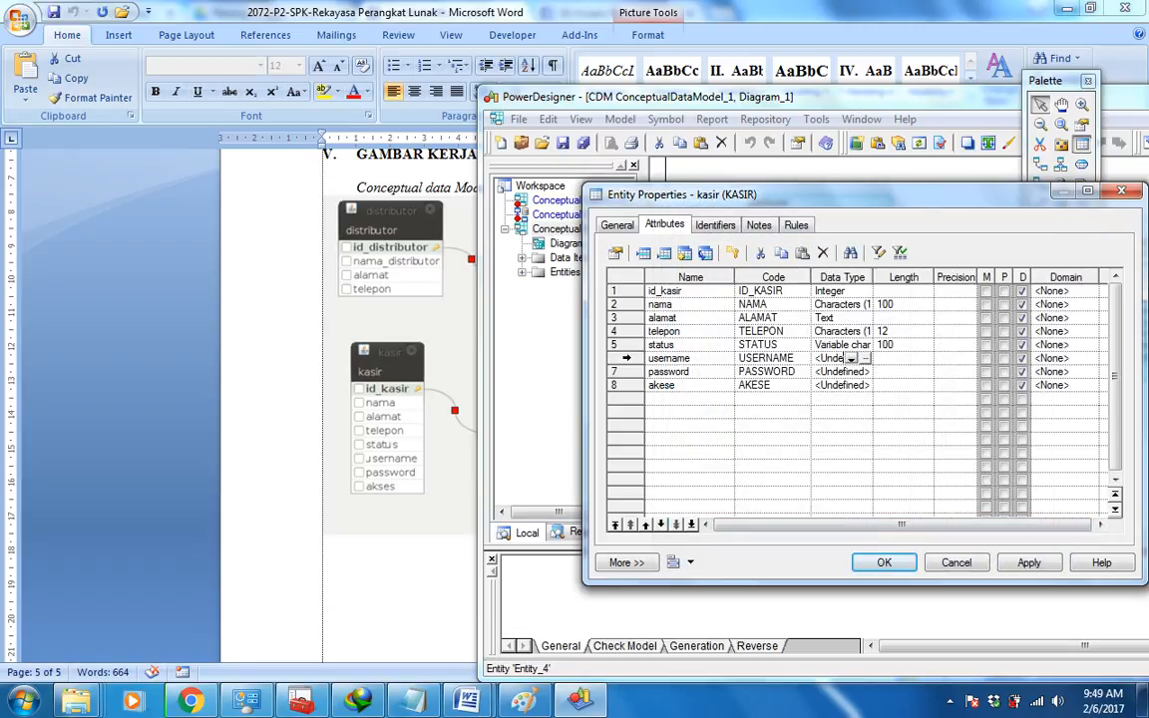
{"action": "left_click", "coordinate": [866, 357]}
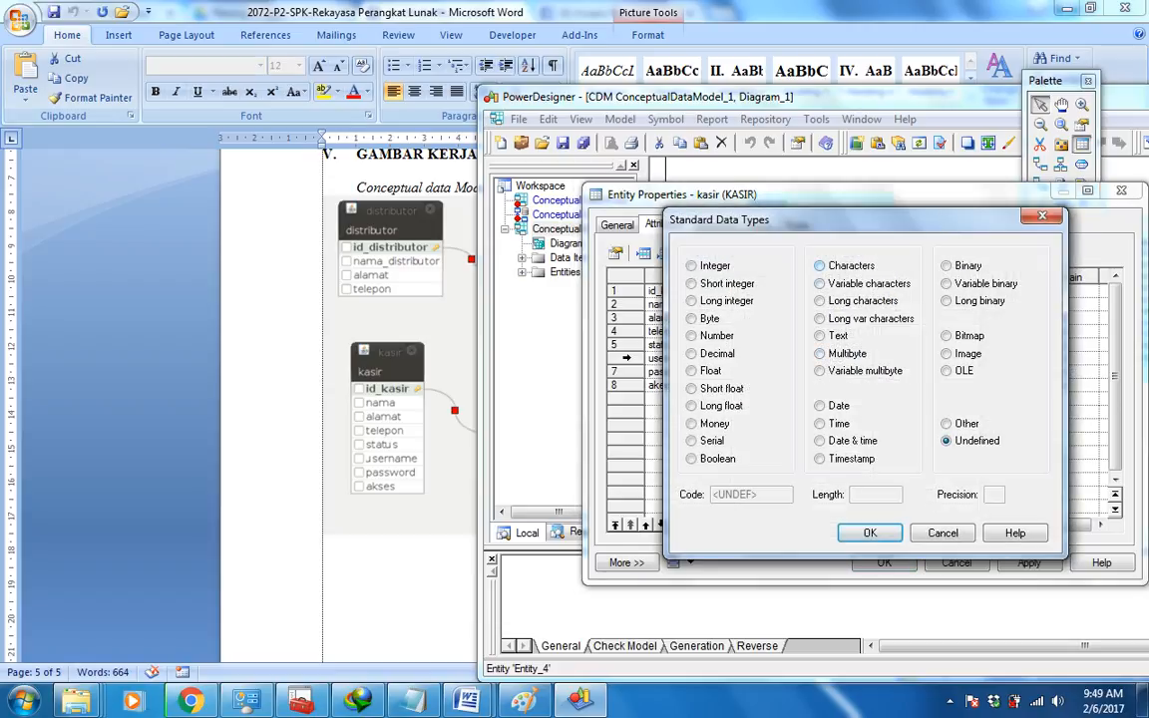
{"action": "left_click", "coordinate": [819, 265]}
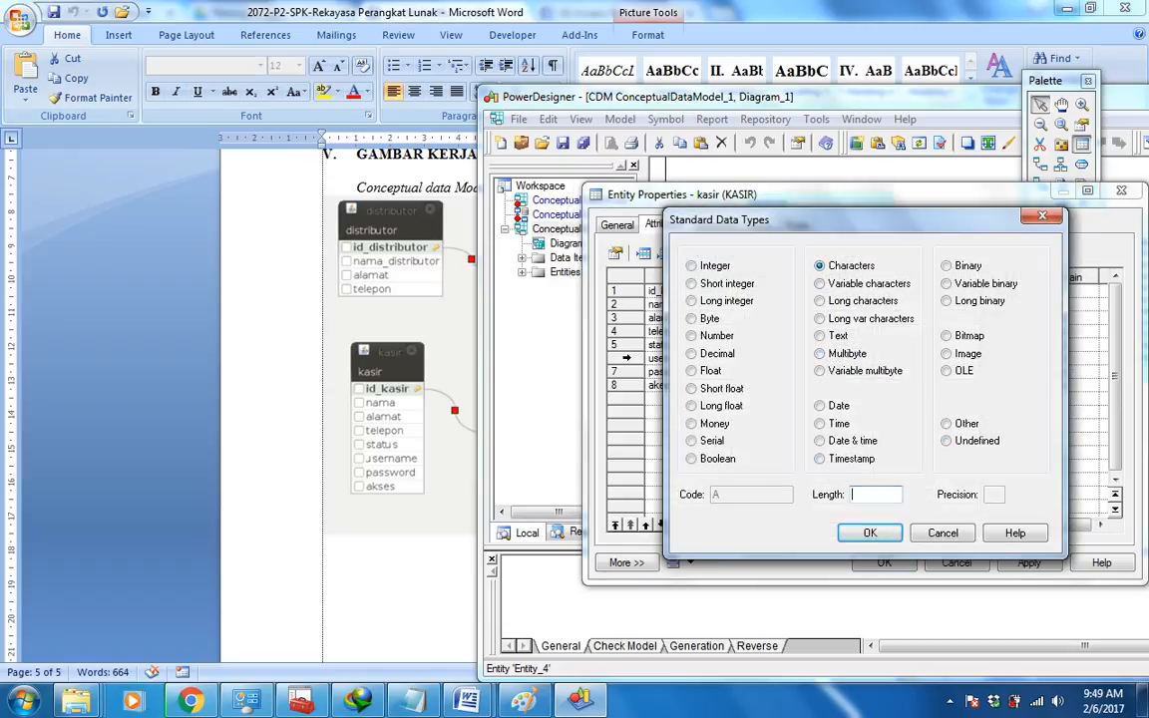
{"action": "type", "text": "100"}
{"action": "key", "text": "Return"}
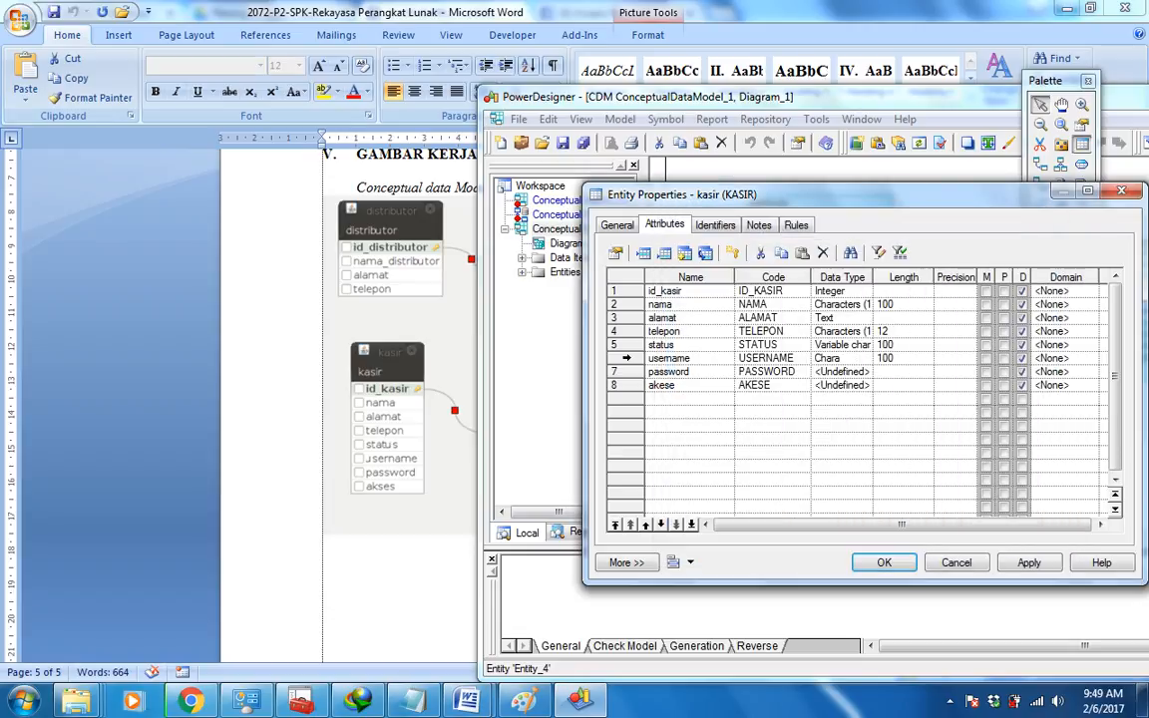
- Set the password attribute's data type to Variable characters with a length of 10
{"action": "left_click", "coordinate": [863, 372]}
{"action": "left_click", "coordinate": [865, 372]}
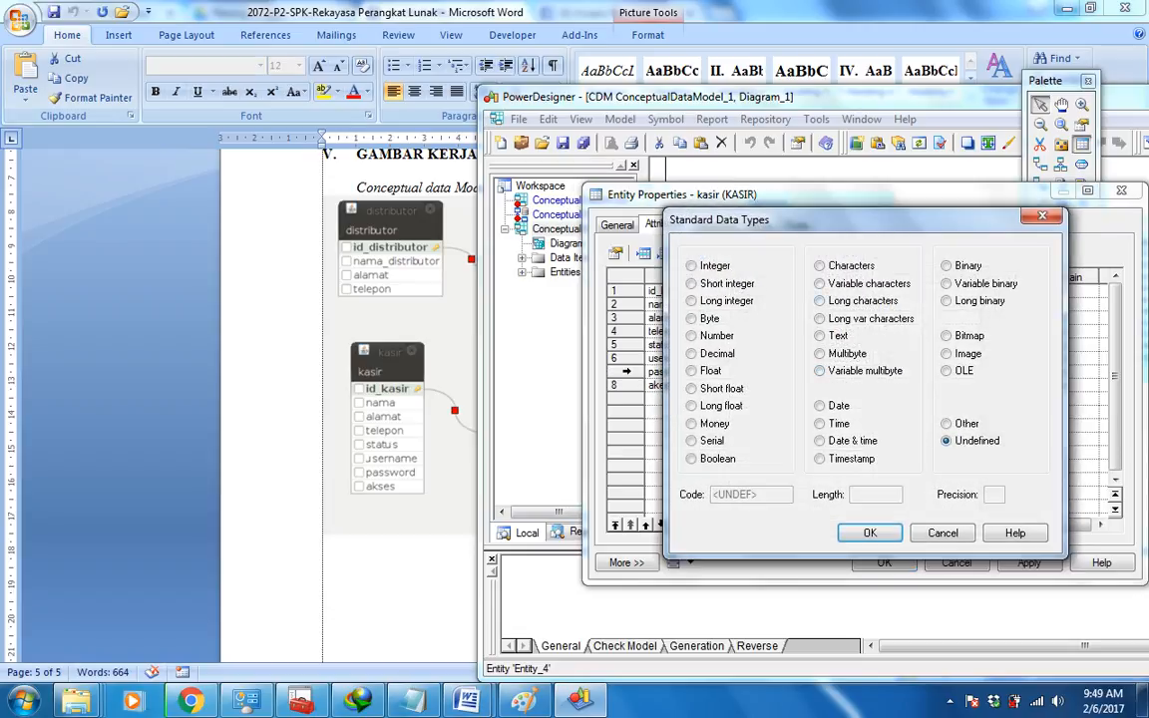
{"action": "left_click", "coordinate": [820, 284]}
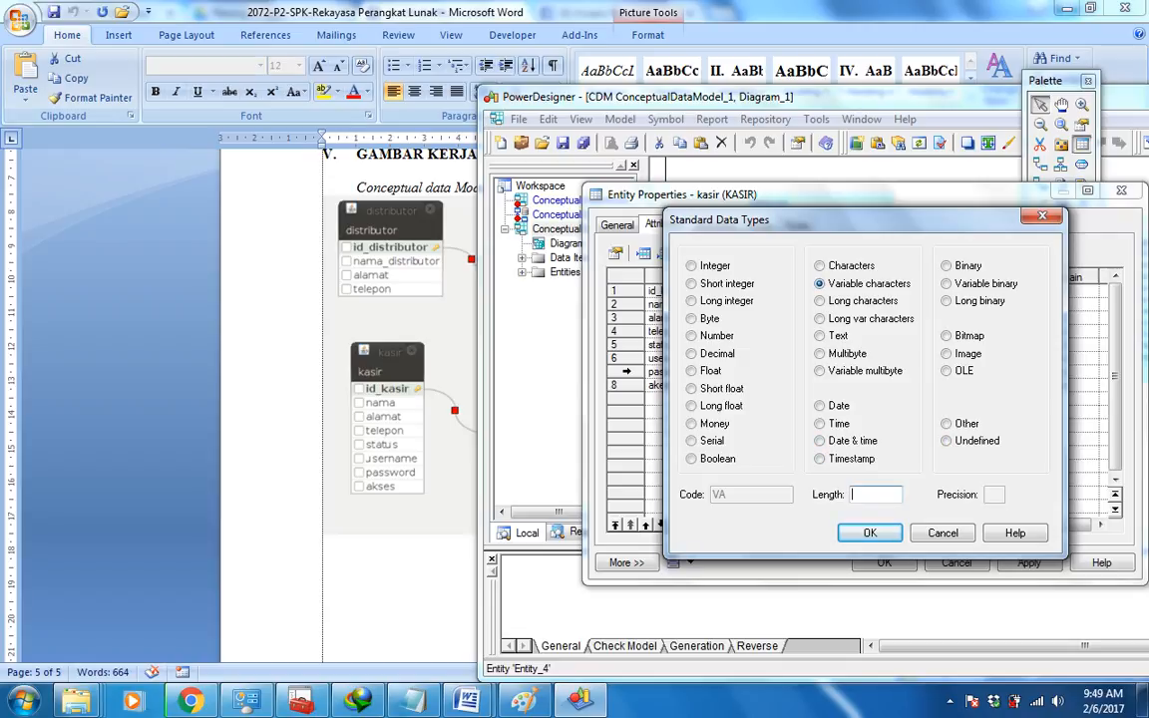
{"action": "key", "text": "Return"}
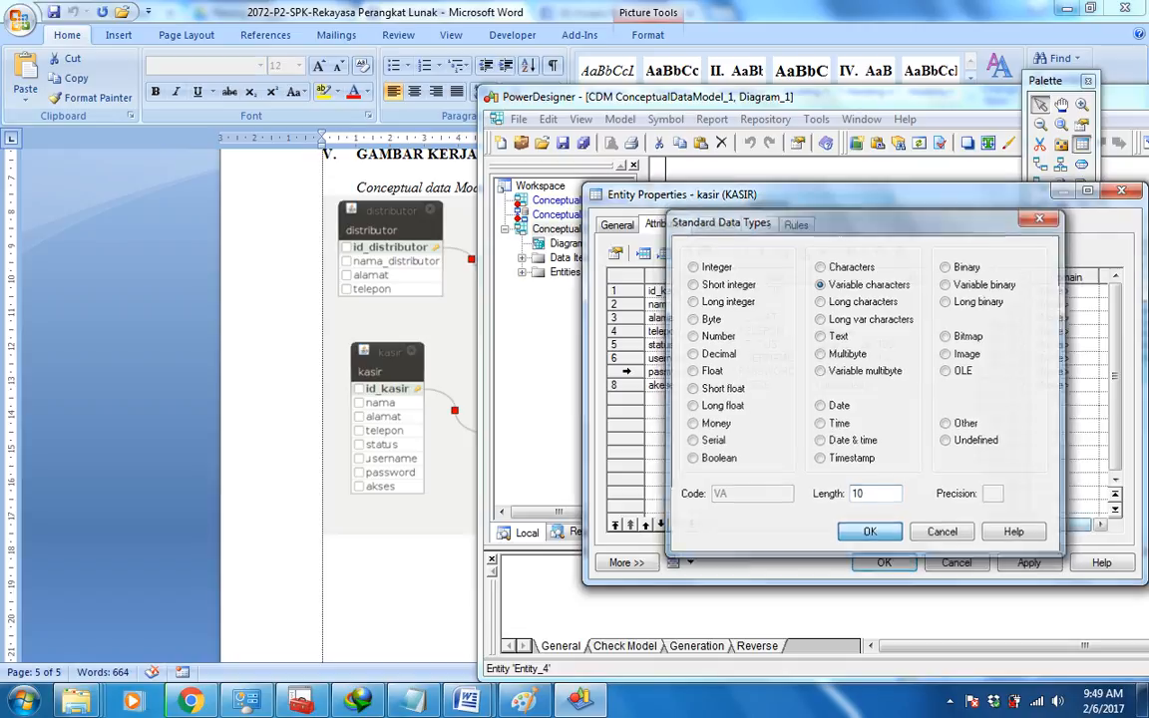
- Correct the name of the kasir entity's last attribute to akses
{"action": "left_click", "coordinate": [885, 385]}
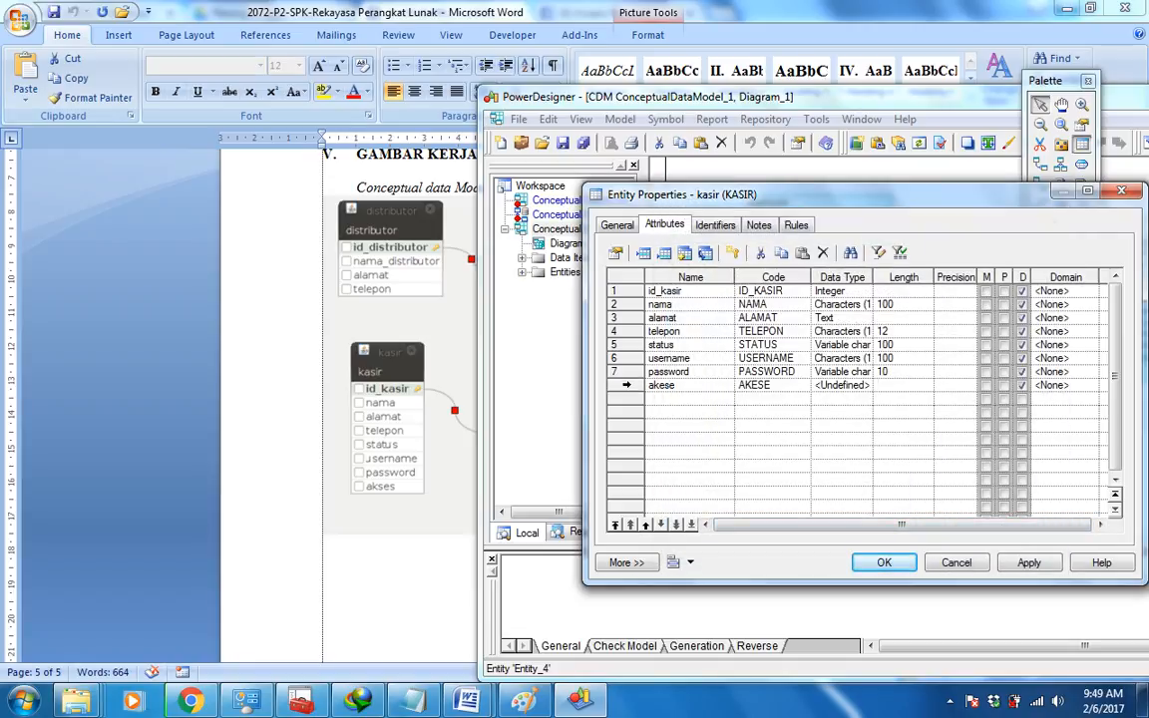
{"action": "left_click", "coordinate": [676, 385]}
{"action": "left_click", "coordinate": [678, 385]}
{"action": "double_click", "coordinate": [677, 385]}
{"action": "type", "text": "akses"}
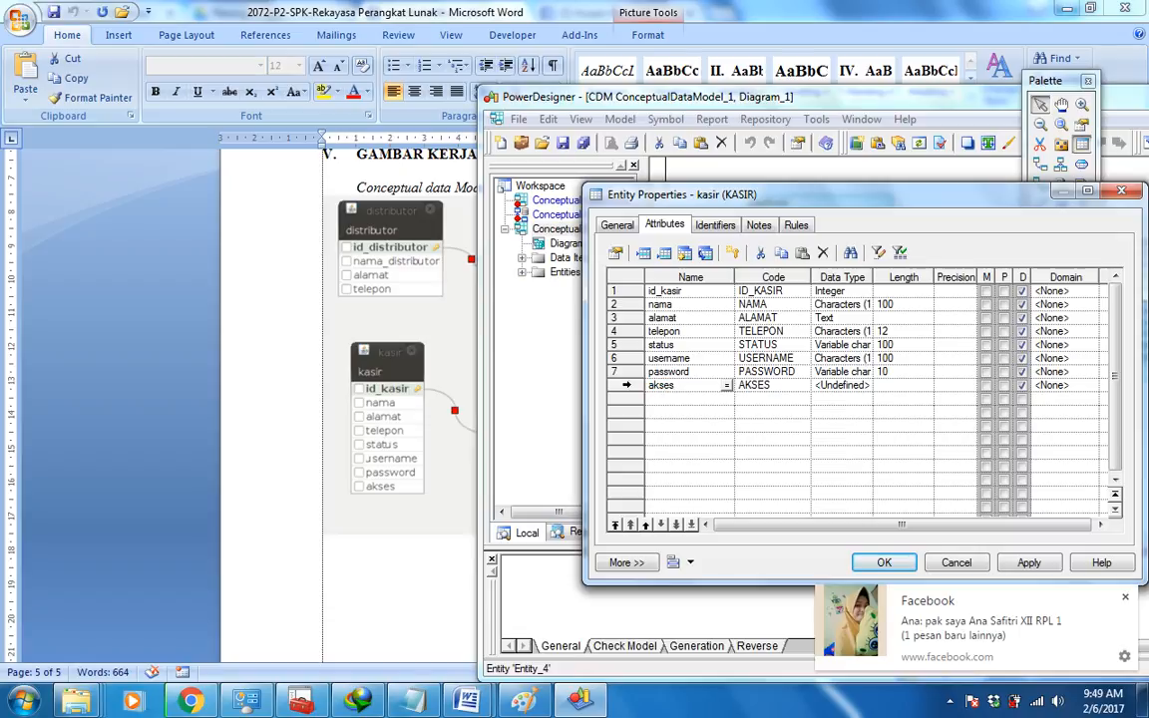
- Set the akses attribute's data type to Characters with a length of 10 and make id_kasir the mandatory primary identifier
{"action": "left_click", "coordinate": [840, 385]}
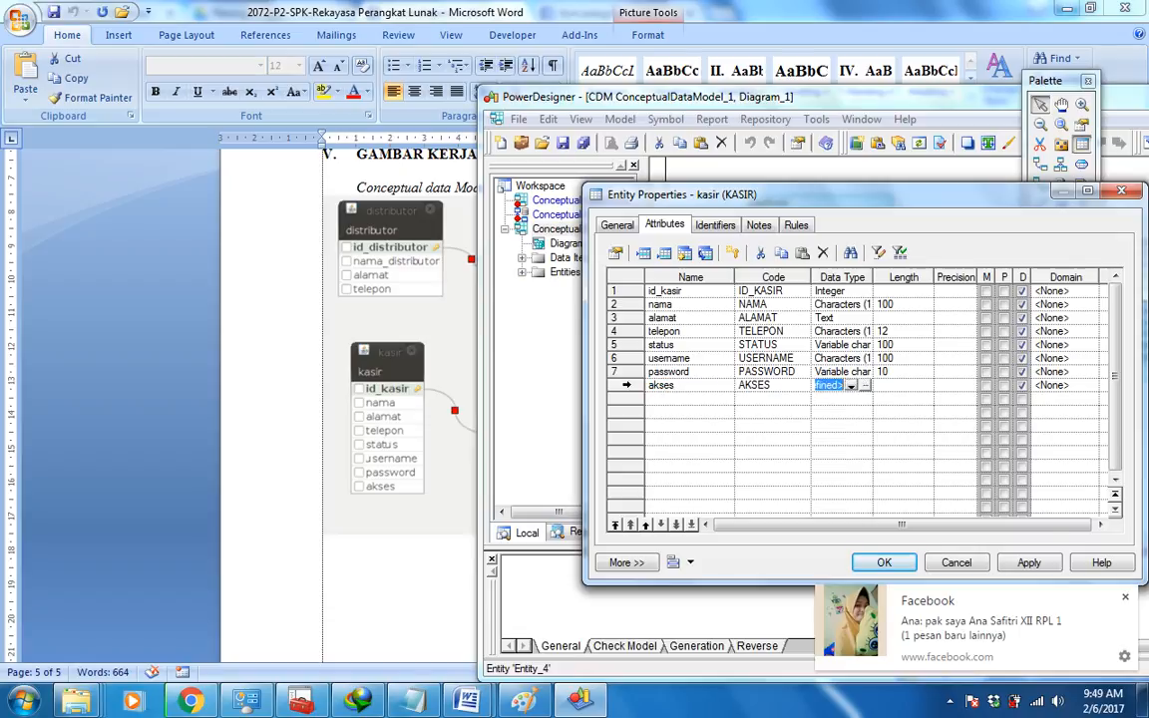
{"action": "left_click", "coordinate": [865, 385]}
{"action": "left_click", "coordinate": [819, 265]}
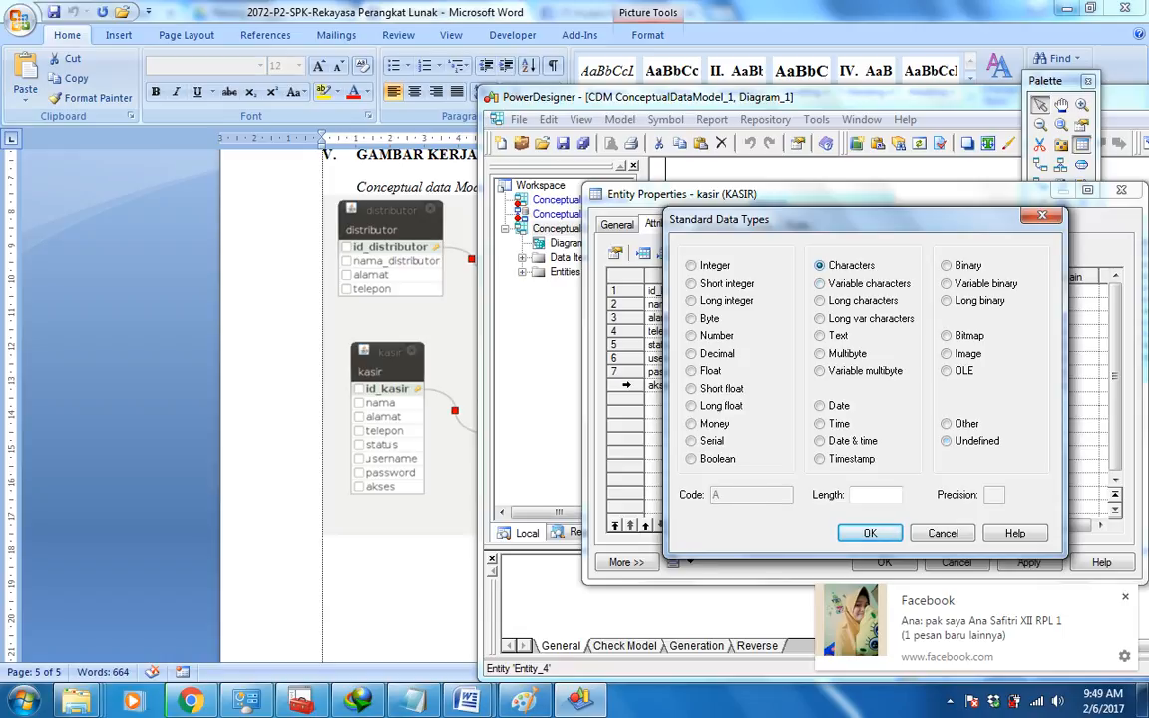
{"action": "type", "text": "10"}
{"action": "key", "text": "Return"}
{"action": "left_click", "coordinate": [1004, 290]}
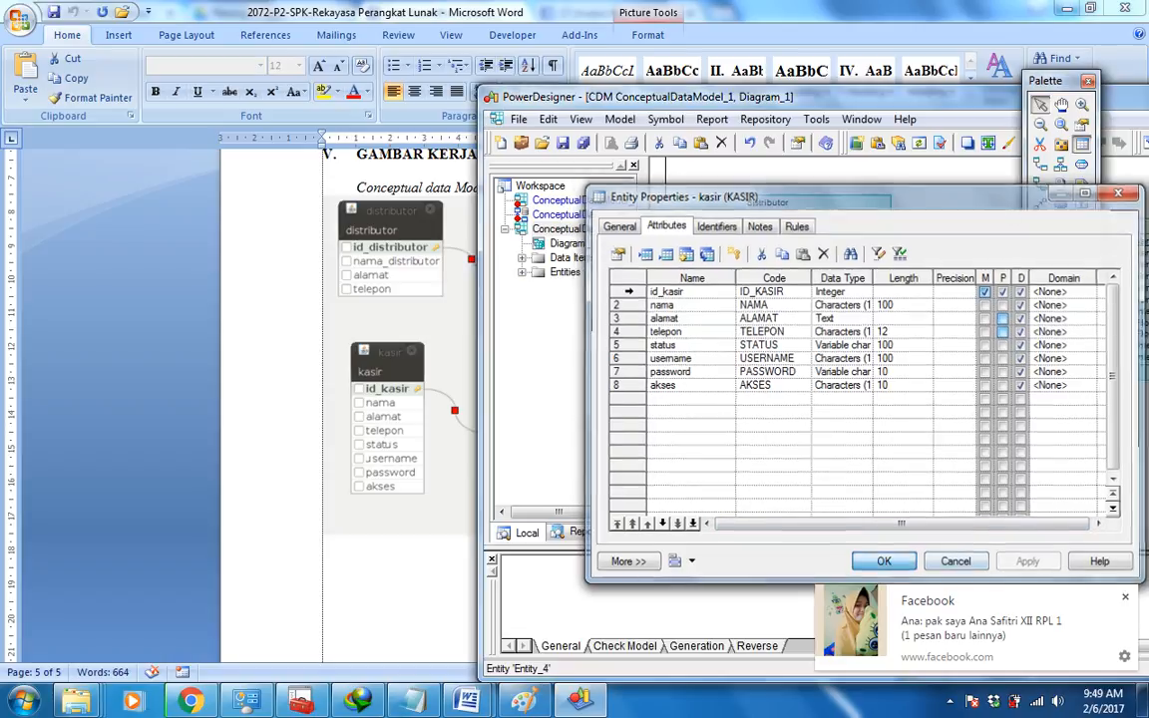
{"action": "left_click", "coordinate": [883, 561]}
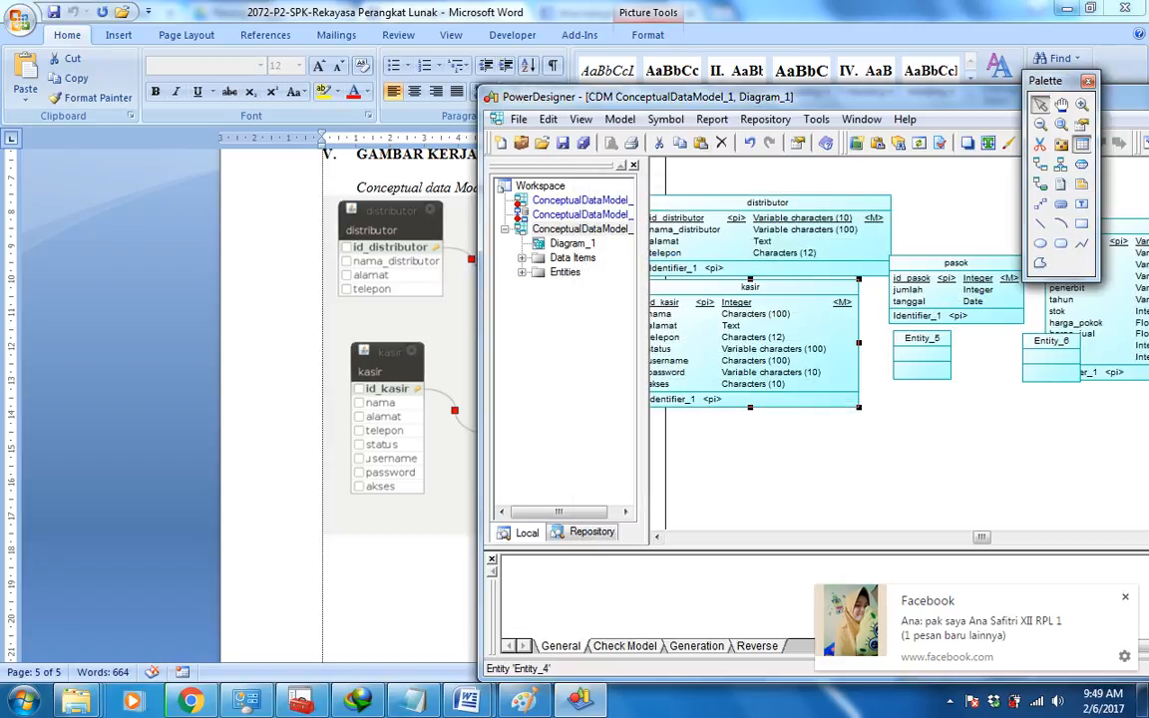
- Rename Entity_5 as penjualan
{"action": "left_click_drag", "start_coordinate": [648, 96], "coordinate": [809, 188]}
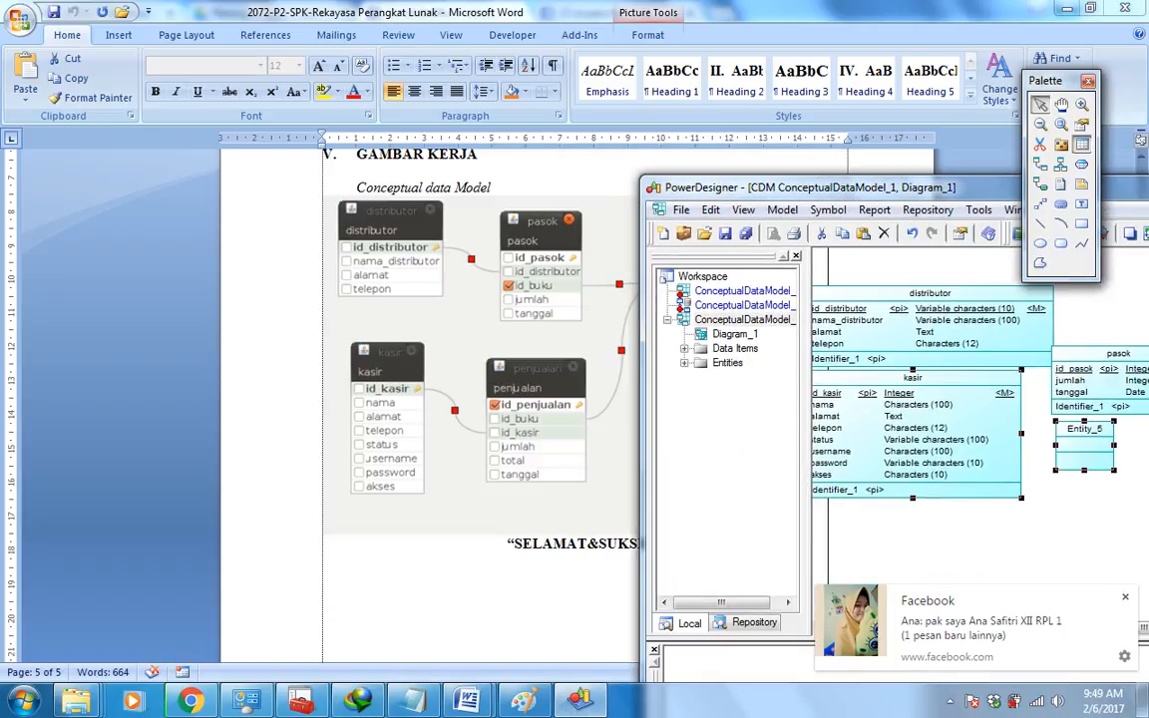
{"action": "double_click", "coordinate": [1081, 429]}
{"action": "left_click_drag", "start_coordinate": [758, 285], "coordinate": [843, 253]}
{"action": "type", "text": "penjualan"}
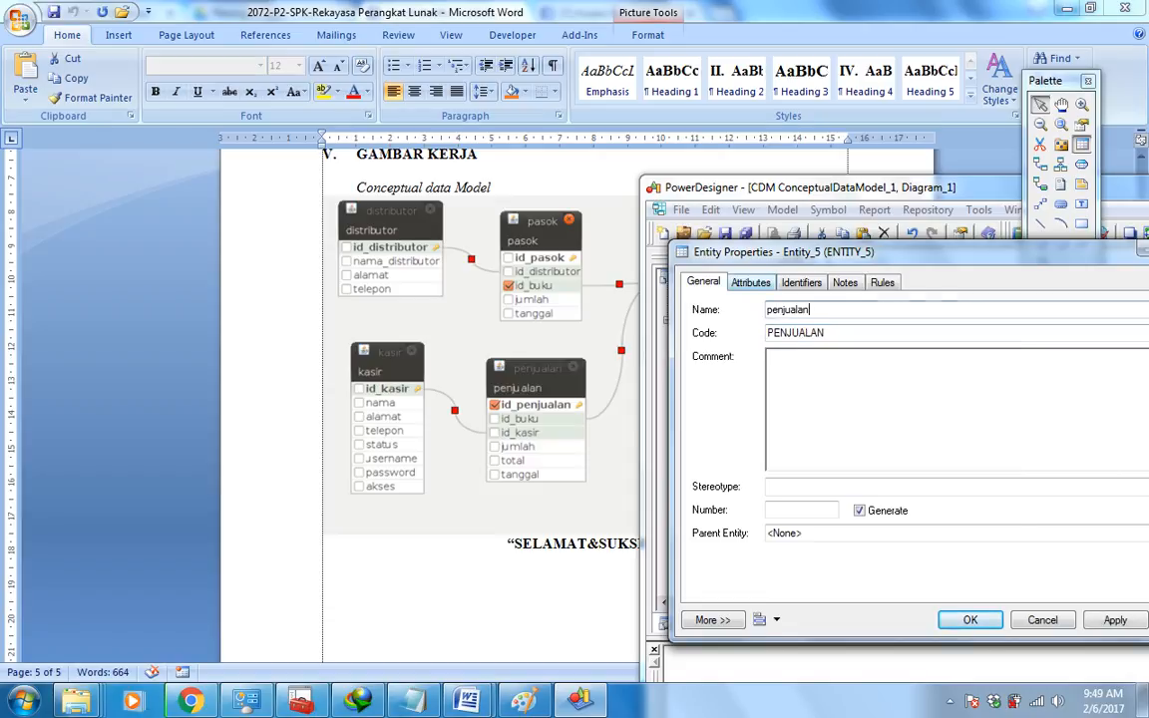
- Add the attributes id_penjualan and jumlah to the penjualan entity
{"action": "left_click", "coordinate": [750, 282]}
{"action": "left_click", "coordinate": [769, 348]}
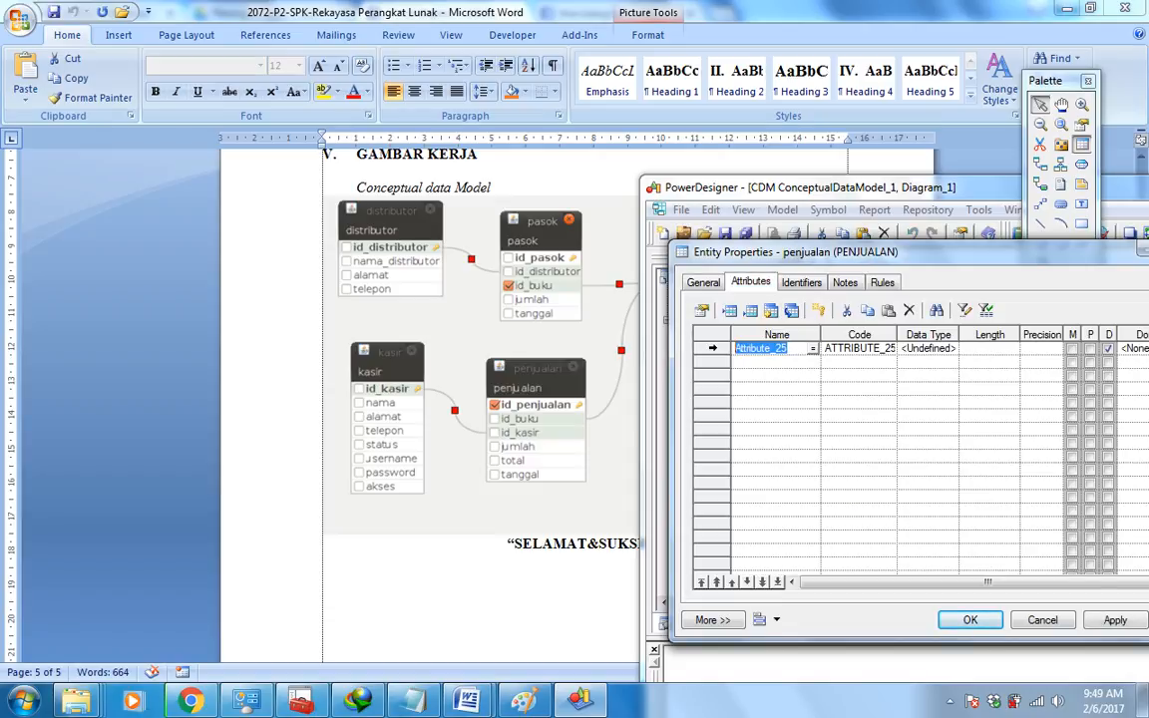
{"action": "type", "text": "id_k"}
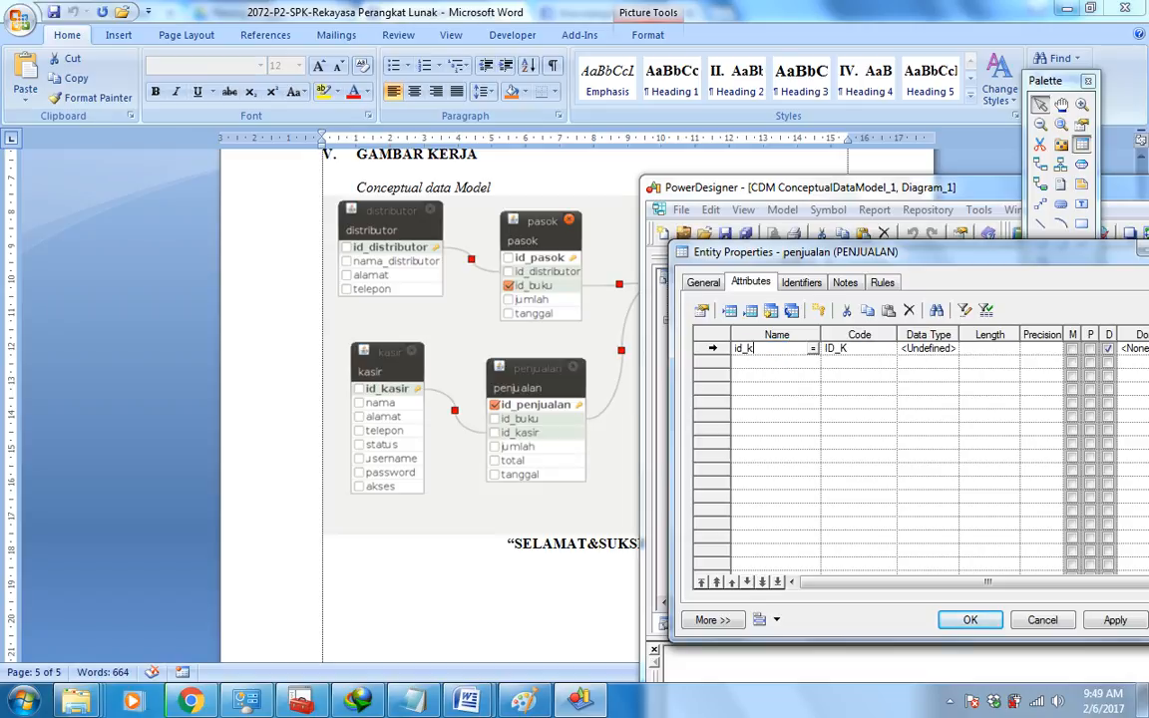
{"action": "key", "text": "BackSpace"}
{"action": "type", "text": "penjualan"}
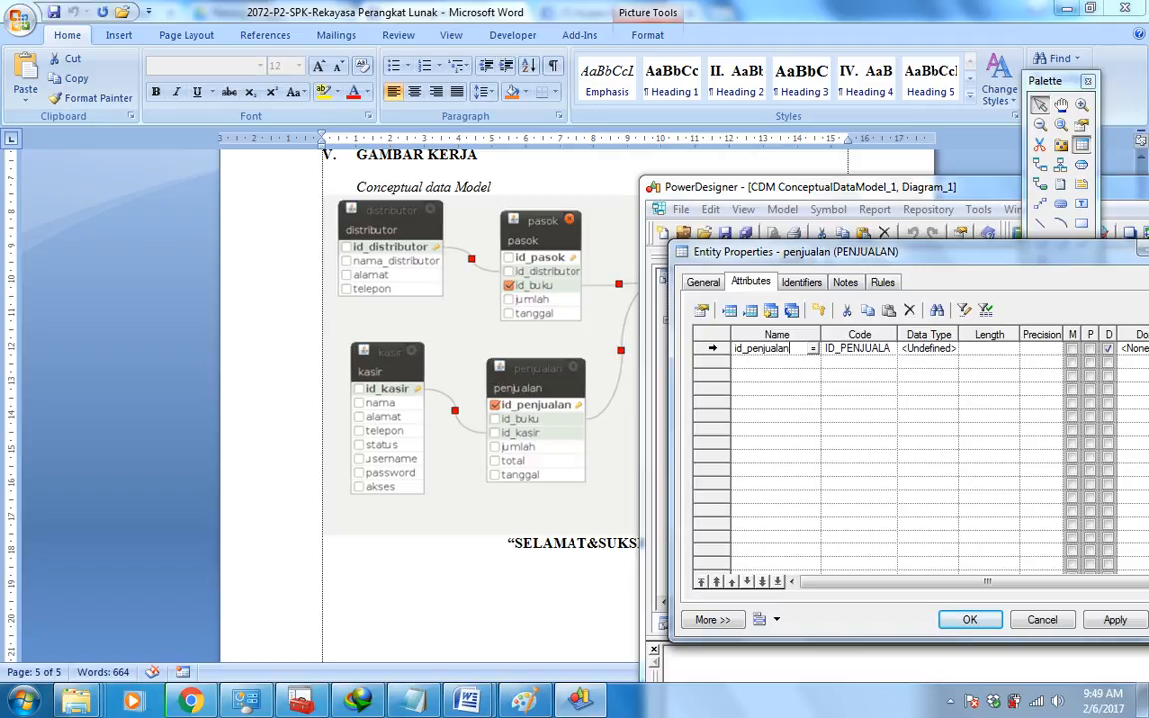
{"action": "left_click", "coordinate": [781, 361]}
{"action": "left_click", "coordinate": [781, 361]}
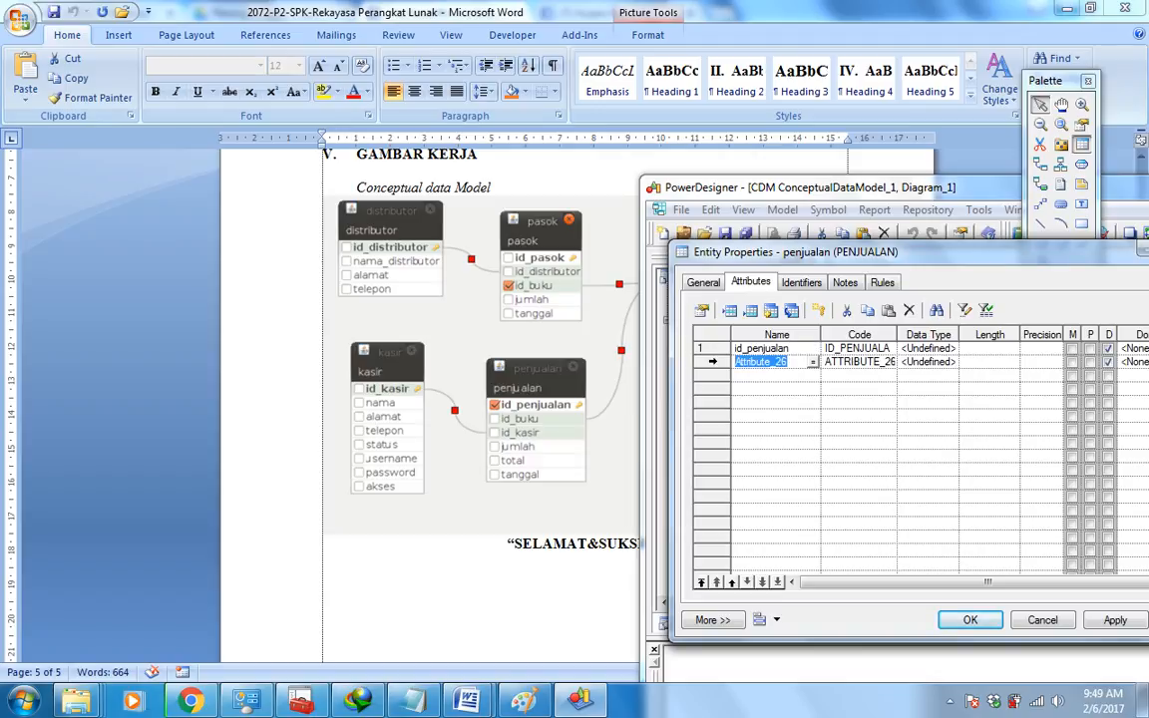
{"action": "type", "text": "jumlah"}
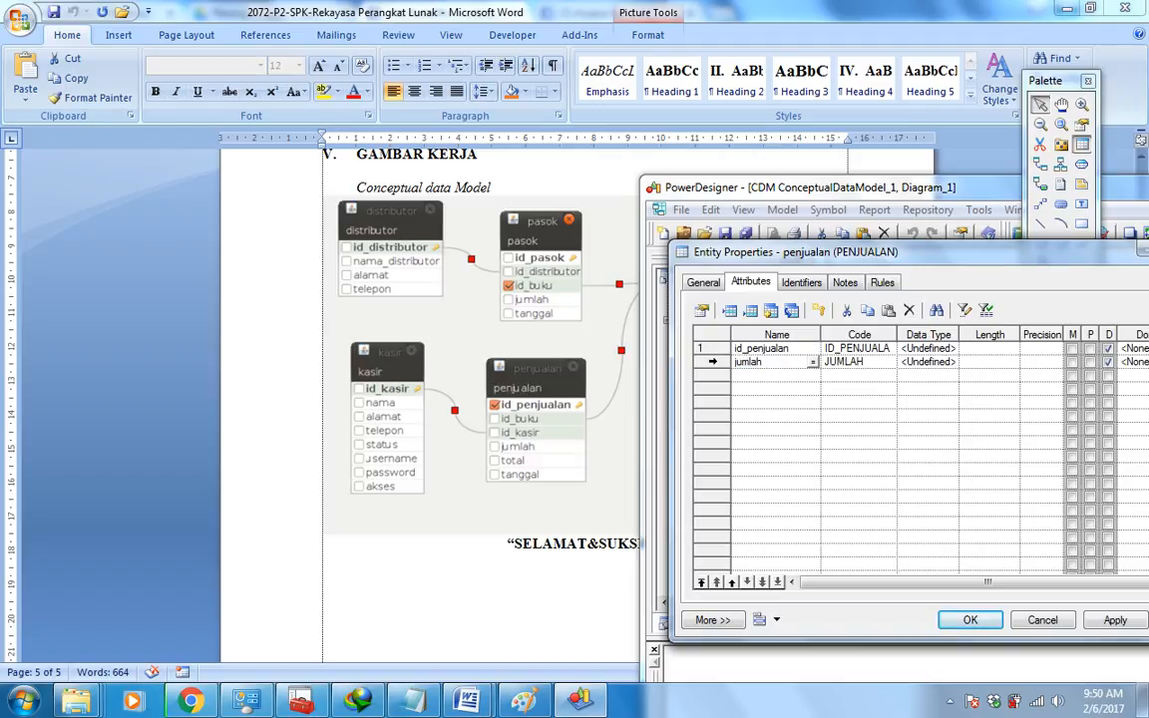
- Add the attributes total and tanggal to the penjualan entity and save its properties
{"action": "left_click", "coordinate": [764, 375]}
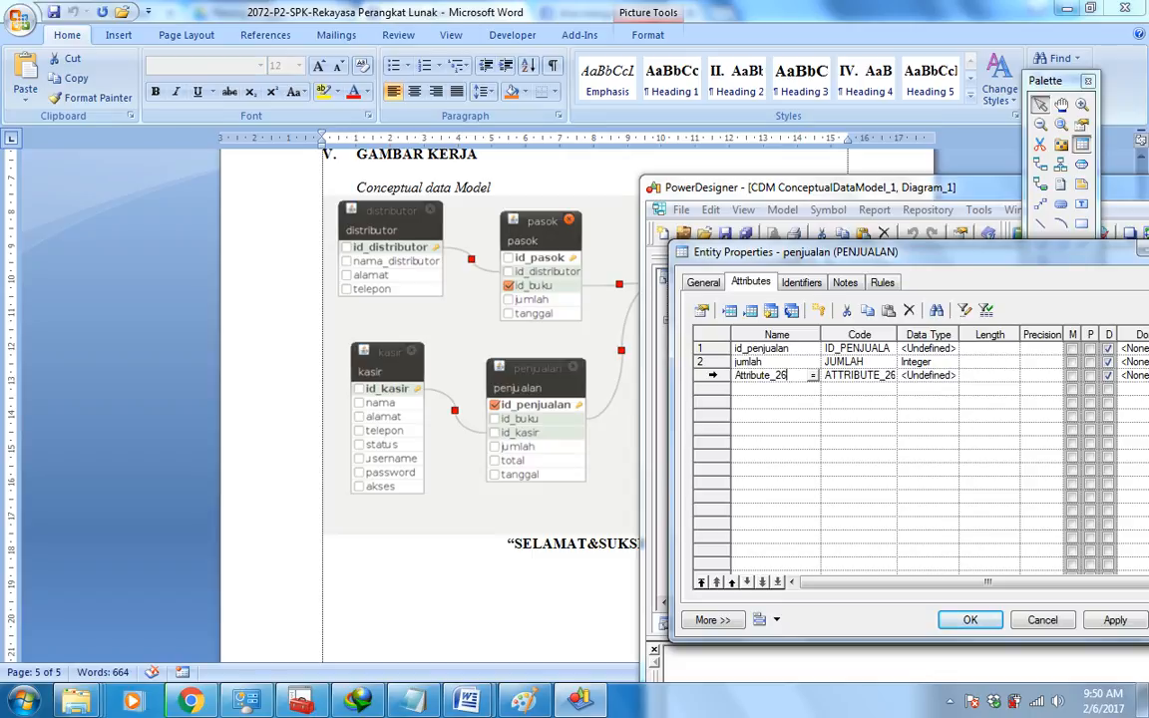
{"action": "left_click", "coordinate": [761, 375]}
{"action": "type", "text": "total"}
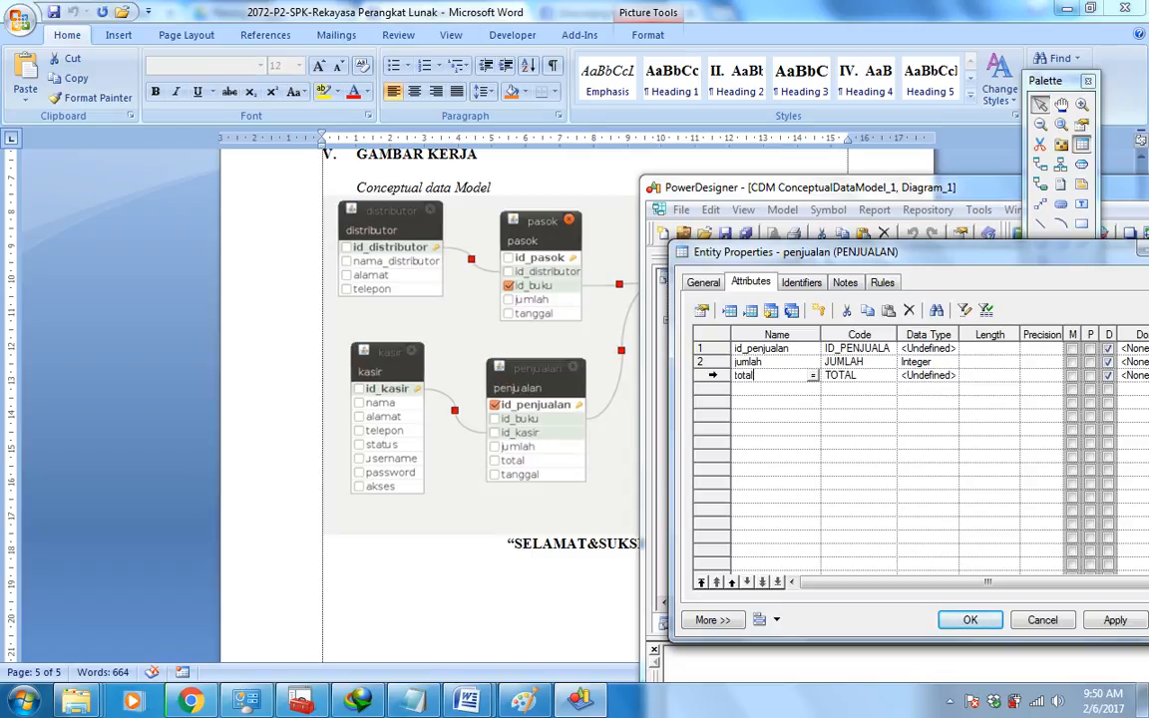
{"action": "left_click", "coordinate": [750, 388]}
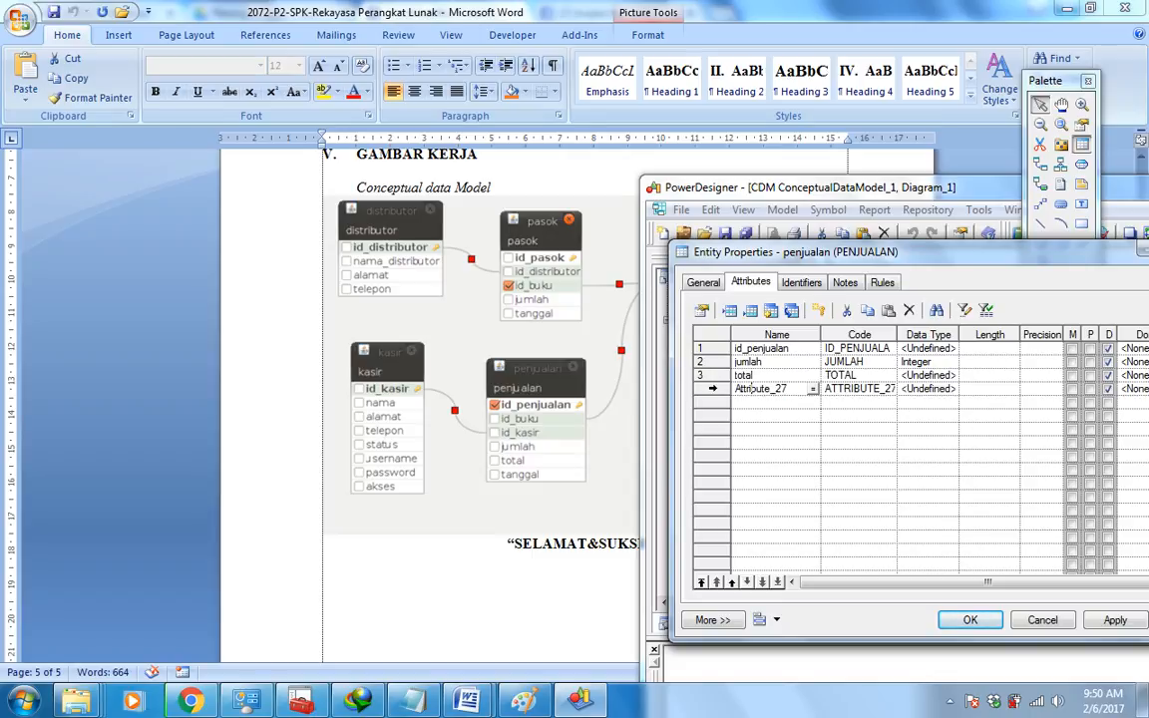
{"action": "left_click", "coordinate": [761, 389]}
{"action": "type", "text": "tanggal"}
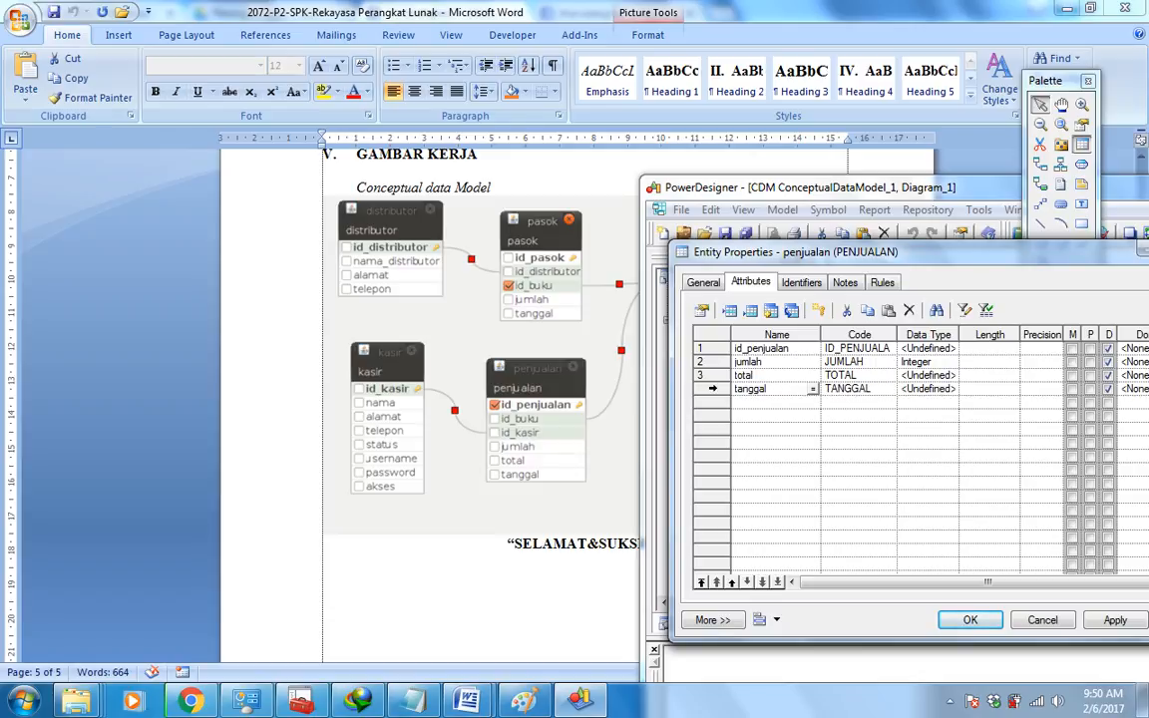
{"action": "left_click_drag", "start_coordinate": [947, 251], "coordinate": [537, 211]}
{"action": "key", "text": "Return"}
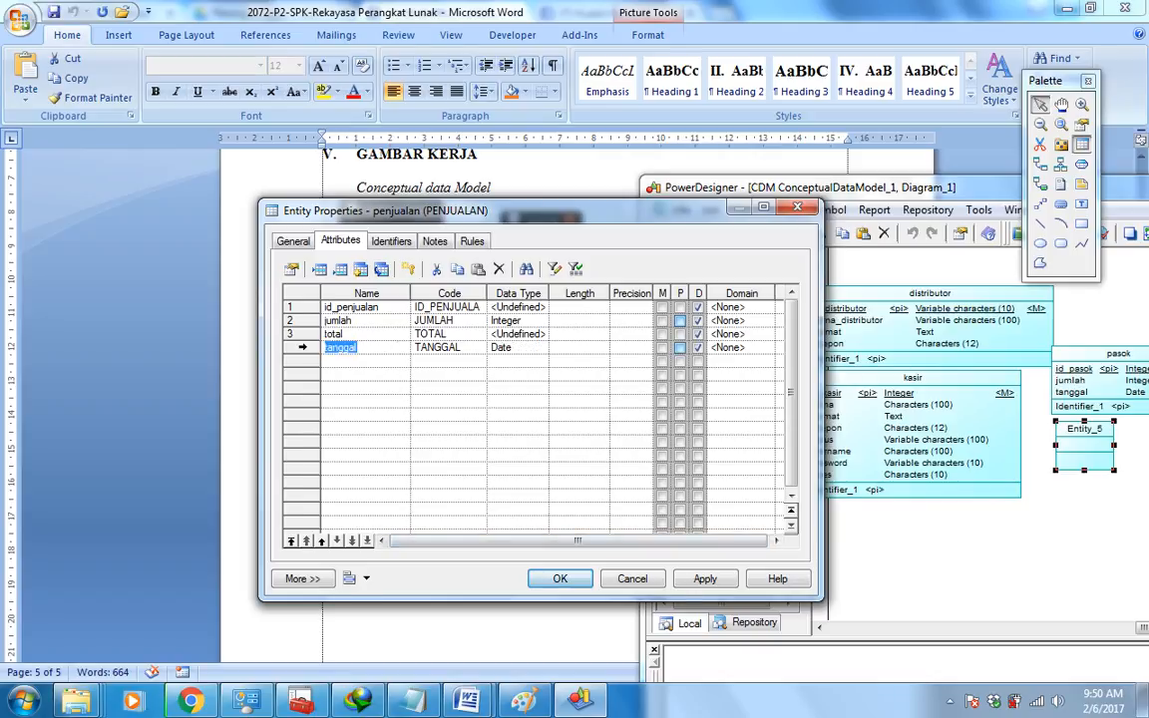
{"action": "key", "text": "Return"}
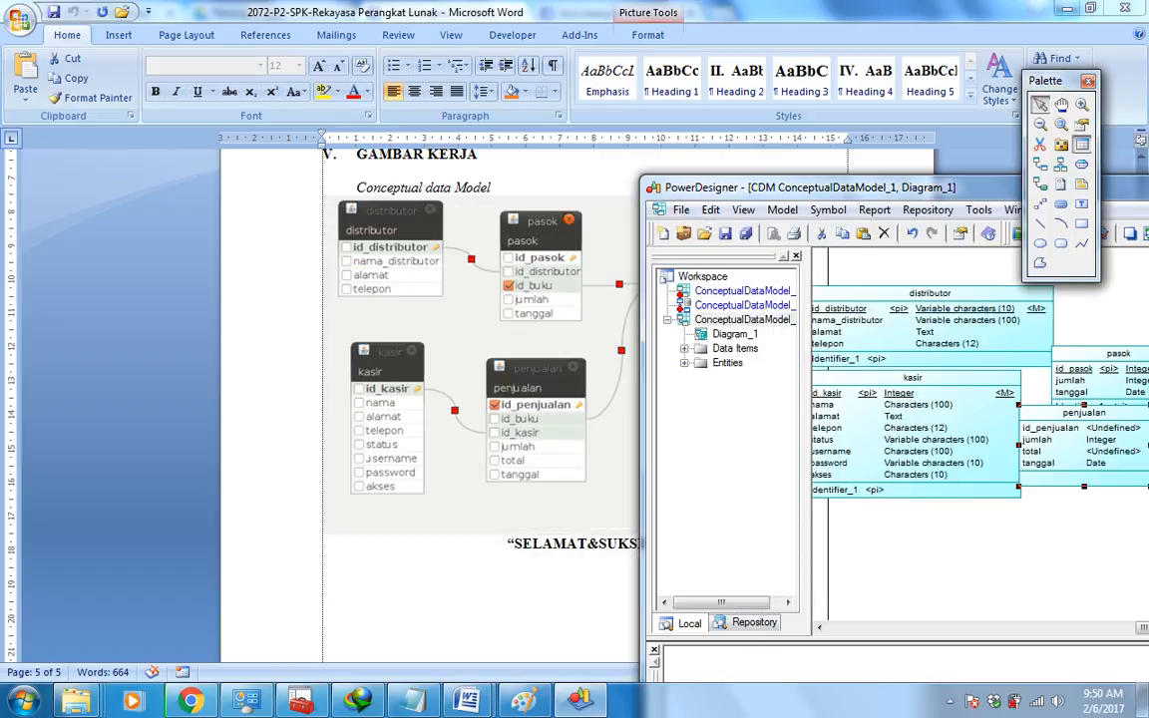
- Set the id_penjualan attribute's data type to Integer and make it the penjualan entity's mandatory primary identifier
{"action": "double_click", "coordinate": [1082, 413]}
{"action": "left_click", "coordinate": [656, 306]}
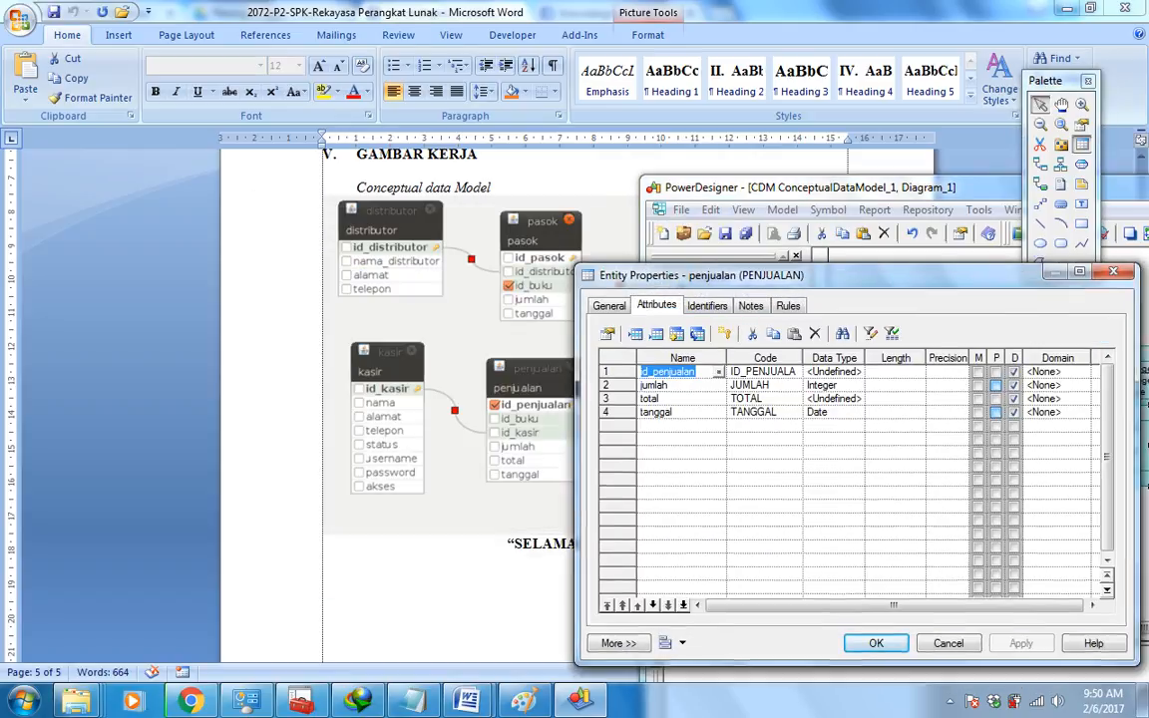
{"action": "left_click_drag", "start_coordinate": [758, 274], "coordinate": [796, 199]}
{"action": "left_click", "coordinate": [865, 296]}
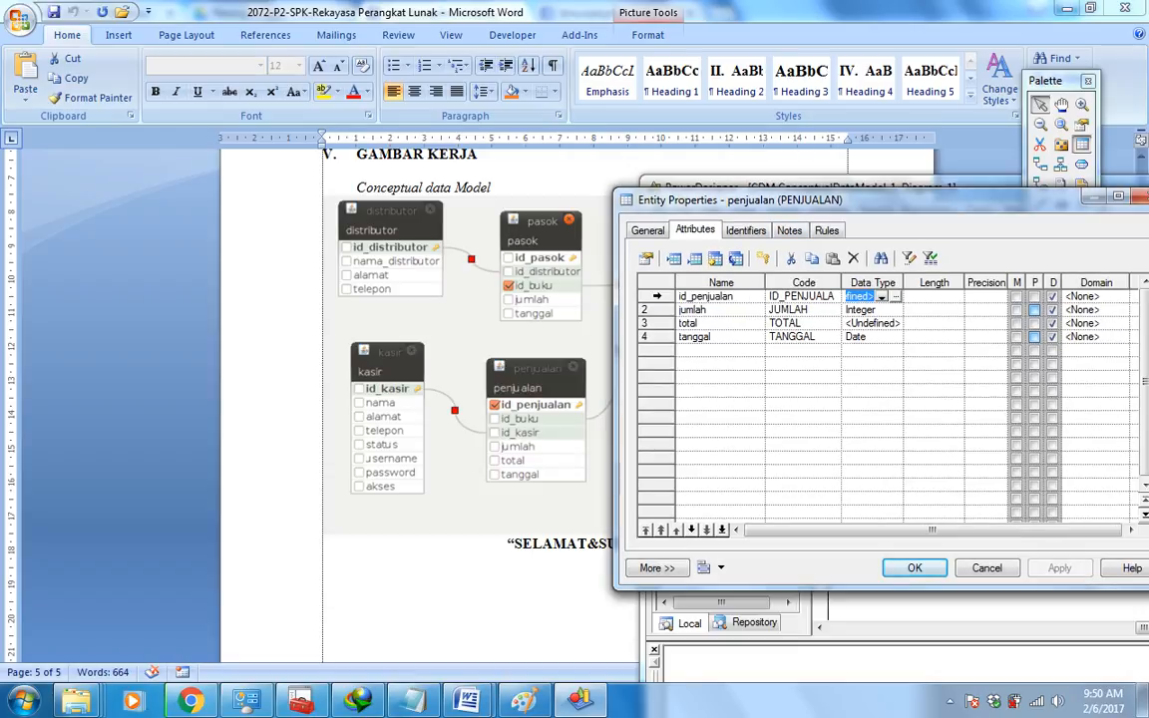
{"action": "left_click", "coordinate": [896, 296]}
{"action": "left_click", "coordinate": [721, 271]}
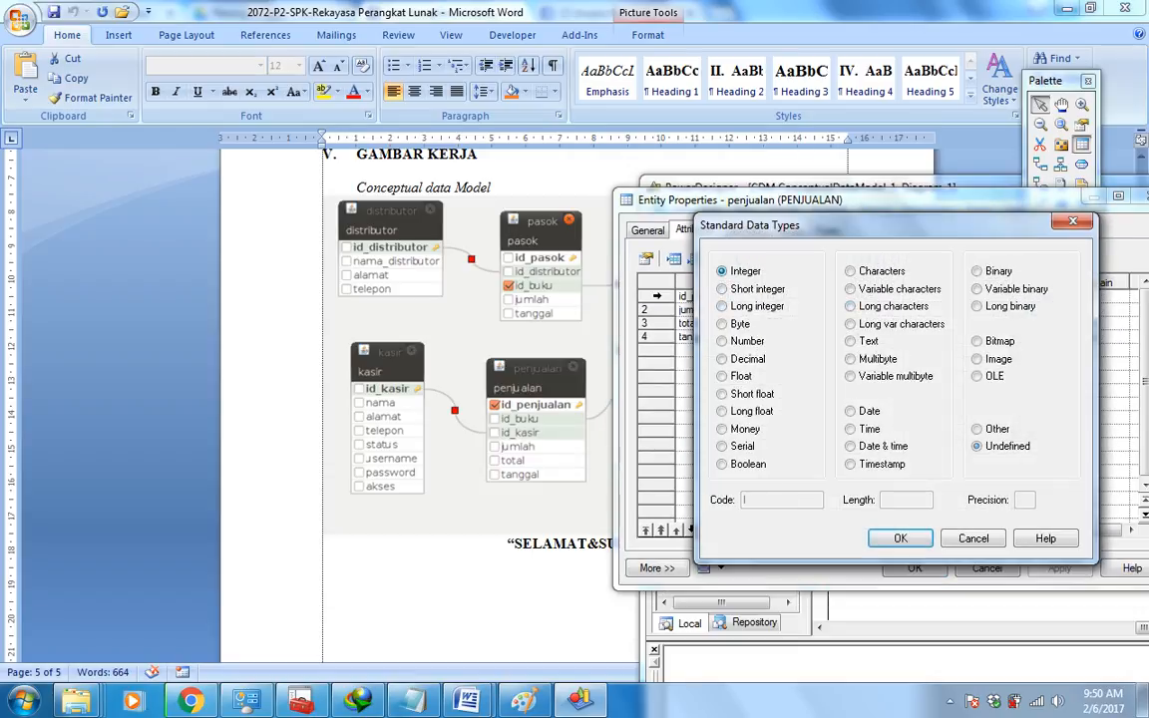
{"action": "key", "text": "Return"}
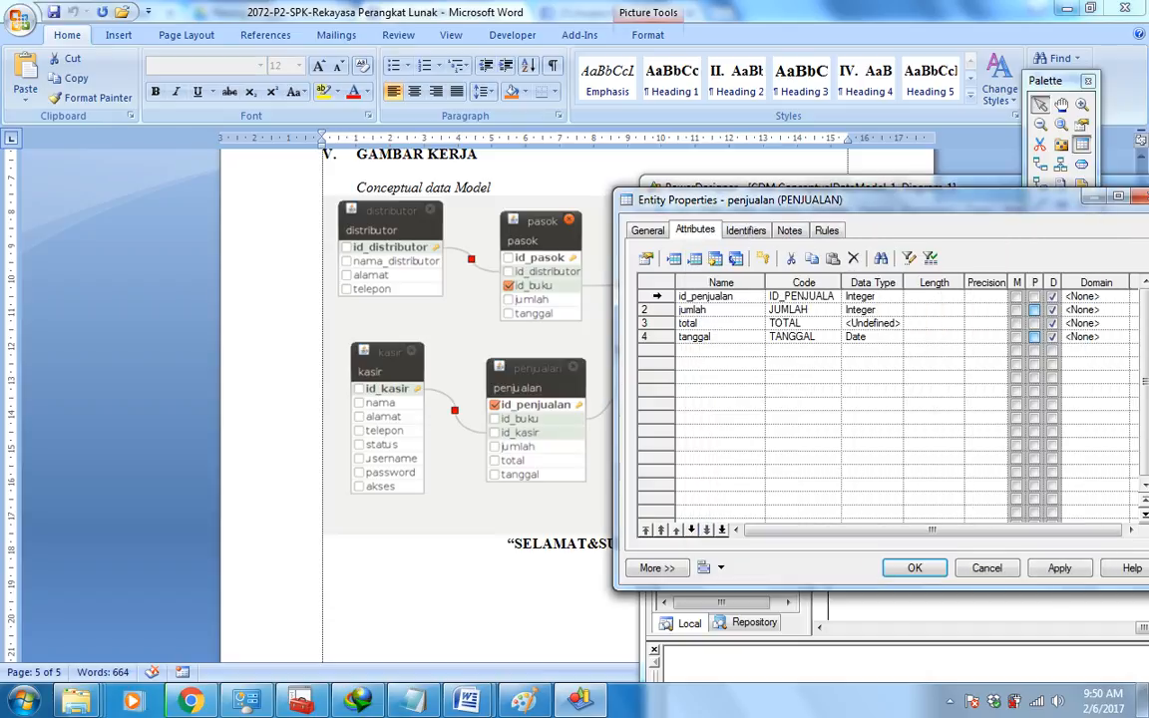
{"action": "left_click", "coordinate": [1017, 296]}
- Set the total attribute's data type to Integer and save the penjualan entity's properties
{"action": "left_click", "coordinate": [868, 323]}
{"action": "left_click", "coordinate": [895, 323]}
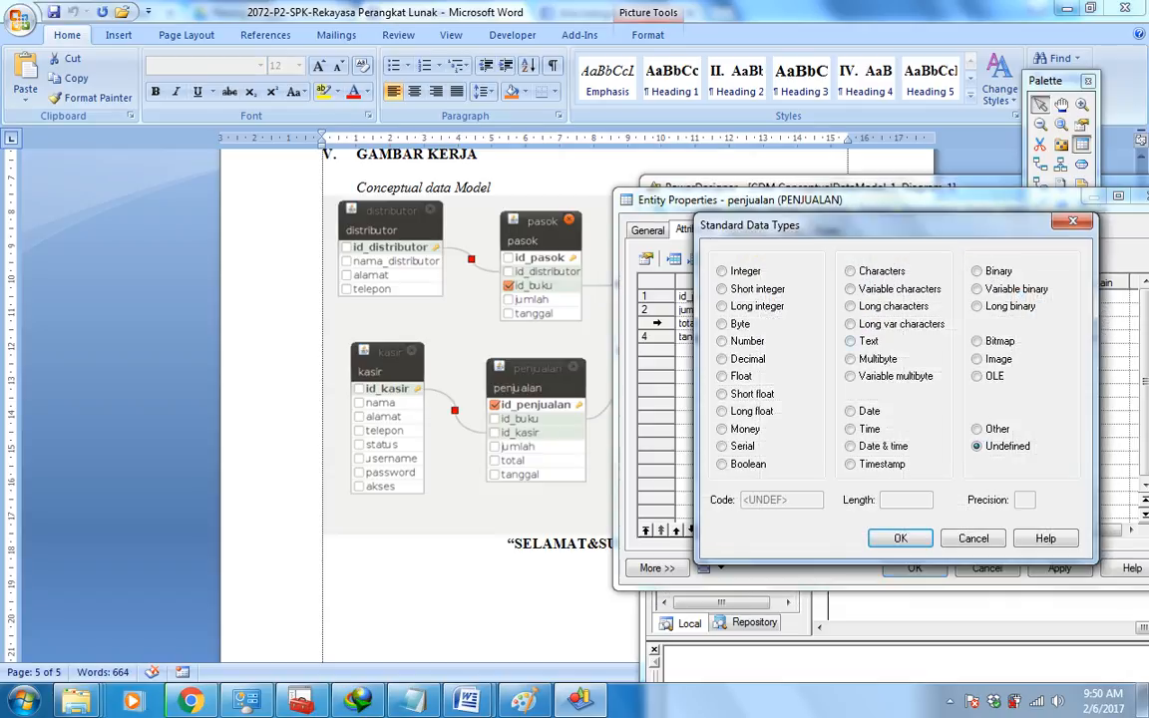
{"action": "left_click", "coordinate": [721, 270]}
{"action": "key", "text": "Return"}
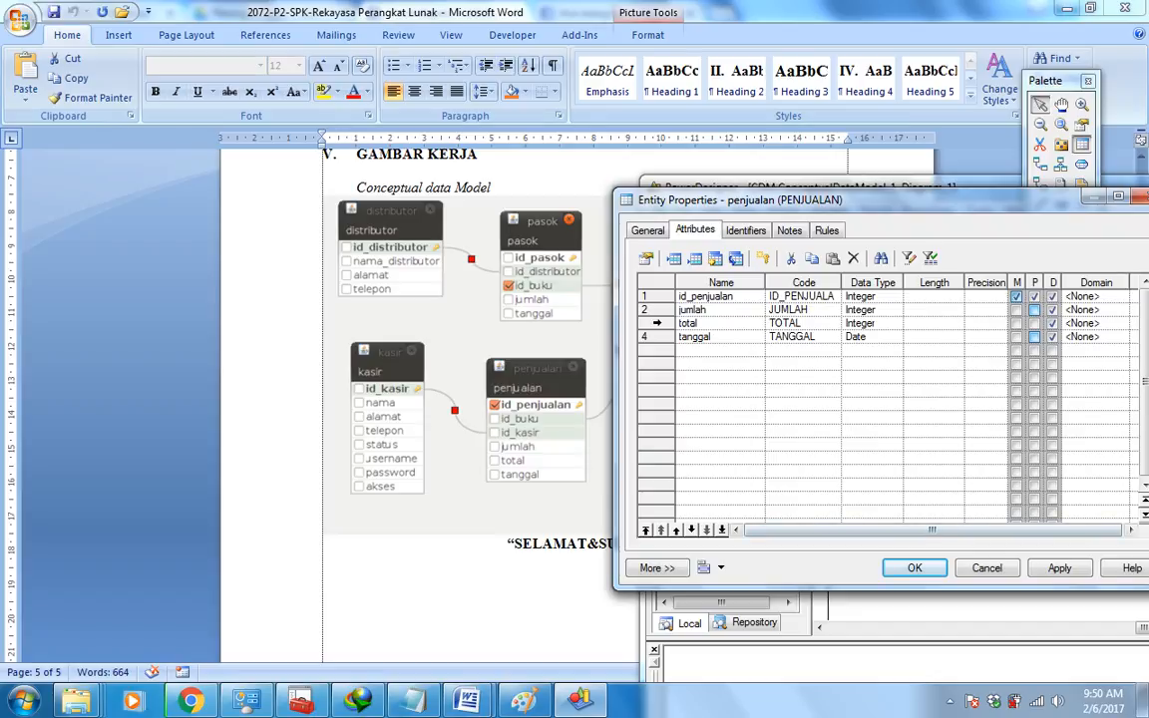
{"action": "key", "text": "Return"}
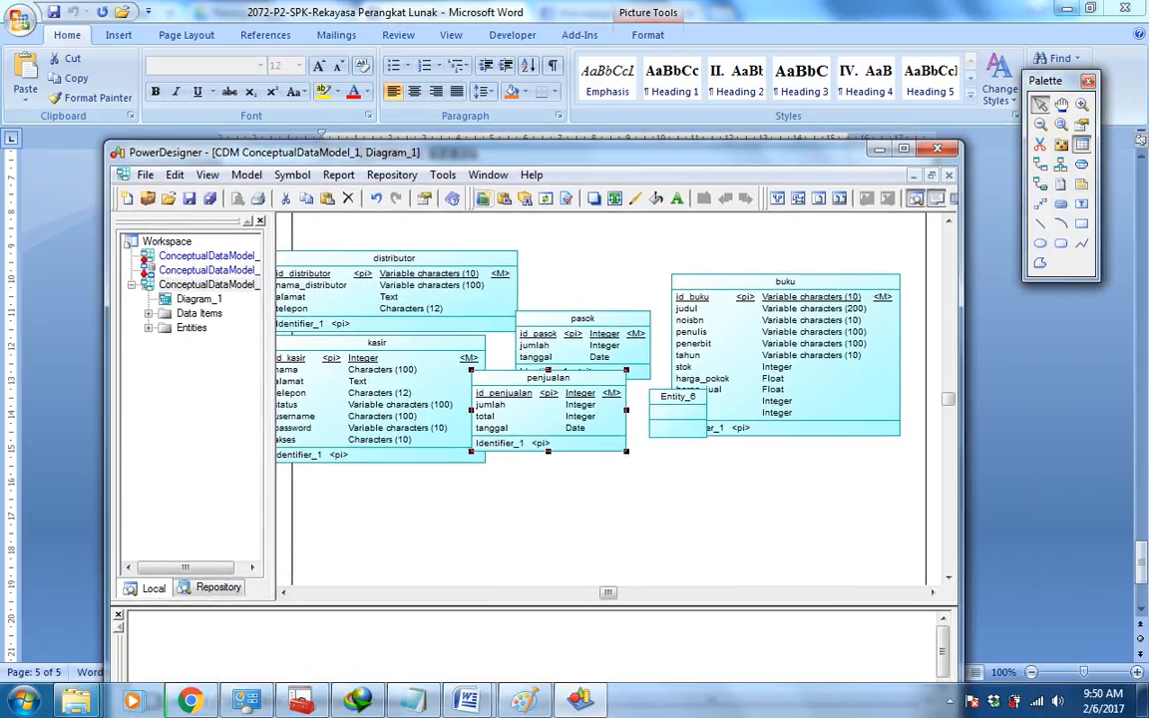
- Delete the unused Entity_6 from the model
{"action": "left_click", "coordinate": [677, 411]}
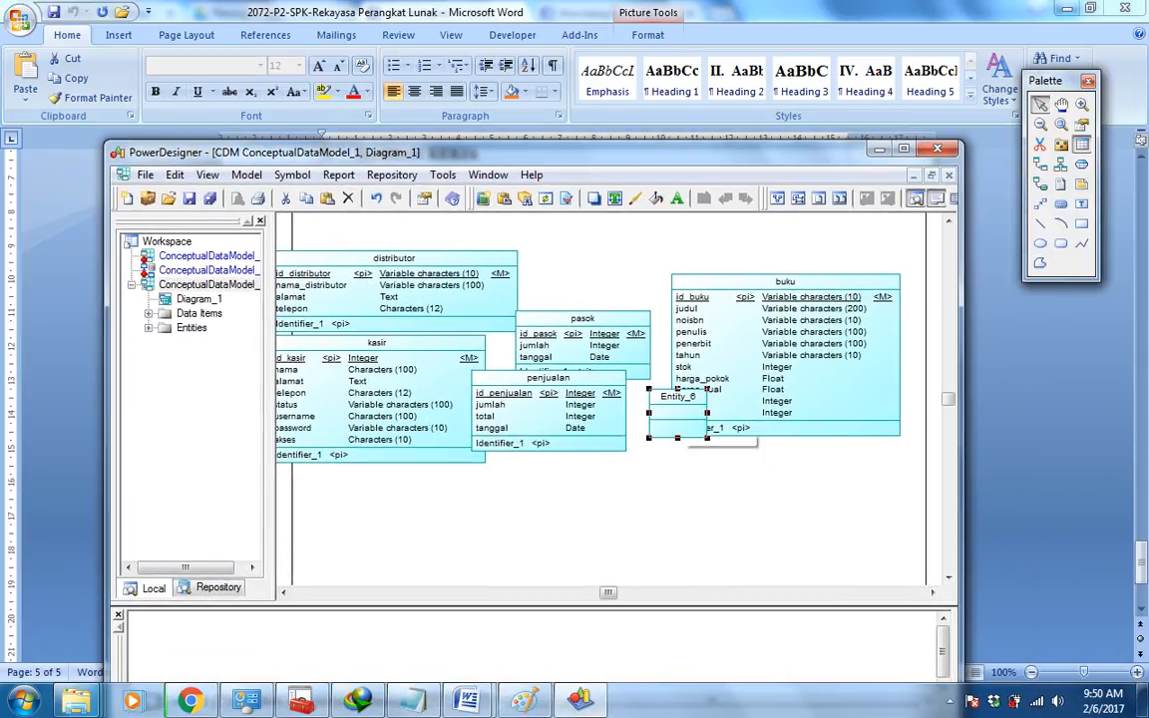
{"action": "key", "text": "Delete"}
{"action": "key", "text": "Return"}
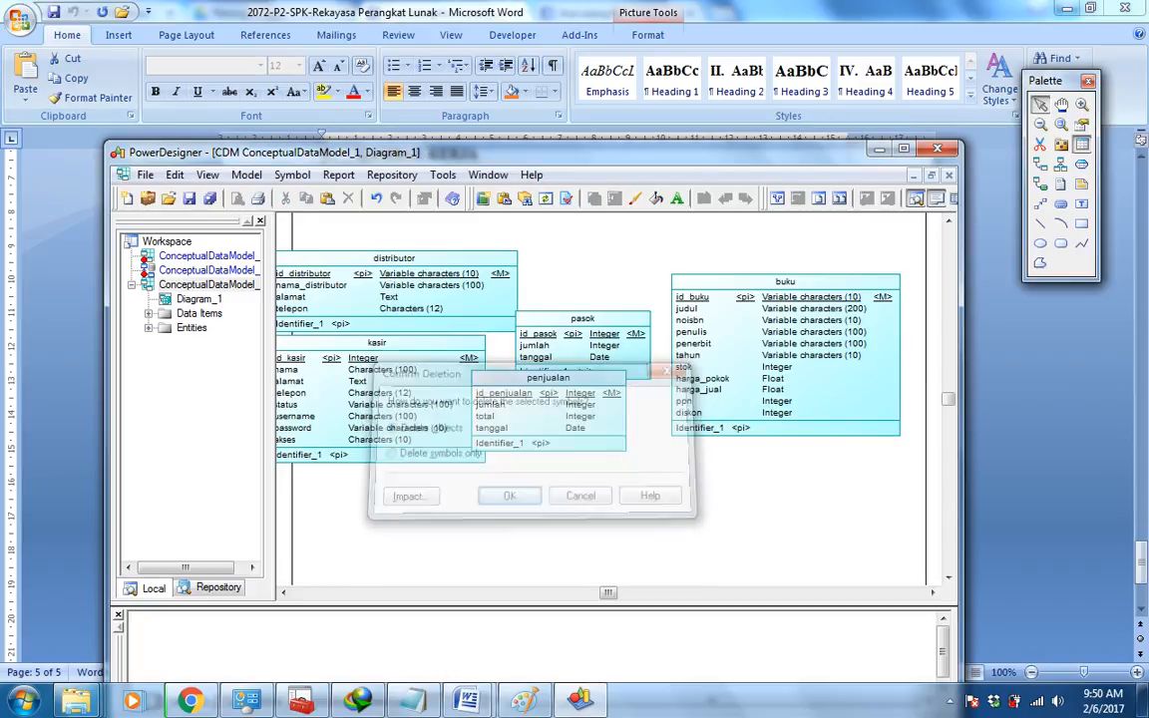
- Spread the buku, kasir, penjualan, pasok and distributor entities apart on the diagram so that none overlap
{"action": "left_click_drag", "start_coordinate": [785, 282], "coordinate": [837, 228]}
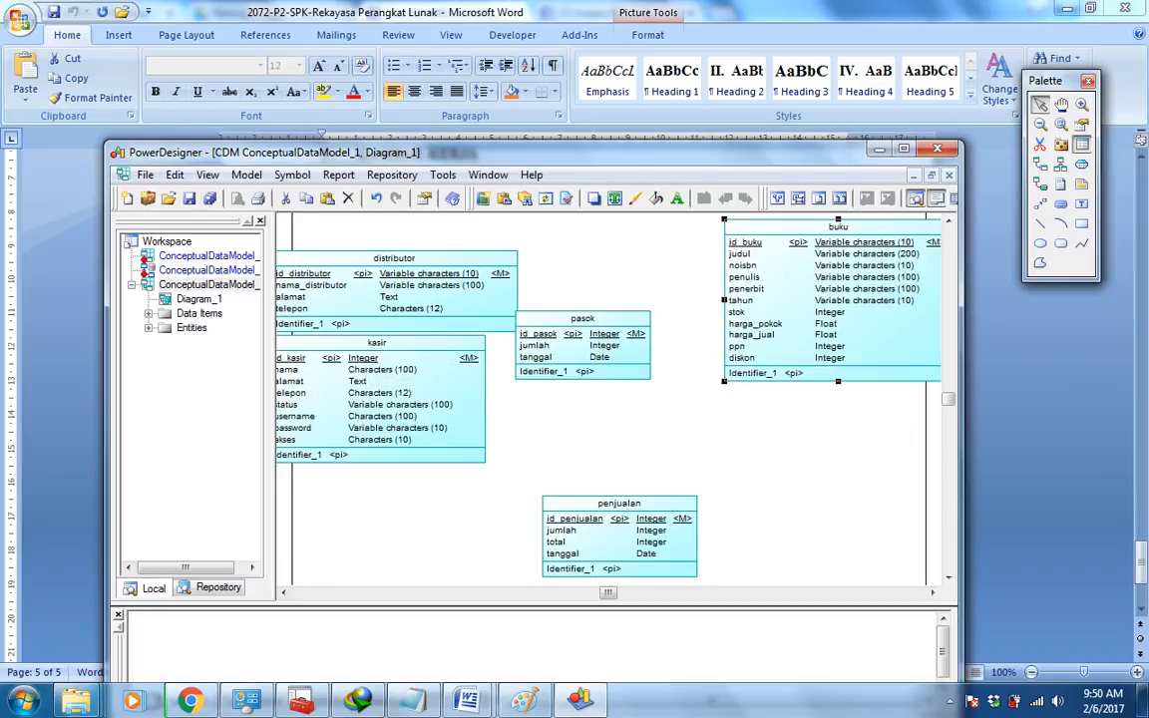
{"action": "left_click_drag", "start_coordinate": [377, 342], "coordinate": [383, 412]}
{"action": "left_click_drag", "start_coordinate": [618, 503], "coordinate": [721, 500]}
{"action": "left_click_drag", "start_coordinate": [583, 319], "coordinate": [636, 333]}
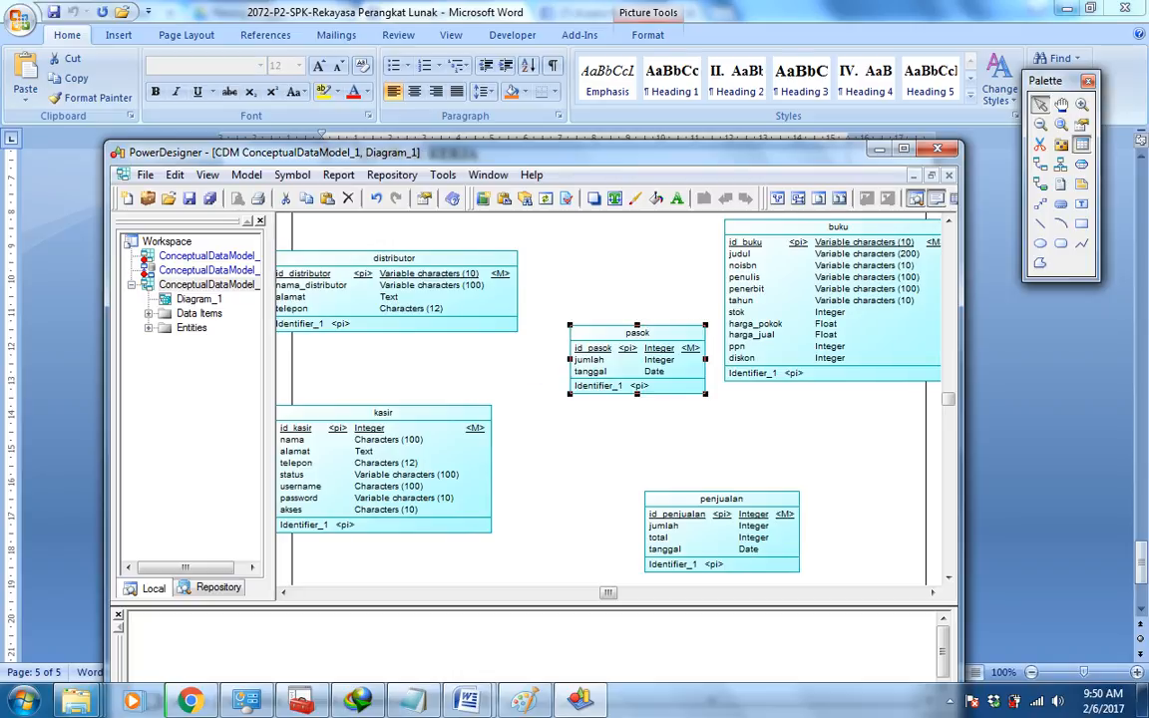
{"action": "left_click_drag", "start_coordinate": [394, 258], "coordinate": [419, 241]}
{"action": "left_click_drag", "start_coordinate": [419, 151], "coordinate": [421, 62]}
{"action": "left_click_drag", "start_coordinate": [639, 249], "coordinate": [604, 264]}
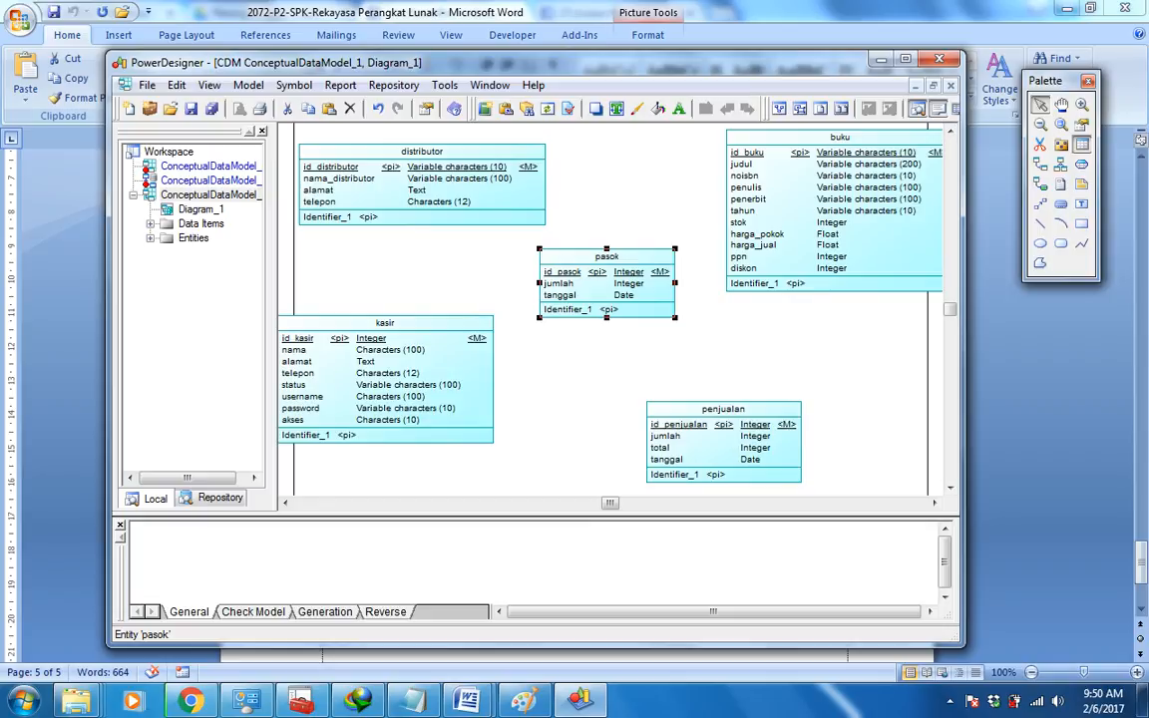
{"action": "left_click", "coordinate": [949, 701]}
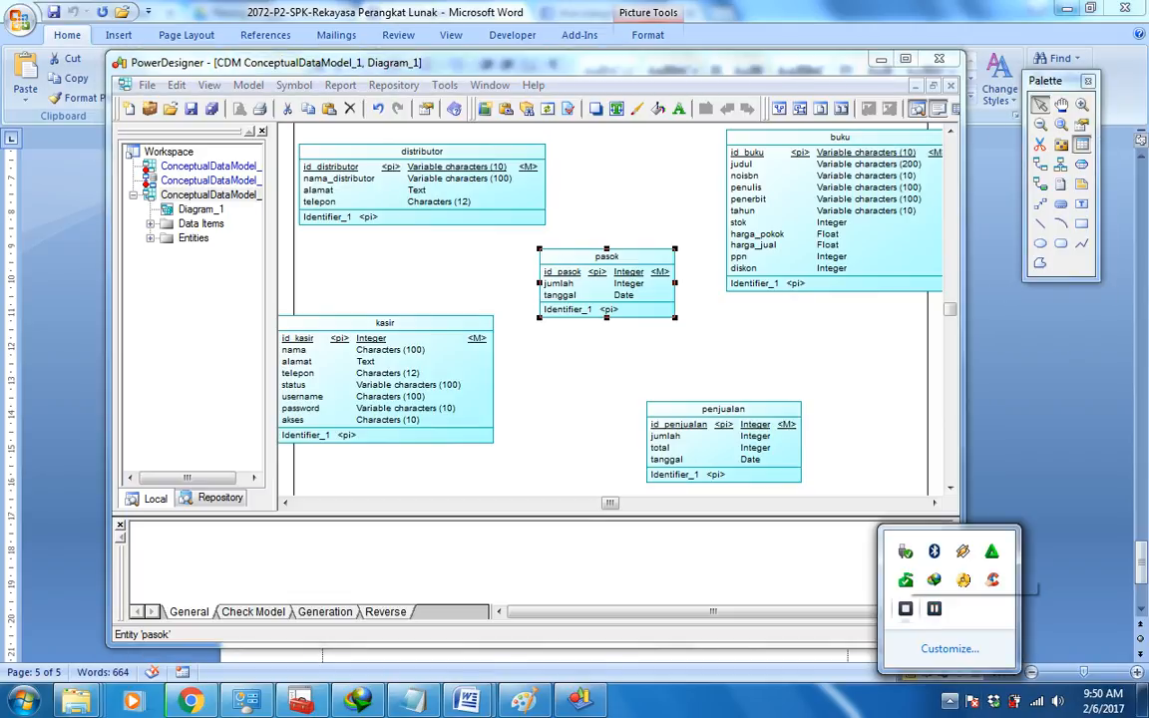
- Shift the kasir entity inward on the diagram, and create relationships from kasir to penjualan and from buku to penjualan
{"action": "mouse_move", "coordinate": [934, 608]}
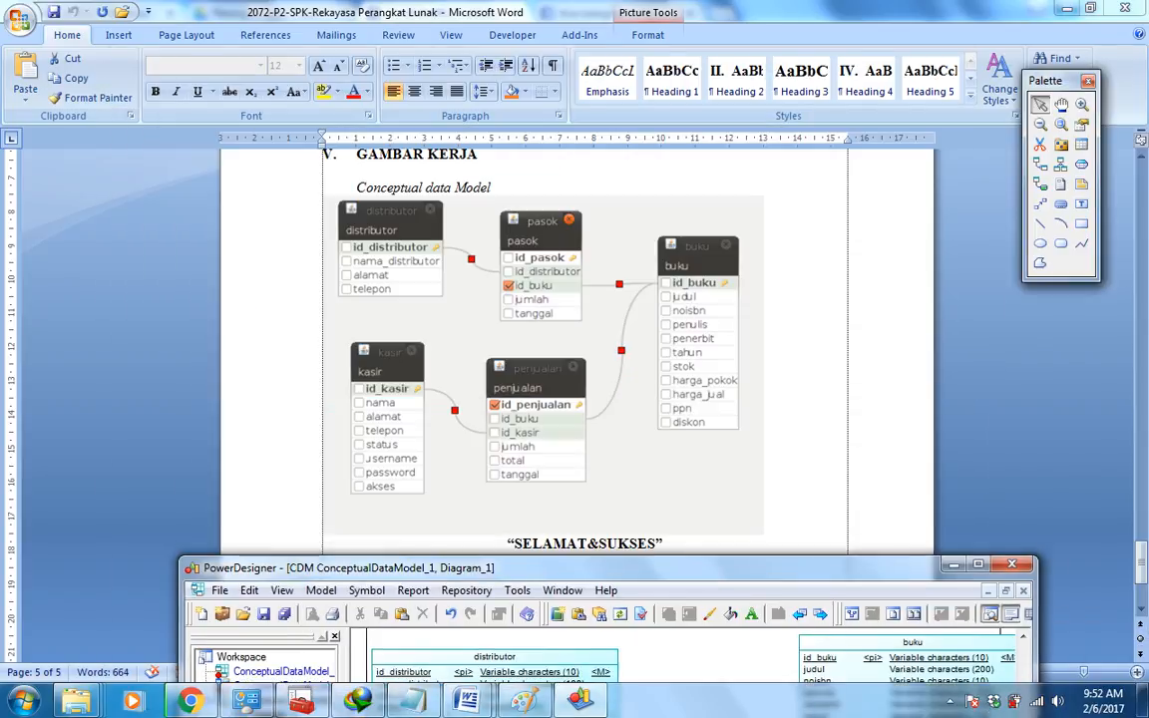
{"action": "left_click_drag", "start_coordinate": [598, 558], "coordinate": [547, 62]}
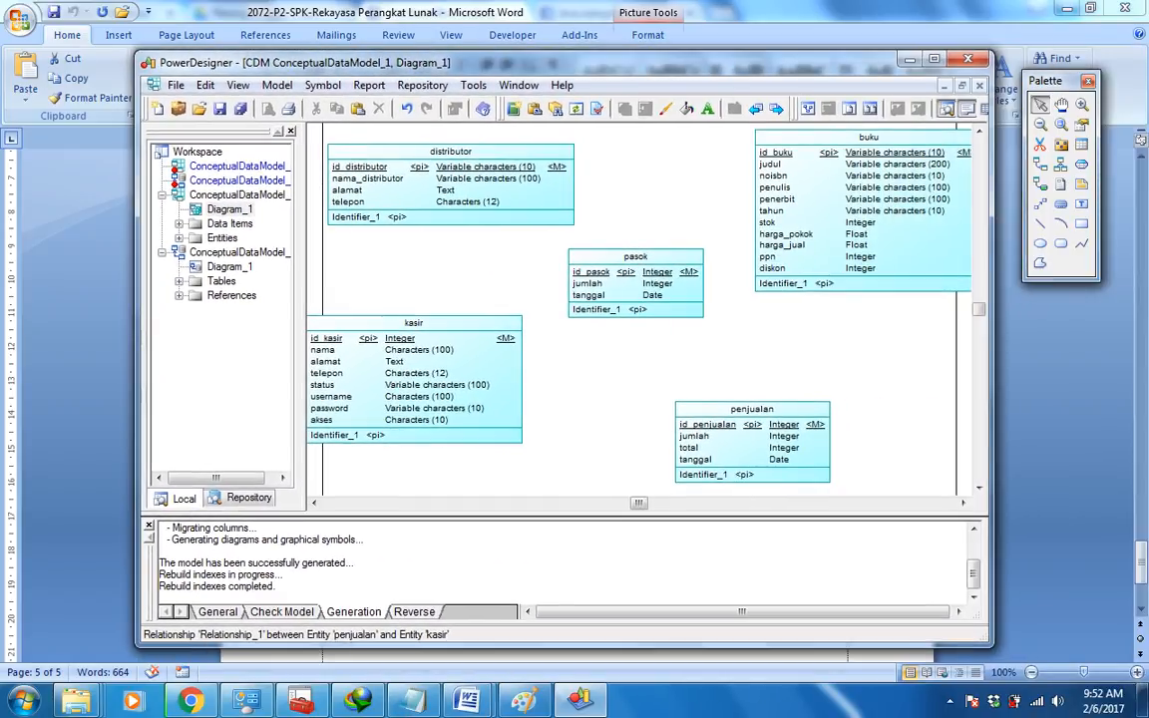
{"action": "left_click_drag", "start_coordinate": [414, 323], "coordinate": [459, 339]}
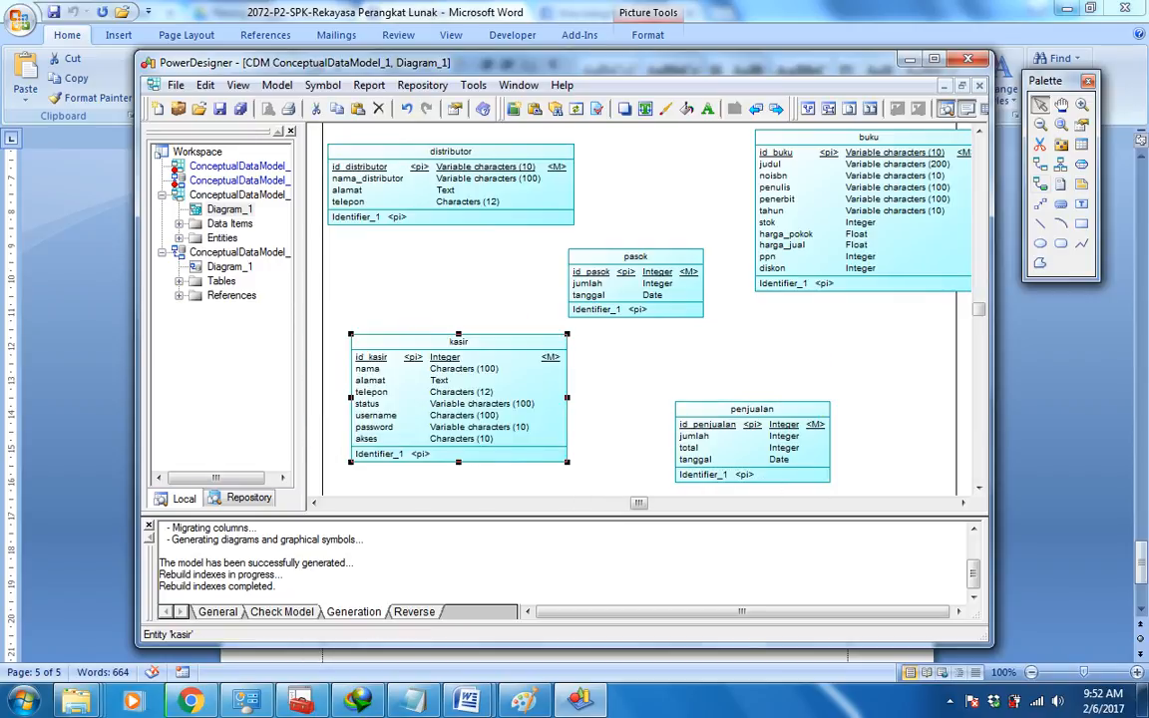
{"action": "left_click", "coordinate": [1041, 184]}
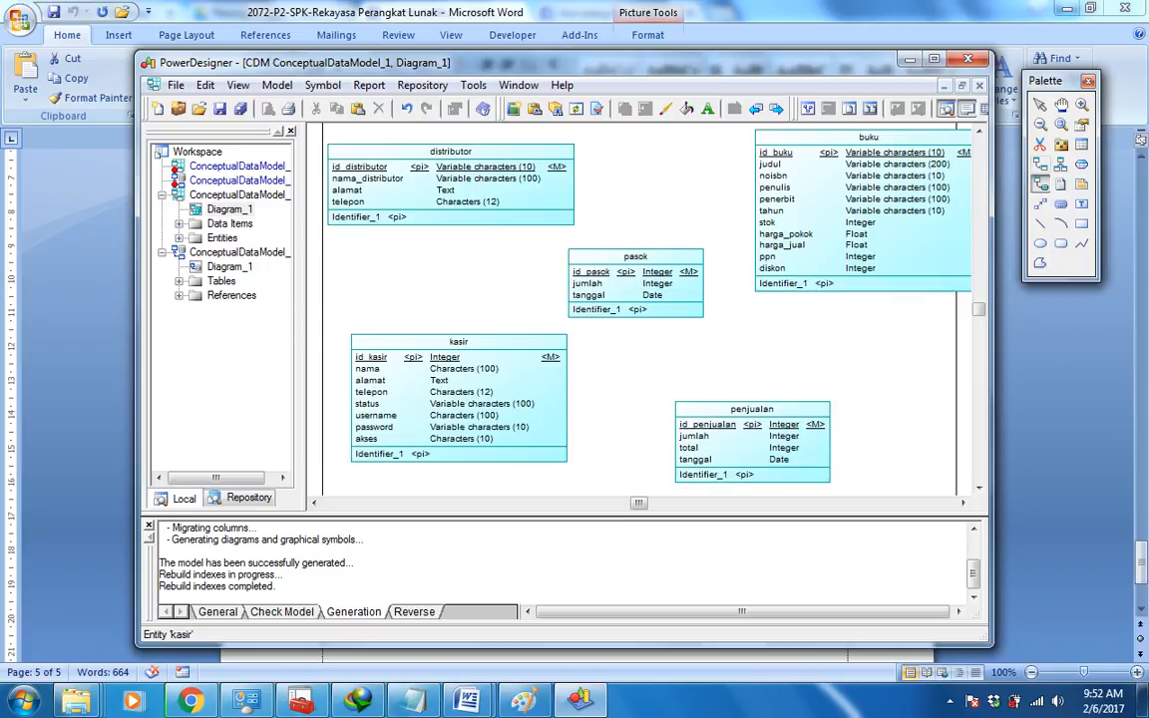
{"action": "left_click_drag", "start_coordinate": [494, 369], "coordinate": [698, 429]}
{"action": "left_click_drag", "start_coordinate": [813, 244], "coordinate": [758, 424]}
- Create relationships from buku to pasok and from distributor to pasok, following the Word document's diagram
{"action": "left_click_drag", "start_coordinate": [399, 62], "coordinate": [506, 284]}
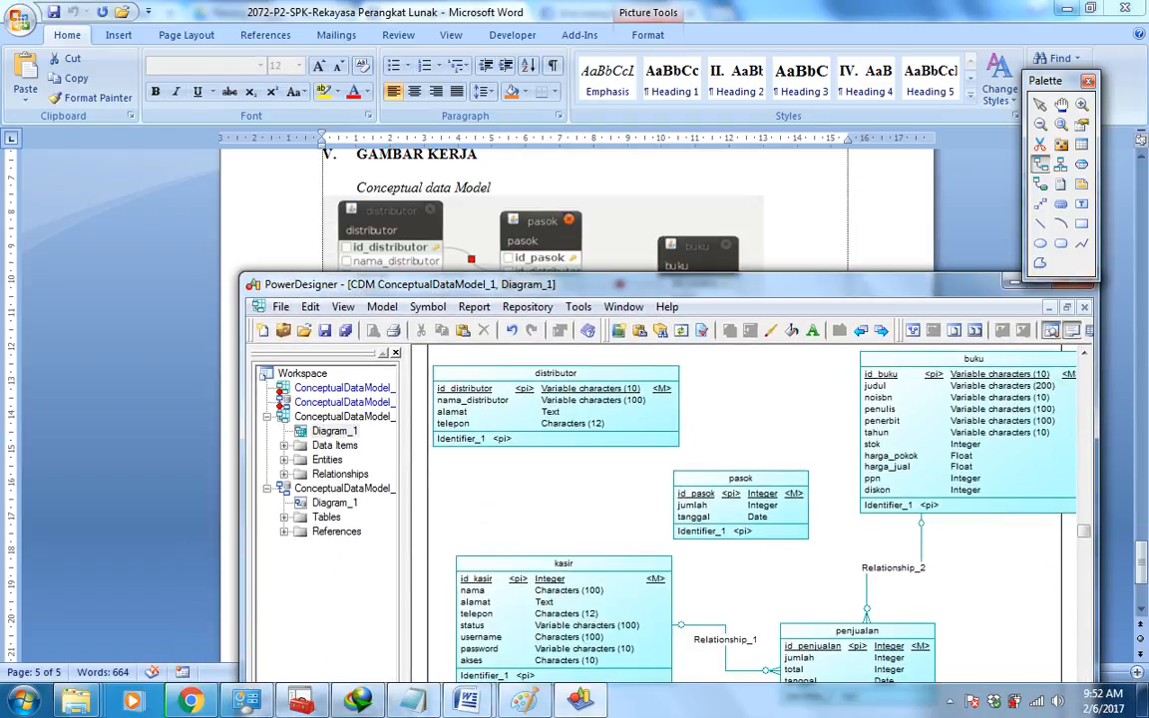
{"action": "left_click_drag", "start_coordinate": [743, 488], "coordinate": [898, 439]}
{"action": "left_click_drag", "start_coordinate": [507, 284], "coordinate": [480, 262]}
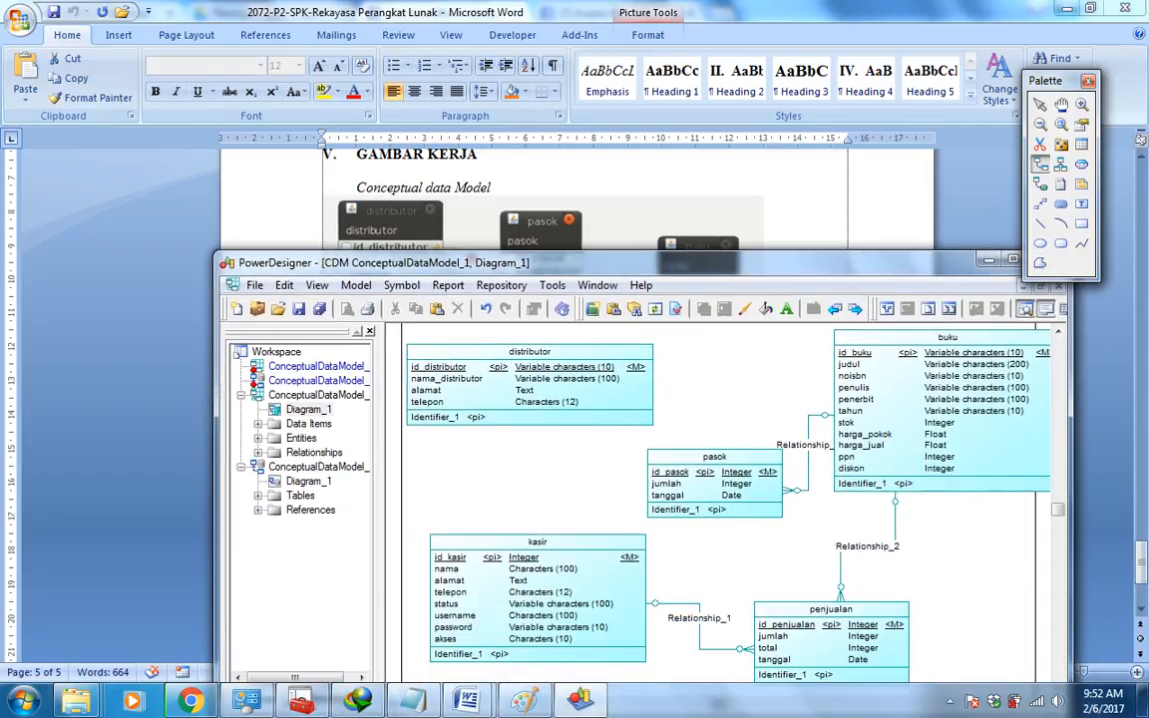
{"action": "left_click_drag", "start_coordinate": [629, 404], "coordinate": [713, 473]}
{"action": "left_click_drag", "start_coordinate": [481, 263], "coordinate": [363, 36]}
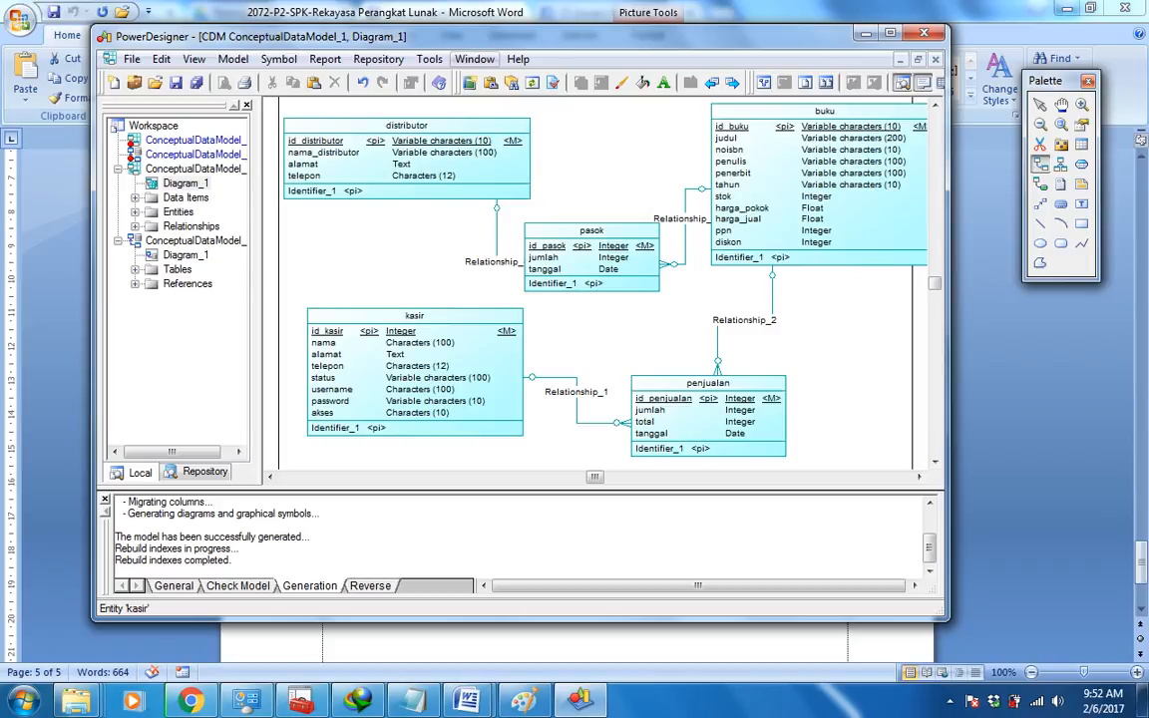
- Generate a physical data model by updating the existing ConceptualDataModel_1 and accept the model merge
{"action": "left_click", "coordinate": [429, 58]}
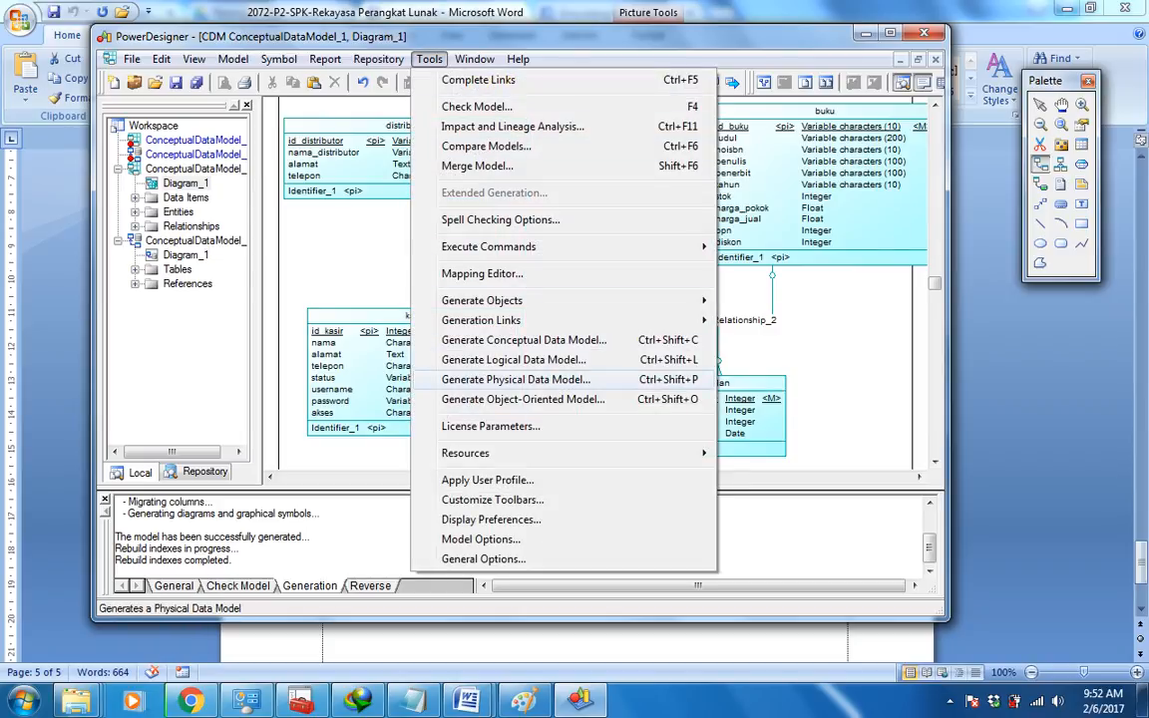
{"action": "left_click", "coordinate": [516, 379]}
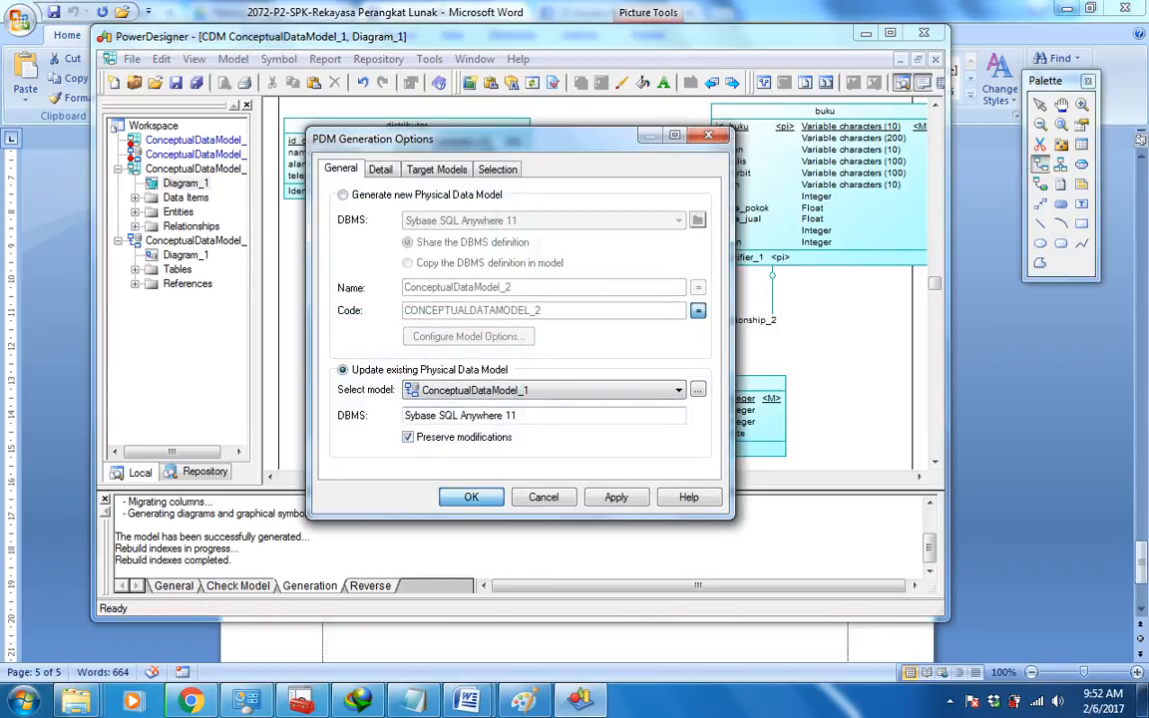
{"action": "left_click", "coordinate": [472, 495]}
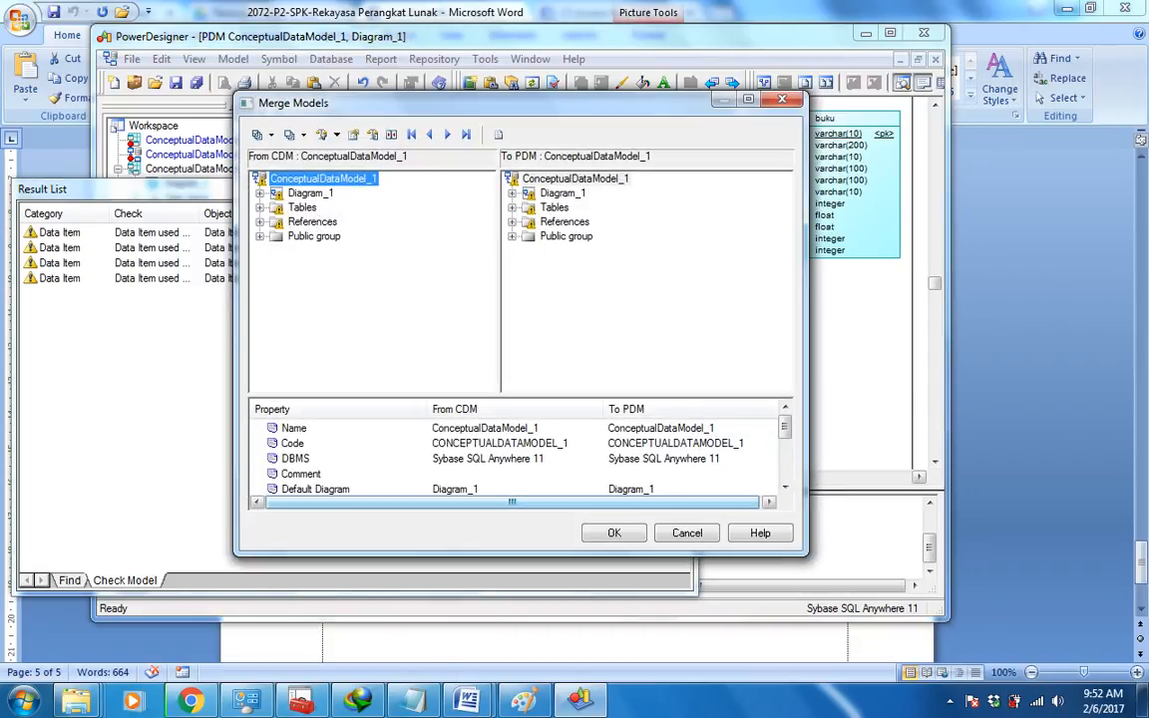
{"action": "key", "text": "Return"}
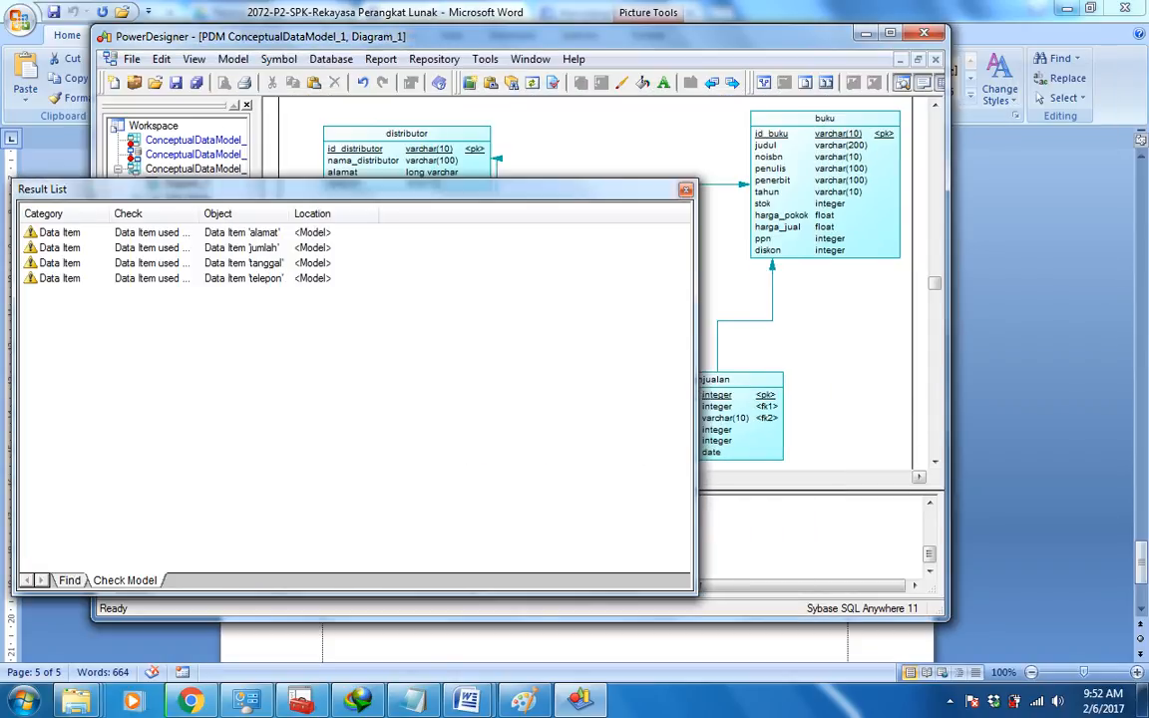
- Reposition the distributor, pasok and buku tables in the physical diagram and compare the layout with the Word document's reference diagram
{"action": "left_click_drag", "start_coordinate": [418, 159], "coordinate": [391, 198]}
{"action": "left_click_drag", "start_coordinate": [587, 281], "coordinate": [610, 257]}
{"action": "left_click_drag", "start_coordinate": [828, 125], "coordinate": [840, 152]}
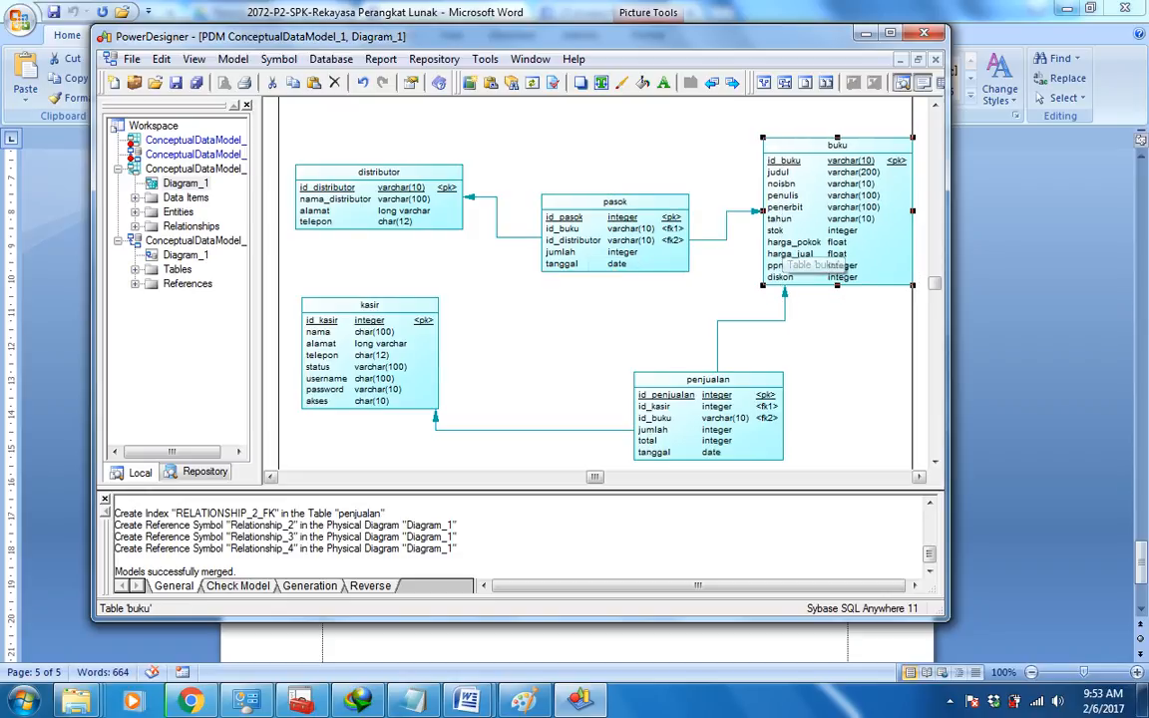
{"action": "key", "text": "ctrl+a"}
{"action": "key", "text": "Escape"}
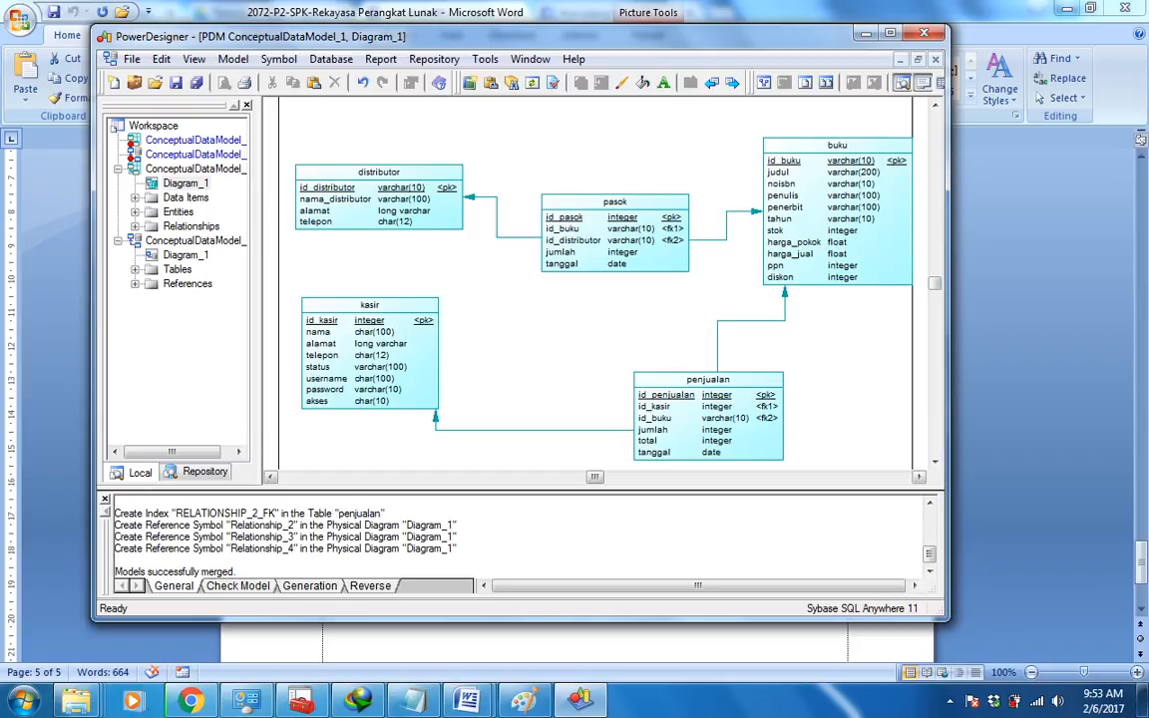
{"action": "left_click_drag", "start_coordinate": [499, 36], "coordinate": [691, 335]}
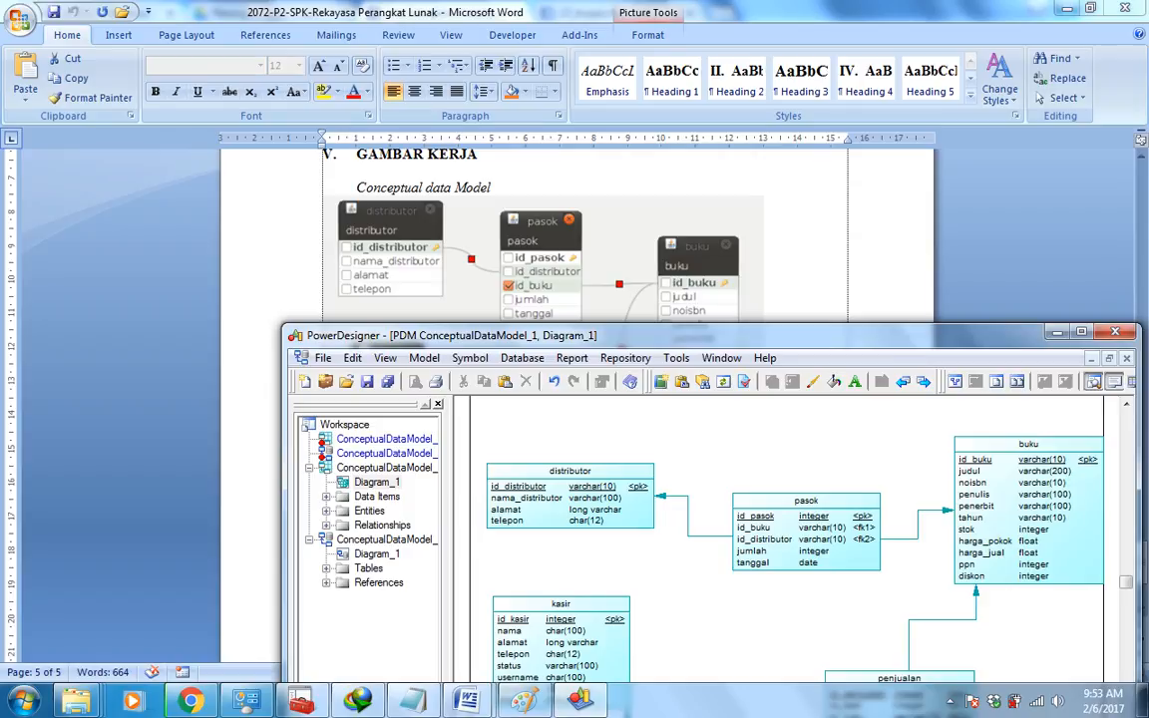
{"action": "left_click_drag", "start_coordinate": [690, 335], "coordinate": [546, 47]}
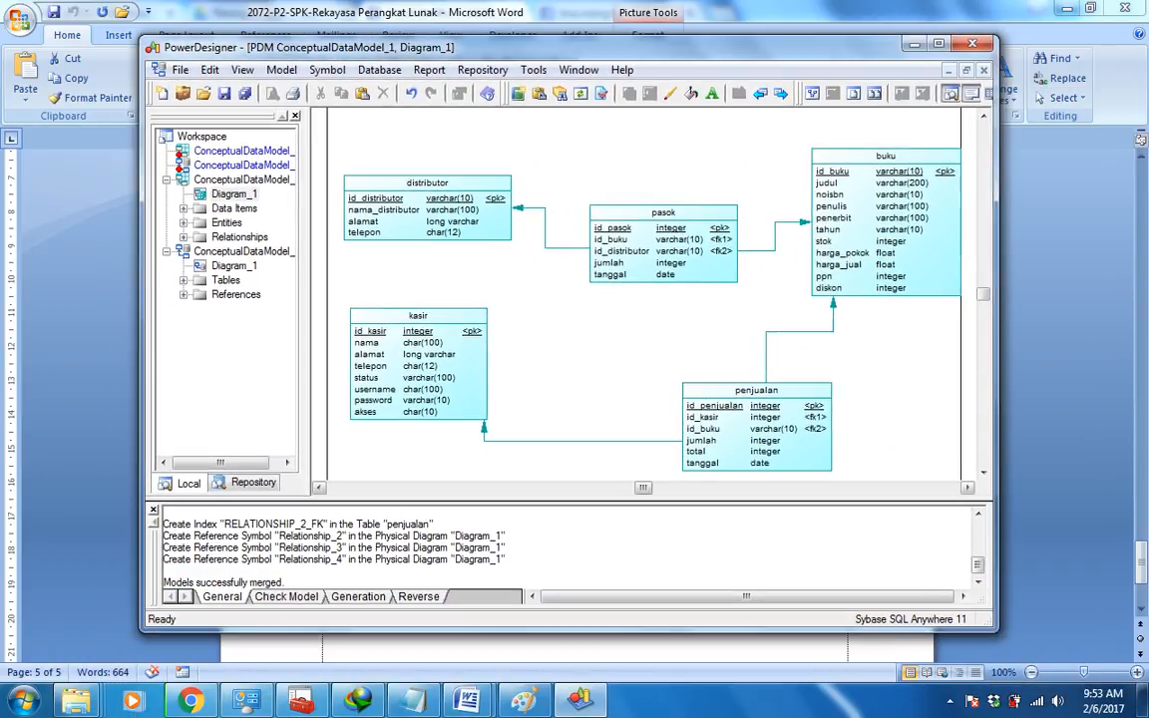
- Generate the database script crebas.sql from the physical model into the PowerDesigner 15 folder, overwriting the existing file
{"action": "double_click", "coordinate": [846, 42]}
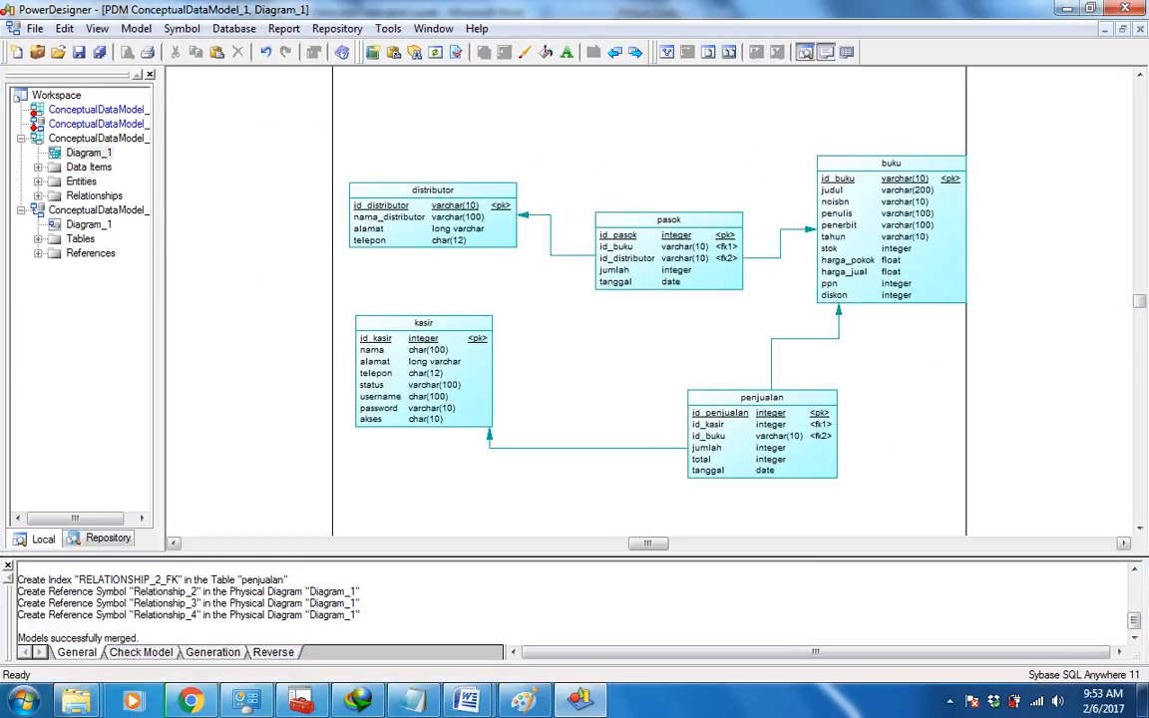
{"action": "left_click", "coordinate": [388, 28]}
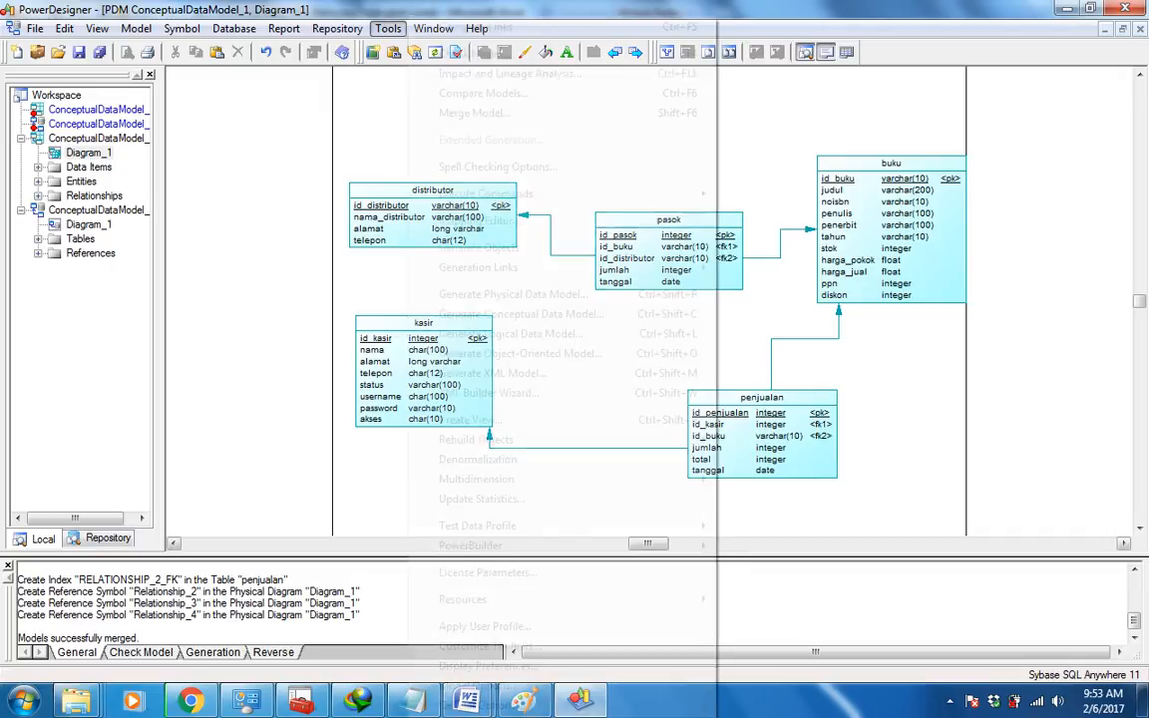
{"action": "mouse_move", "coordinate": [234, 29]}
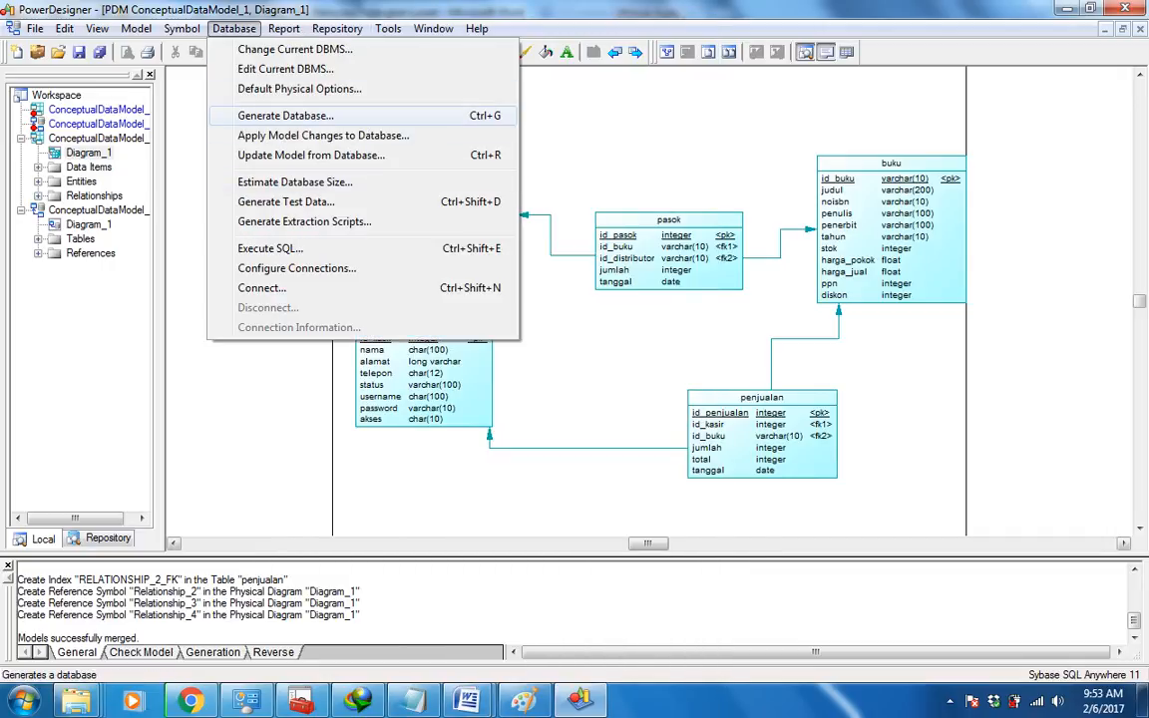
{"action": "left_click", "coordinate": [285, 116]}
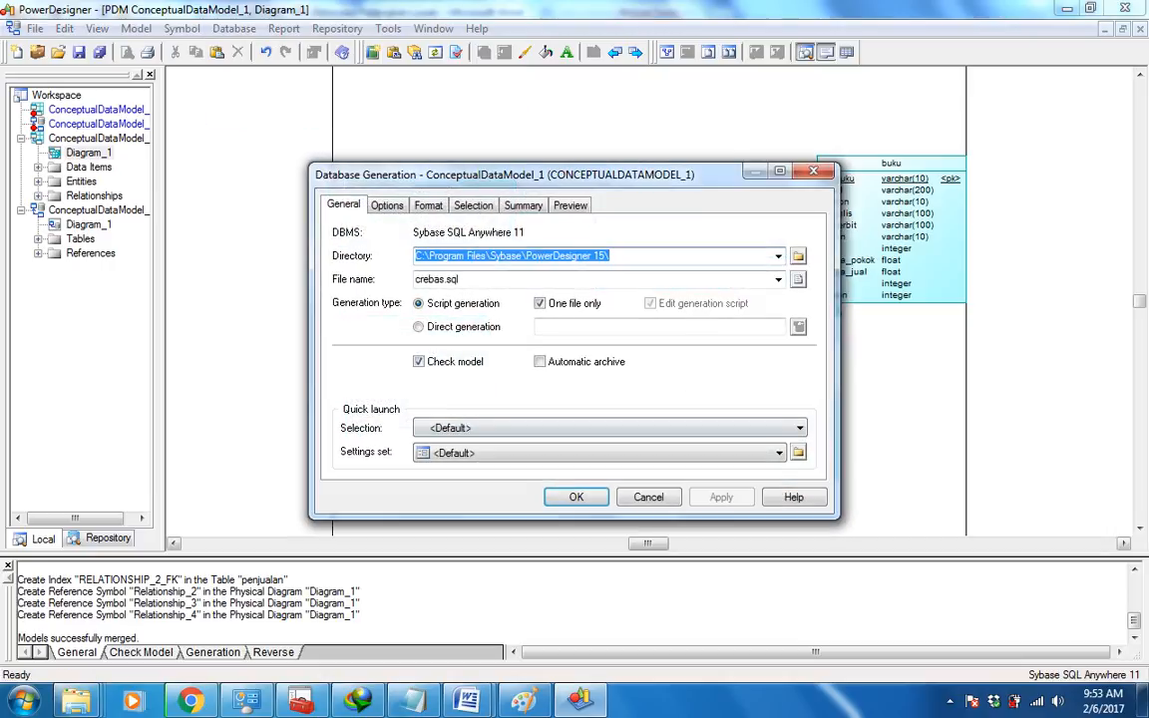
{"action": "left_click", "coordinate": [577, 497]}
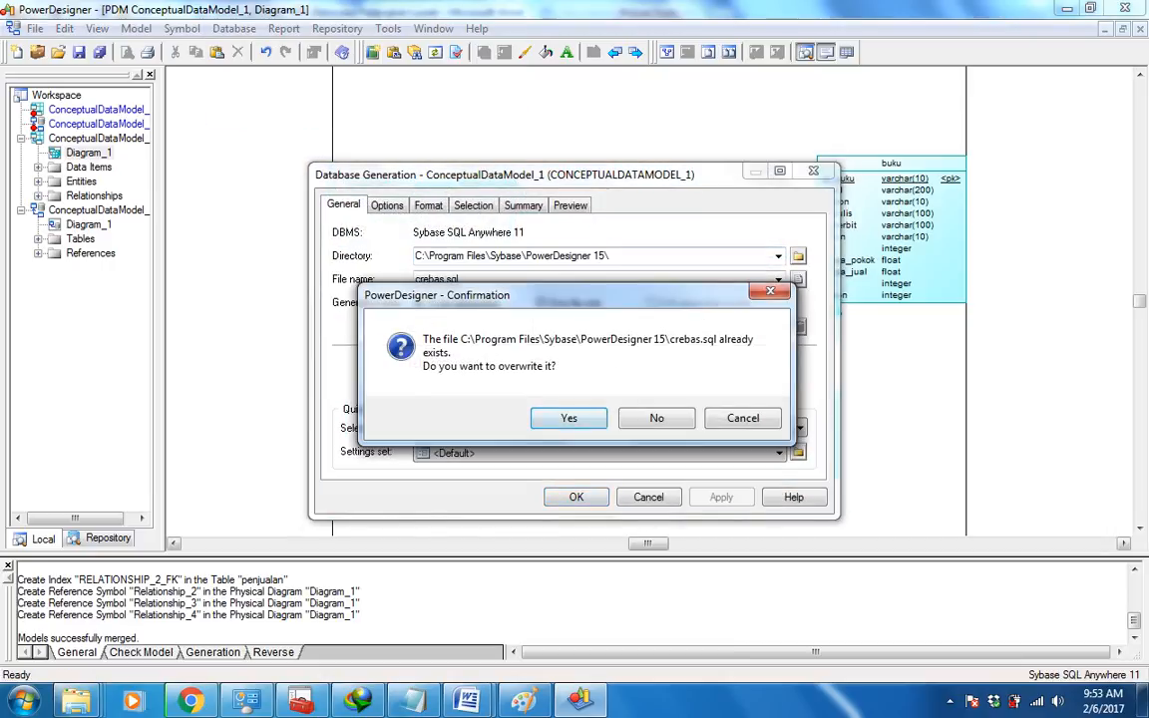
{"action": "left_click", "coordinate": [576, 423]}
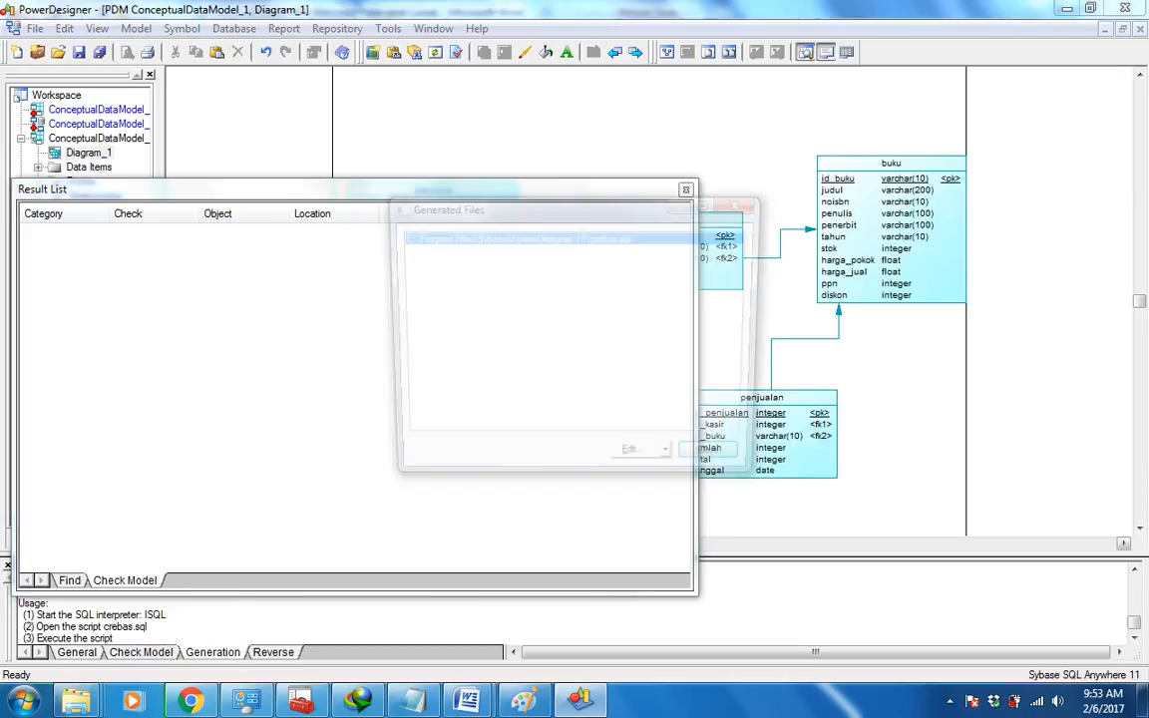
- Open the generated crebas.sql script in Notepad and select its entire text
{"action": "left_click", "coordinate": [638, 463]}
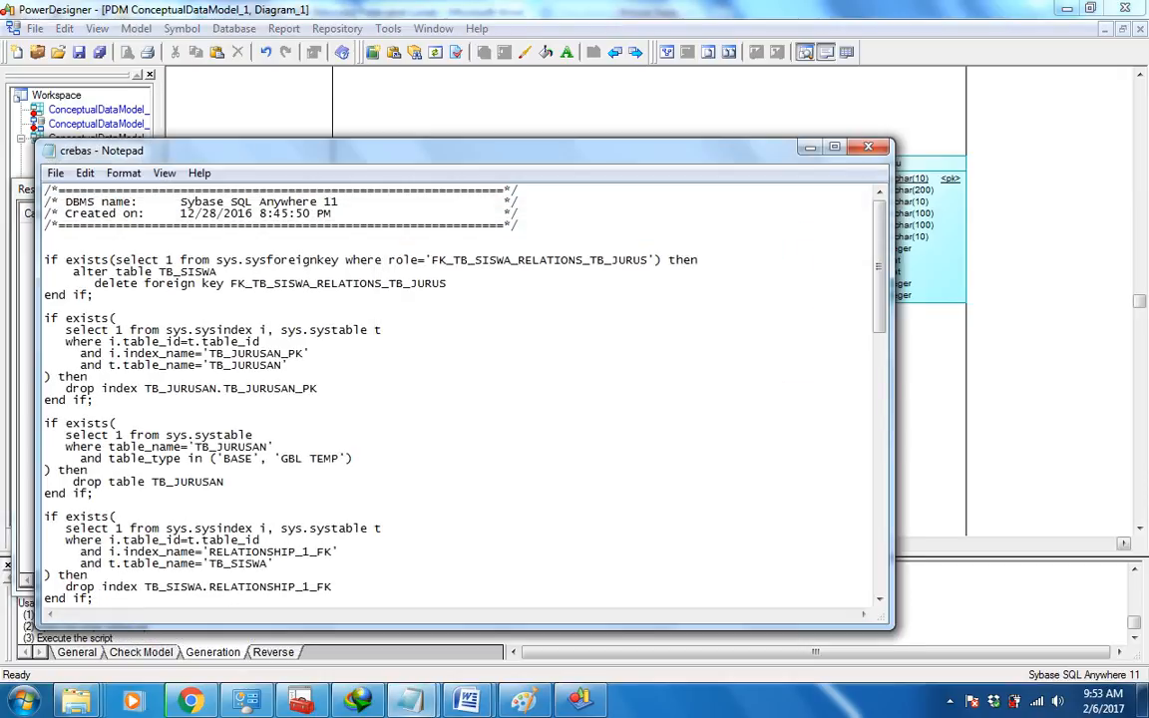
{"action": "left_click_drag", "start_coordinate": [439, 151], "coordinate": [585, 97]}
{"action": "left_click", "coordinate": [477, 277]}
{"action": "key", "text": "ctrl+a"}
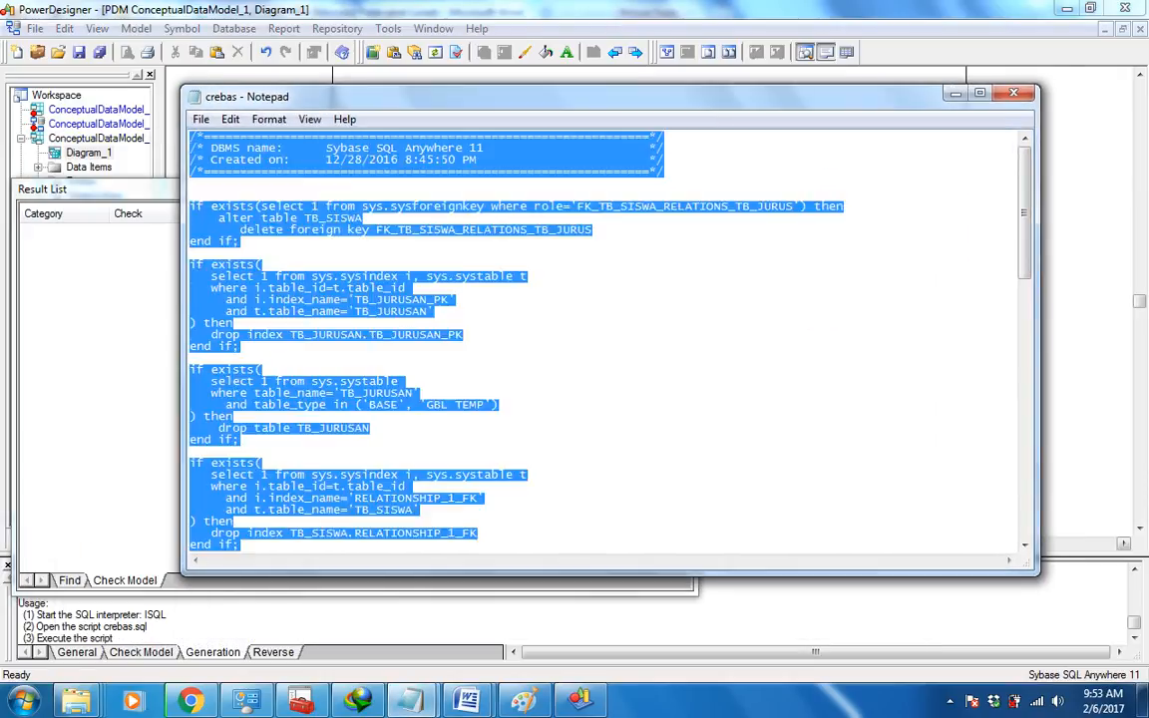
- Launch HeidiSQL to bring up its session manager
{"action": "left_click", "coordinate": [22, 701]}
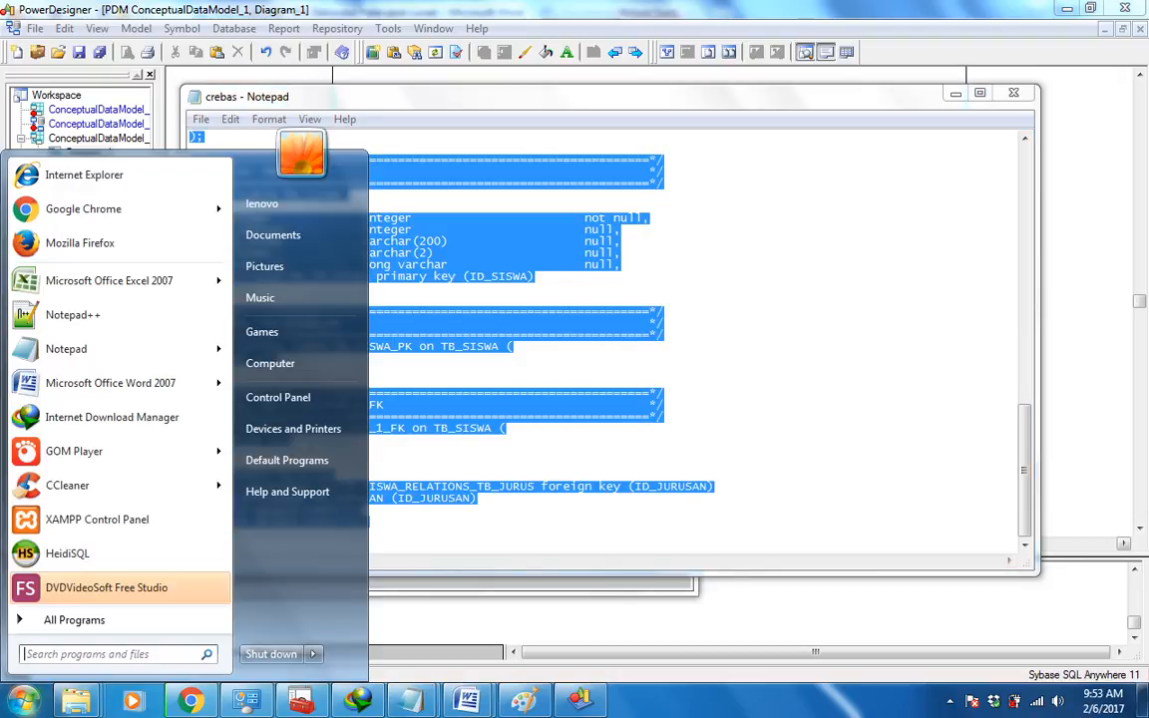
{"action": "left_click", "coordinate": [67, 552]}
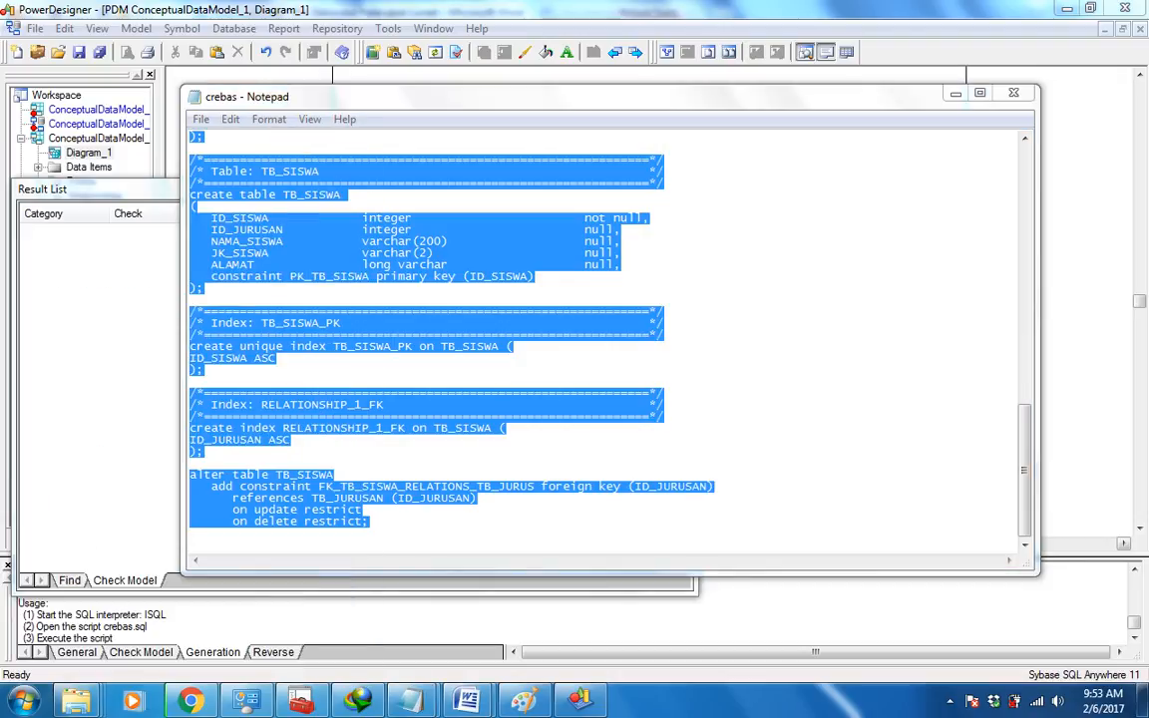
{"action": "mouse_move", "coordinate": [76, 701]}
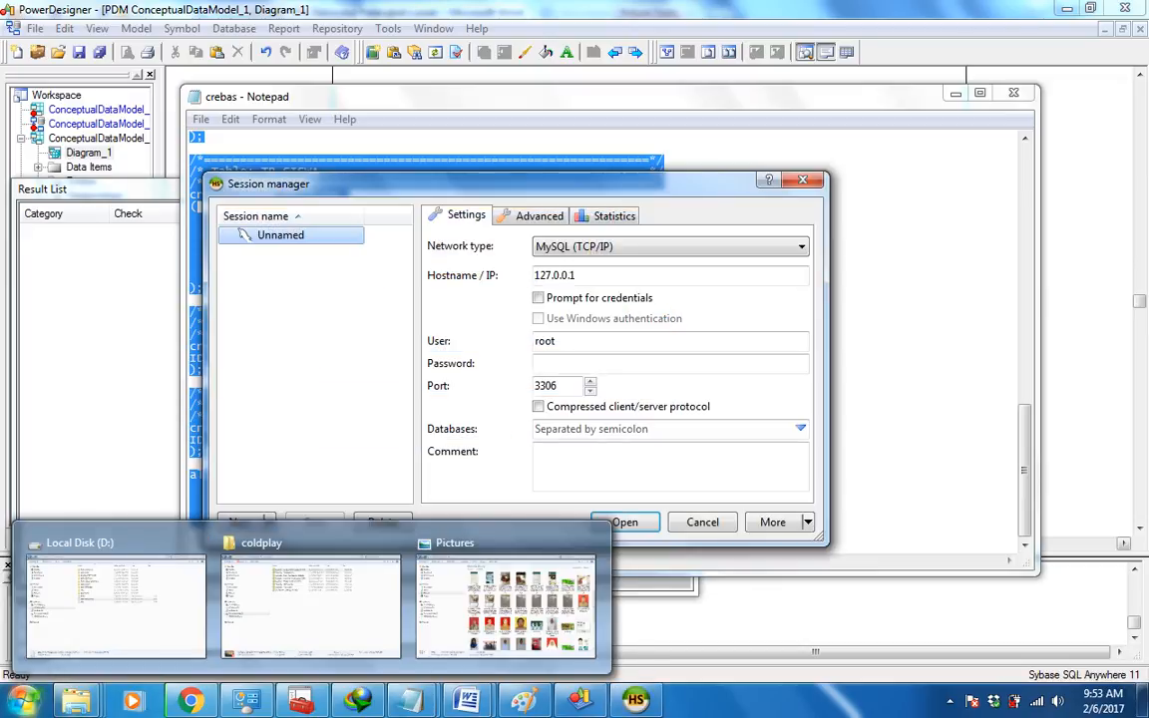
{"action": "left_click", "coordinate": [580, 700]}
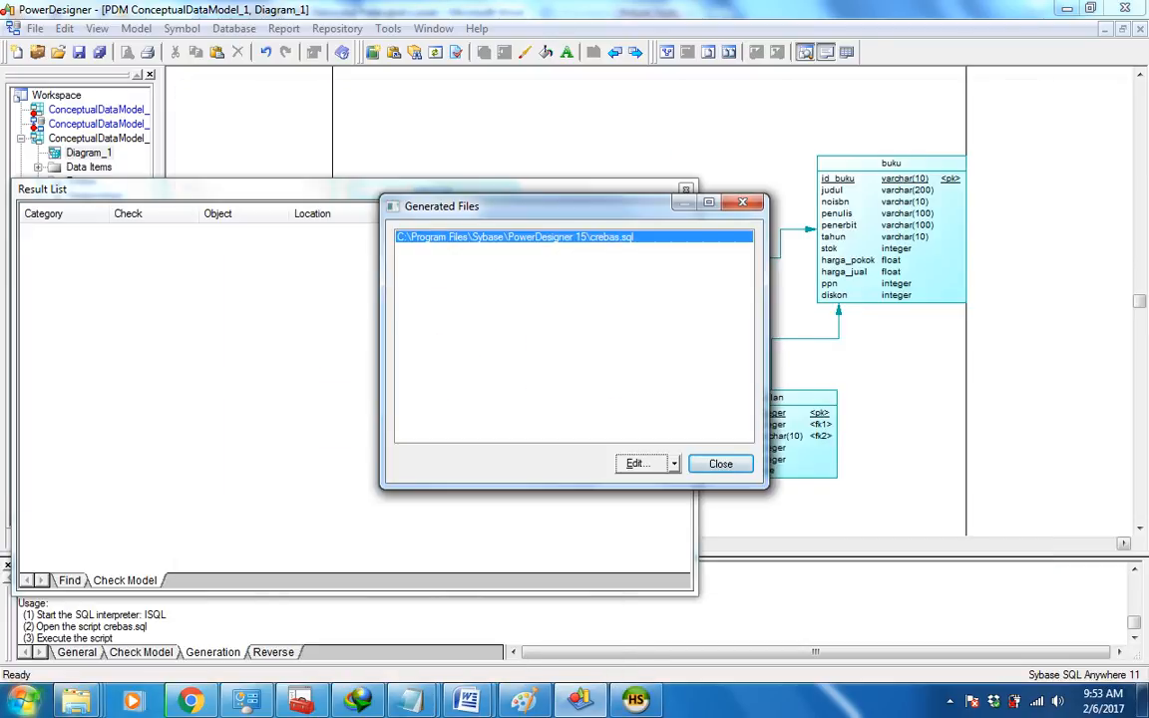
- Launch the xampp-control application from the xampp folder on Local Disk (C:)
{"action": "key", "text": "super"}
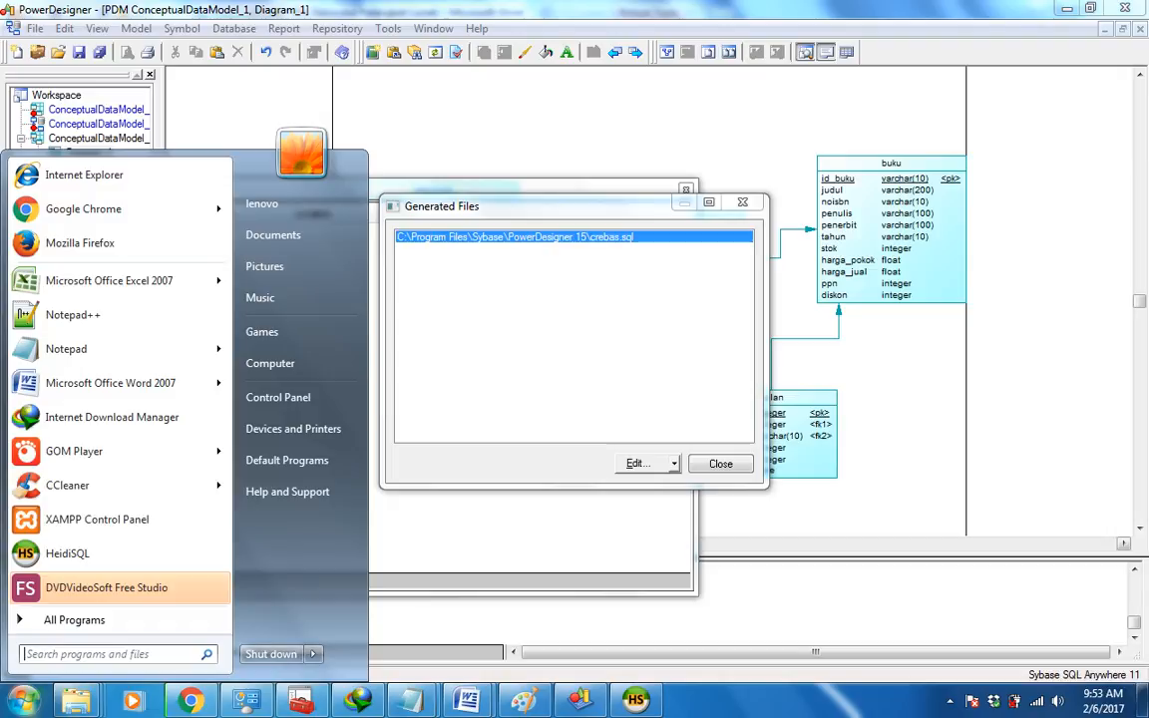
{"action": "left_click", "coordinate": [271, 363]}
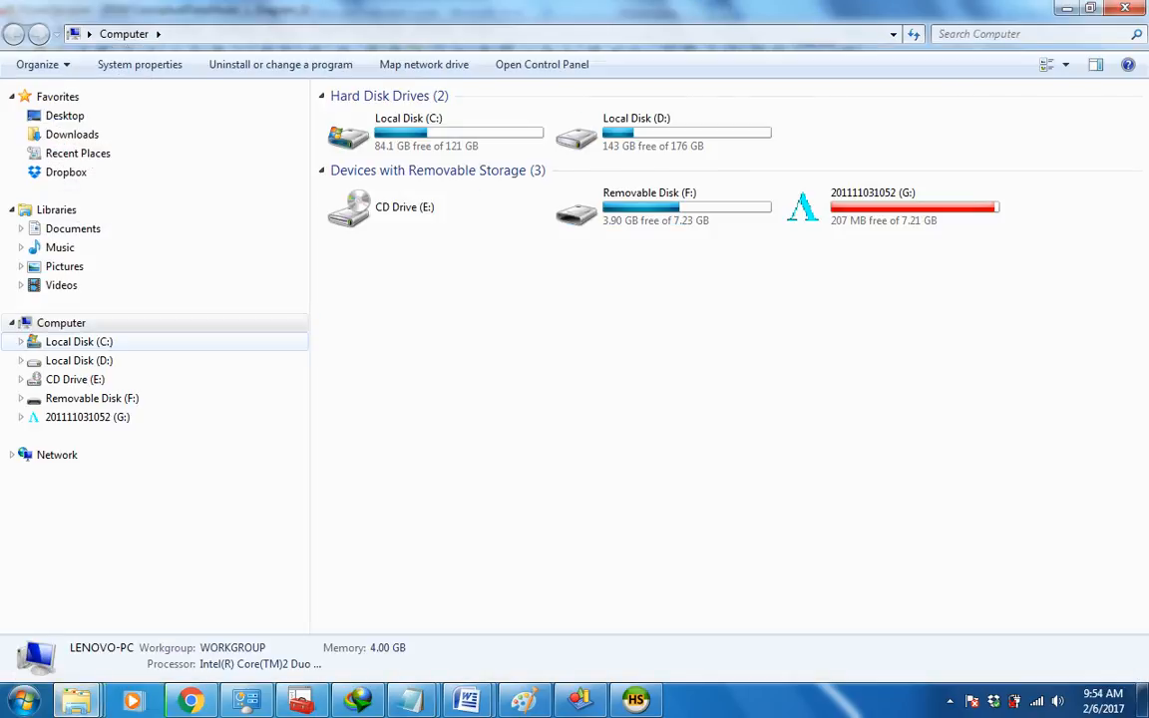
{"action": "left_click", "coordinate": [79, 341]}
{"action": "double_click", "coordinate": [361, 191]}
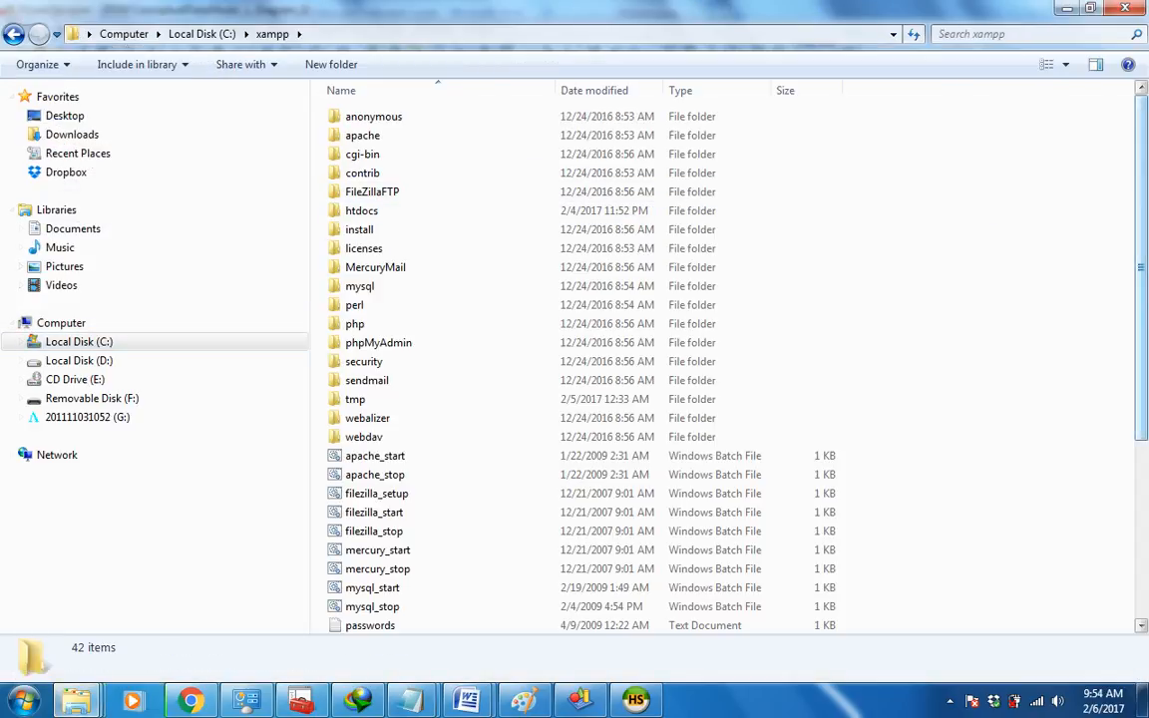
{"action": "scroll", "coordinate": [728, 359], "scroll_direction": "down", "scroll_amount": 7}
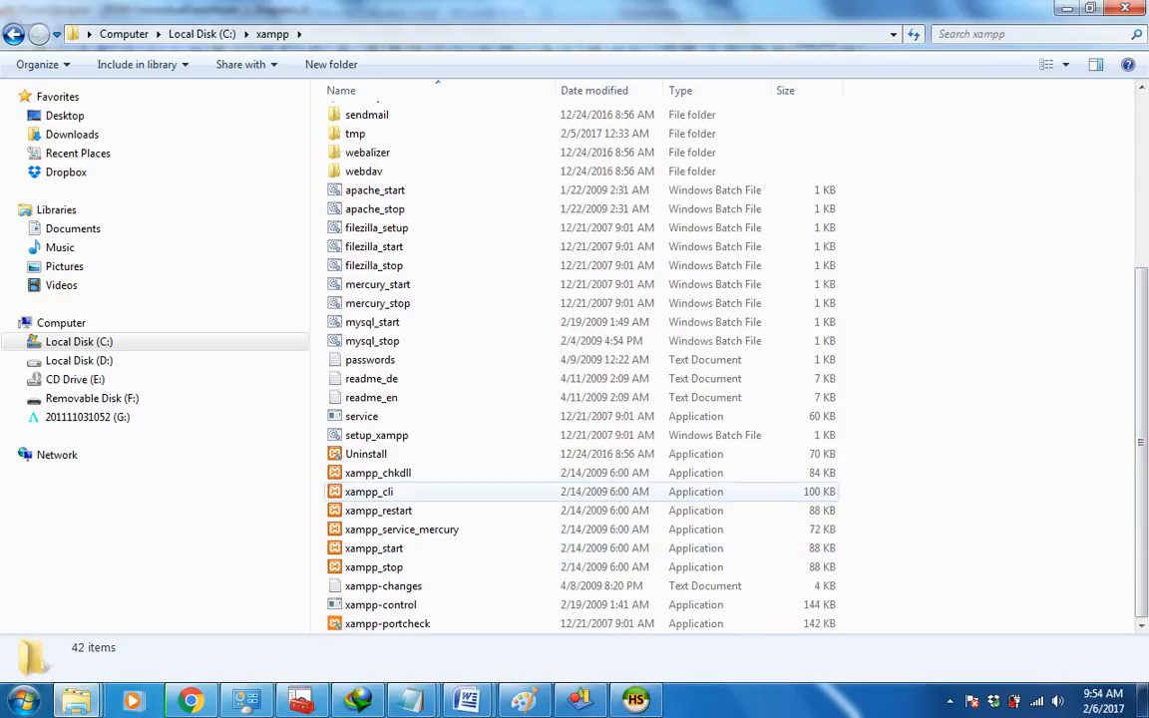
{"action": "left_click", "coordinate": [380, 604]}
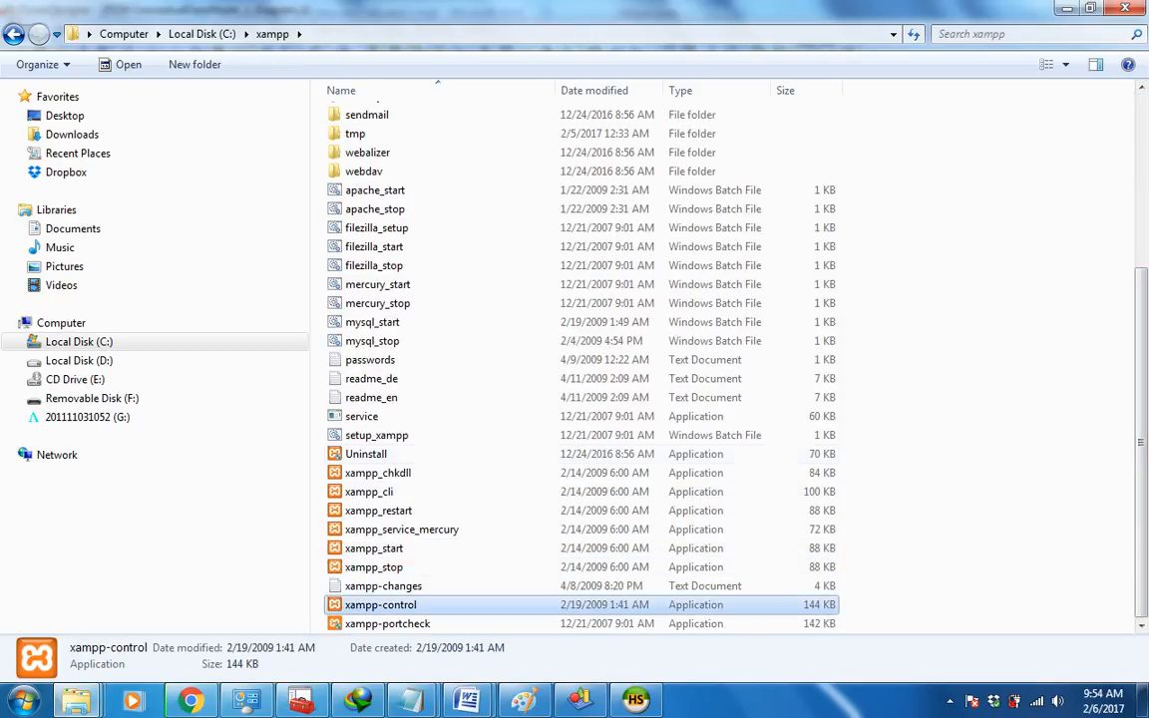
{"action": "key", "text": "Return"}
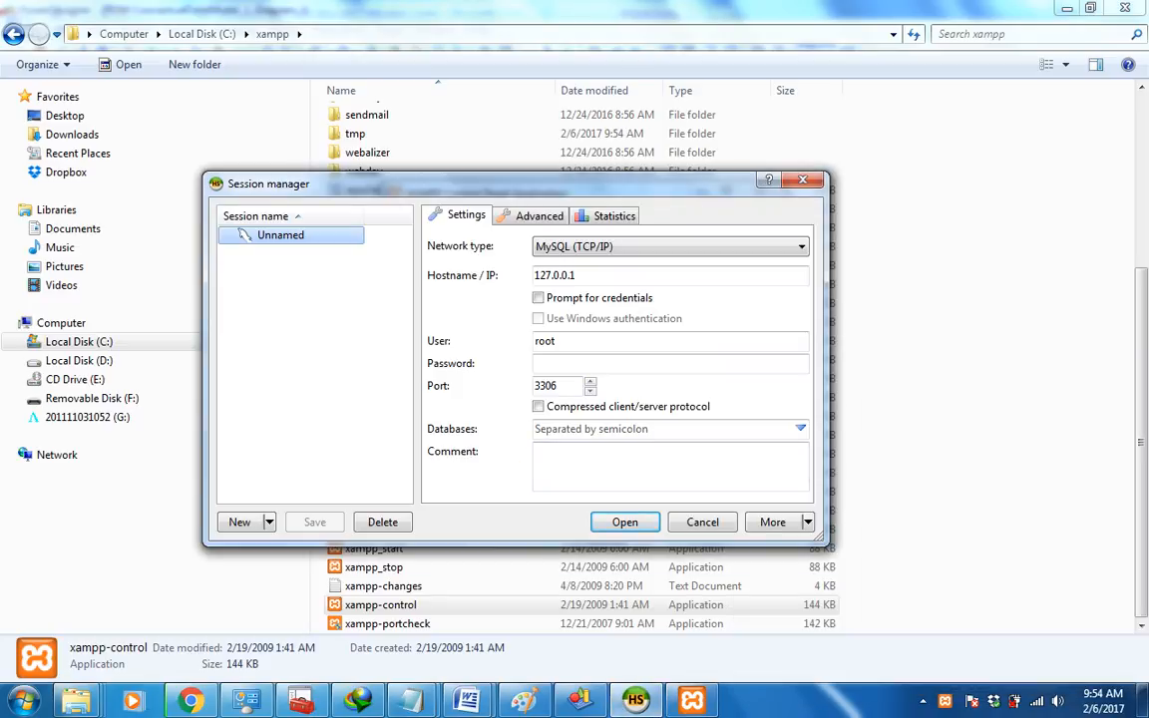
- Connect to the MySQL session at 127.0.0.1 and create a database named db_tokobuku with the latin1_swedish_ci collation
{"action": "left_click", "coordinate": [625, 521]}
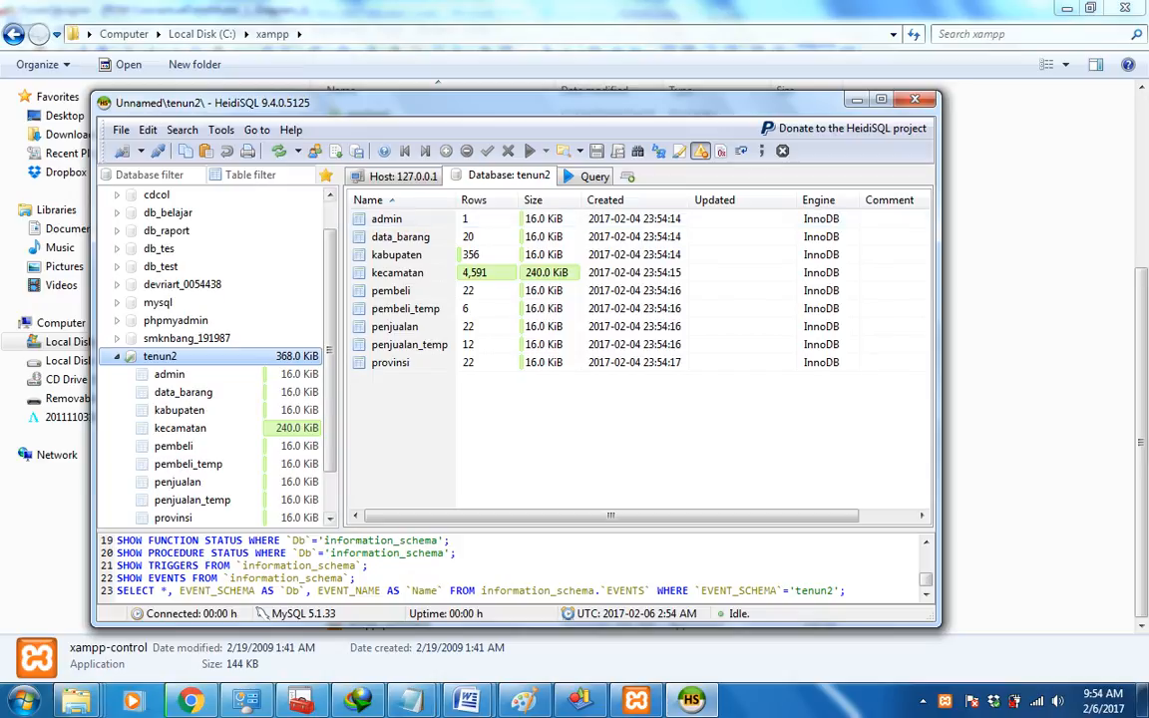
{"action": "left_click", "coordinate": [333, 200]}
{"action": "right_click", "coordinate": [211, 195]}
{"action": "mouse_move", "coordinate": [289, 284]}
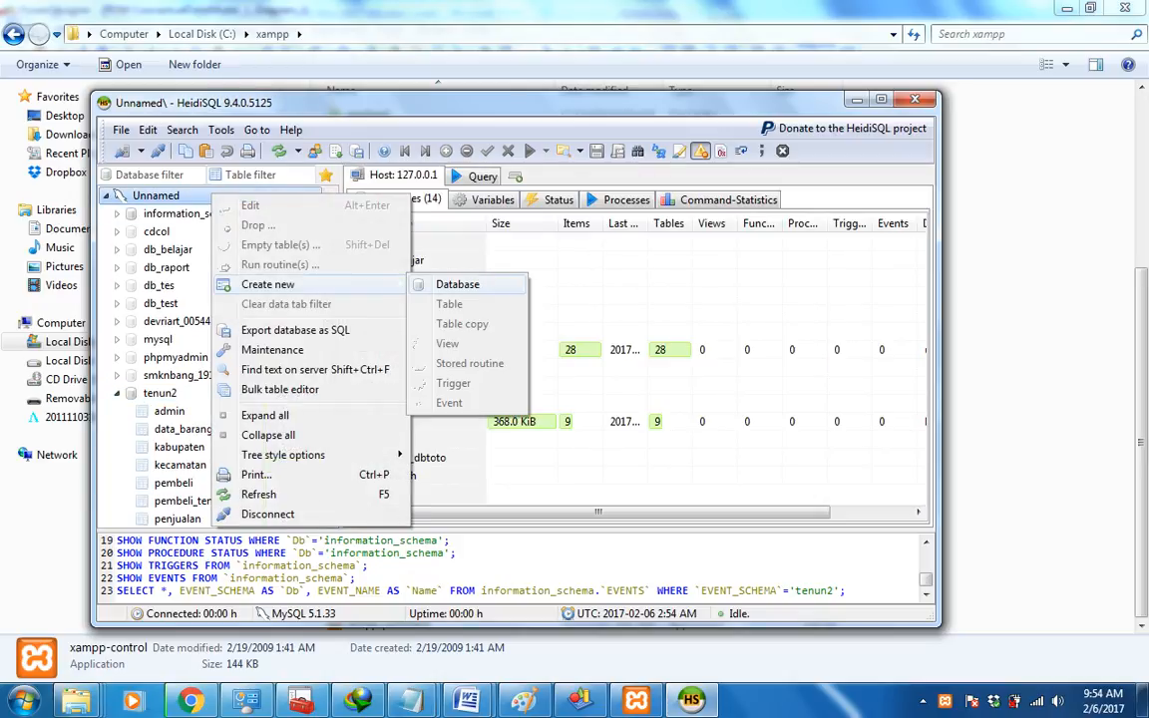
{"action": "left_click", "coordinate": [457, 284]}
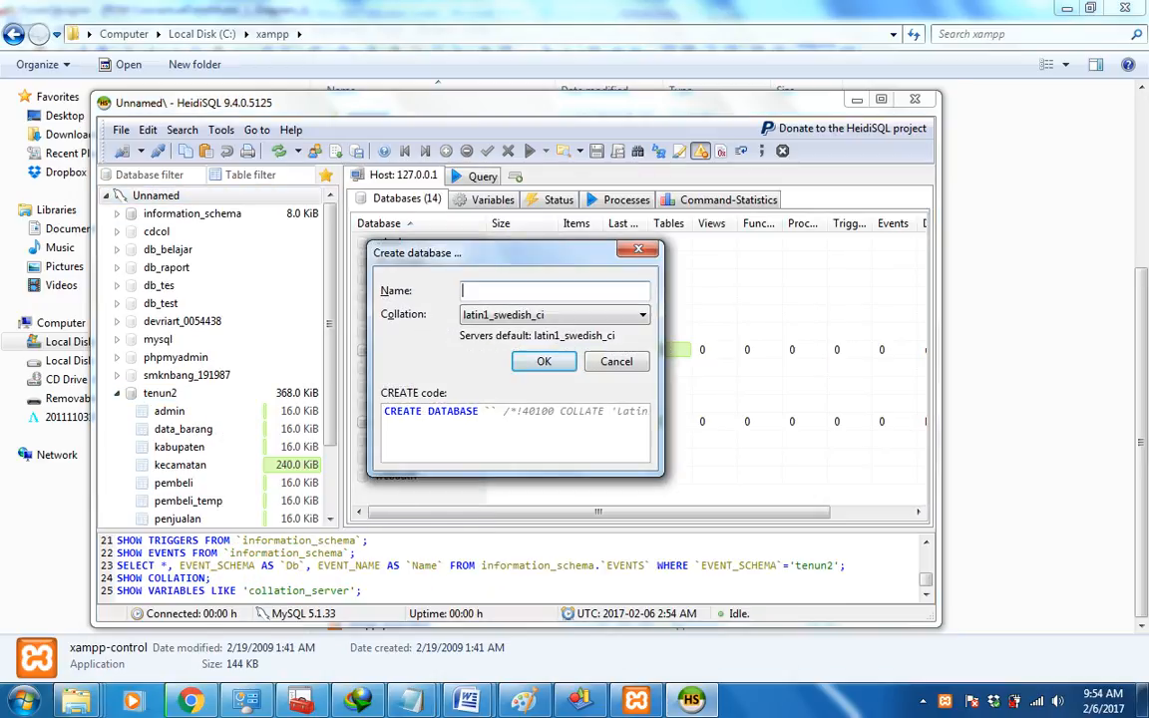
{"action": "type", "text": "db"}
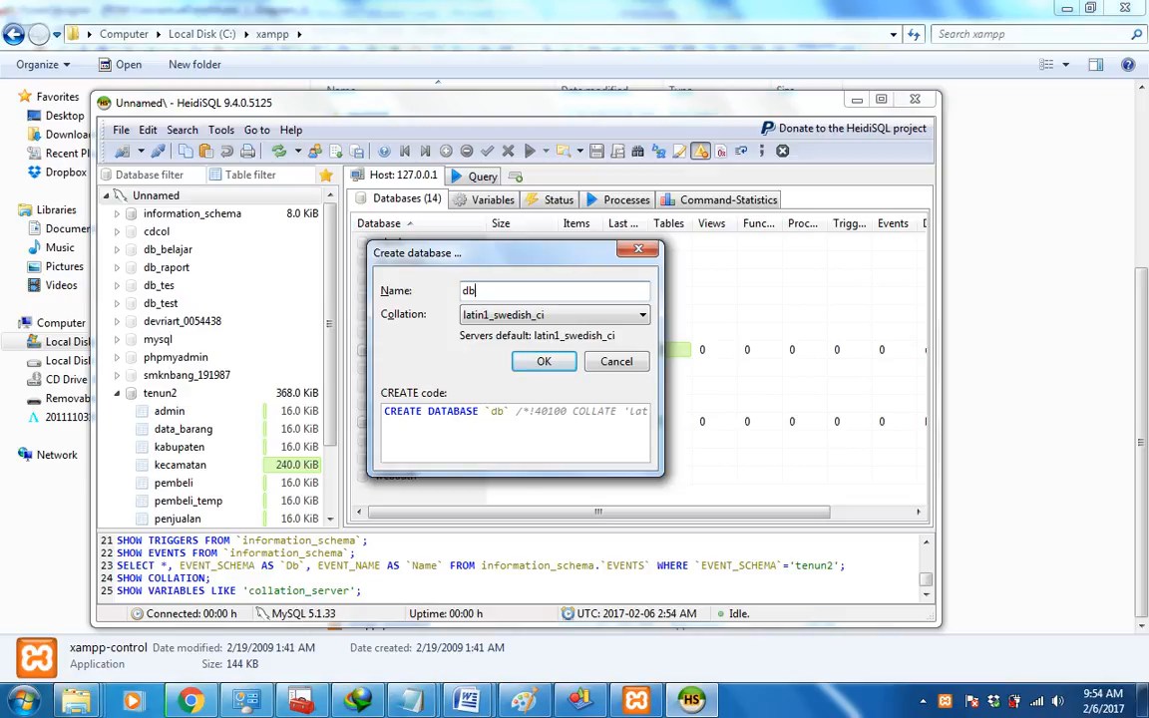
{"action": "type", "text": "_toko"}
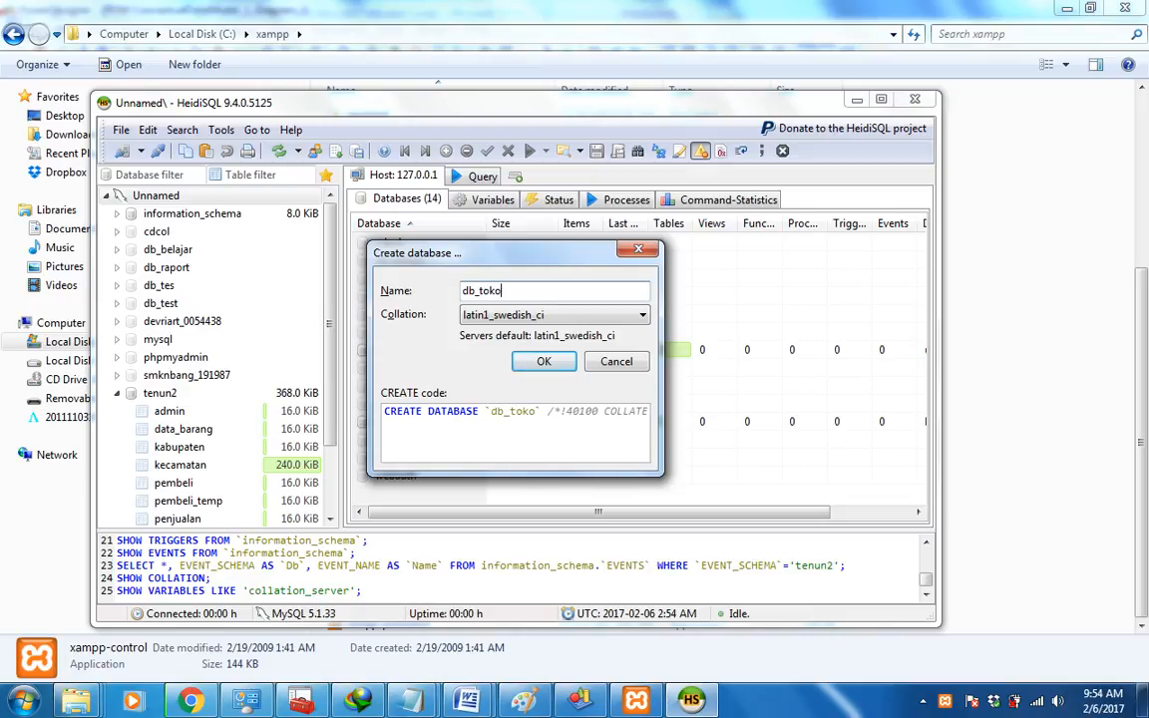
{"action": "type", "text": "buku"}
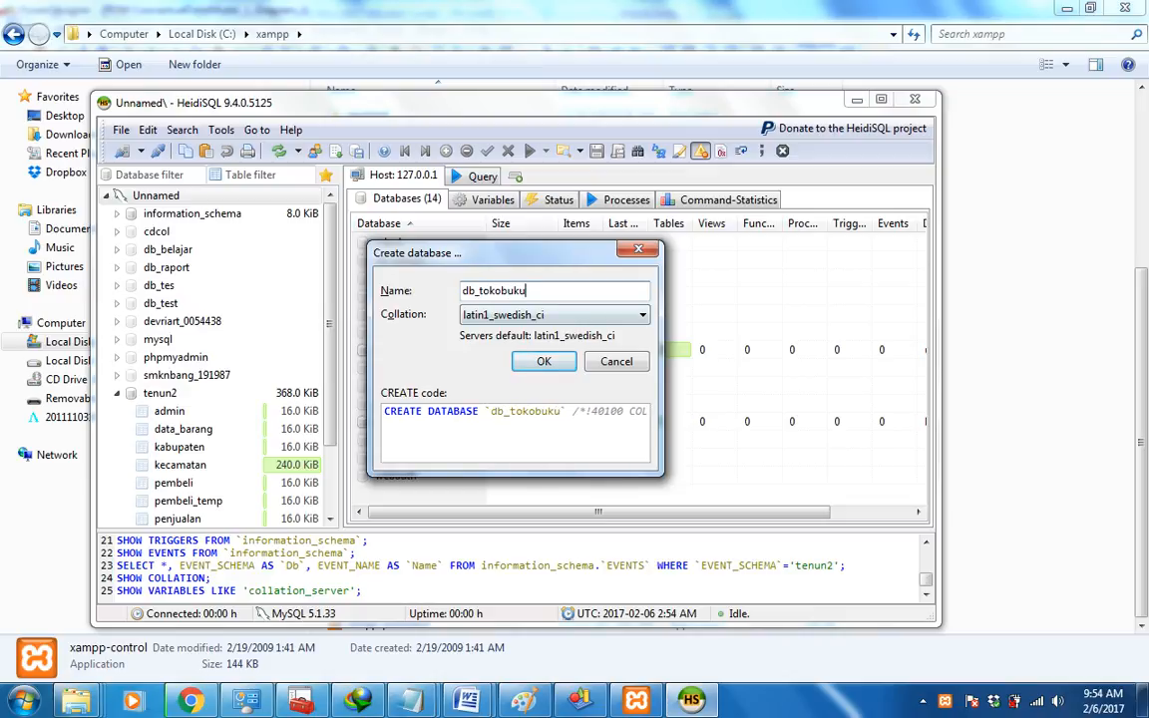
{"action": "key", "text": "Return"}
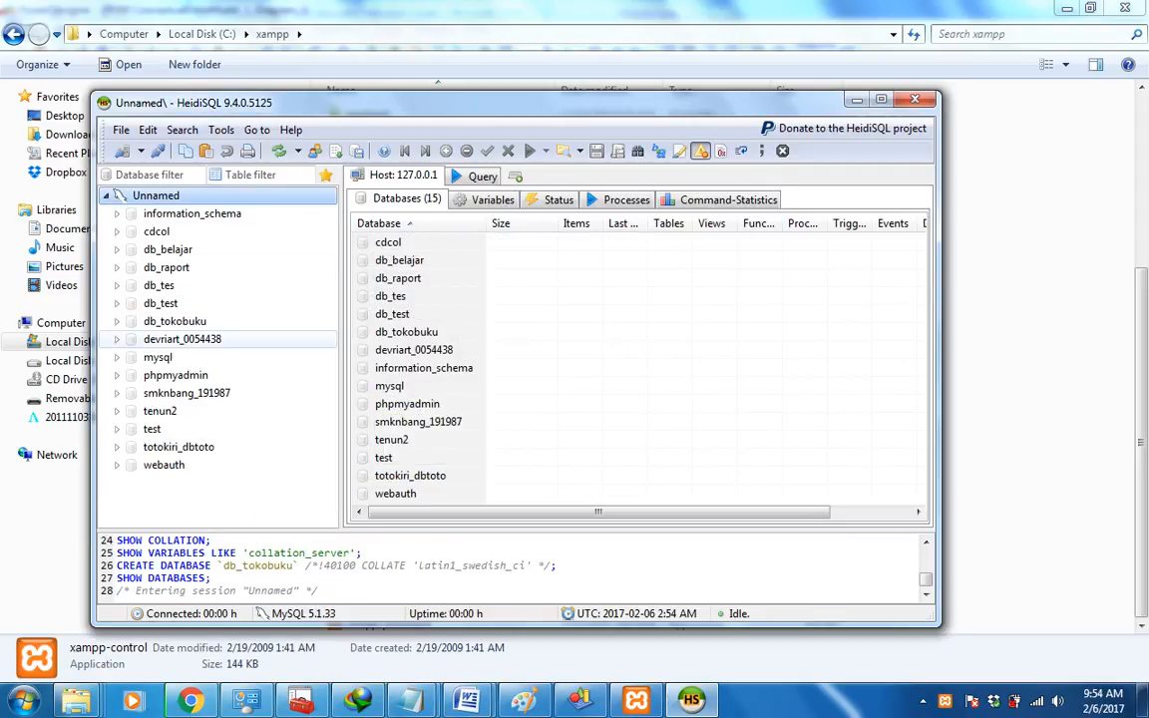
- Select the db_tokobuku database and paste the copied crebas.sql script into its query editor
{"action": "left_click", "coordinate": [174, 321]}
{"action": "left_click", "coordinate": [623, 175]}
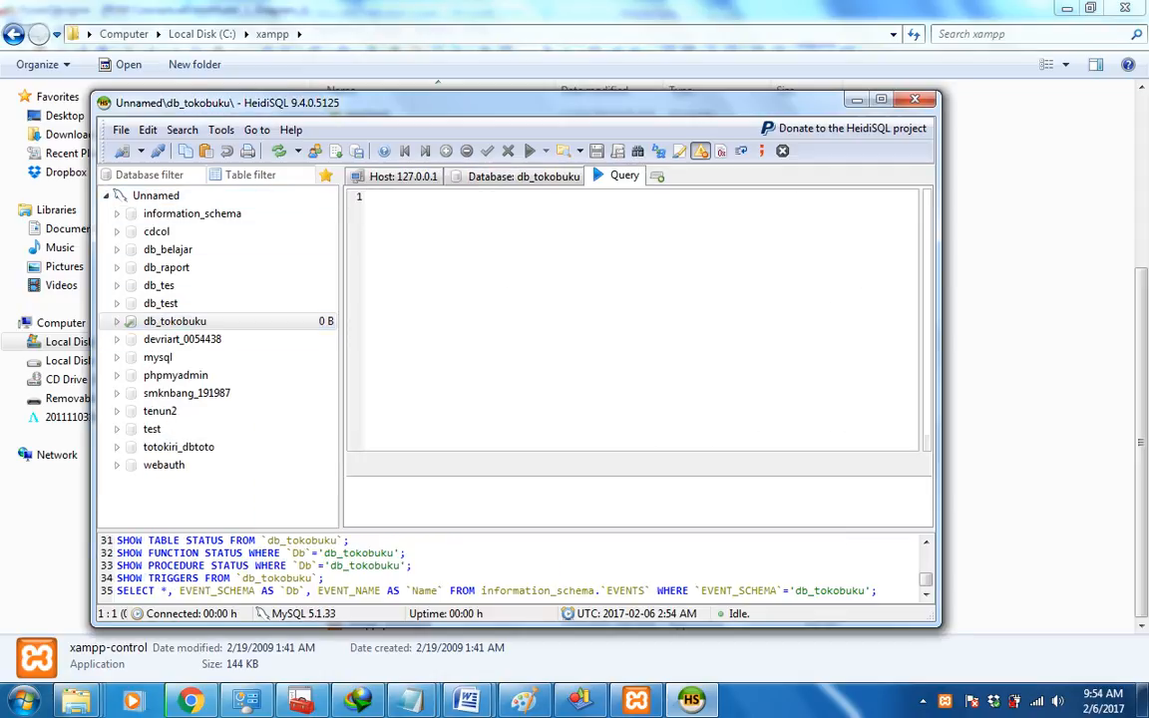
{"action": "key", "text": "ctrl+v"}
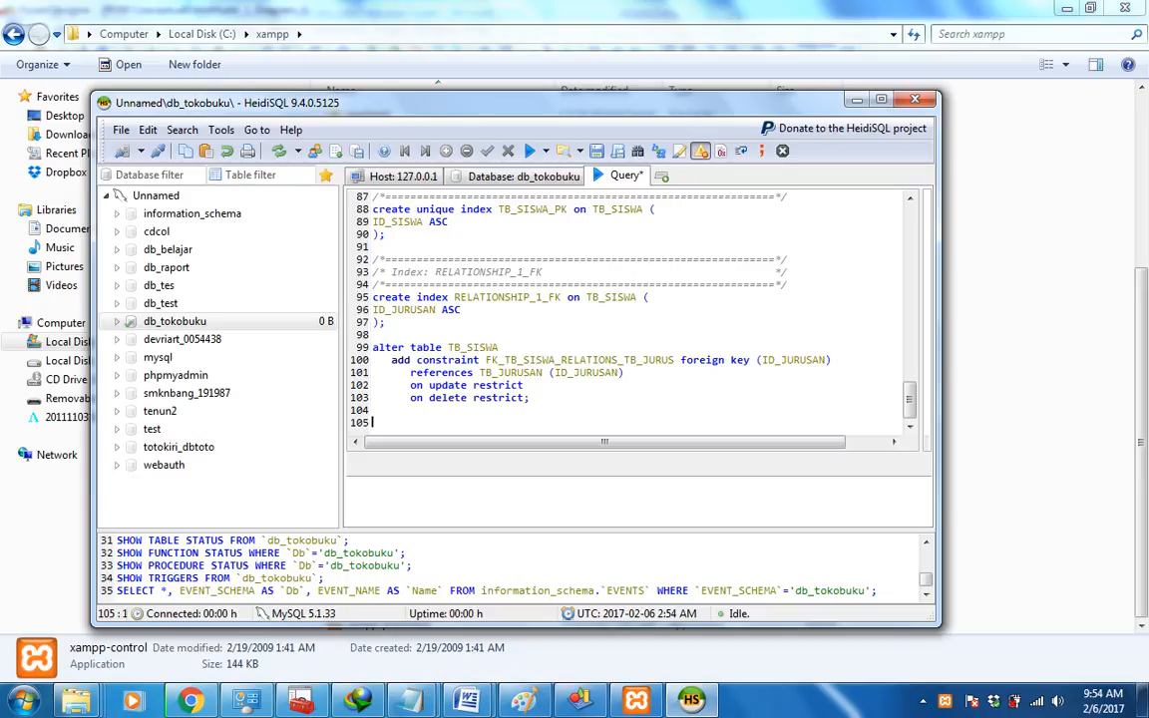
- Delete the header comment and everything else above the TB_JURUSAN table section, then run the query on db_tokobuku
{"action": "left_click_drag", "start_coordinate": [909, 397], "coordinate": [910, 321]}
{"action": "left_click_drag", "start_coordinate": [372, 259], "coordinate": [367, 197]}
{"action": "key", "text": "Delete"}
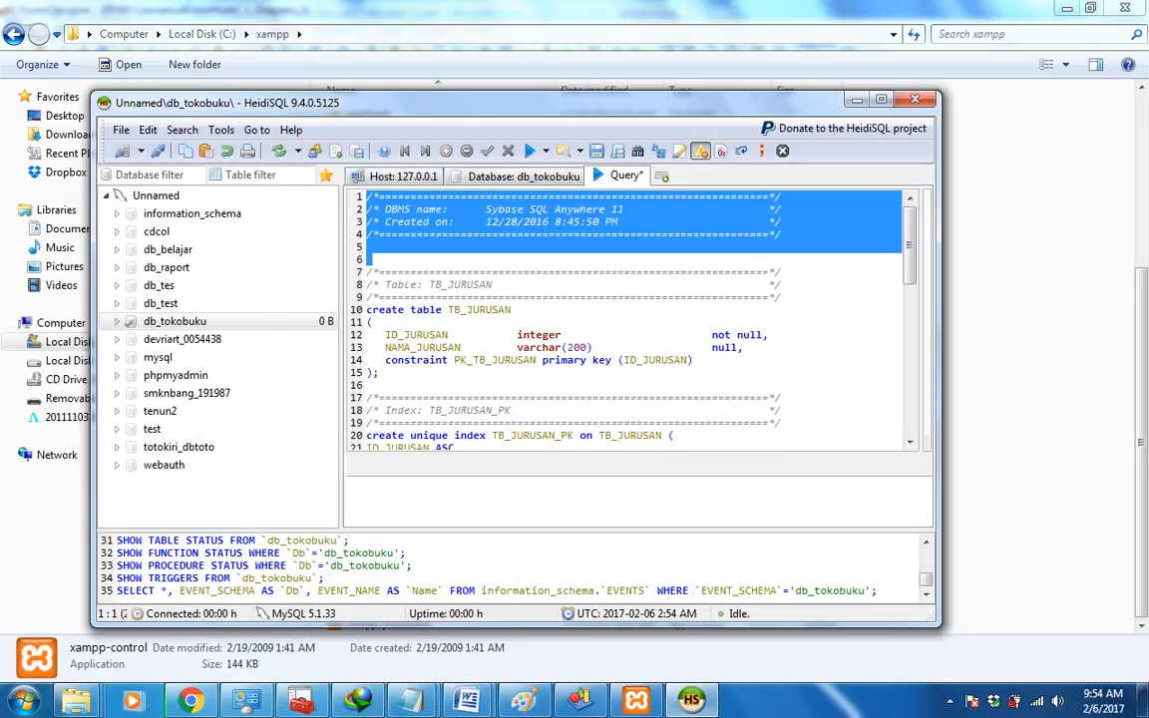
{"action": "key", "text": "Delete"}
{"action": "scroll", "coordinate": [638, 319], "scroll_direction": "down", "scroll_amount": 12}
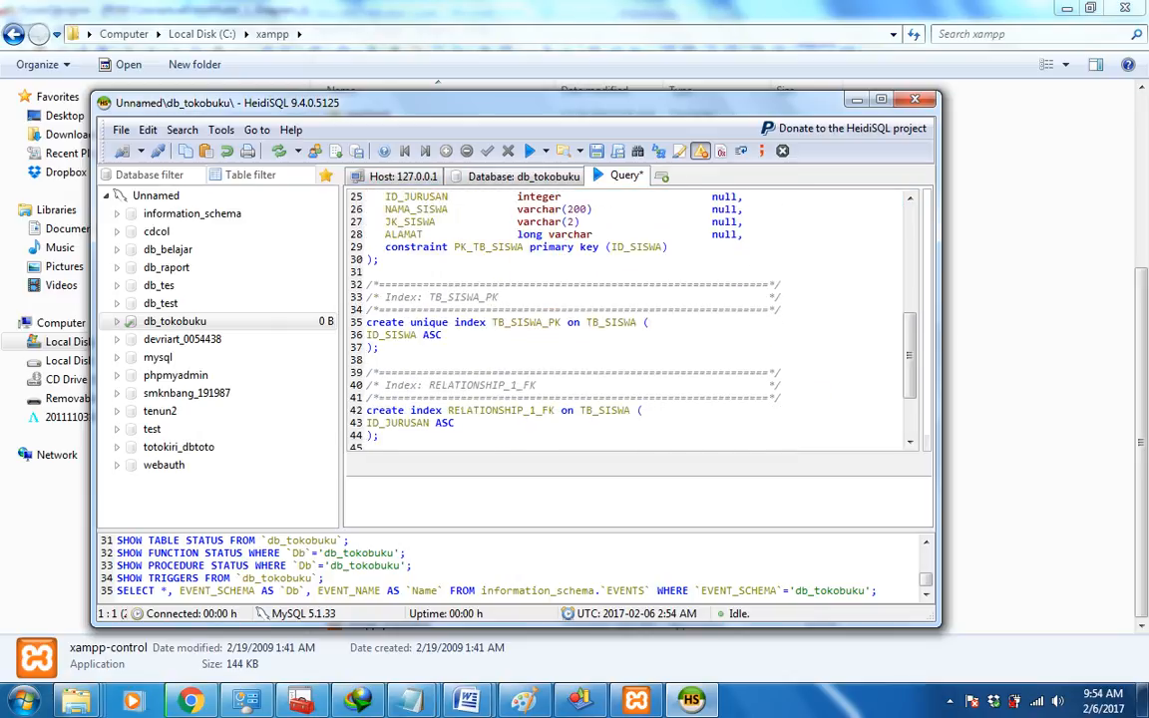
{"action": "scroll", "coordinate": [638, 319], "scroll_direction": "up", "scroll_amount": 10}
{"action": "scroll", "coordinate": [638, 319], "scroll_direction": "up", "scroll_amount": 2}
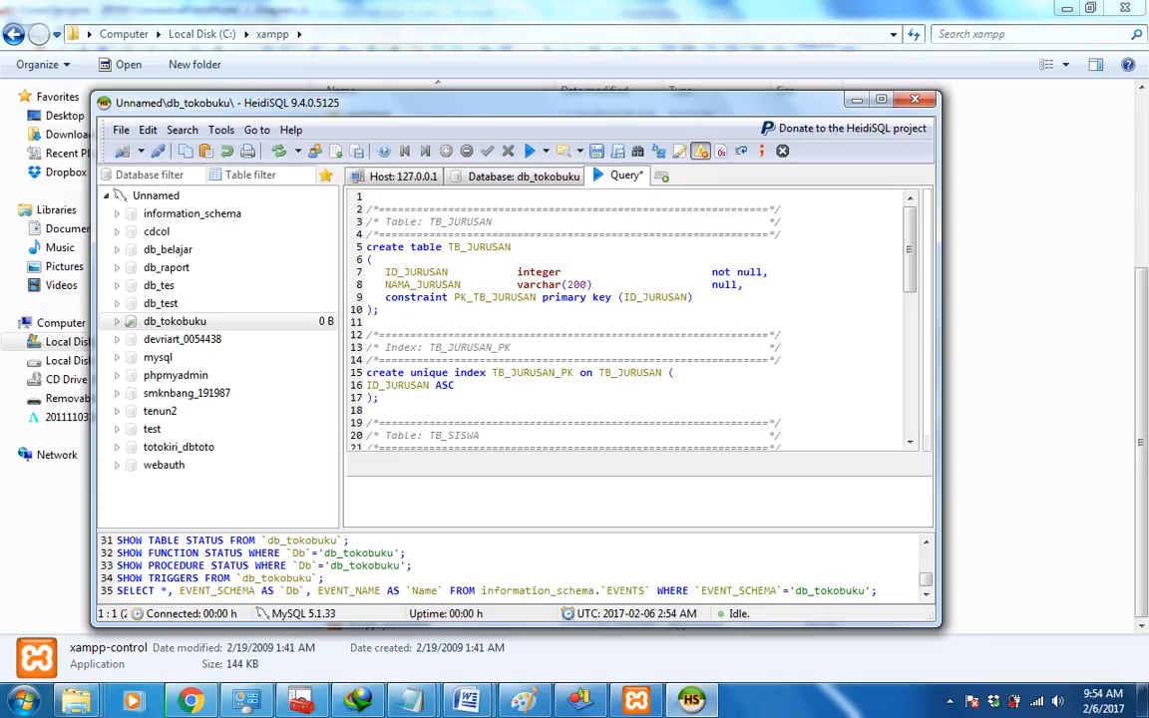
{"action": "key", "text": "F9"}
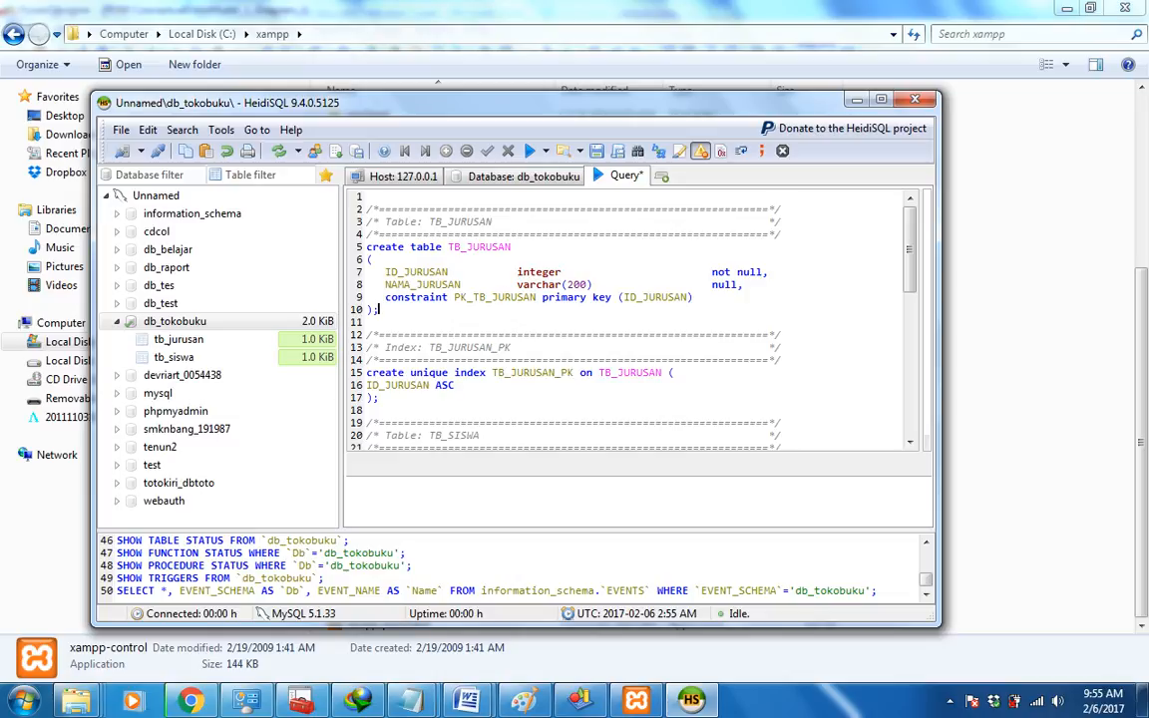
- Drop the tb_jurusan and tb_siswa tables from the db_tokobuku database
{"action": "right_click", "coordinate": [226, 343]}
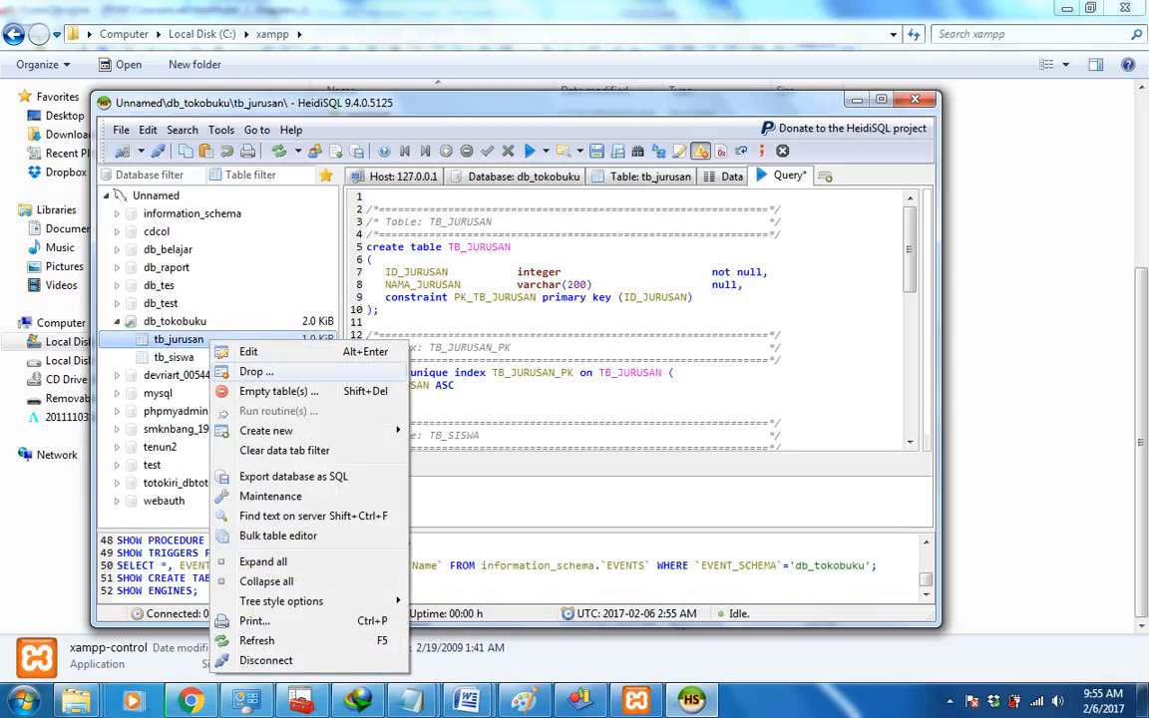
{"action": "left_click", "coordinate": [244, 369]}
{"action": "key", "text": "Return"}
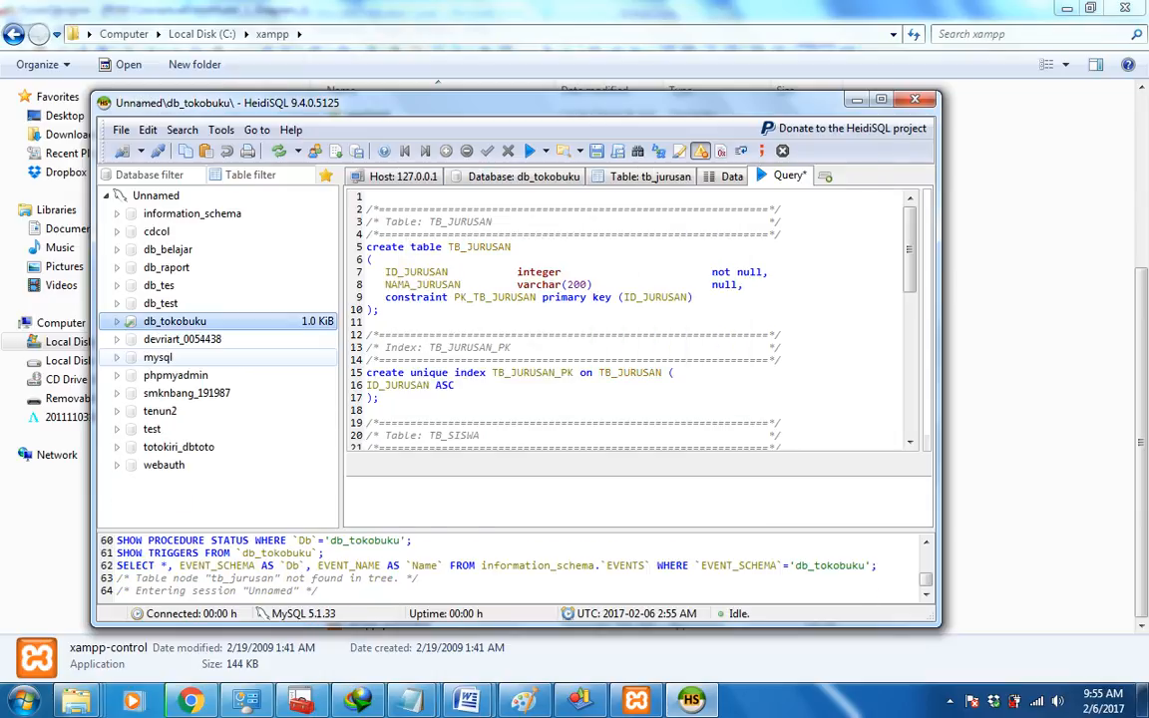
{"action": "left_click", "coordinate": [174, 340]}
{"action": "right_click", "coordinate": [222, 341]}
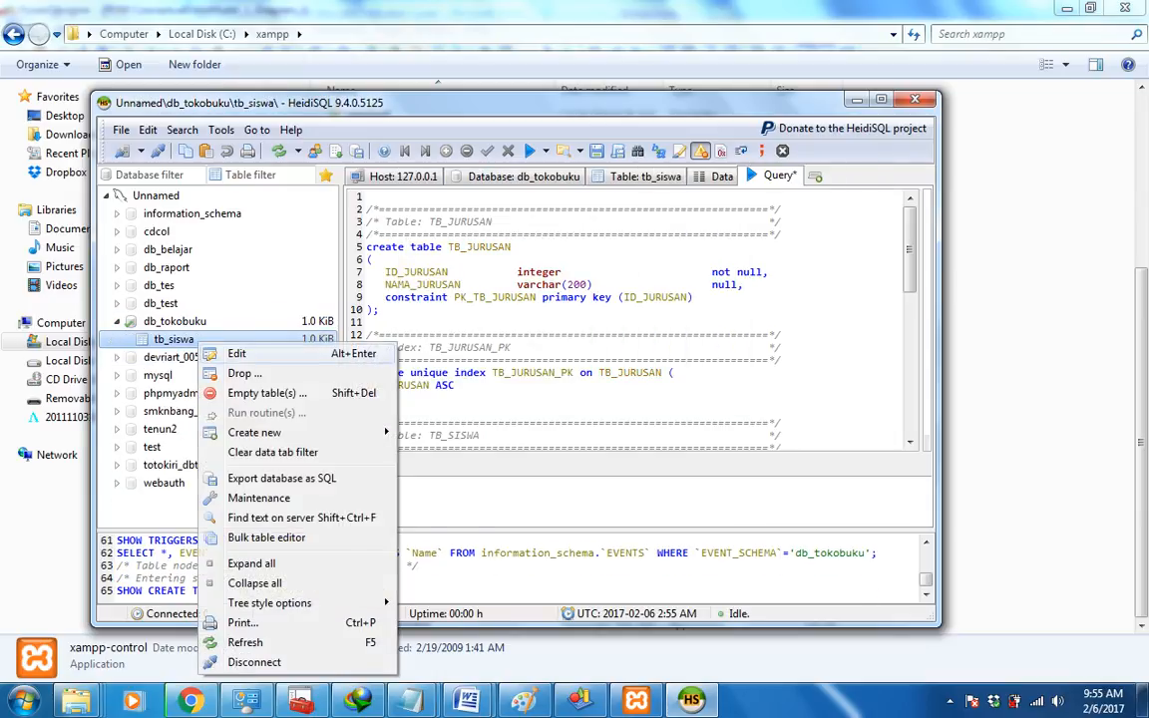
{"action": "left_click", "coordinate": [245, 373]}
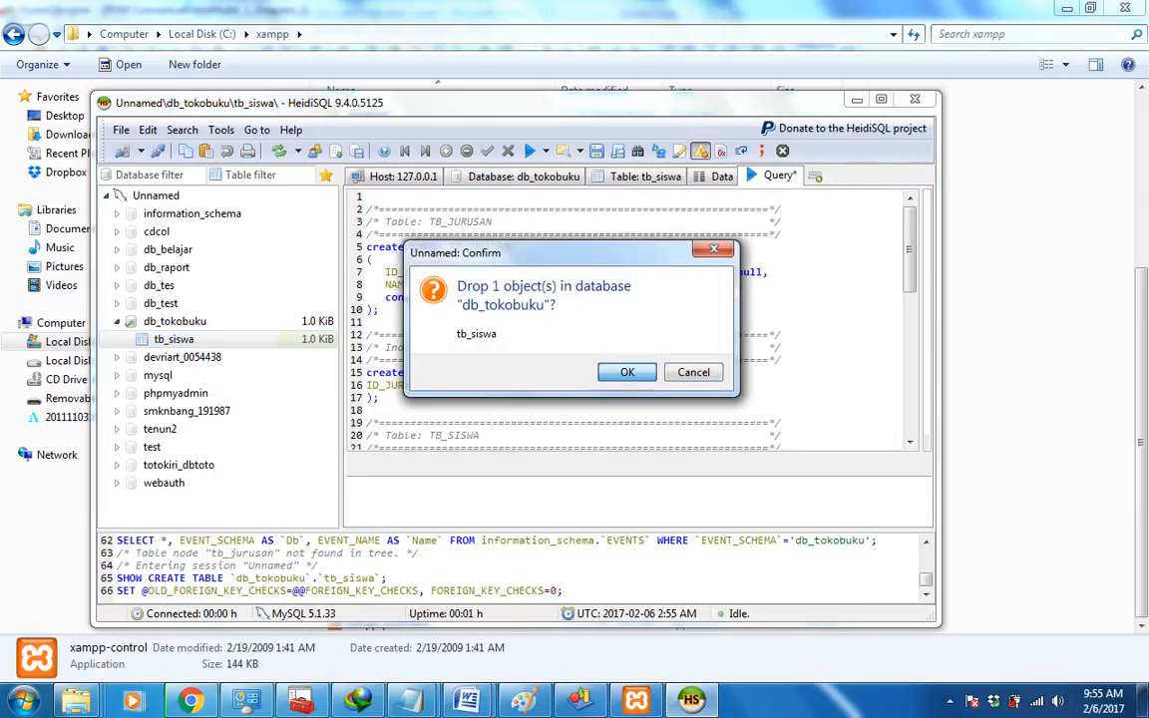
{"action": "key", "text": "Return"}
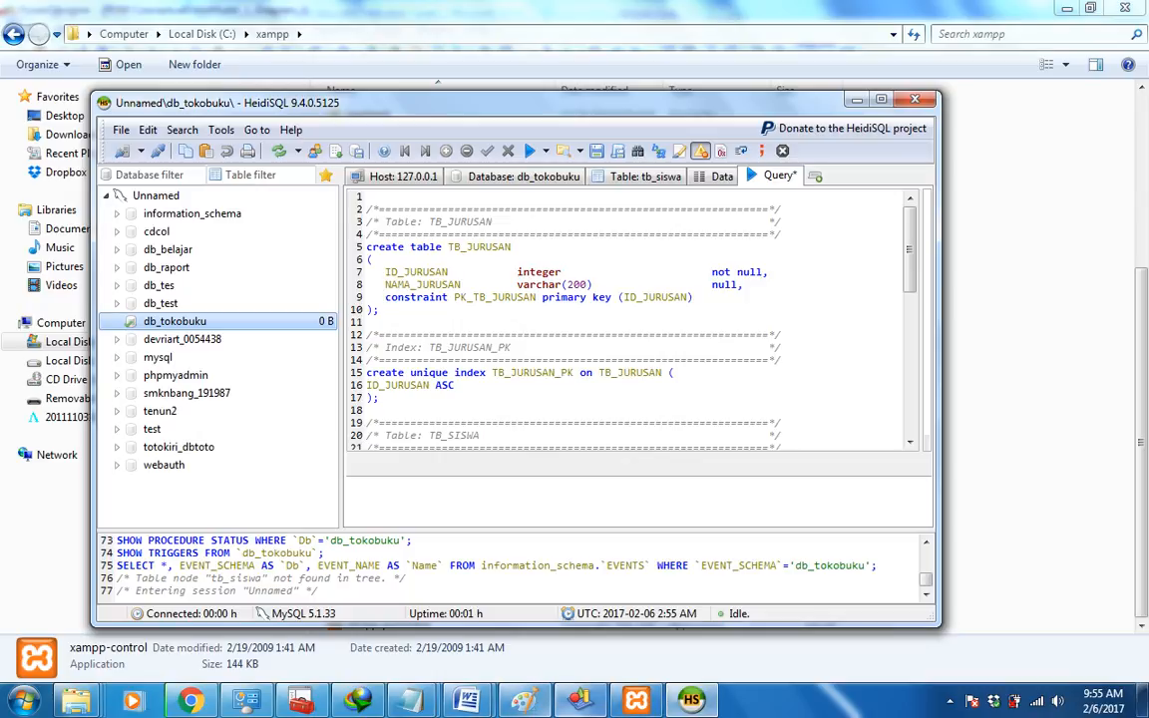
- Switch to PowerDesigner, reopen the generated crebas.sql in Notepad to check its contents, and close it
{"action": "key", "text": "alt+Tab"}
{"action": "key", "text": "Return"}
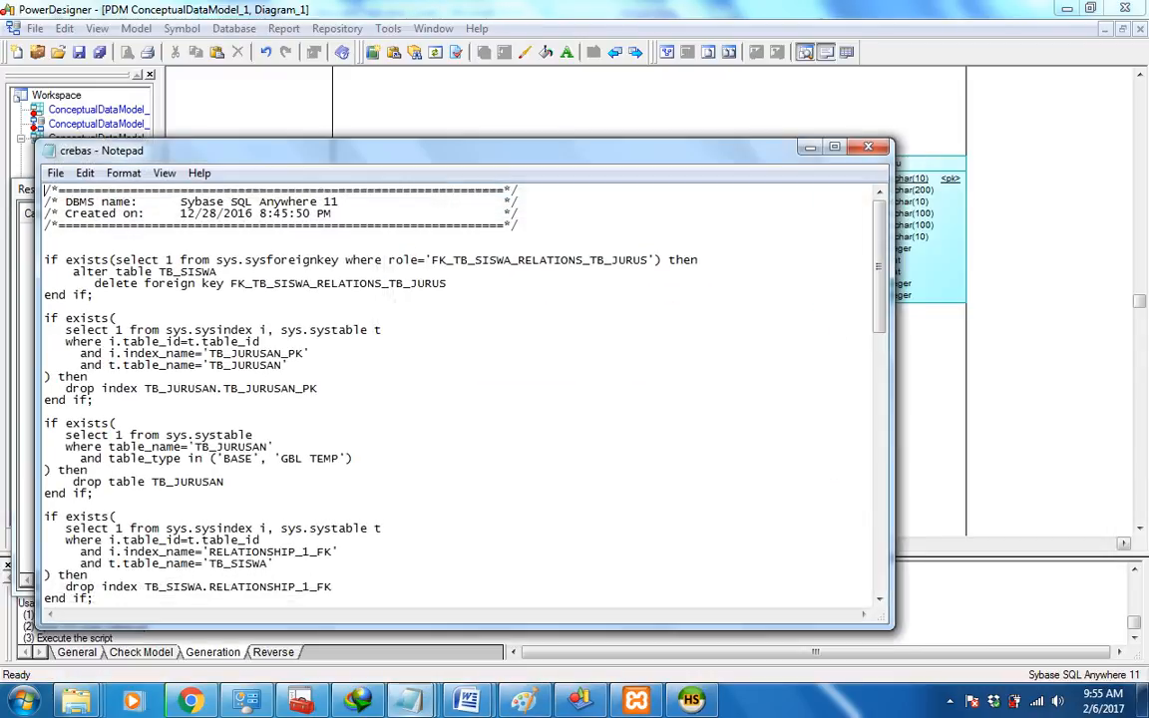
{"action": "key", "text": "ctrl+a"}
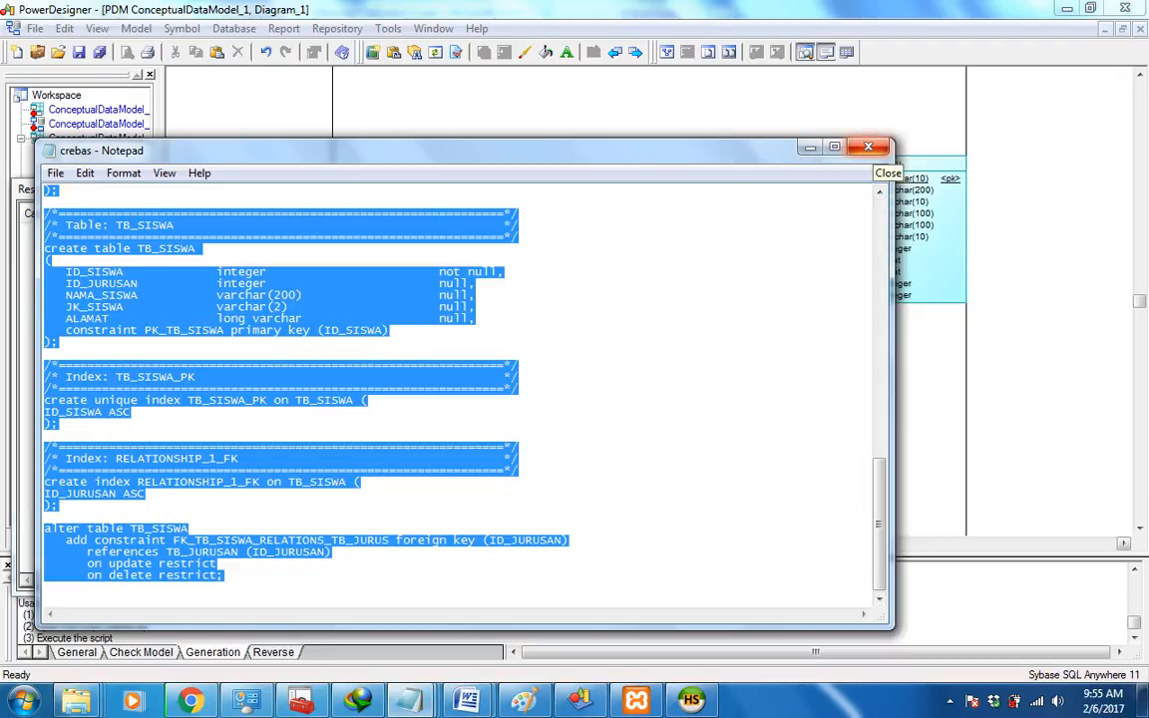
{"action": "left_click", "coordinate": [868, 148]}
{"action": "key", "text": "Escape"}
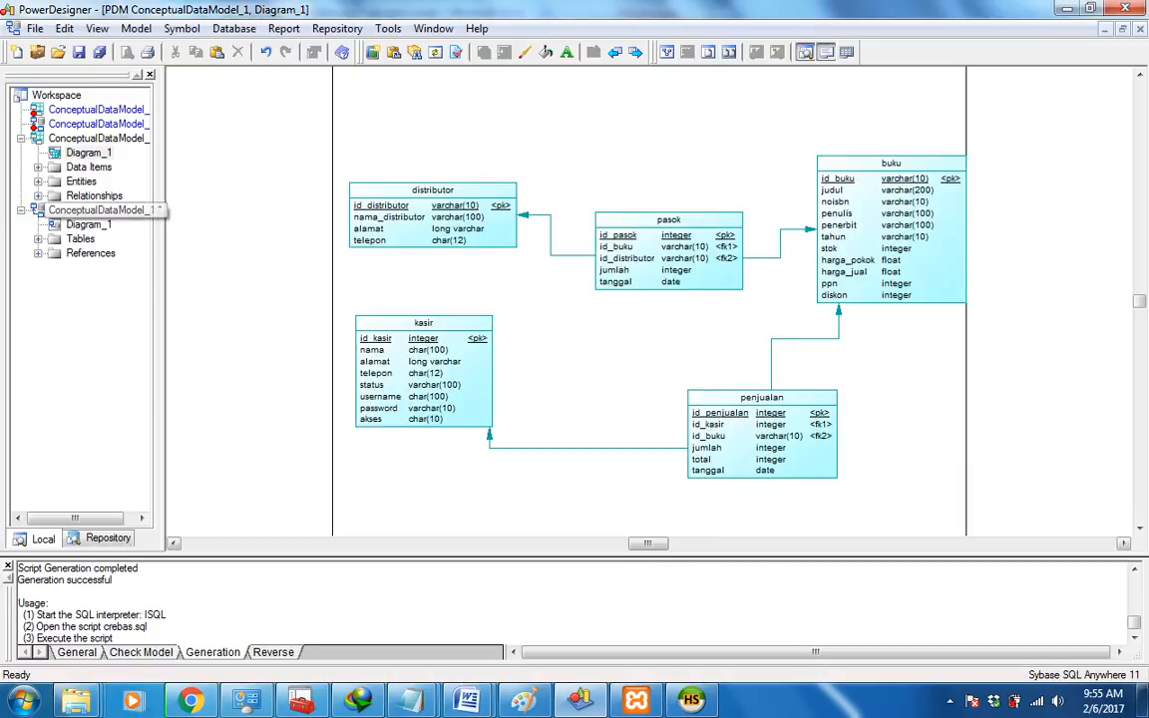
- Generate the database script crebas.sql again from the bookstore physical model, overwriting the file in the PowerDesigner 15 folder
{"action": "left_click", "coordinate": [89, 152]}
{"action": "key", "text": "Delete"}
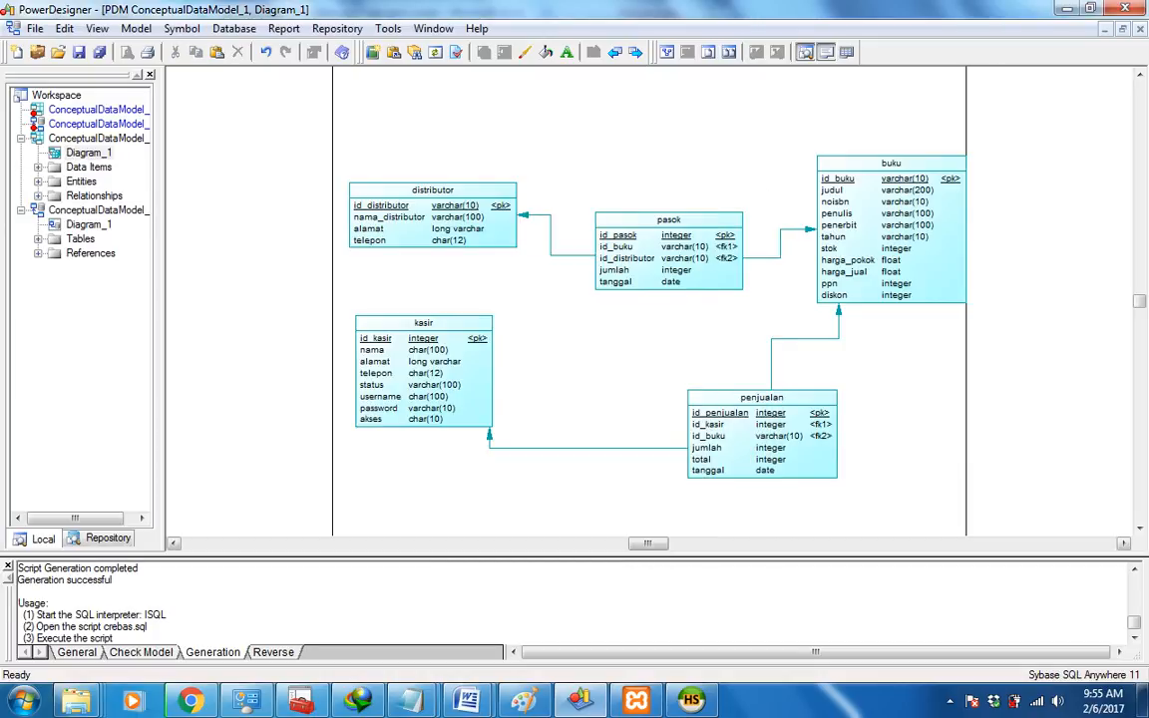
{"action": "left_click", "coordinate": [234, 28]}
{"action": "left_click", "coordinate": [285, 115]}
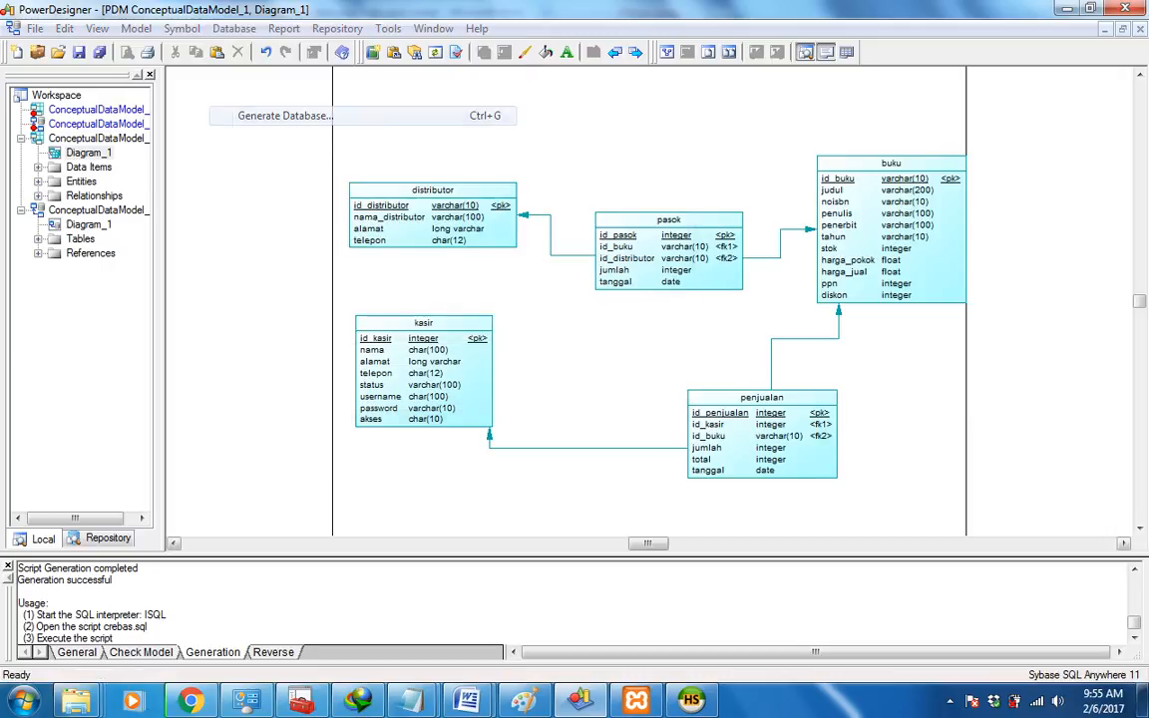
{"action": "key", "text": "Return"}
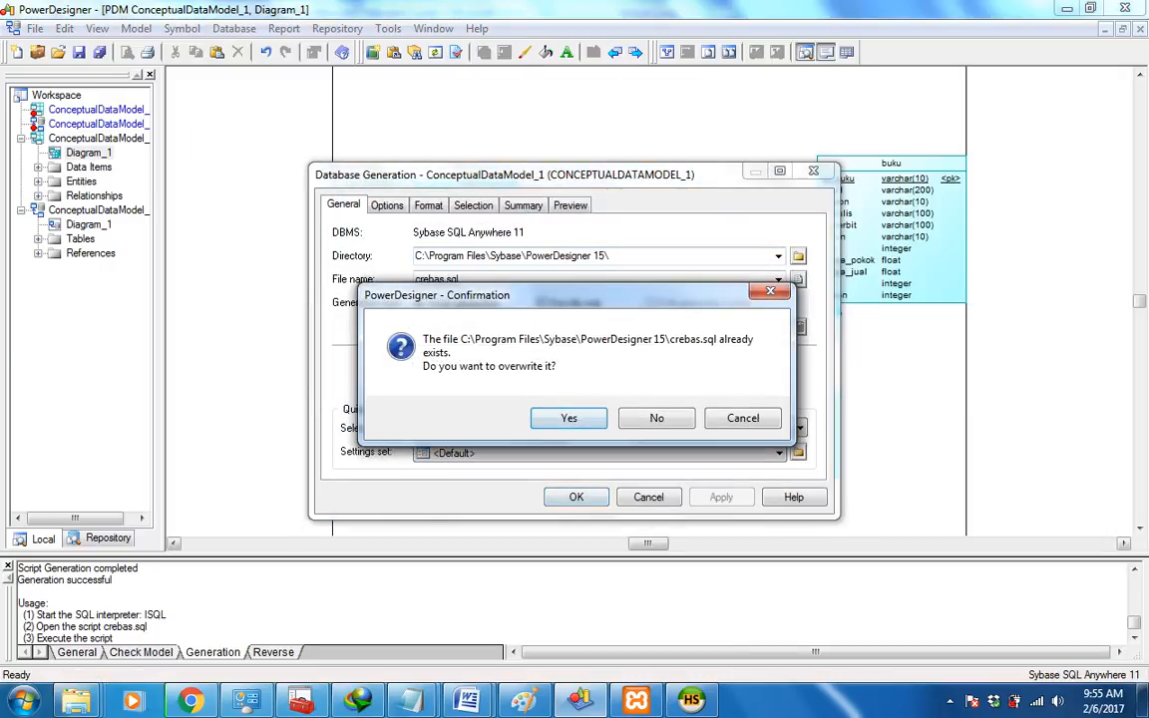
{"action": "key", "text": "Return"}
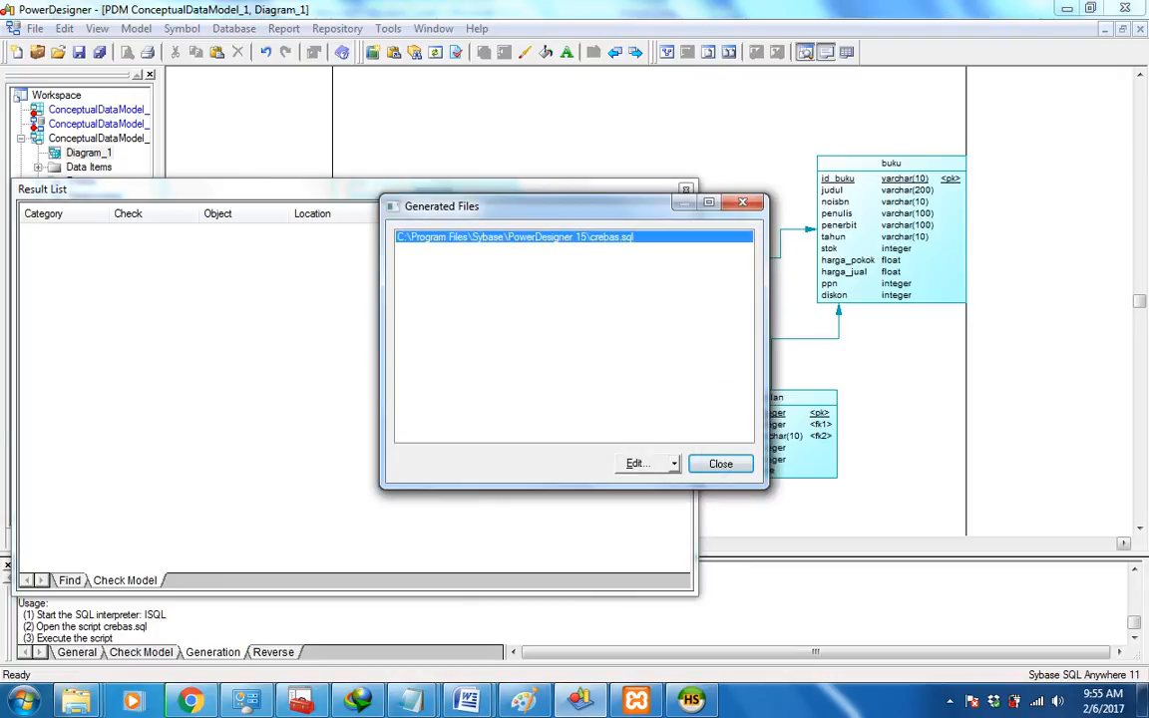
- Review the regenerated crebas.sql down to its last statement, close it, and check the query in HeidiSQL before returning to PowerDesigner
{"action": "key", "text": "alt+e"}
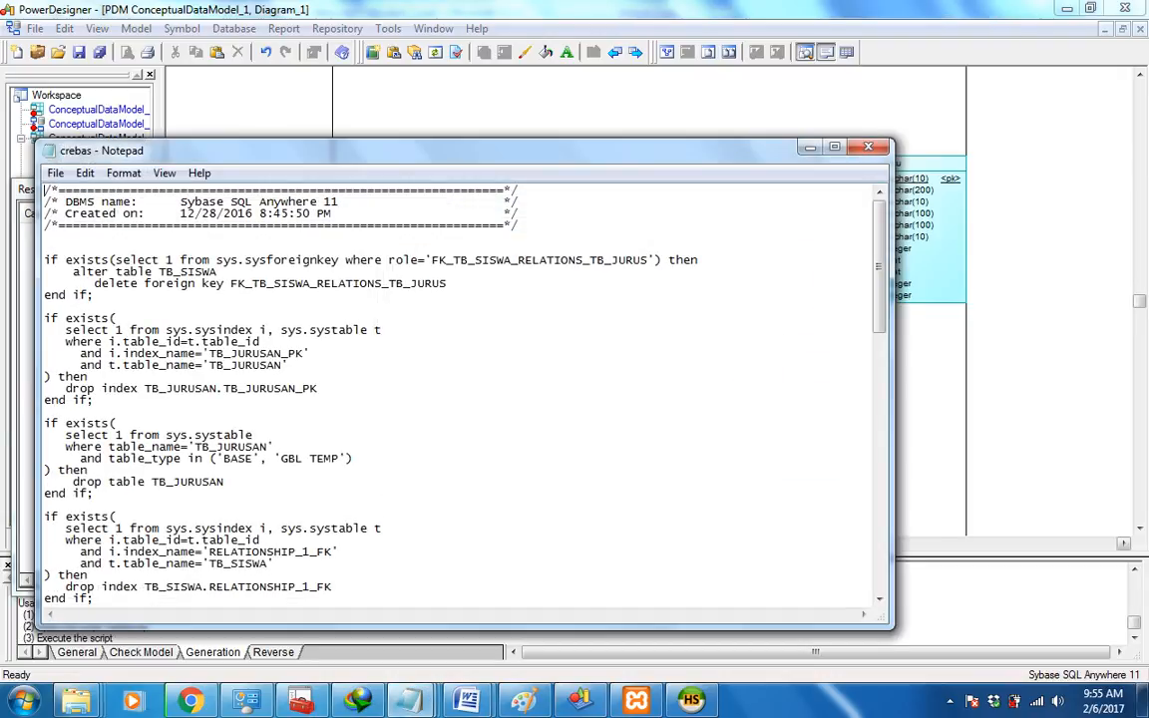
{"action": "scroll", "coordinate": [459, 394], "scroll_direction": "down", "scroll_amount": 18}
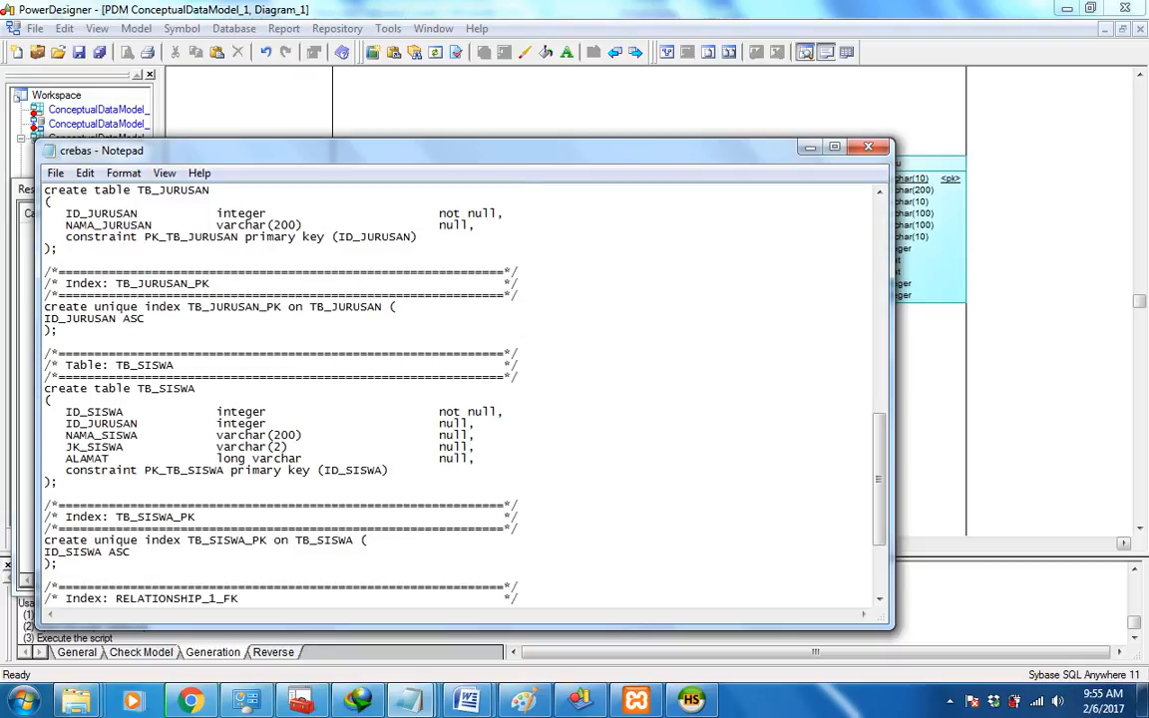
{"action": "scroll", "coordinate": [459, 394], "scroll_direction": "down", "scroll_amount": 4}
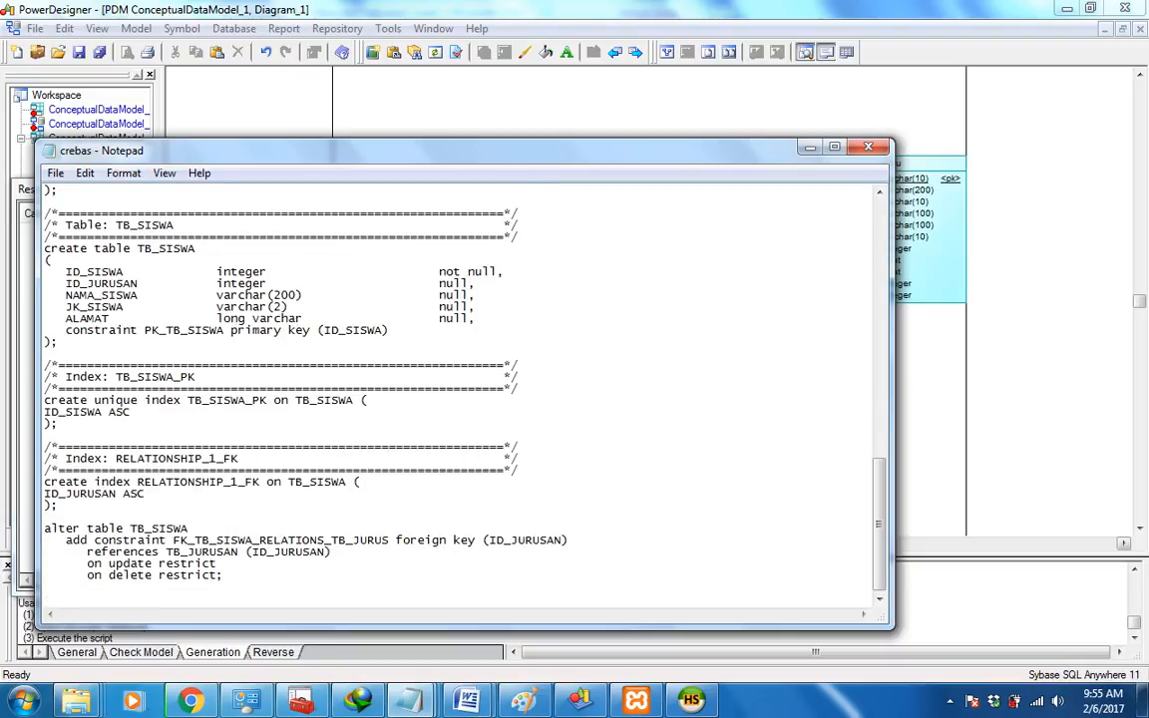
{"action": "key", "text": "alt+F4"}
{"action": "key", "text": "Escape"}
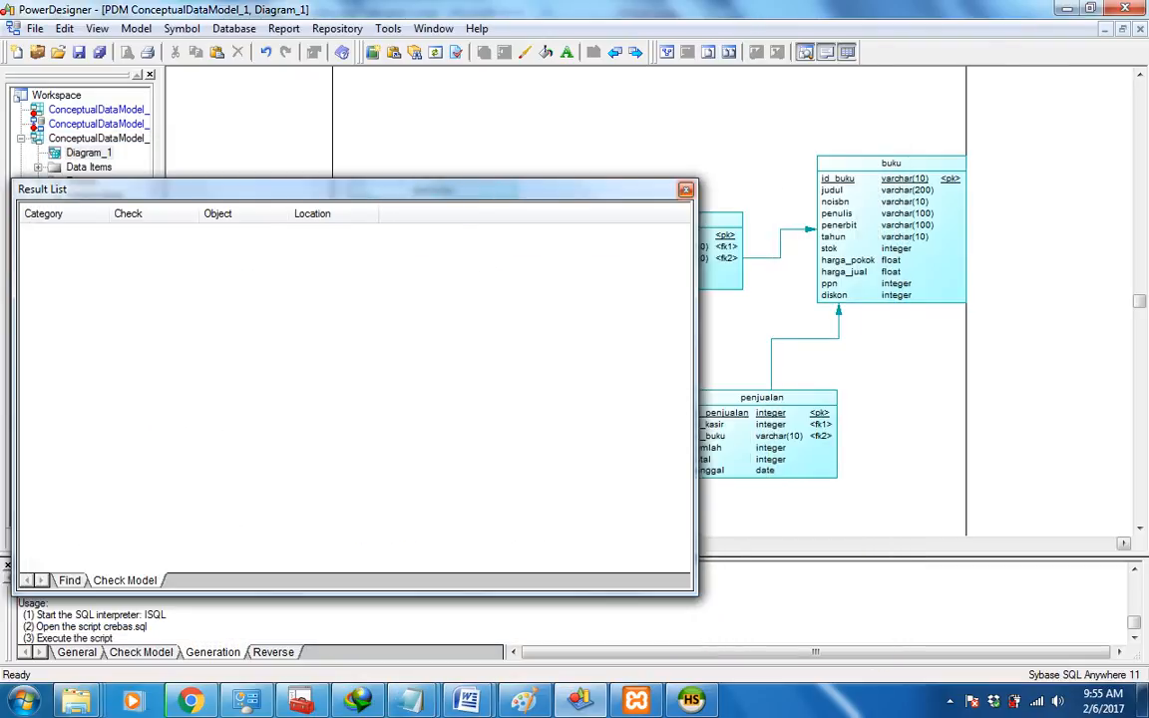
{"action": "key", "text": "Escape"}
{"action": "key", "text": "alt+Tab"}
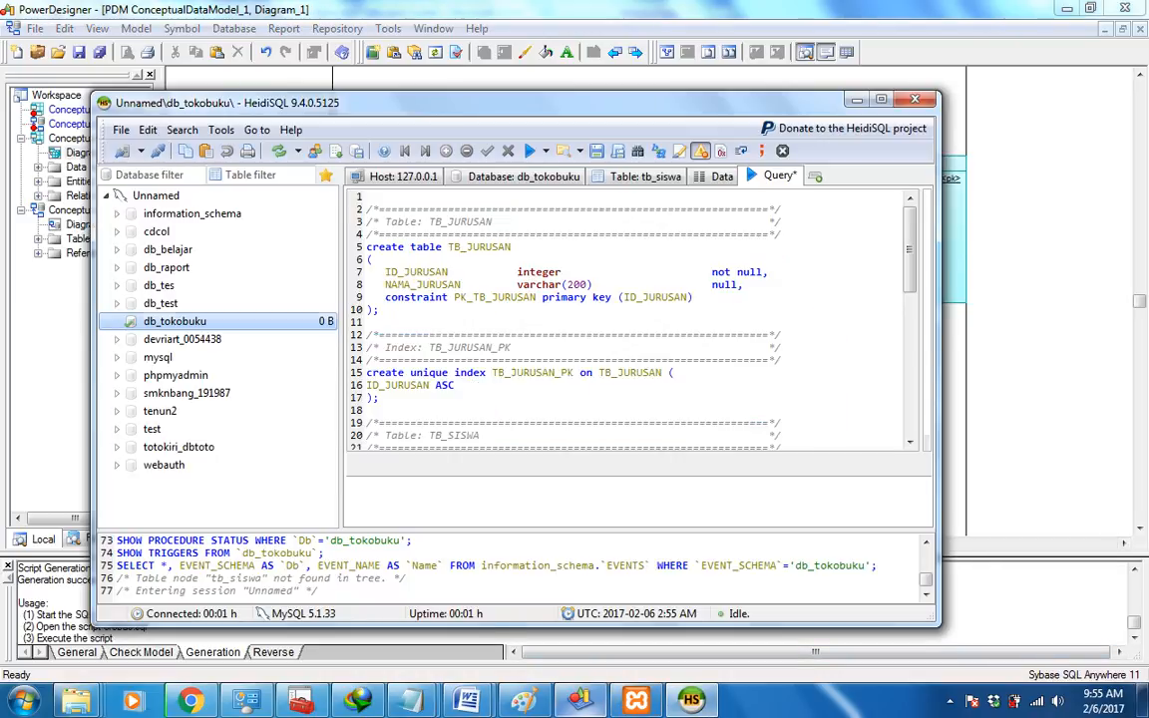
{"action": "left_click", "coordinate": [580, 700]}
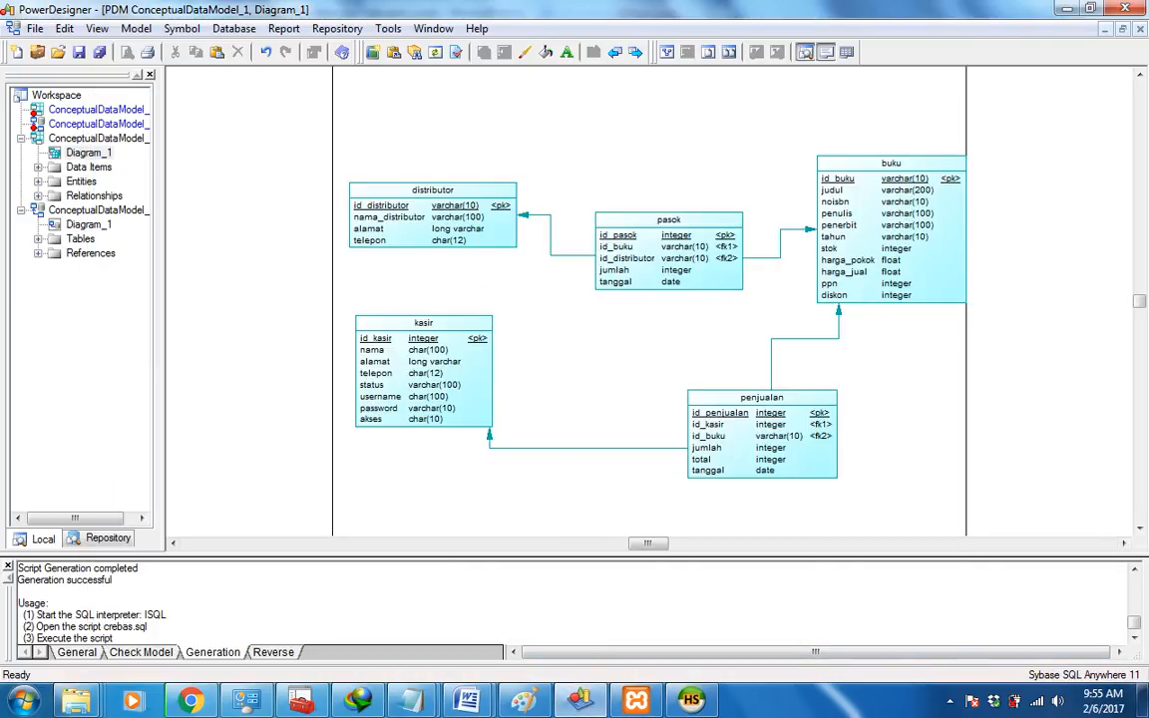
- Start database generation from the bookstore physical diagram and set the script's output directory to the user's Documents folder
{"action": "left_click", "coordinate": [88, 224]}
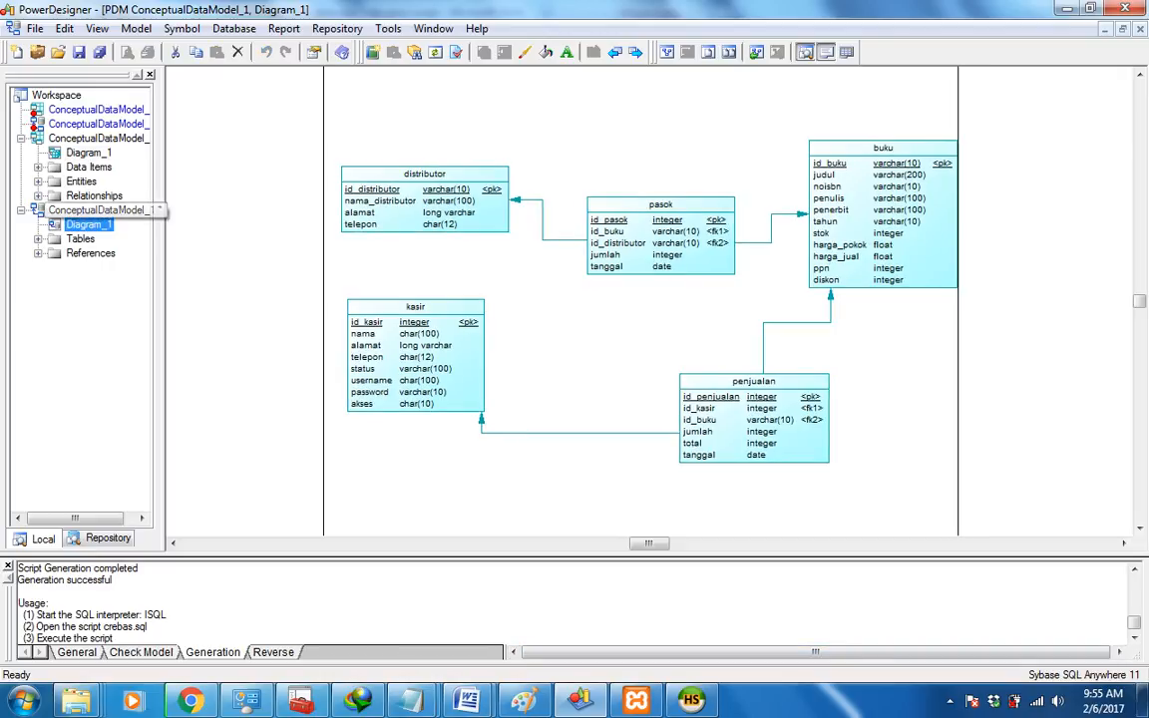
{"action": "right_click", "coordinate": [89, 226]}
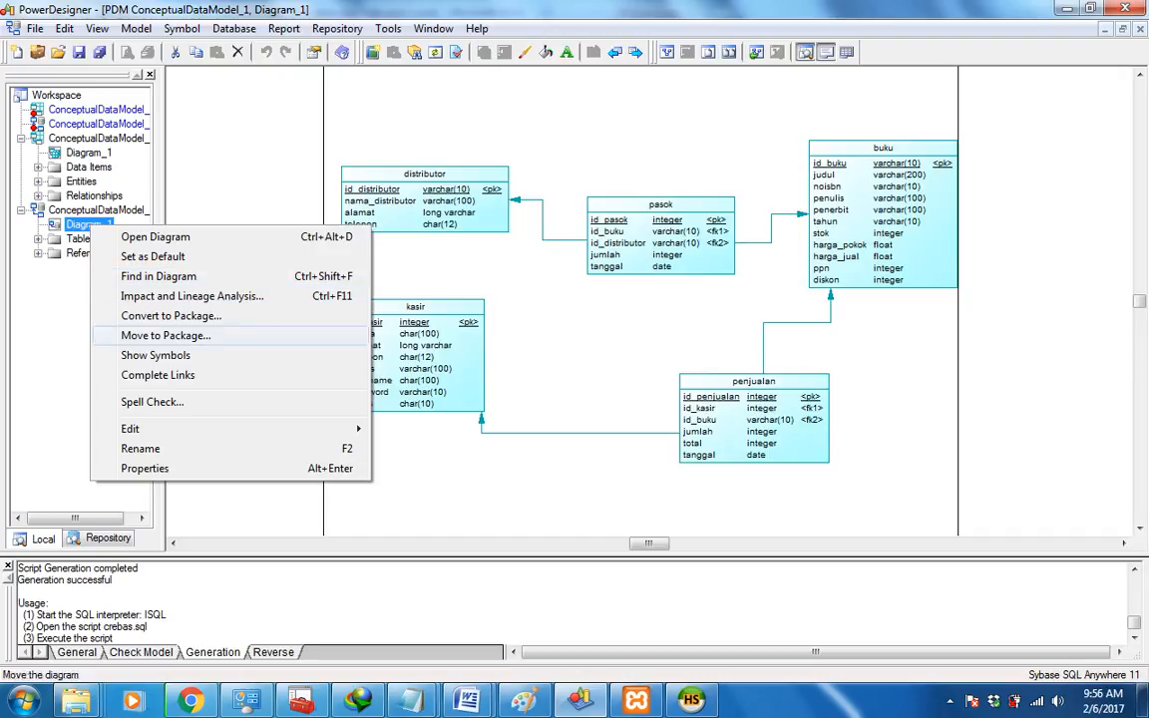
{"action": "key", "text": "Escape"}
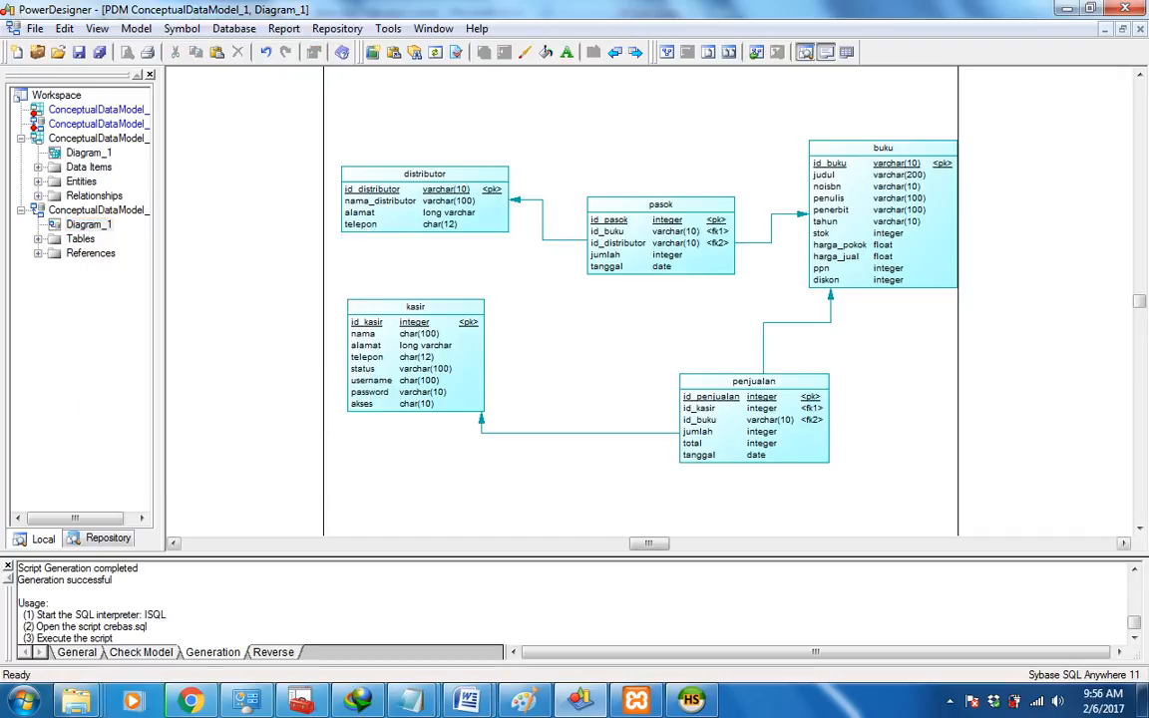
{"action": "left_click", "coordinate": [234, 28]}
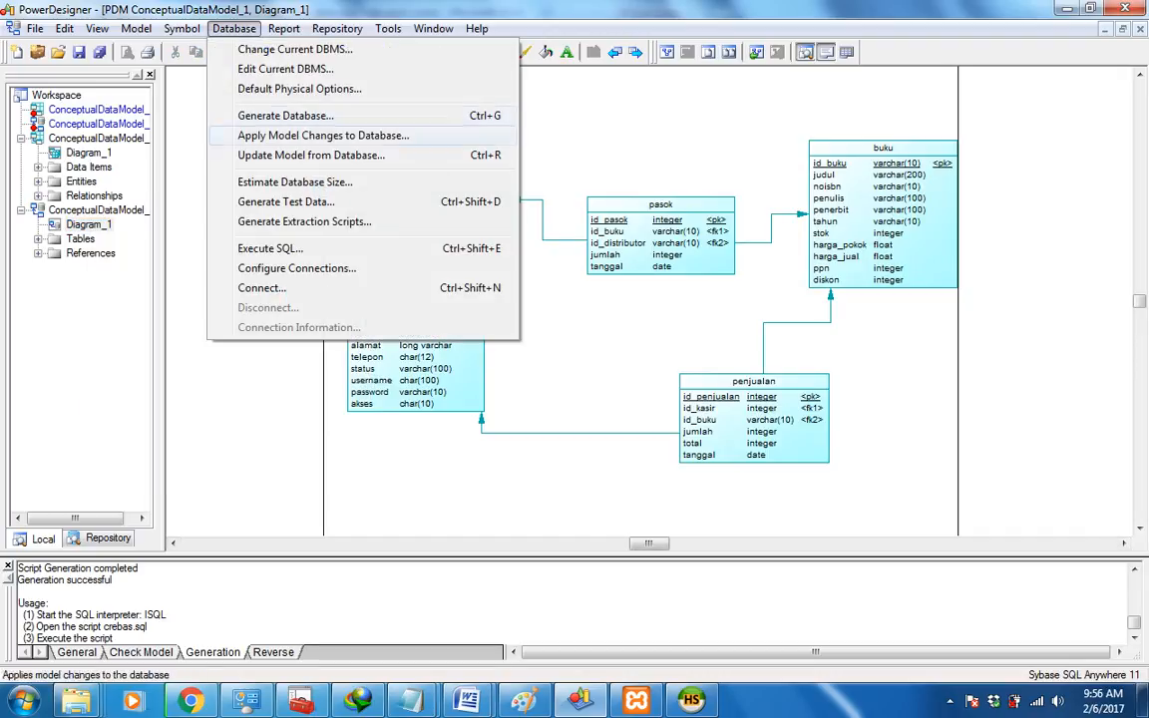
{"action": "key", "text": "Return"}
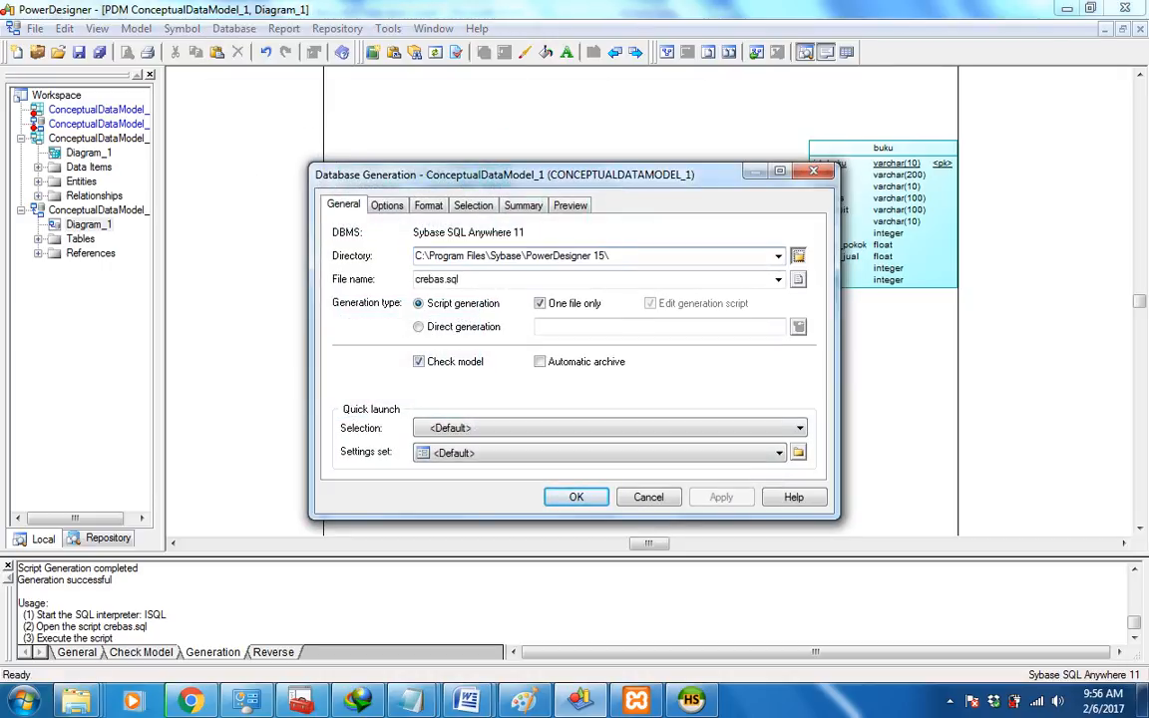
{"action": "left_click", "coordinate": [797, 255]}
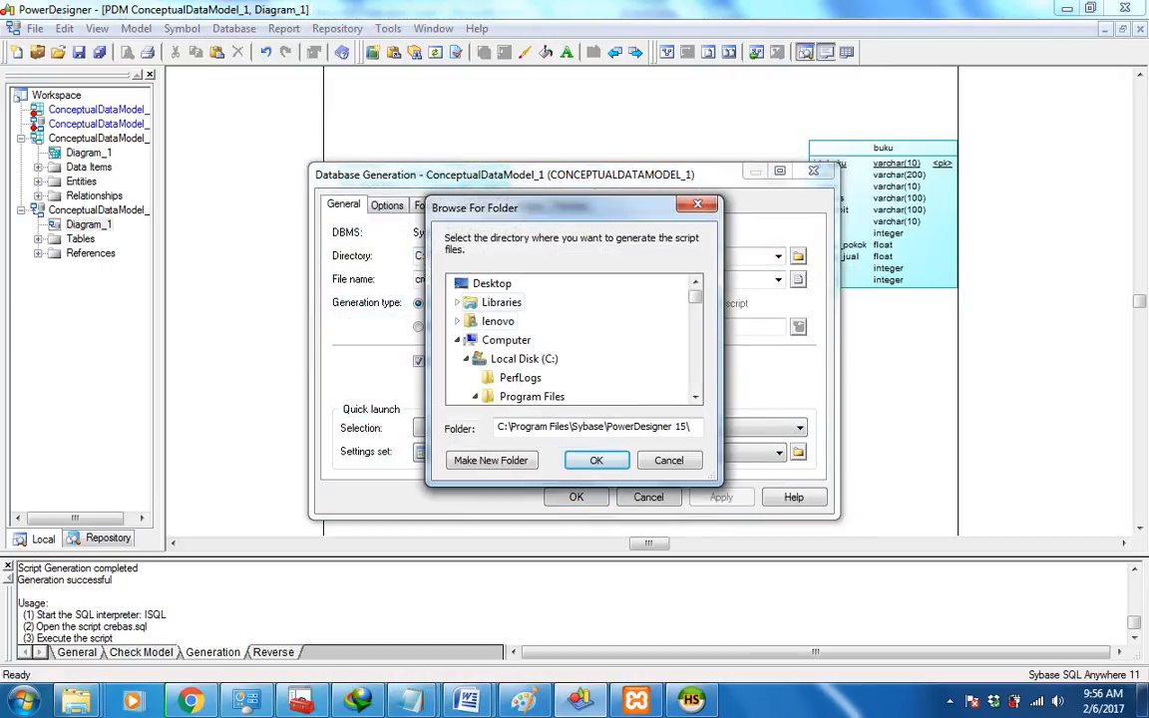
{"action": "left_click", "coordinate": [456, 320]}
{"action": "left_click", "coordinate": [508, 355]}
{"action": "scroll", "coordinate": [509, 354], "scroll_direction": "down", "scroll_amount": 4}
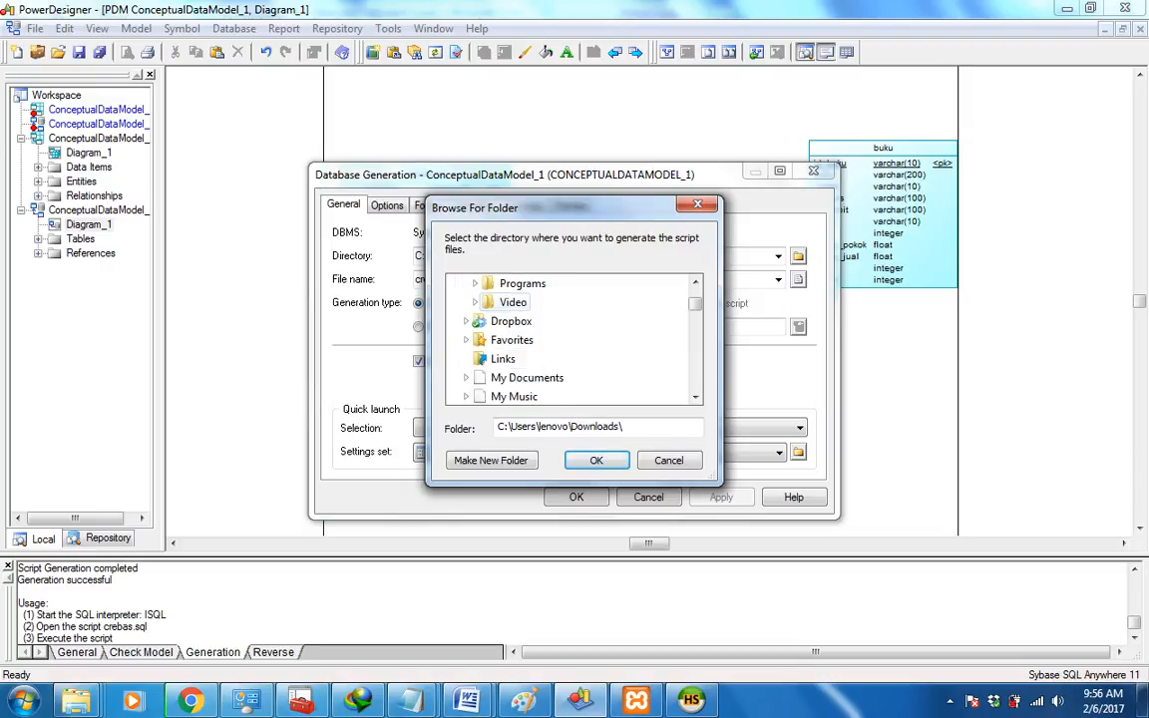
{"action": "scroll", "coordinate": [518, 367], "scroll_direction": "down", "scroll_amount": 1}
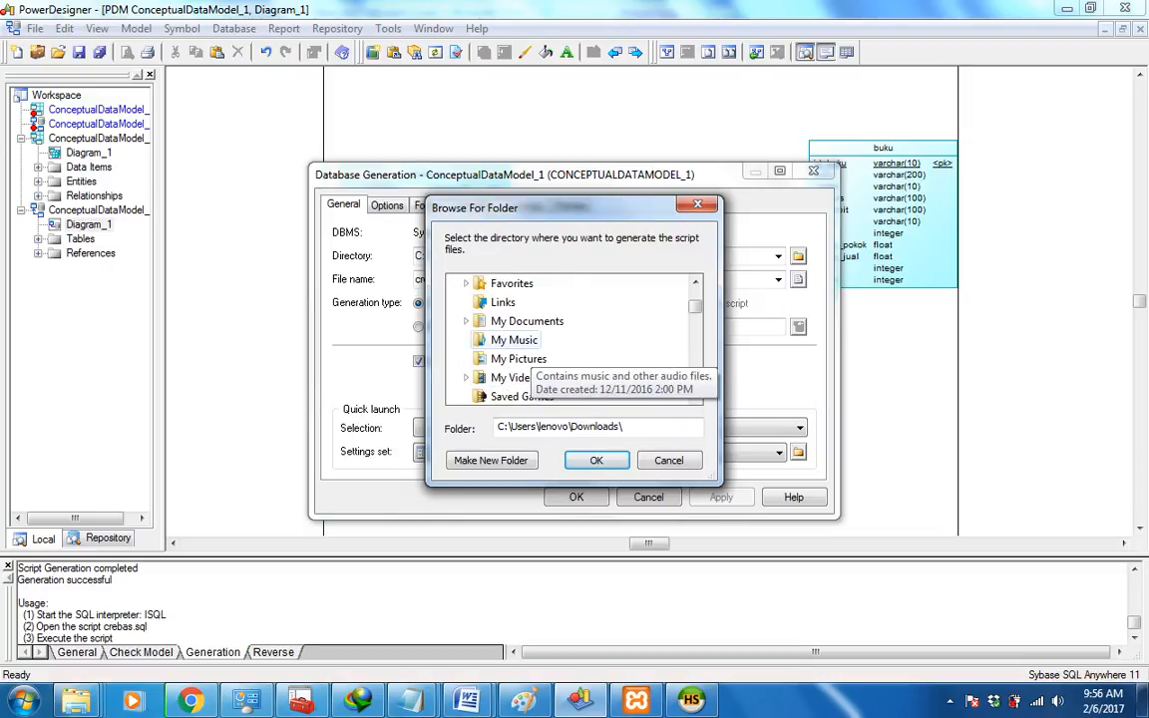
{"action": "scroll", "coordinate": [518, 367], "scroll_direction": "up", "scroll_amount": 1}
{"action": "left_click", "coordinate": [518, 372]}
{"action": "left_click", "coordinate": [596, 459]}
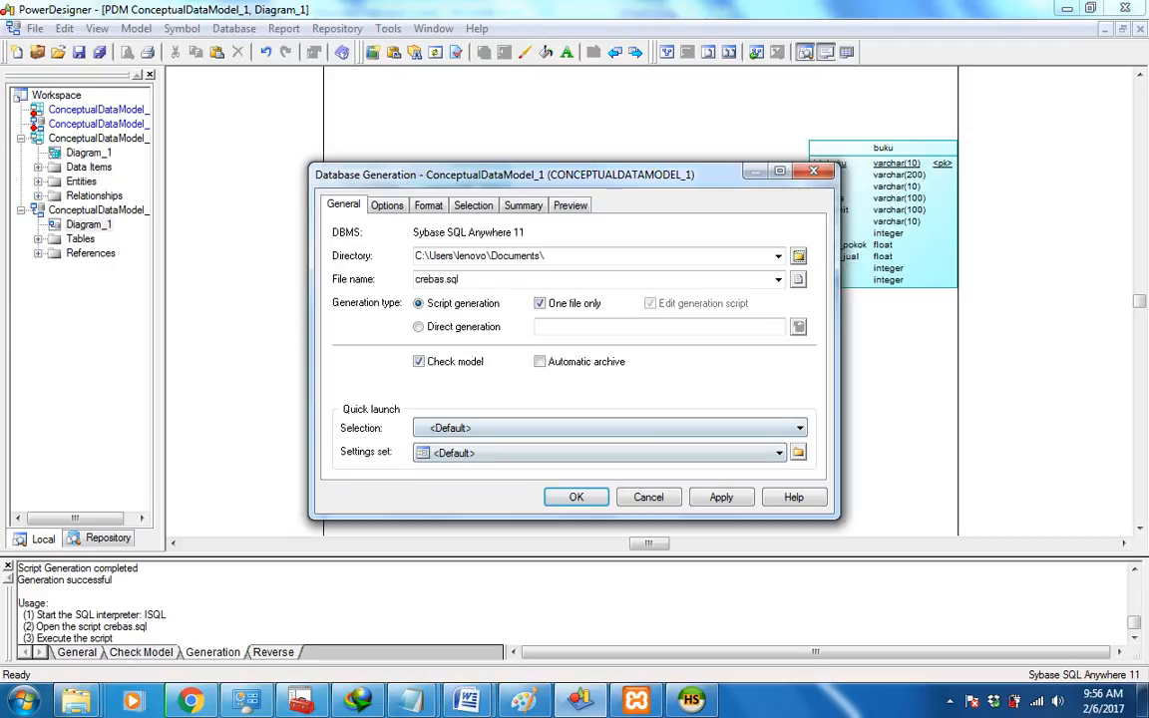
- Name the script file sql and generate the database script as a single file
{"action": "key", "text": "Tab"}
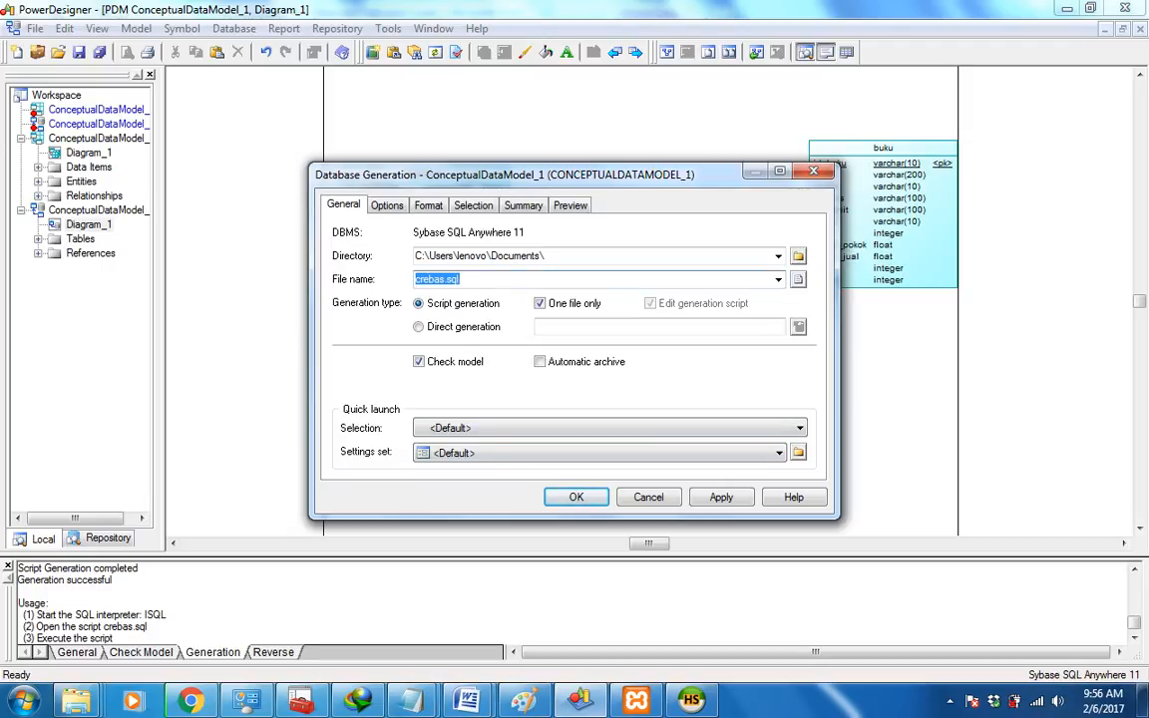
{"action": "type", "text": "sw"}
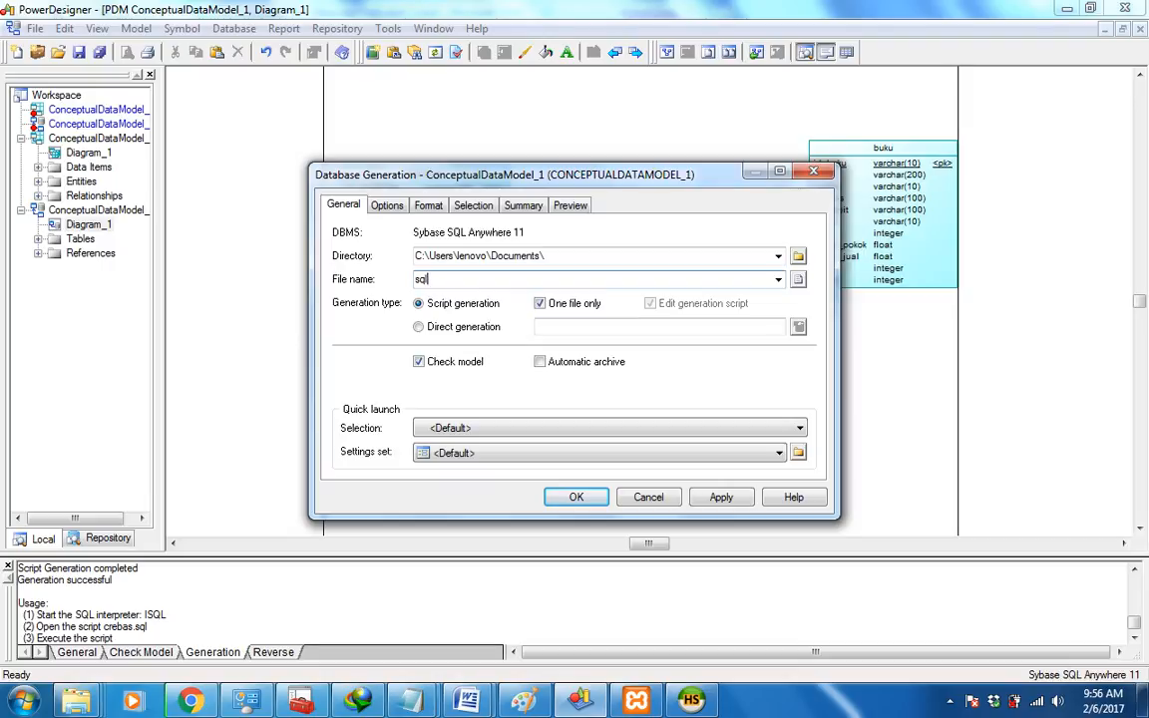
{"action": "type", "text": "l"}
{"action": "key", "text": "Return"}
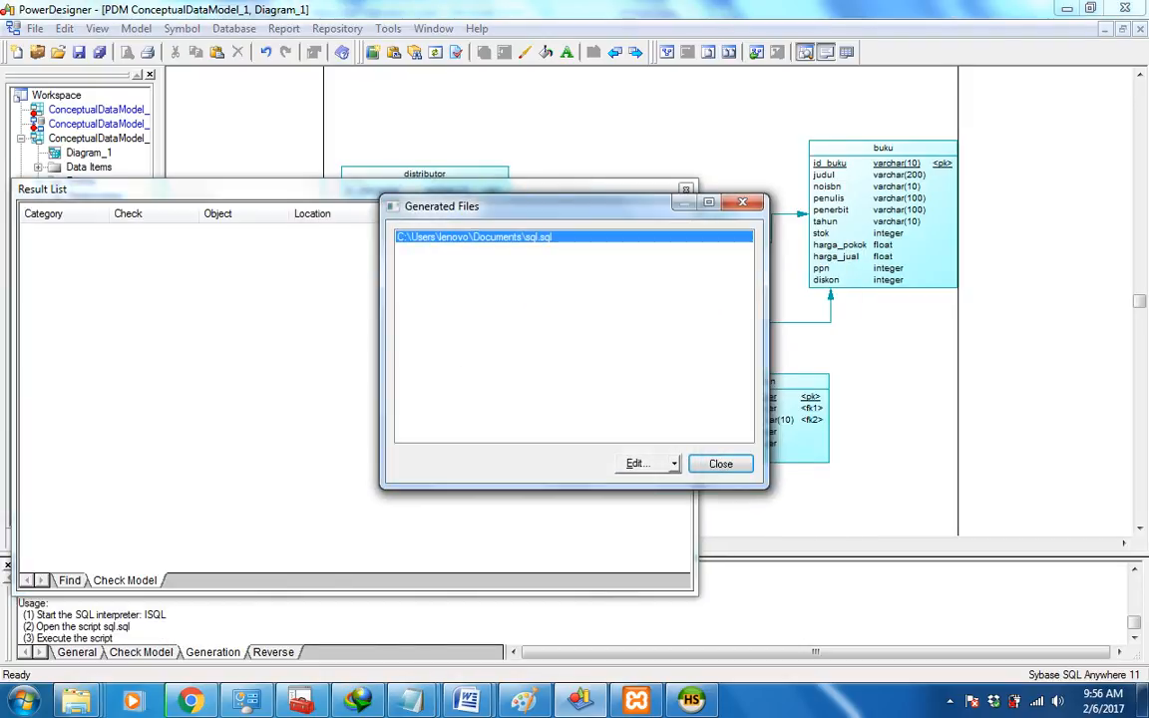
- Open the generated sql.sql in Notepad, skim its statements, and copy the entire script
{"action": "left_click", "coordinate": [636, 463]}
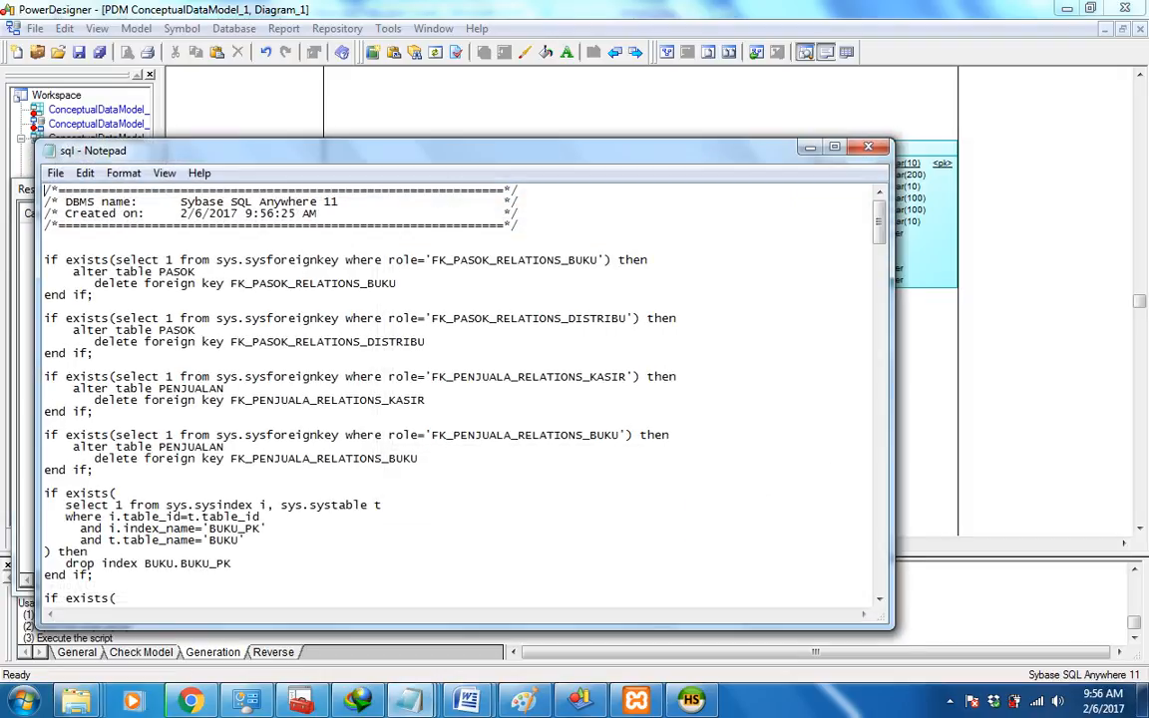
{"action": "scroll", "coordinate": [459, 399], "scroll_direction": "down", "scroll_amount": 4}
{"action": "scroll", "coordinate": [458, 399], "scroll_direction": "up", "scroll_amount": 4}
{"action": "scroll", "coordinate": [459, 399], "scroll_direction": "down", "scroll_amount": 4}
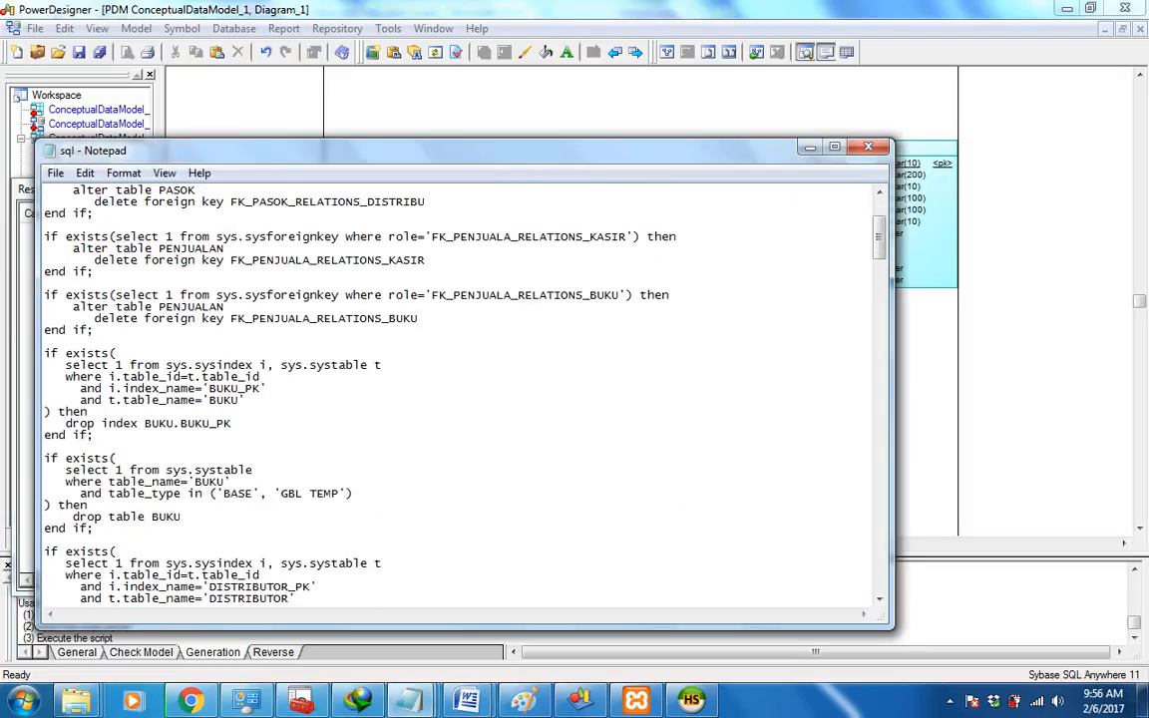
{"action": "scroll", "coordinate": [459, 399], "scroll_direction": "down", "scroll_amount": 4}
{"action": "scroll", "coordinate": [459, 399], "scroll_direction": "down", "scroll_amount": 5}
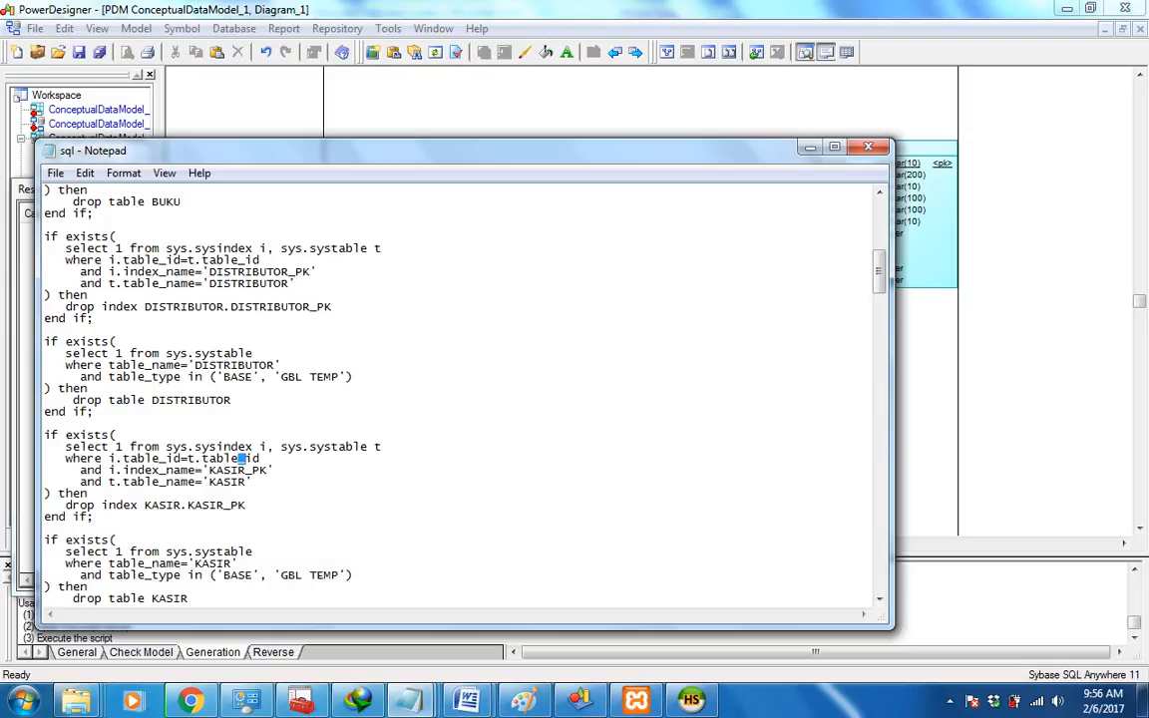
{"action": "key", "text": "ctrl+a"}
{"action": "left_click", "coordinate": [523, 701]}
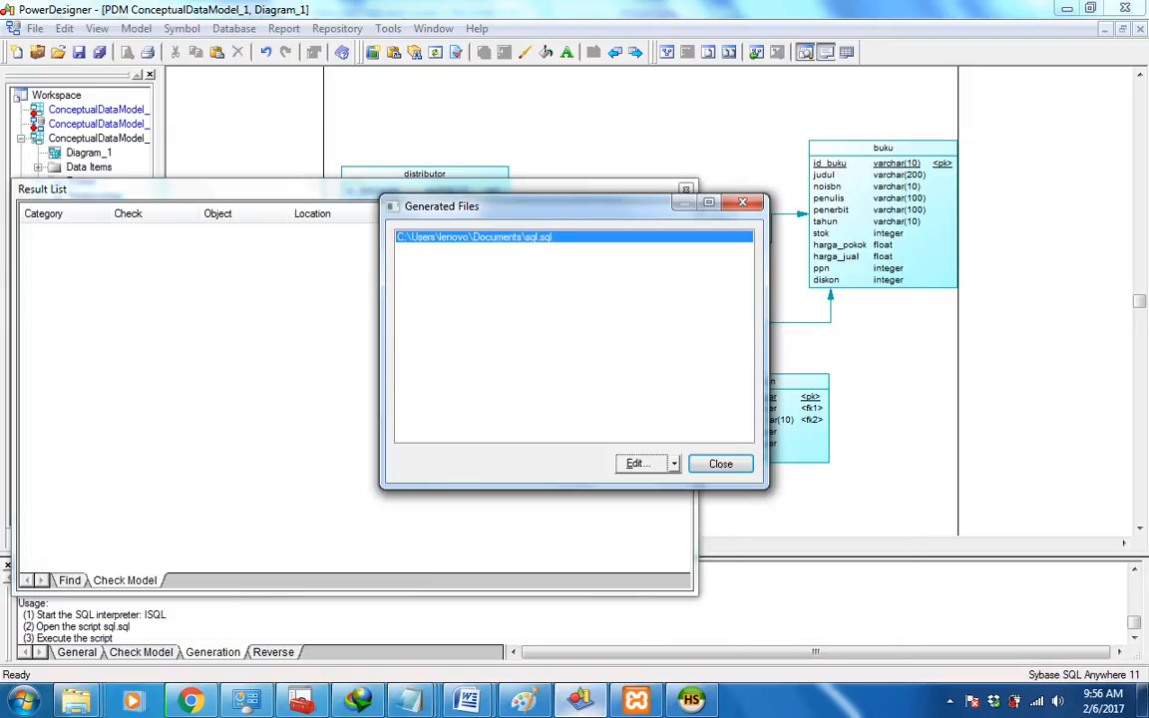
- Switch to HeidiSQL and replace the whole old TB_JURUSAN and TB_SISWA query with the copied bookstore script
{"action": "left_click", "coordinate": [636, 702]}
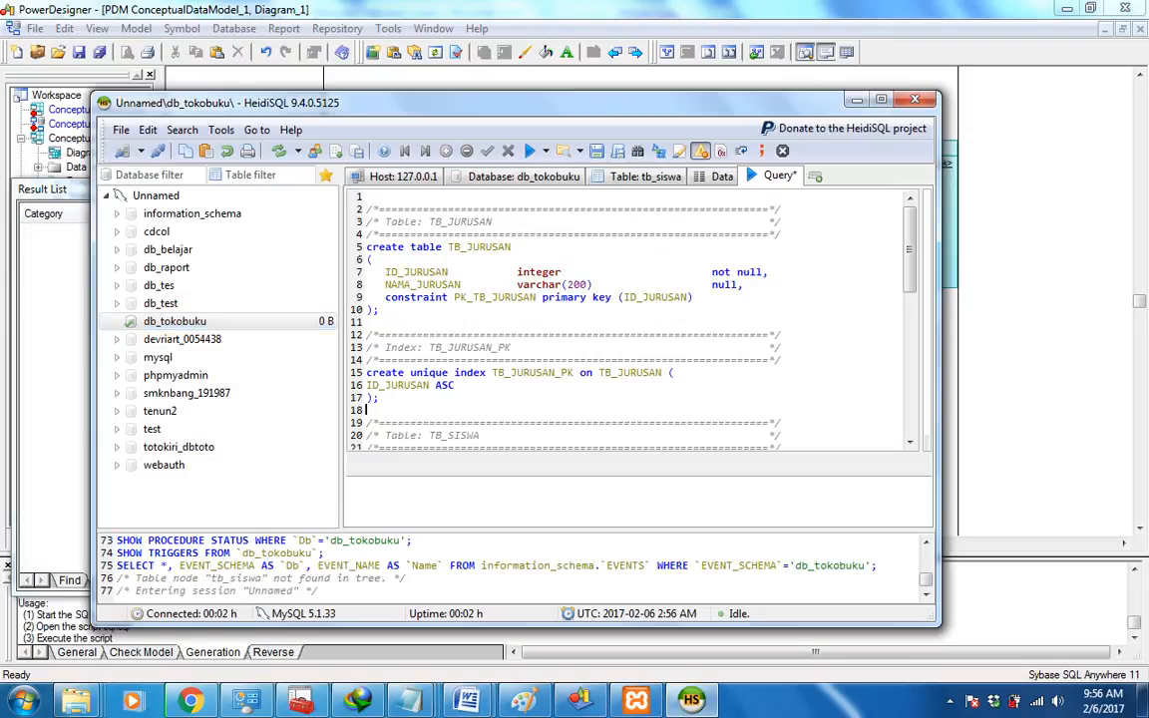
{"action": "key", "text": "ctrl+a"}
{"action": "key", "text": "ctrl+s"}
{"action": "key", "text": "Escape"}
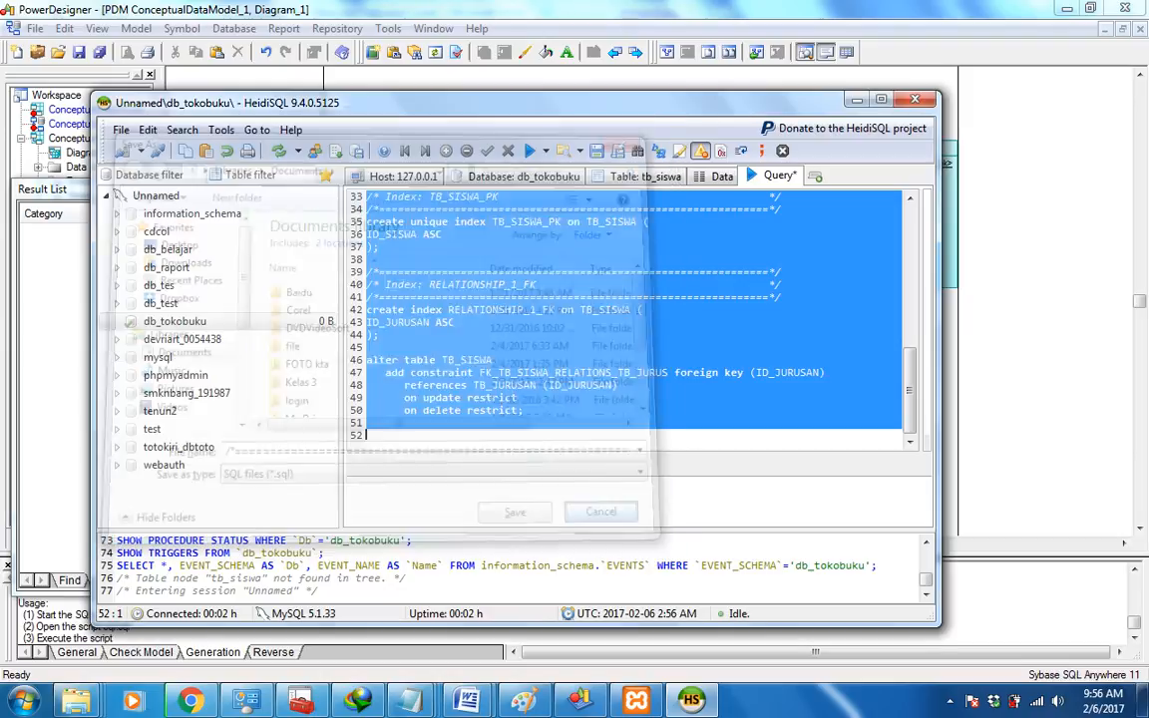
{"action": "left_click", "coordinate": [617, 385]}
{"action": "key", "text": "ctrl+v"}
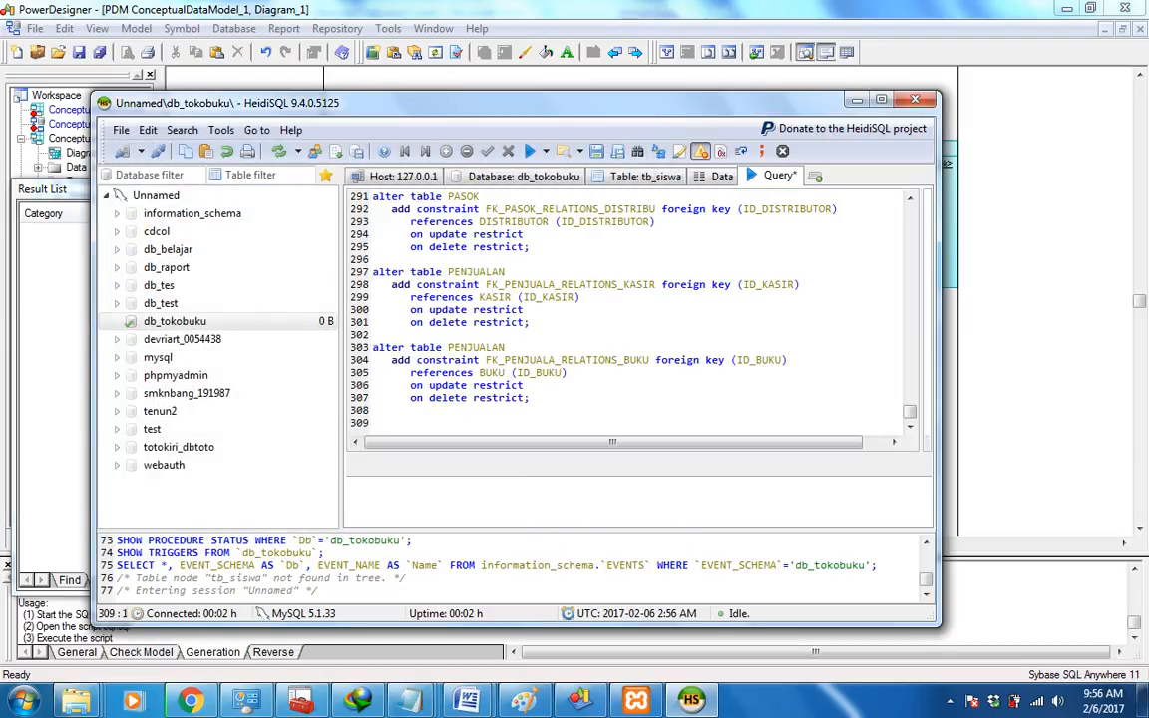
- Delete everything before the BUKU table section, including the header and the drop statements, and run the remaining query on db_tokobuku
{"action": "left_click_drag", "start_coordinate": [910, 411], "coordinate": [909, 299]}
{"action": "left_click_drag", "start_coordinate": [389, 357], "coordinate": [379, 185]}
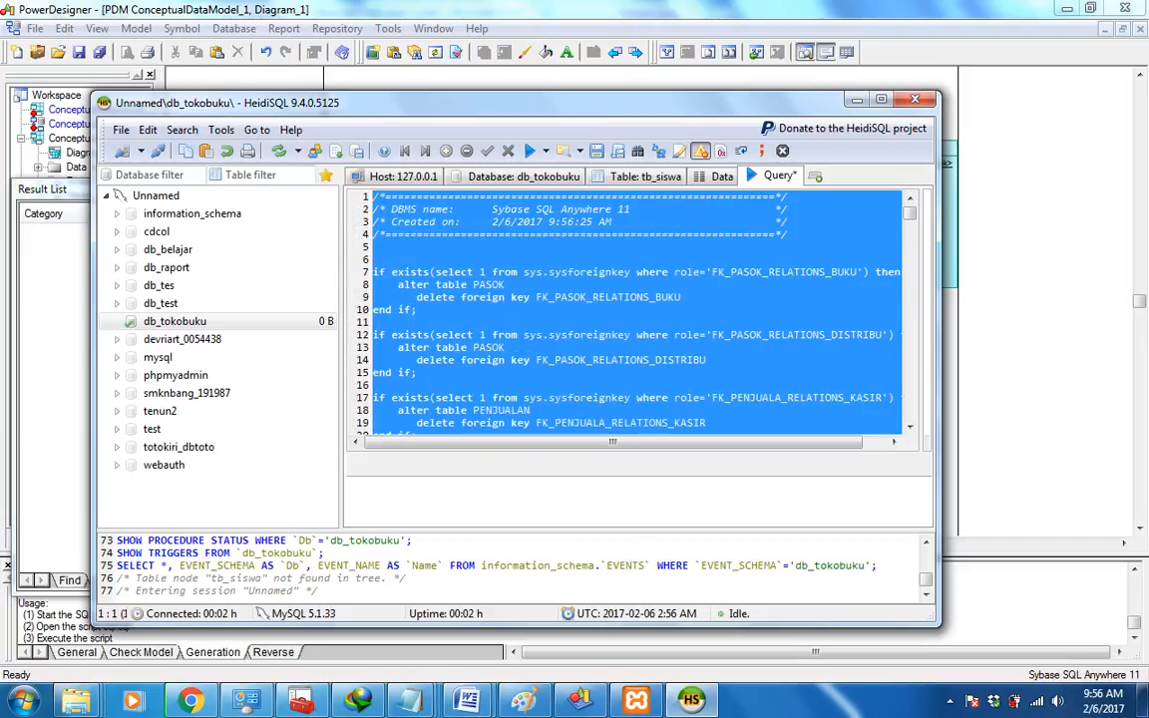
{"action": "key", "text": "Delete"}
{"action": "left_click", "coordinate": [529, 151]}
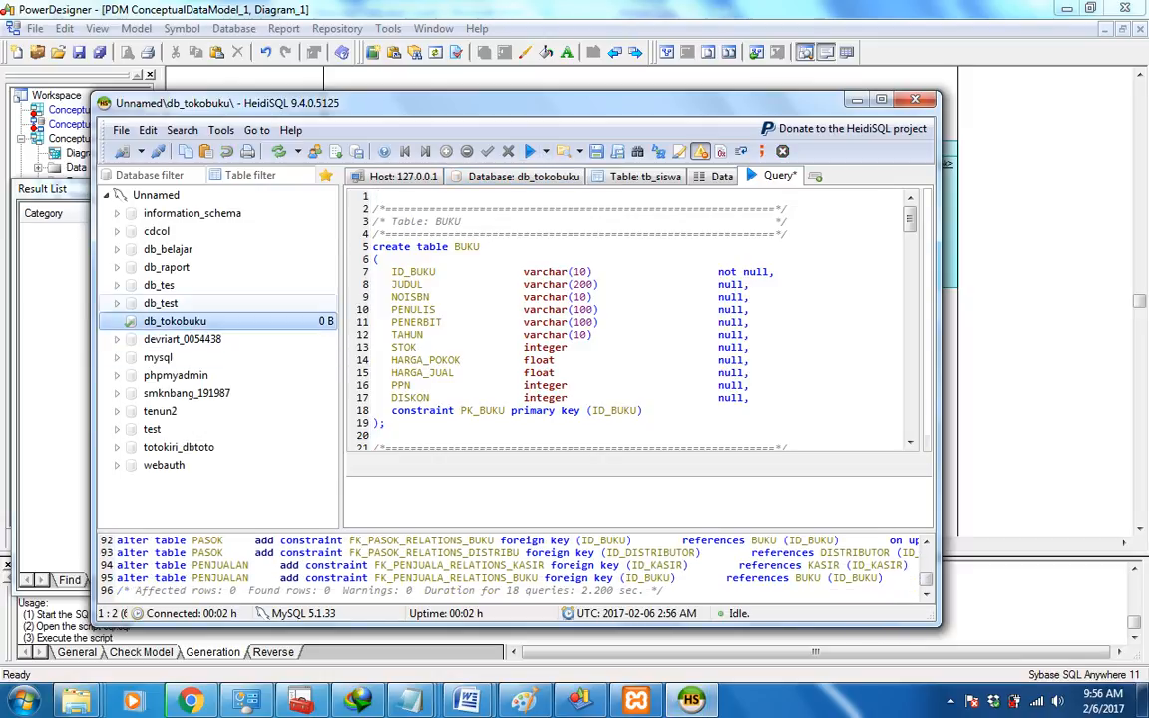
- Refresh db_tokobuku and examine the buku table's data and columns, then the structures of pasok, kasir and distributor
{"action": "left_click", "coordinate": [175, 321]}
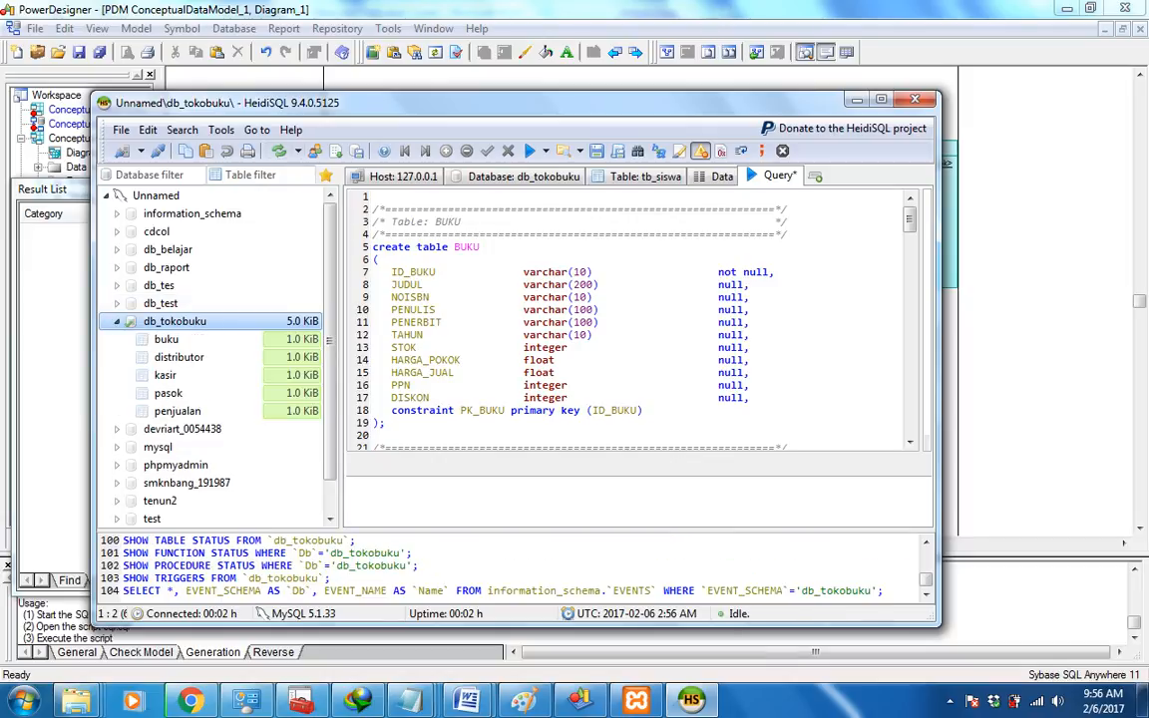
{"action": "left_click", "coordinate": [165, 339]}
{"action": "left_click", "coordinate": [706, 176]}
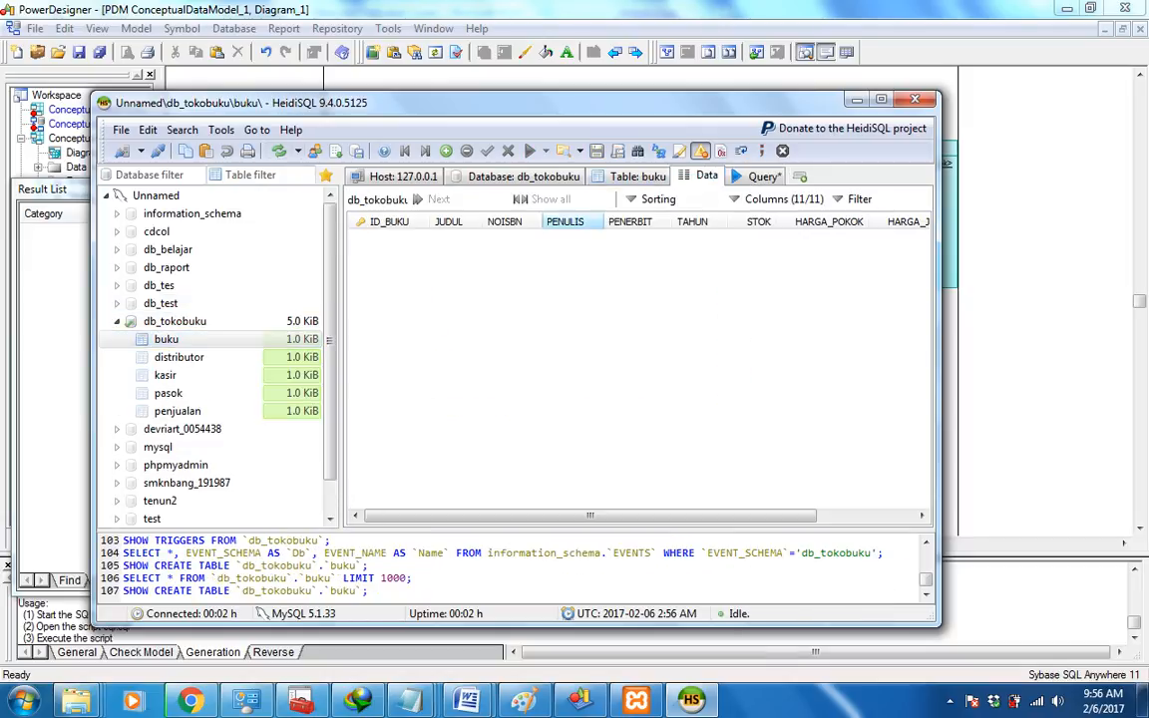
{"action": "left_click", "coordinate": [639, 176]}
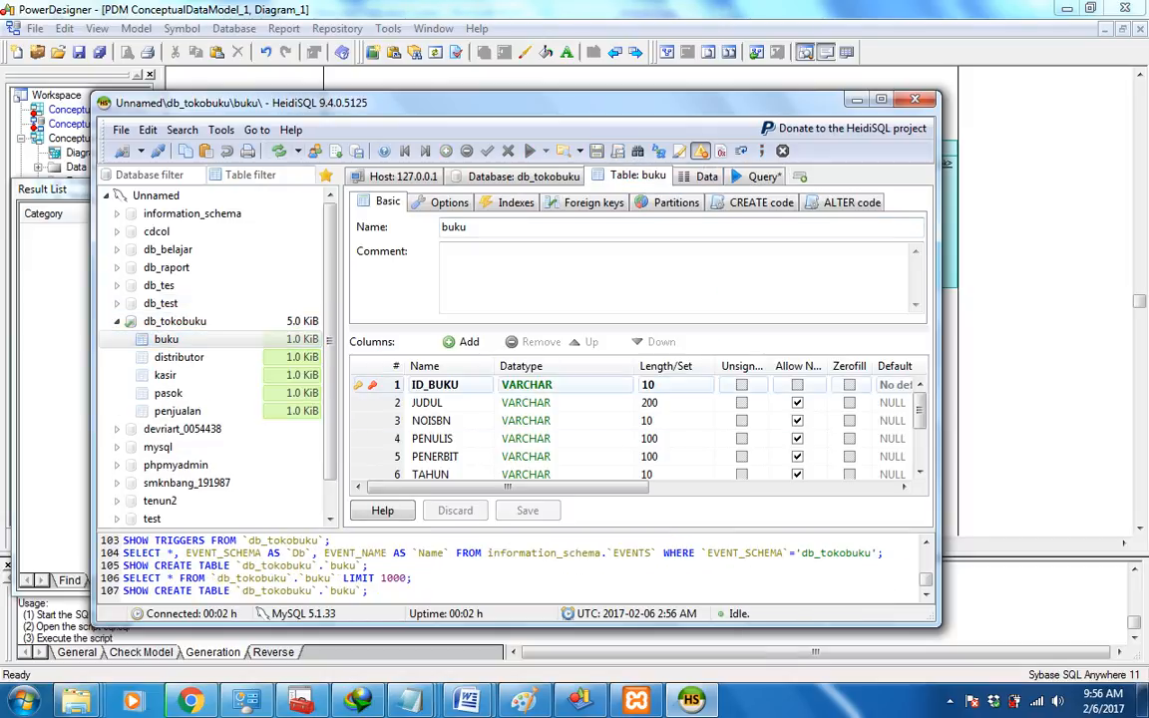
{"action": "scroll", "coordinate": [639, 428], "scroll_direction": "down", "scroll_amount": 2}
{"action": "key", "text": "Down"}
{"action": "key", "text": "Down"}
{"action": "key", "text": "Down"}
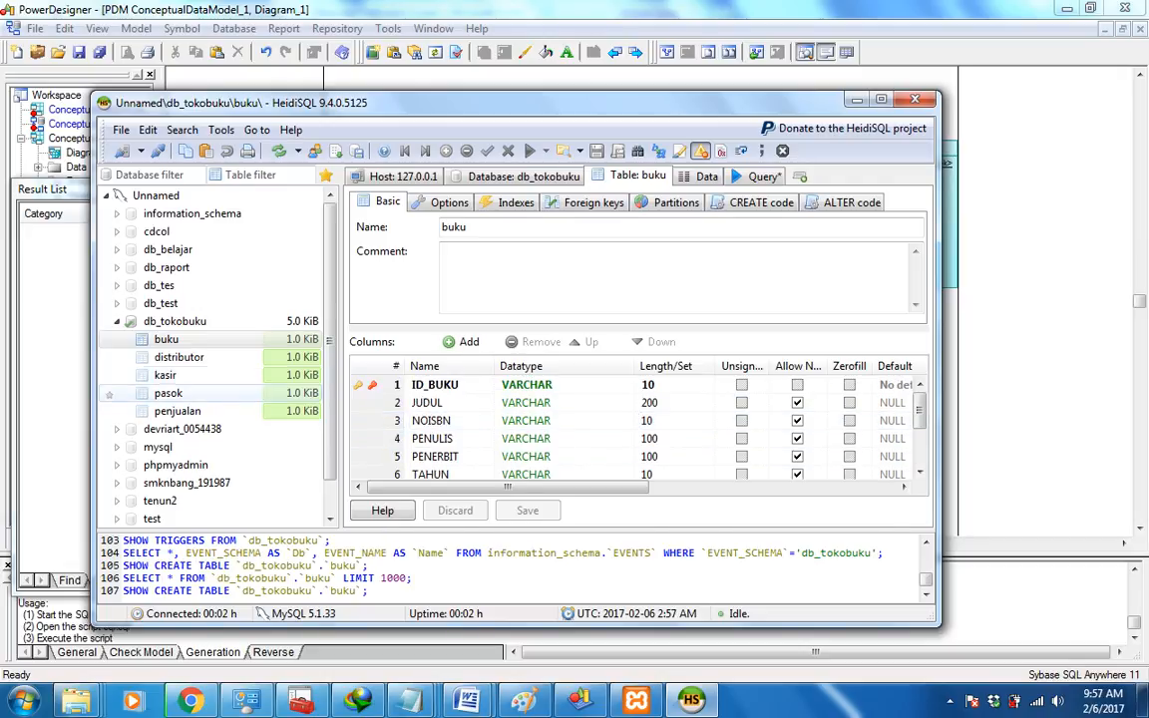
{"action": "key", "text": "Up"}
{"action": "key", "text": "Up"}
{"action": "key", "text": "Up"}
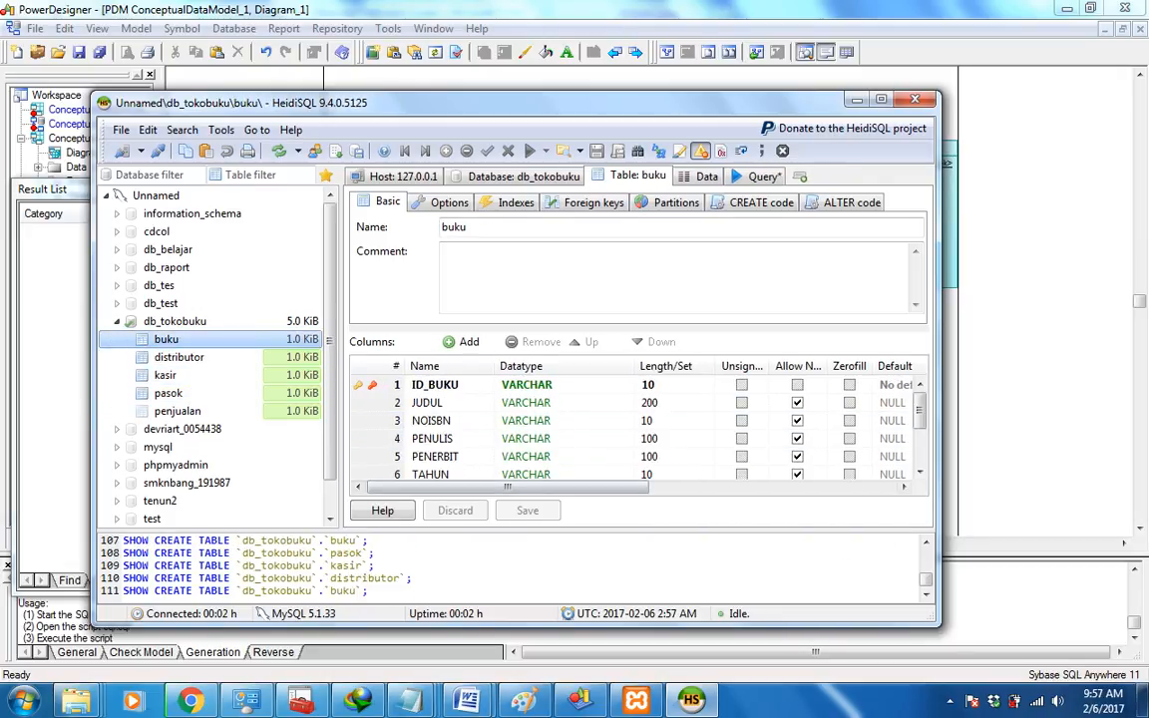
{"action": "left_click", "coordinate": [950, 701]}
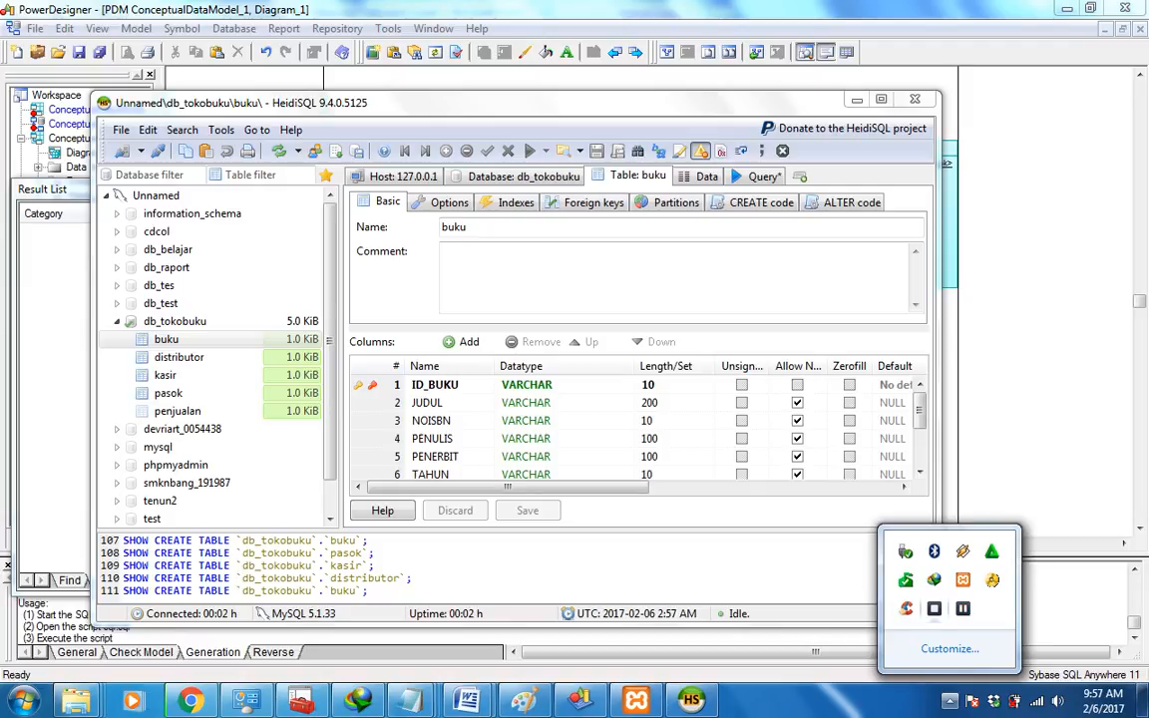